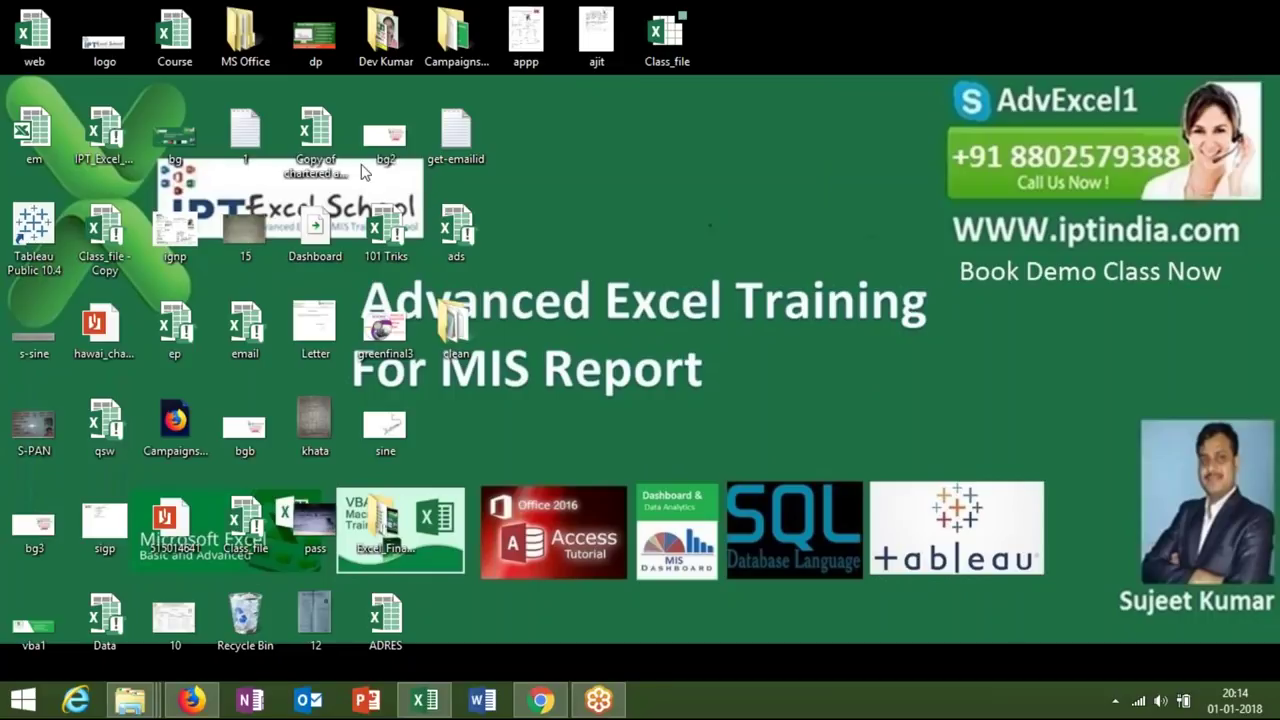
- Open the Class_file workbook from the desktop and maximize the Excel window
left_click(248, 522)
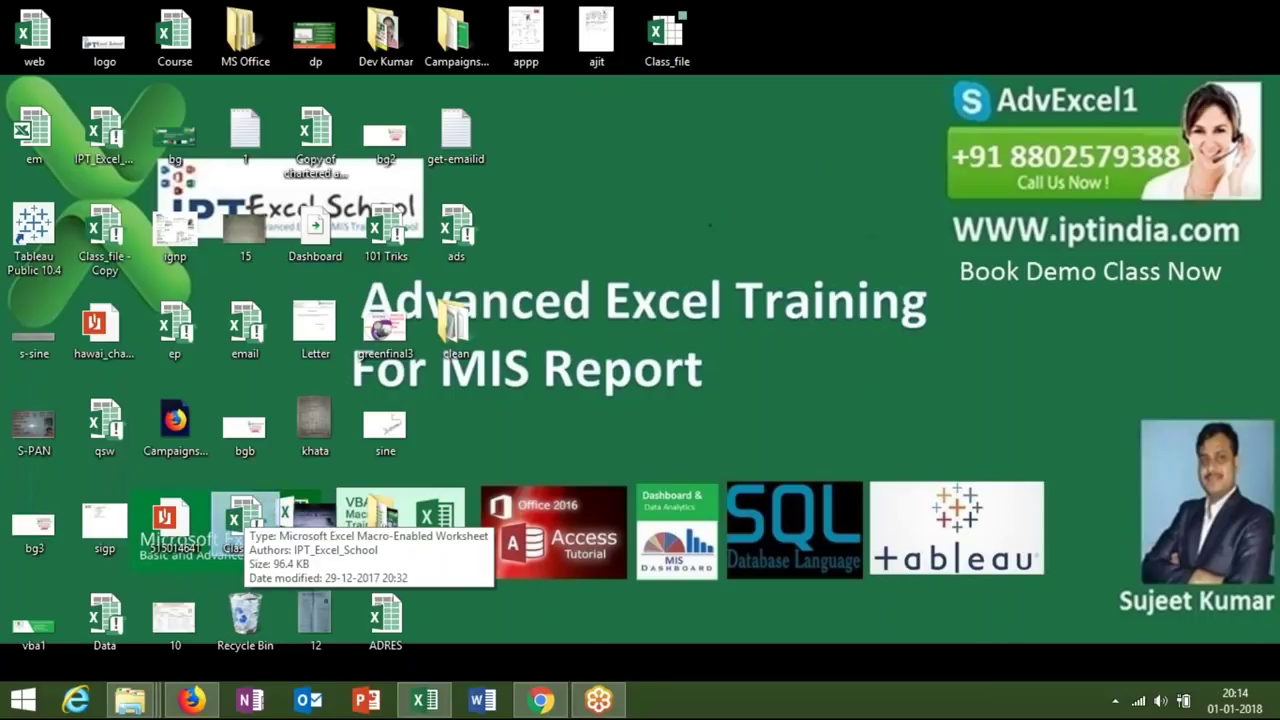
double_click(245, 515)
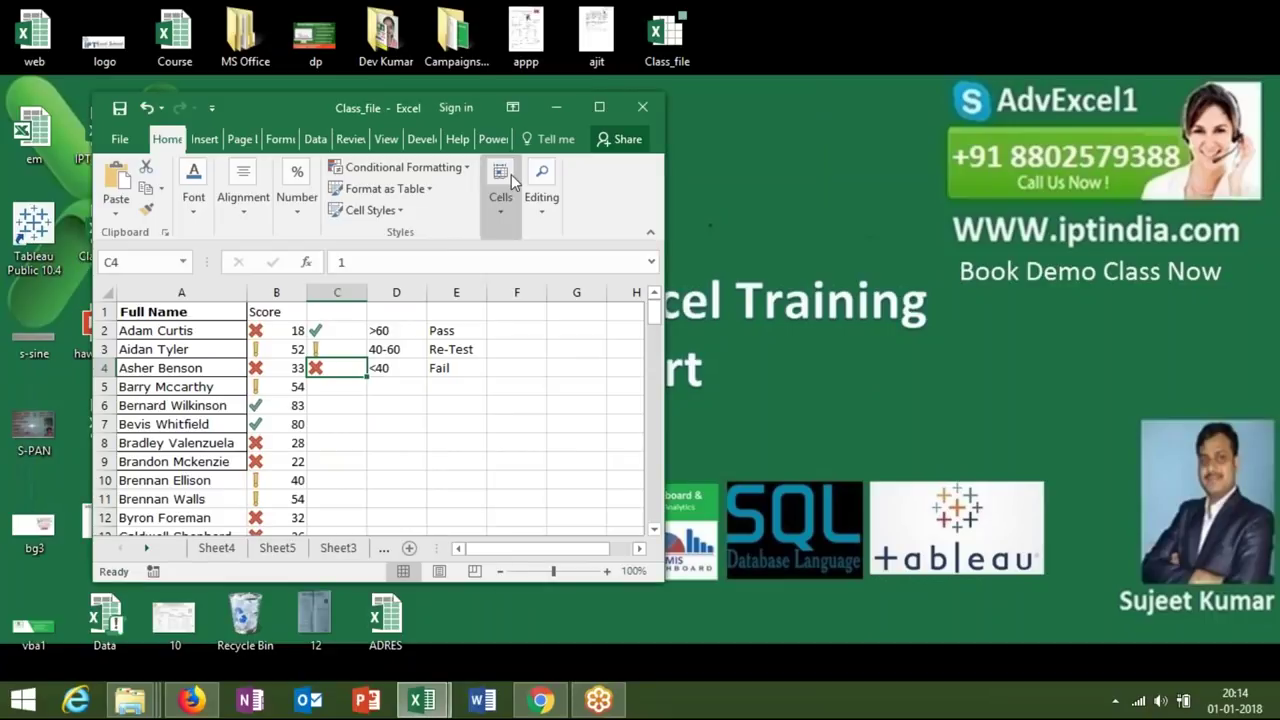
left_click(599, 108)
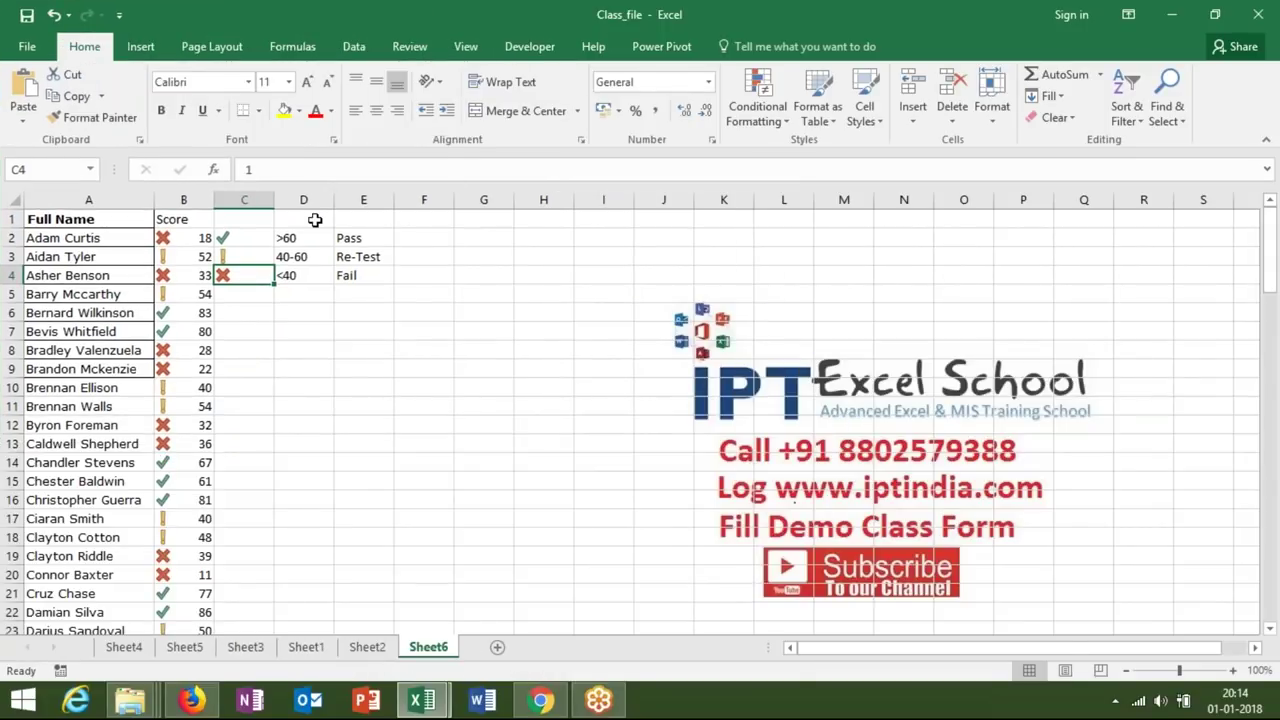
- Select column C, glance at the Conditional Formatting menu, then switch to Sheet4
left_click(244, 199)
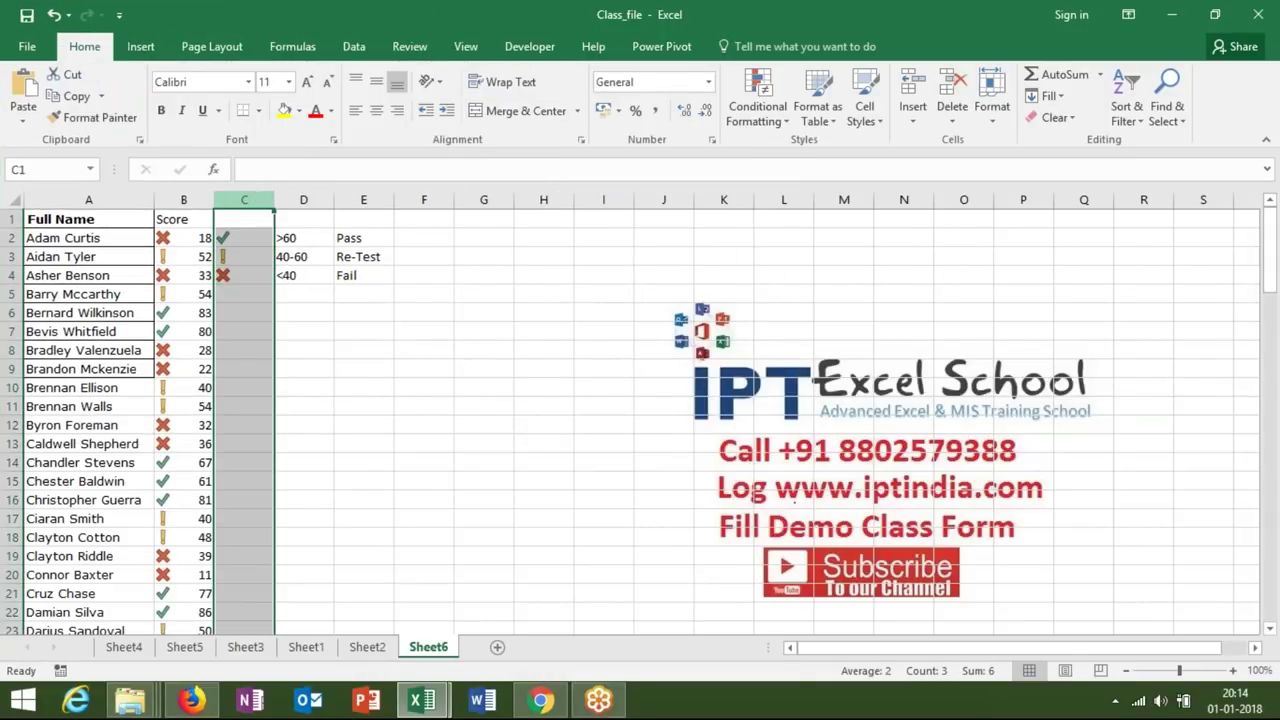
left_click(474, 442)
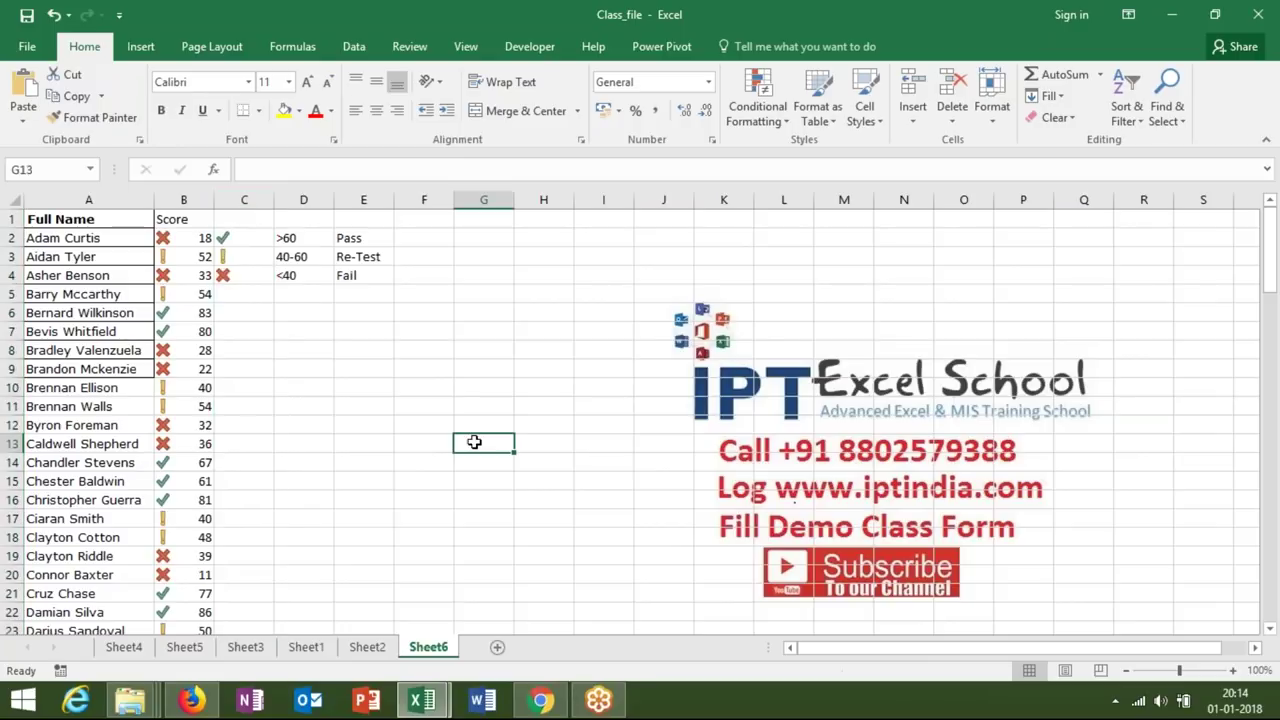
left_click(766, 112)
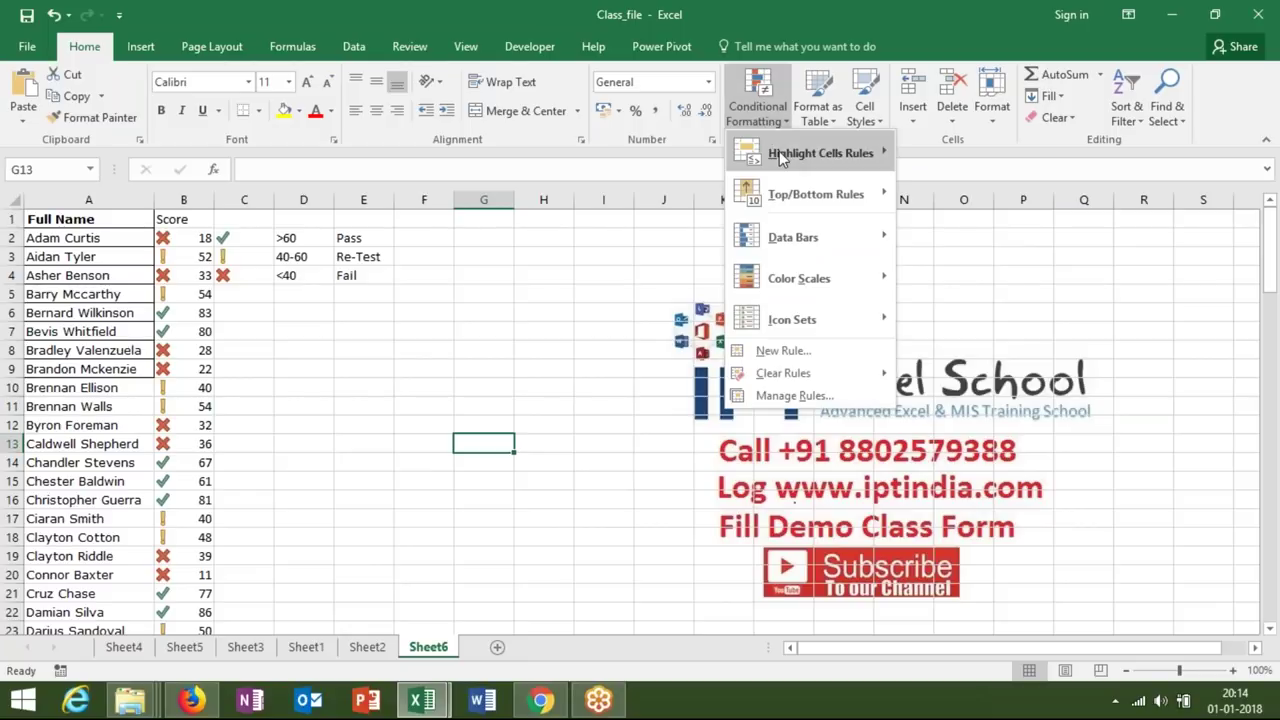
mouse_move(779, 151)
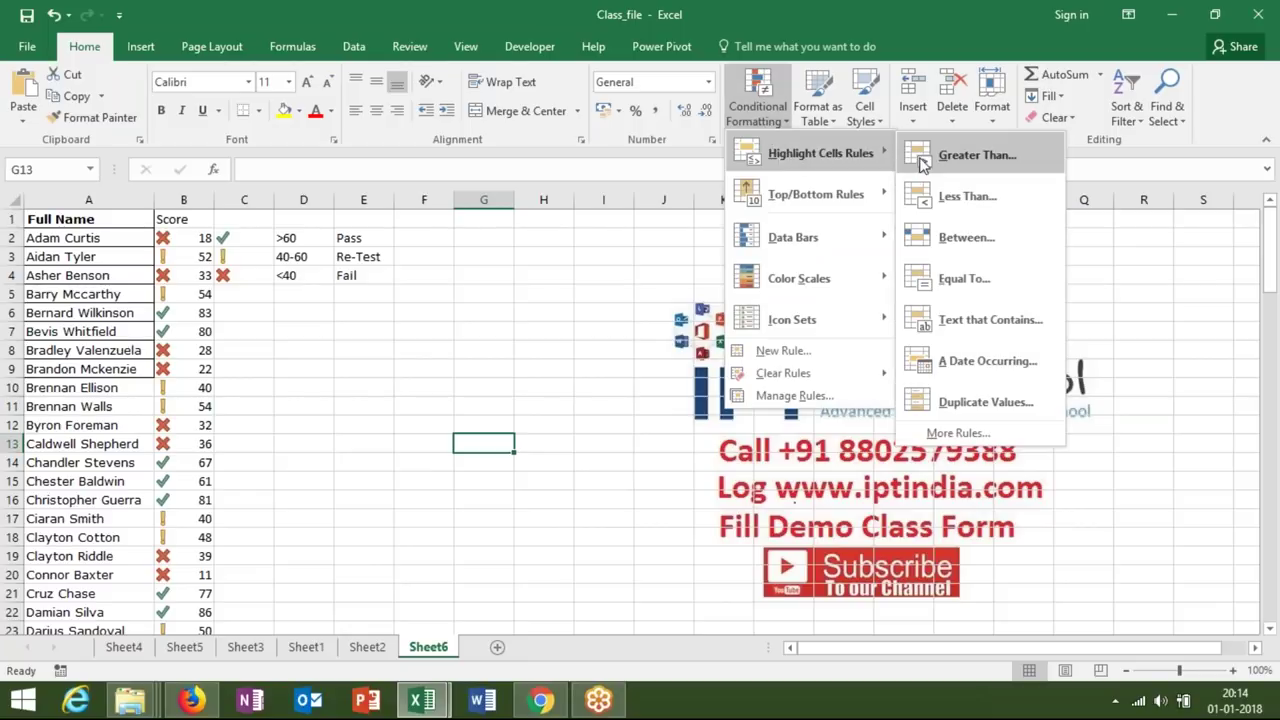
left_click(298, 316)
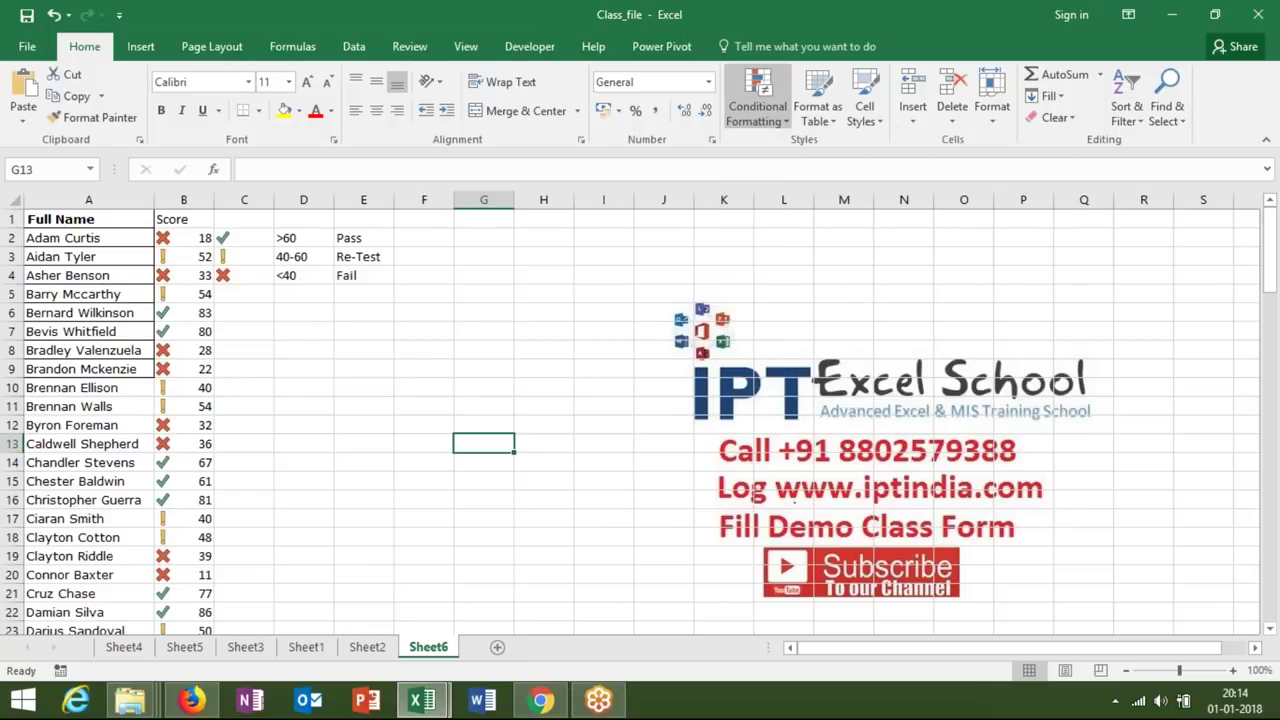
left_click(137, 652)
- Select the Salary column C on Sheet4 and browse the Conditional Formatting submenus
left_click(268, 257)
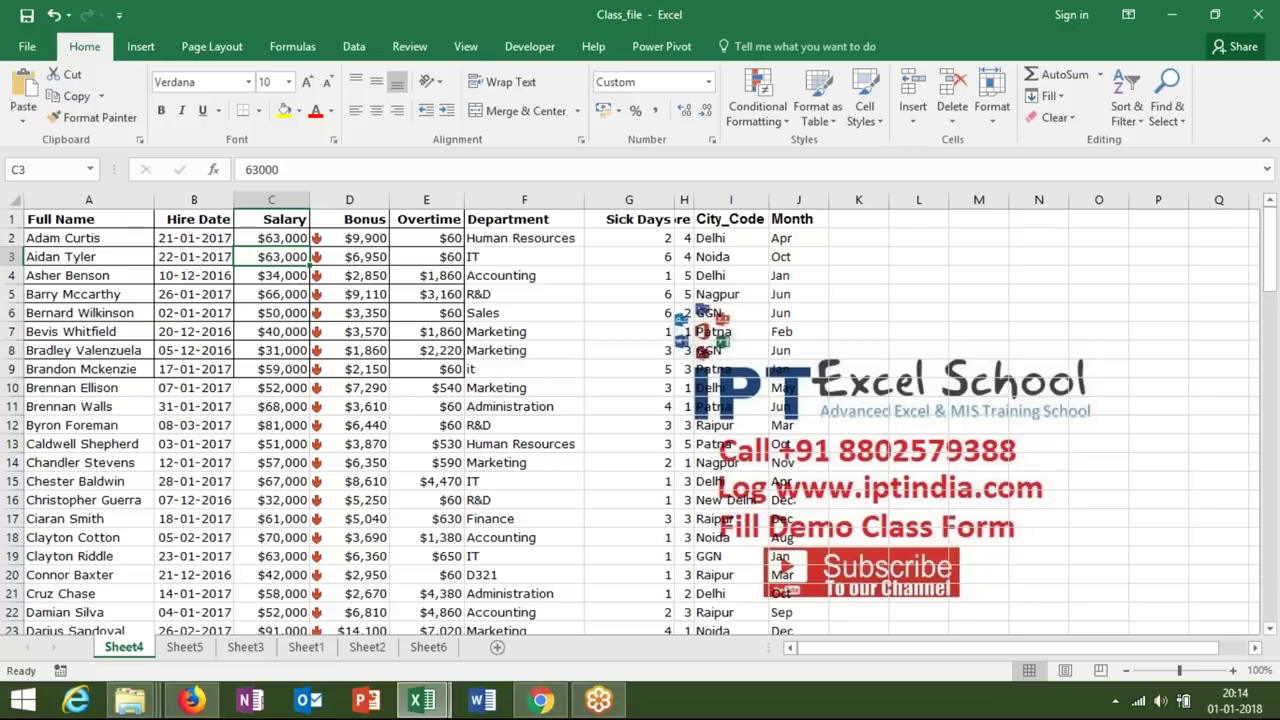
left_click(250, 200)
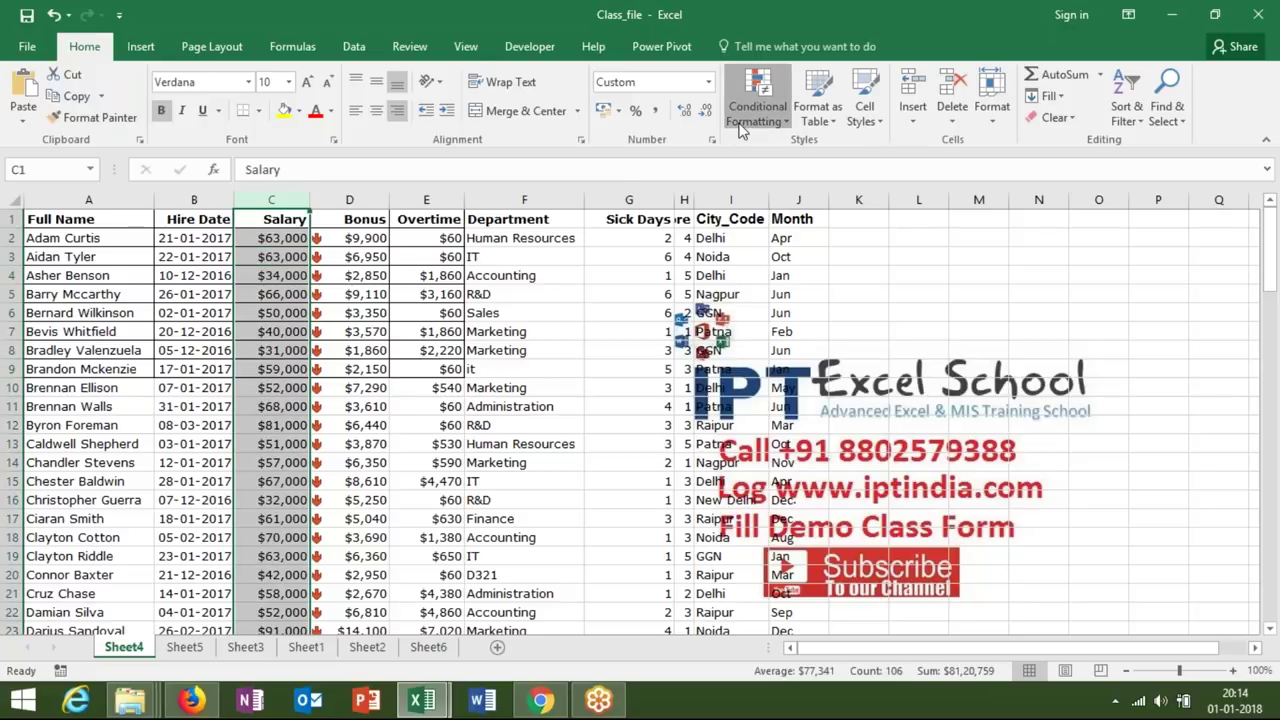
left_click(757, 100)
mouse_move(760, 170)
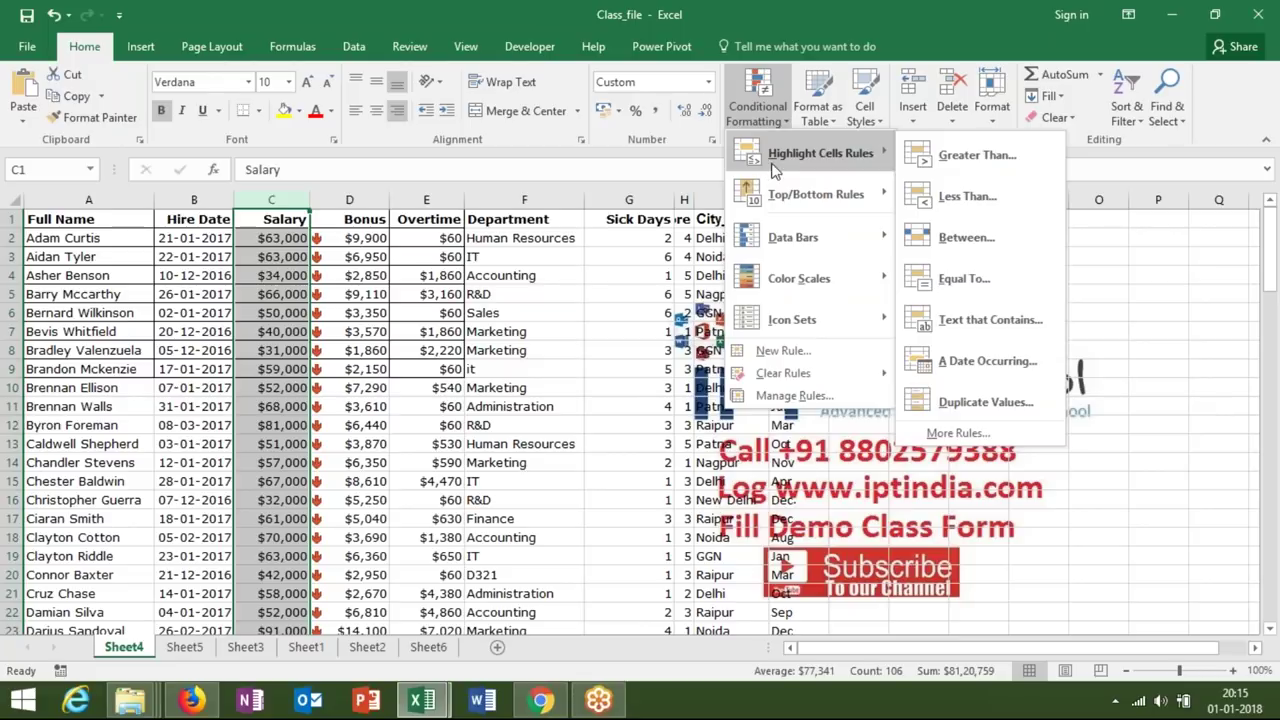
mouse_move(830, 194)
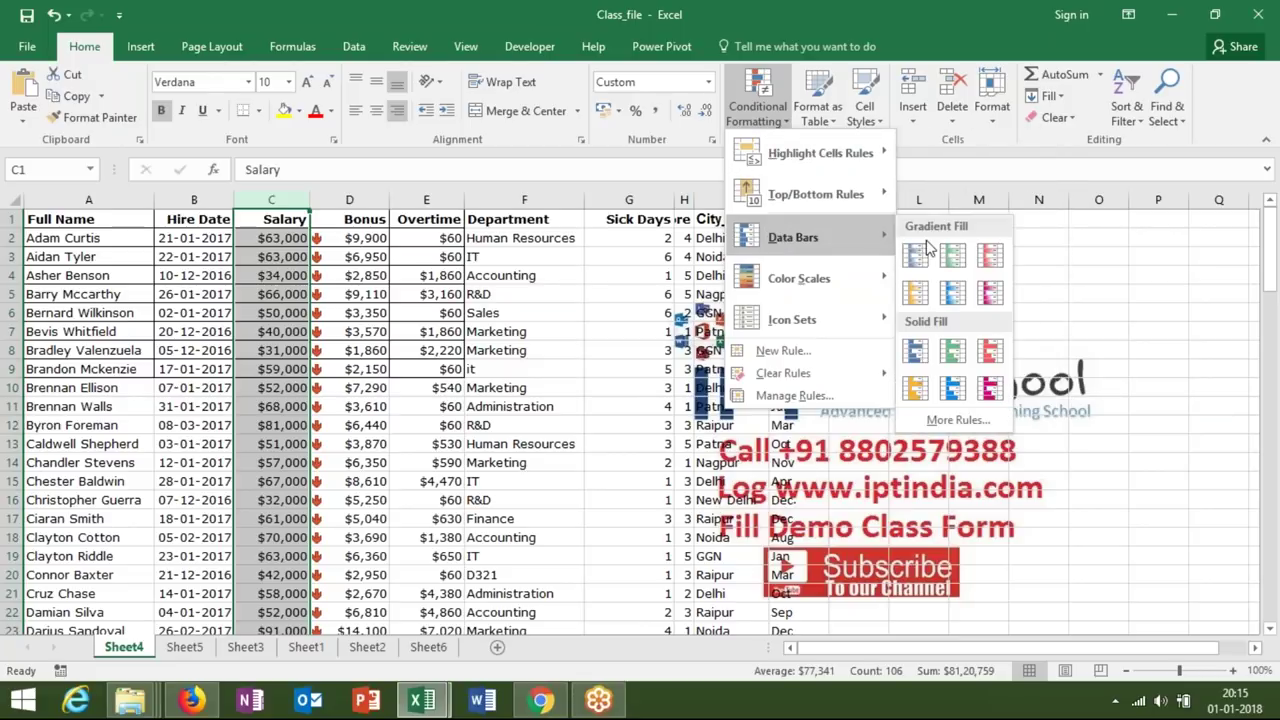
mouse_move(853, 283)
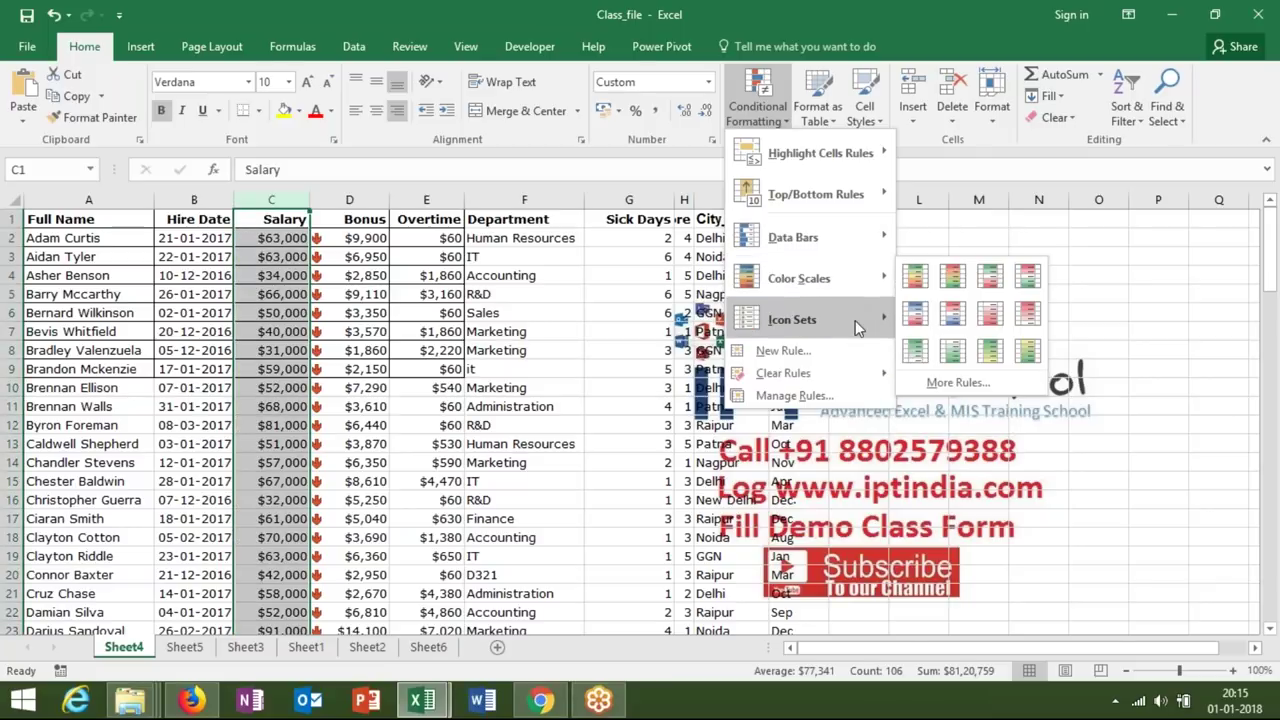
mouse_move(851, 320)
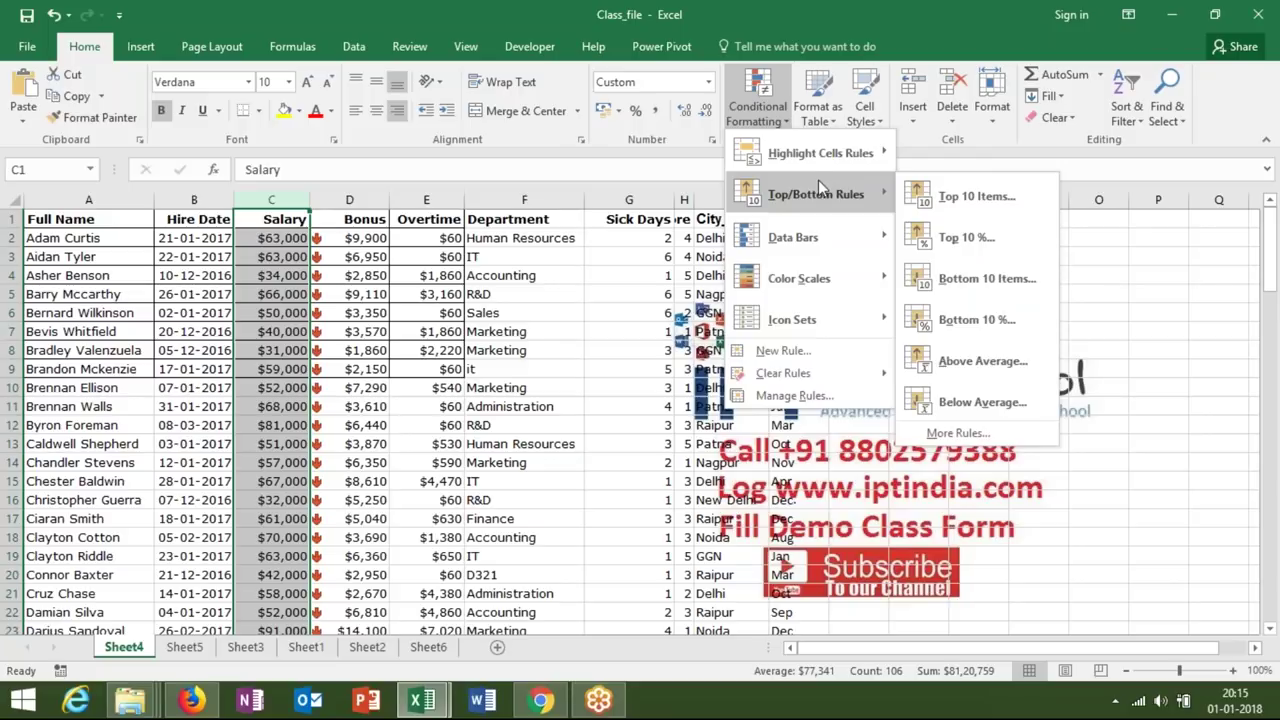
- Create a new rule formatting only Salary cells with values greater than or equal to 25000
left_click(810, 354)
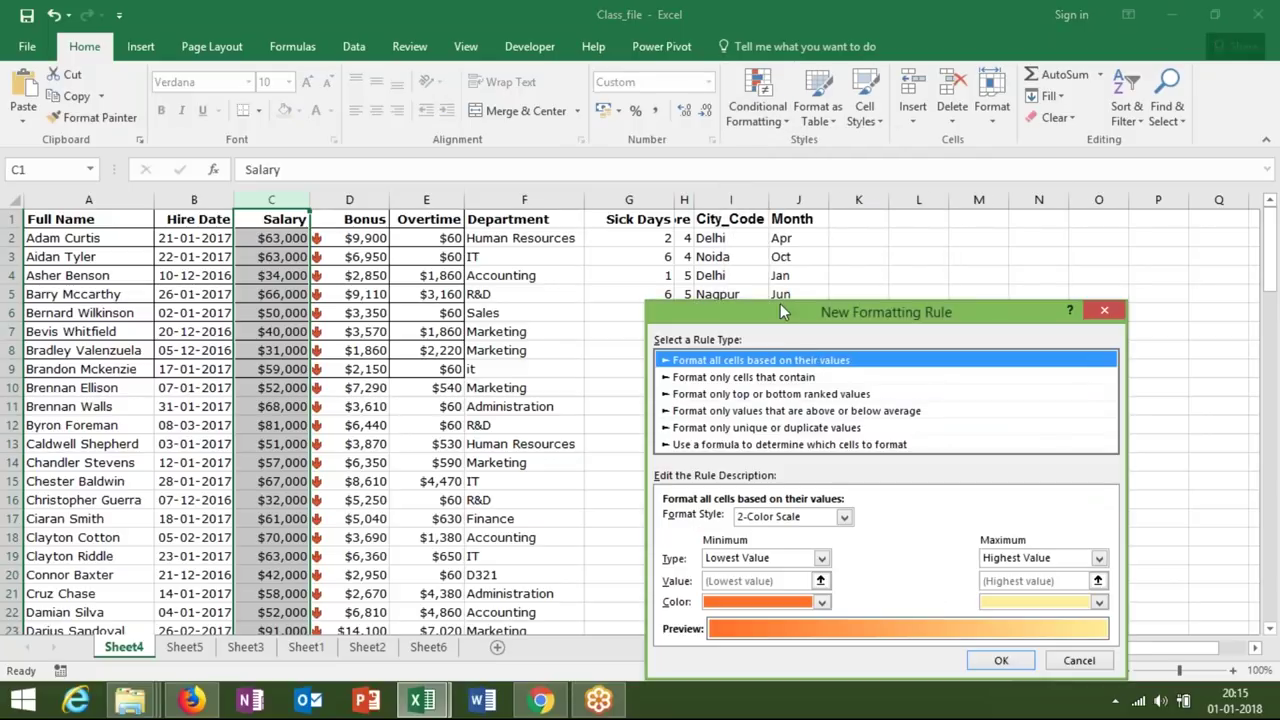
mouse_move(776, 303)
left_mouse_down()
mouse_move(647, 228)
mouse_move(623, 189)
left_mouse_up()
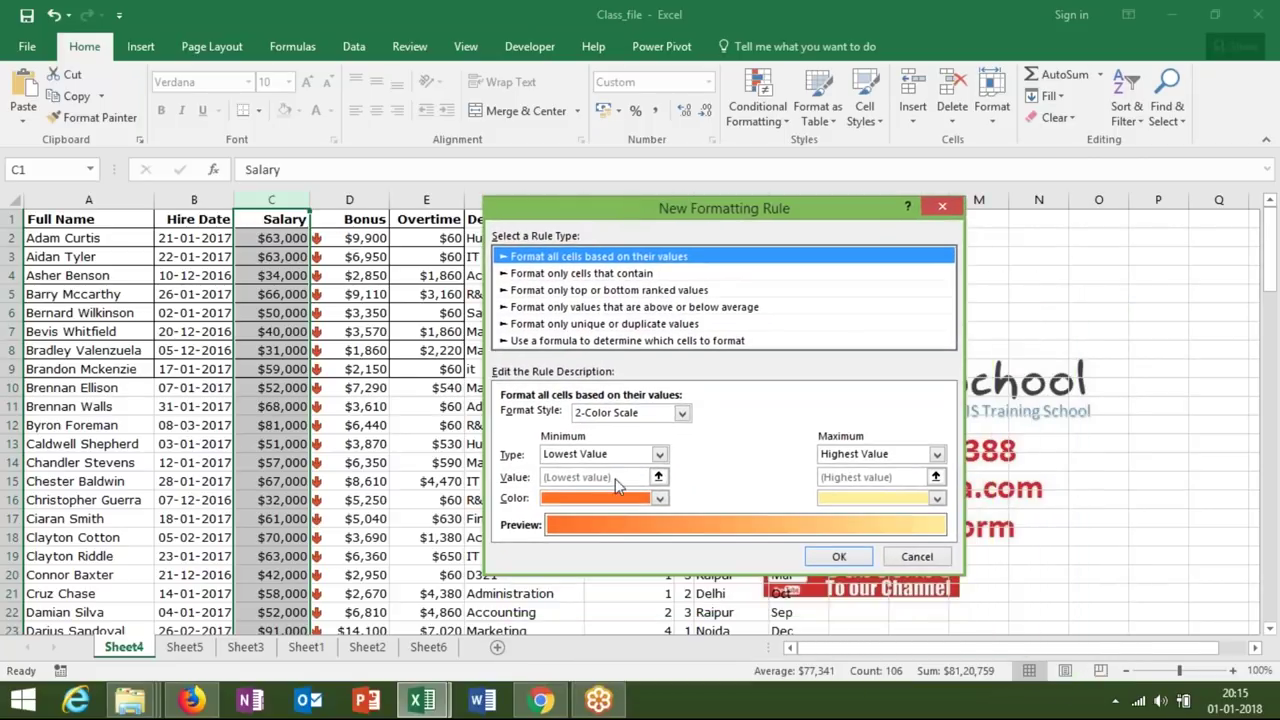
left_click(621, 414)
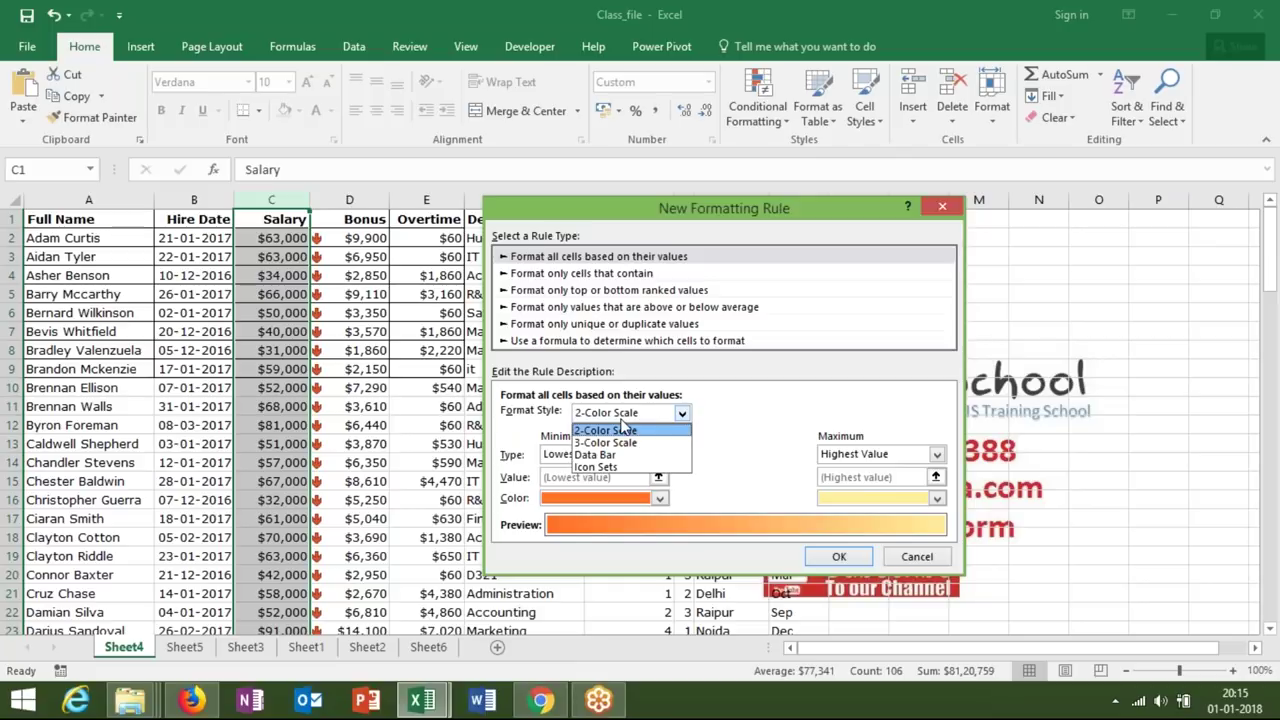
left_click(622, 429)
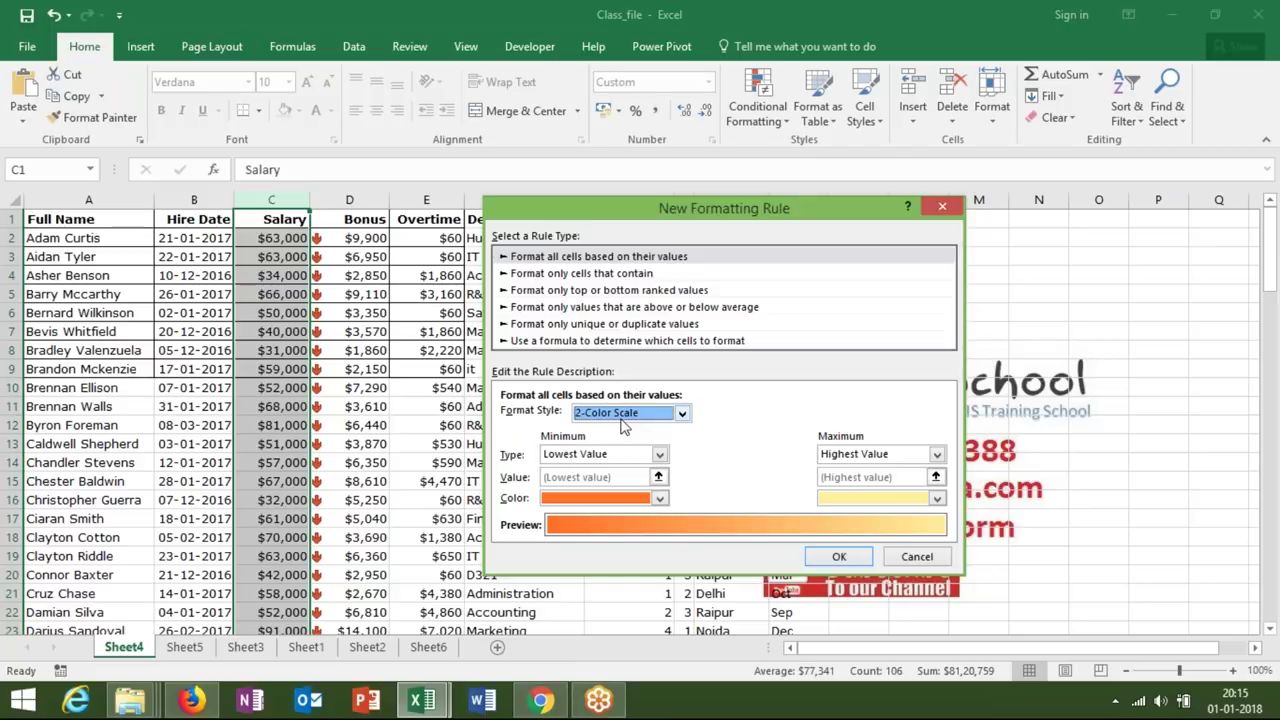
left_click(605, 274)
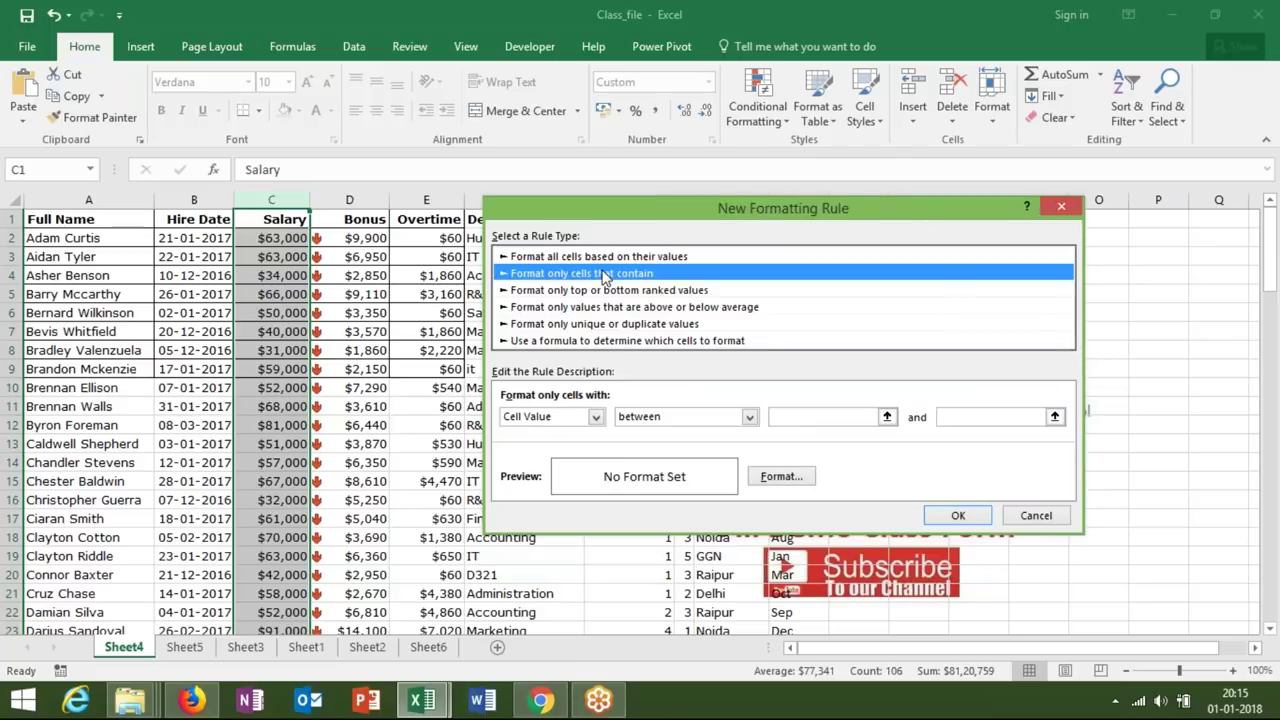
left_click(662, 423)
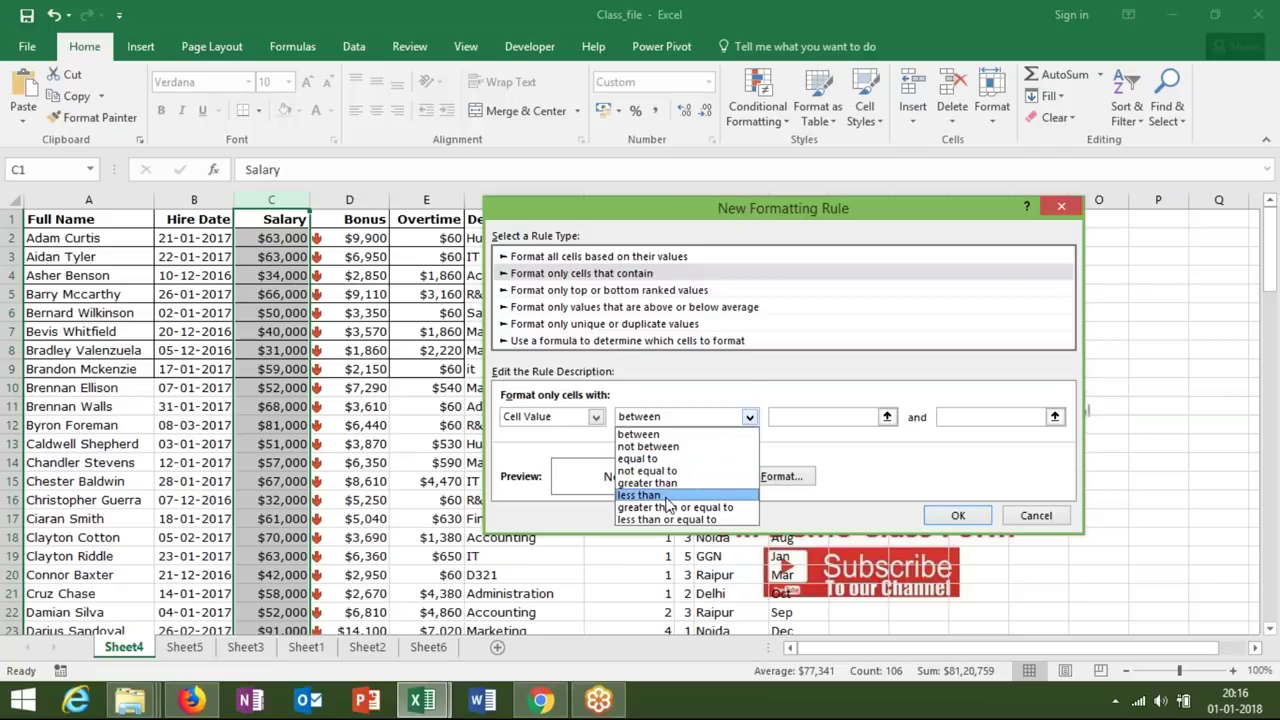
left_click(668, 507)
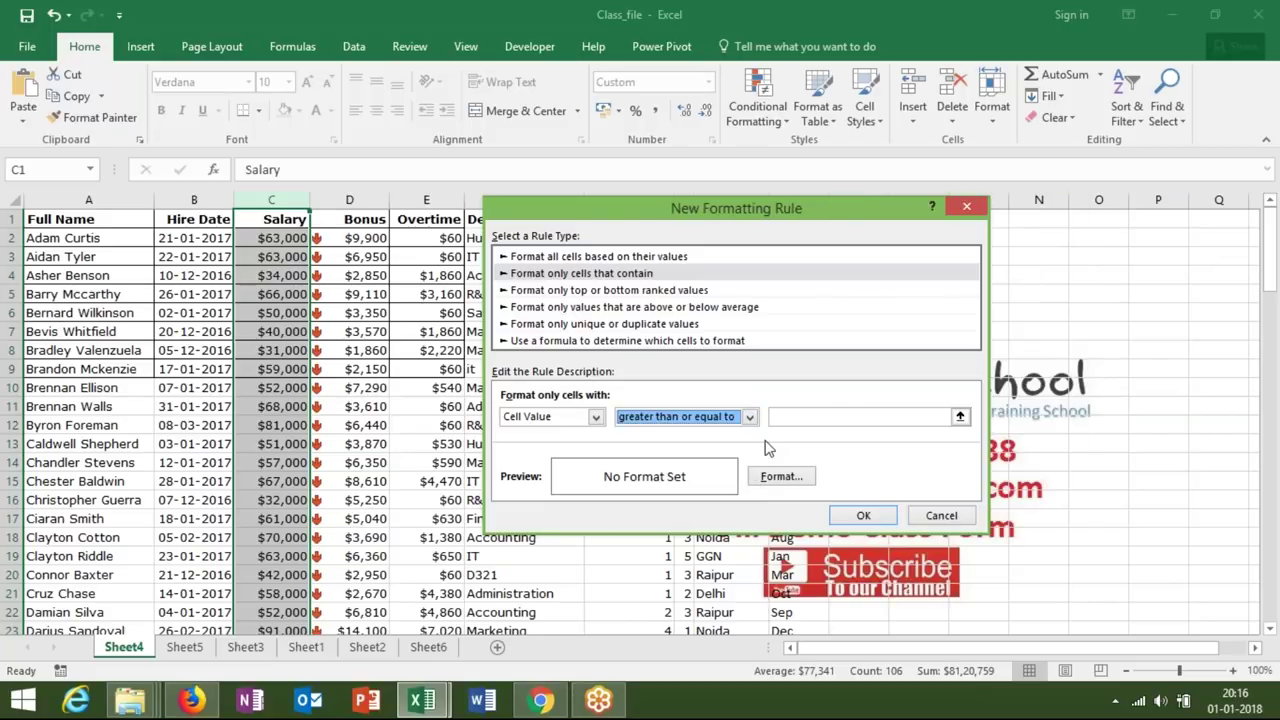
left_click(789, 420)
type("25000")
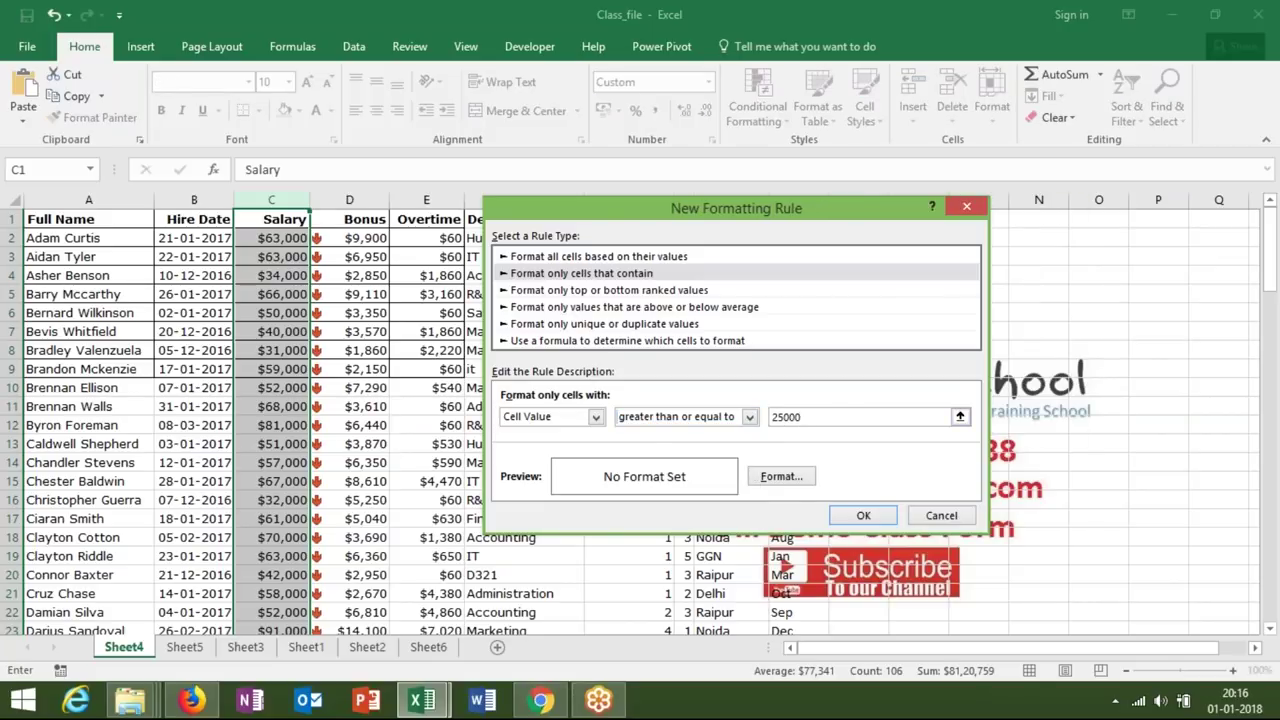
- Give the rule a green fill and apply it to the Salary column
left_click(785, 484)
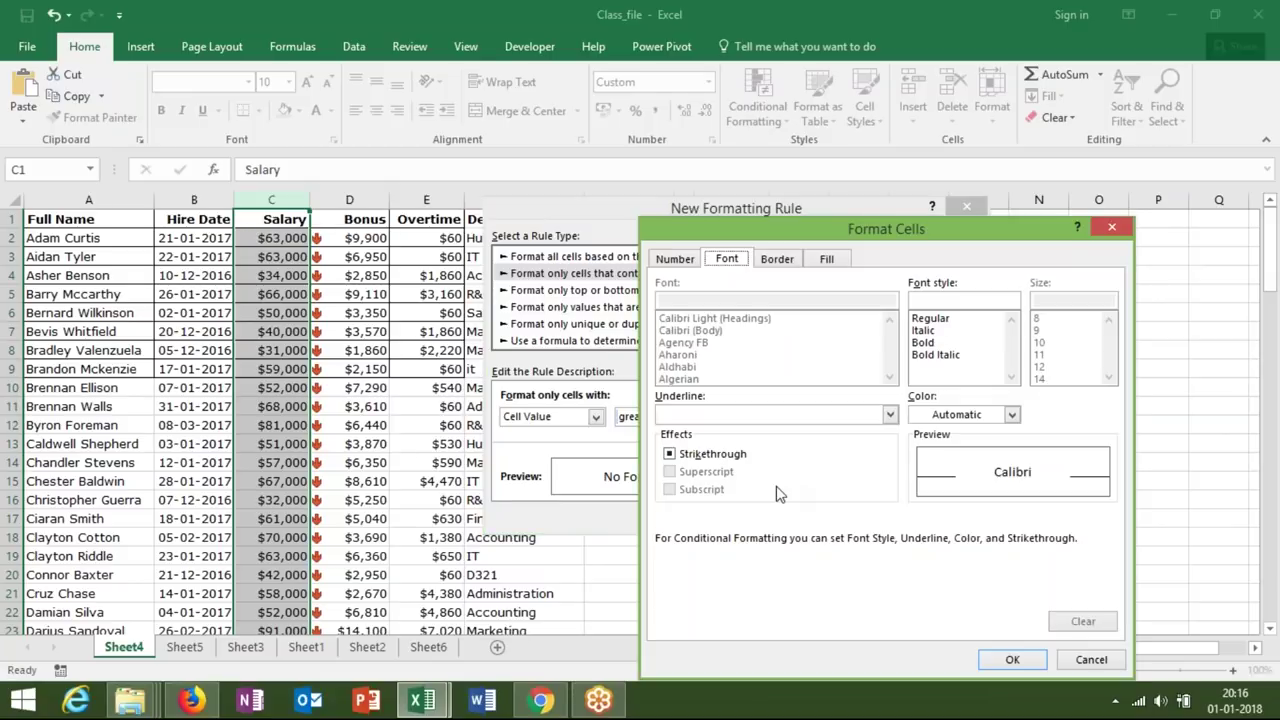
left_click(826, 259)
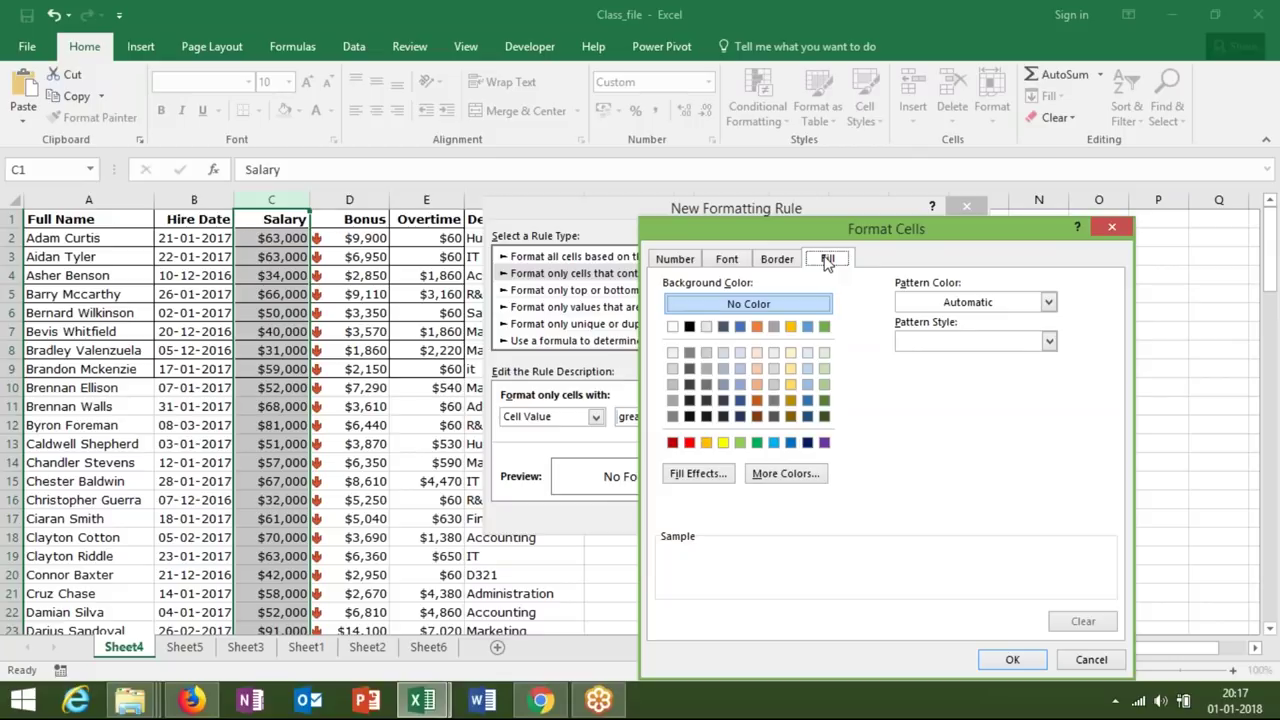
left_click(740, 443)
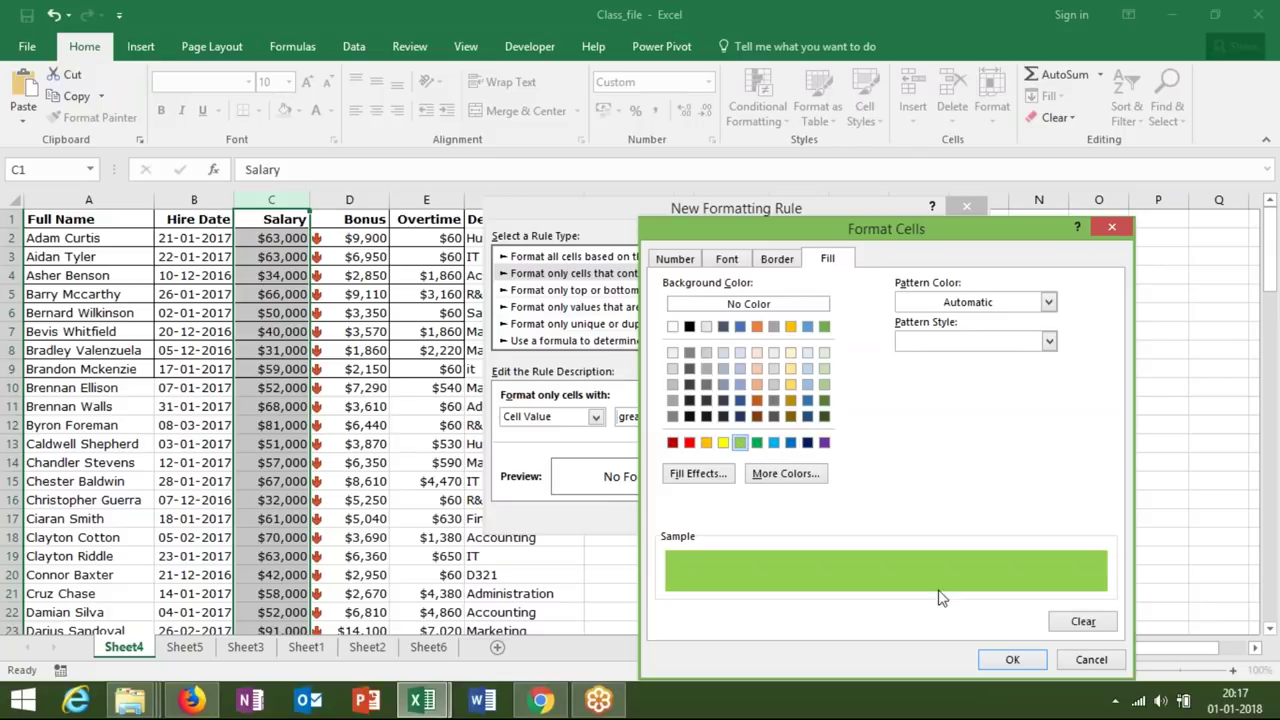
left_click(1008, 661)
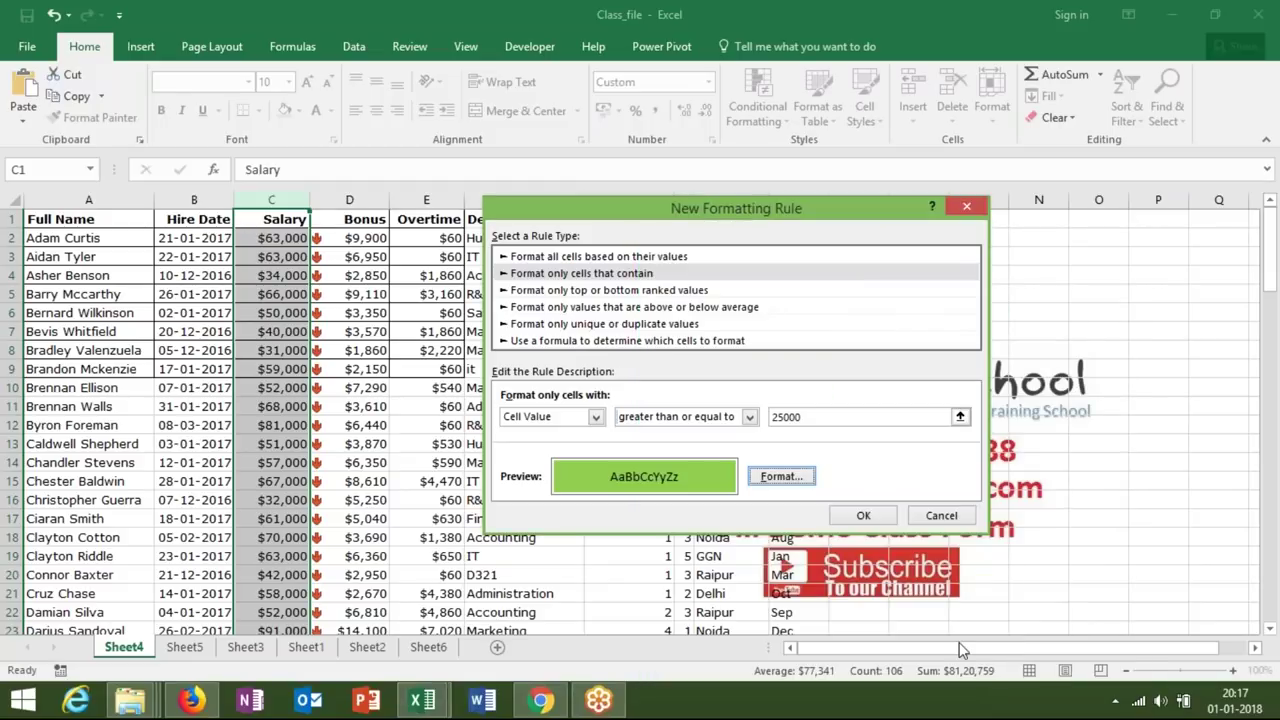
left_click(864, 516)
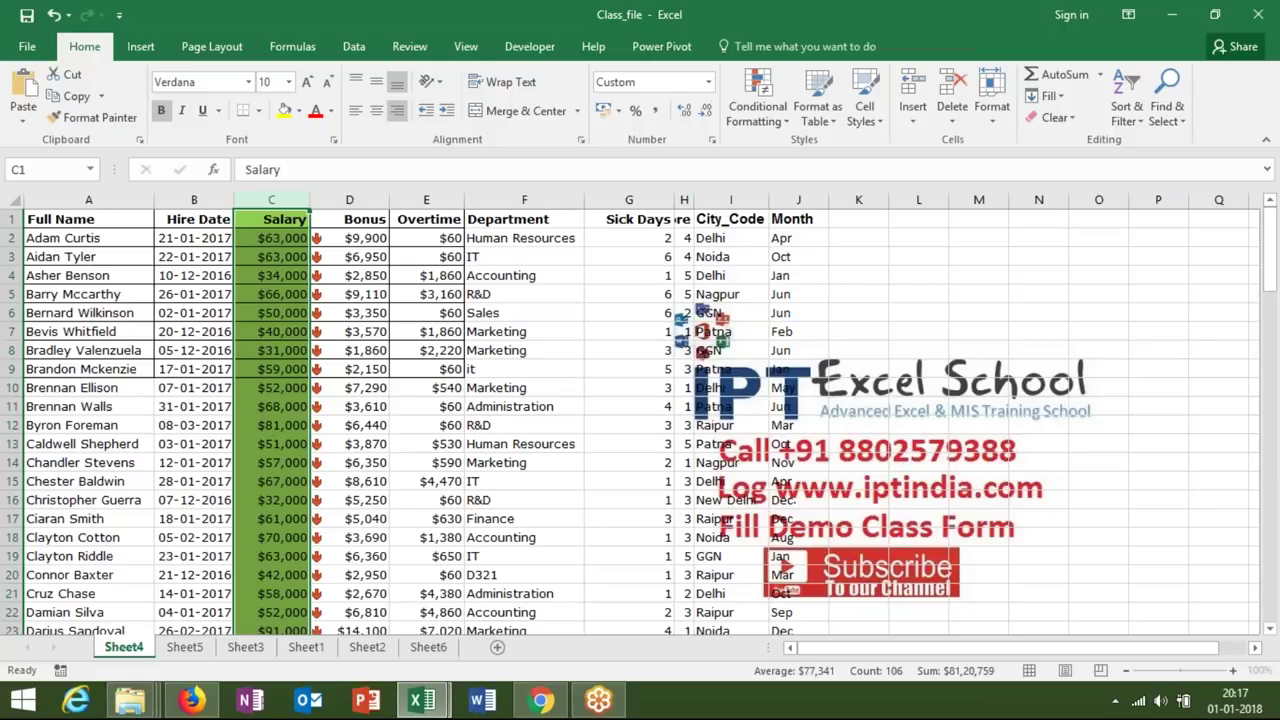
- Undo the green Salary highlighting and start another highlight rule via More Rules
key("ctrl+z")
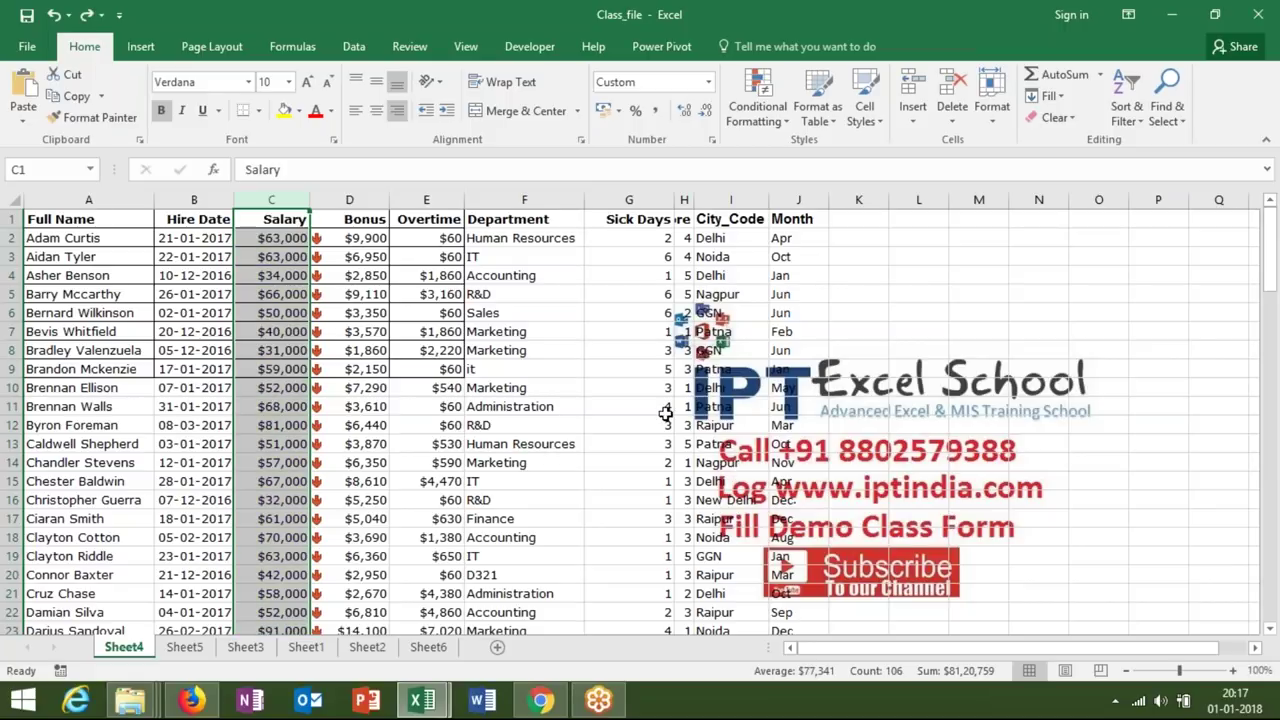
left_click(762, 118)
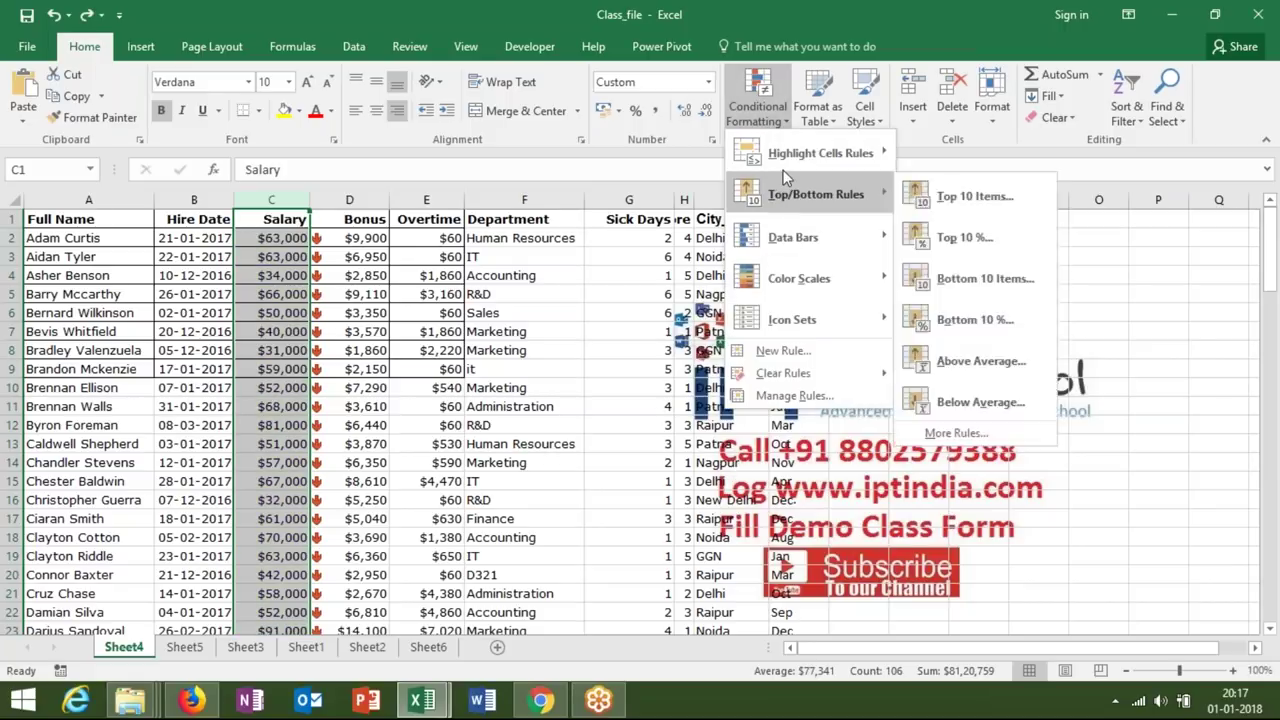
mouse_move(790, 153)
left_click(945, 432)
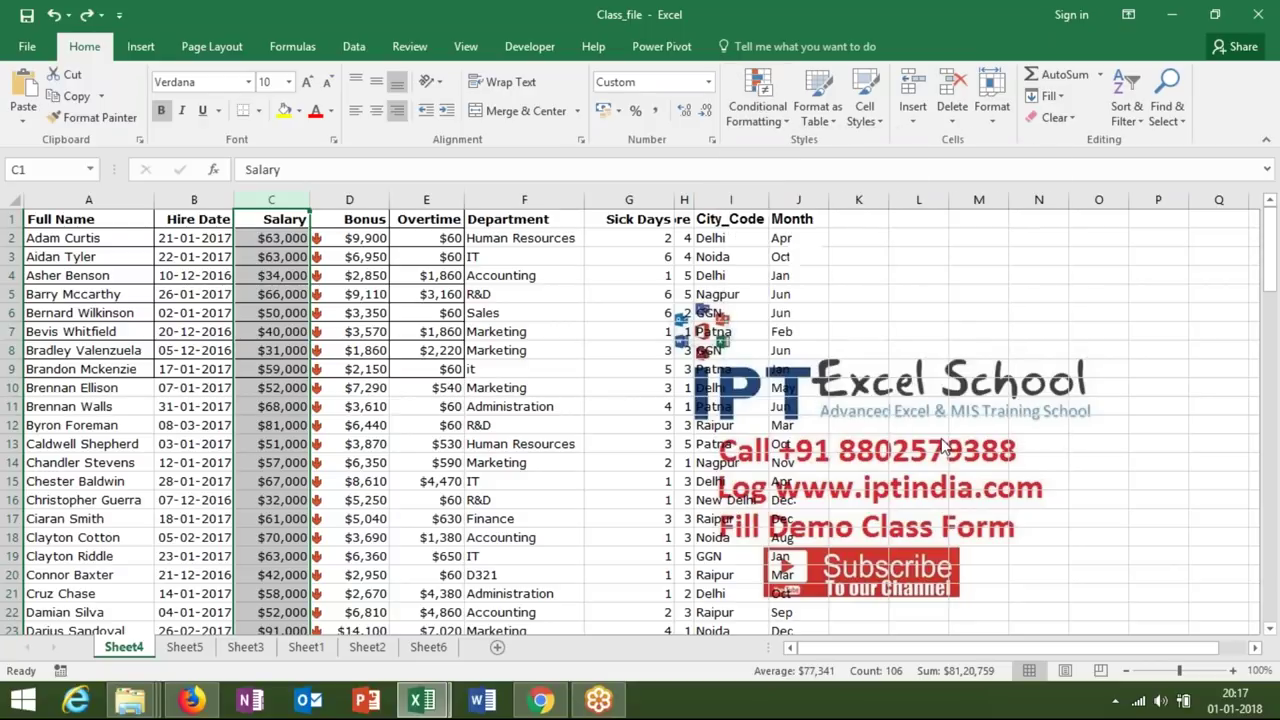
- Switch the rule's condition to Specific Text, then cancel it without adding a rule
left_click(748, 418)
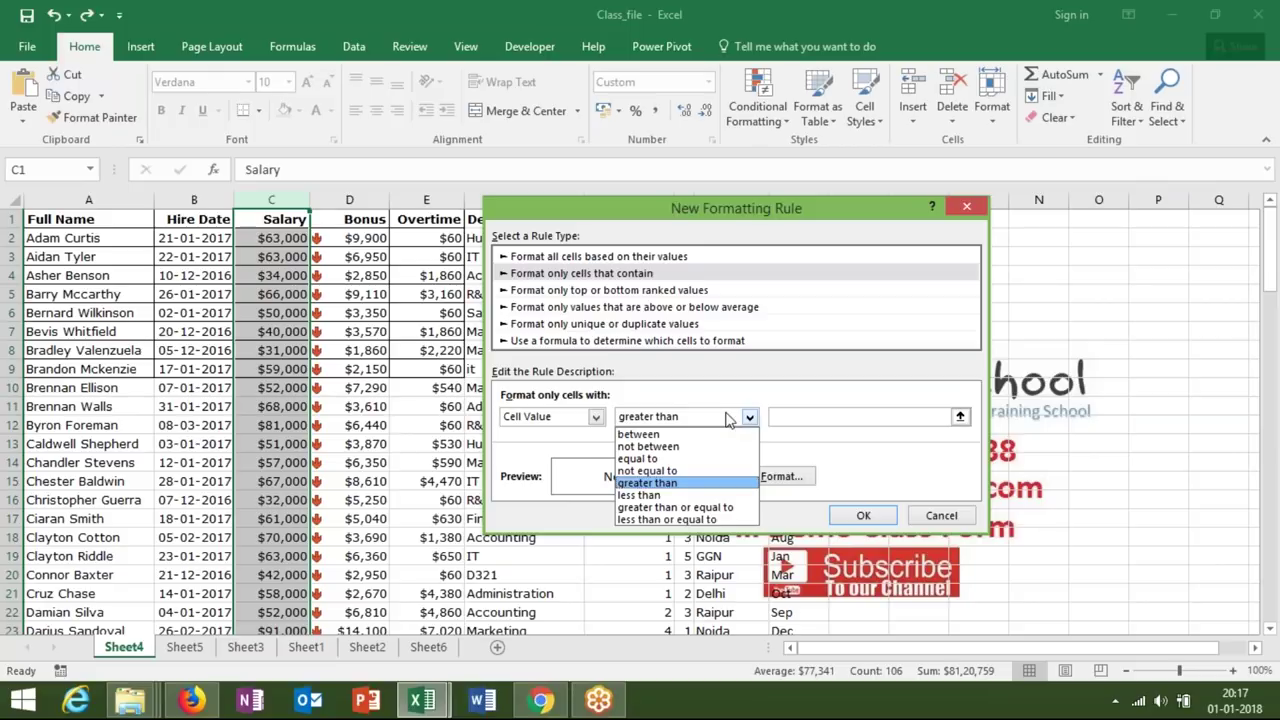
left_click(575, 425)
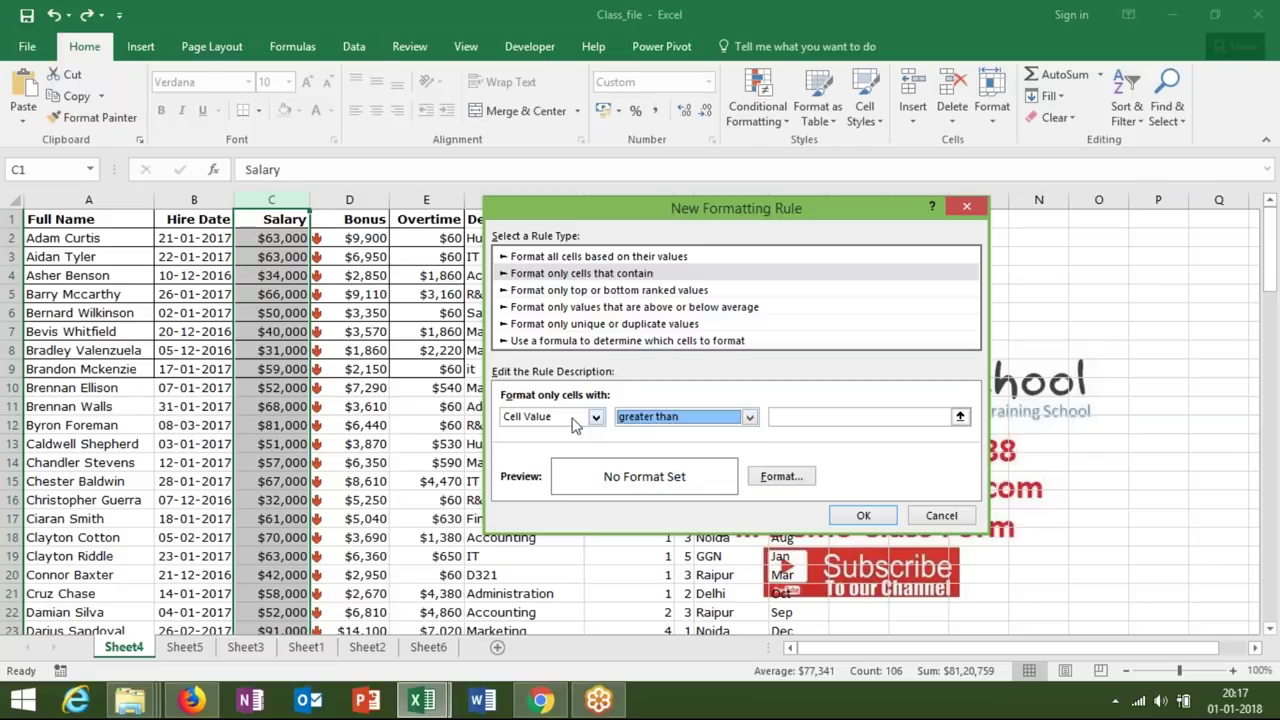
left_click(575, 417)
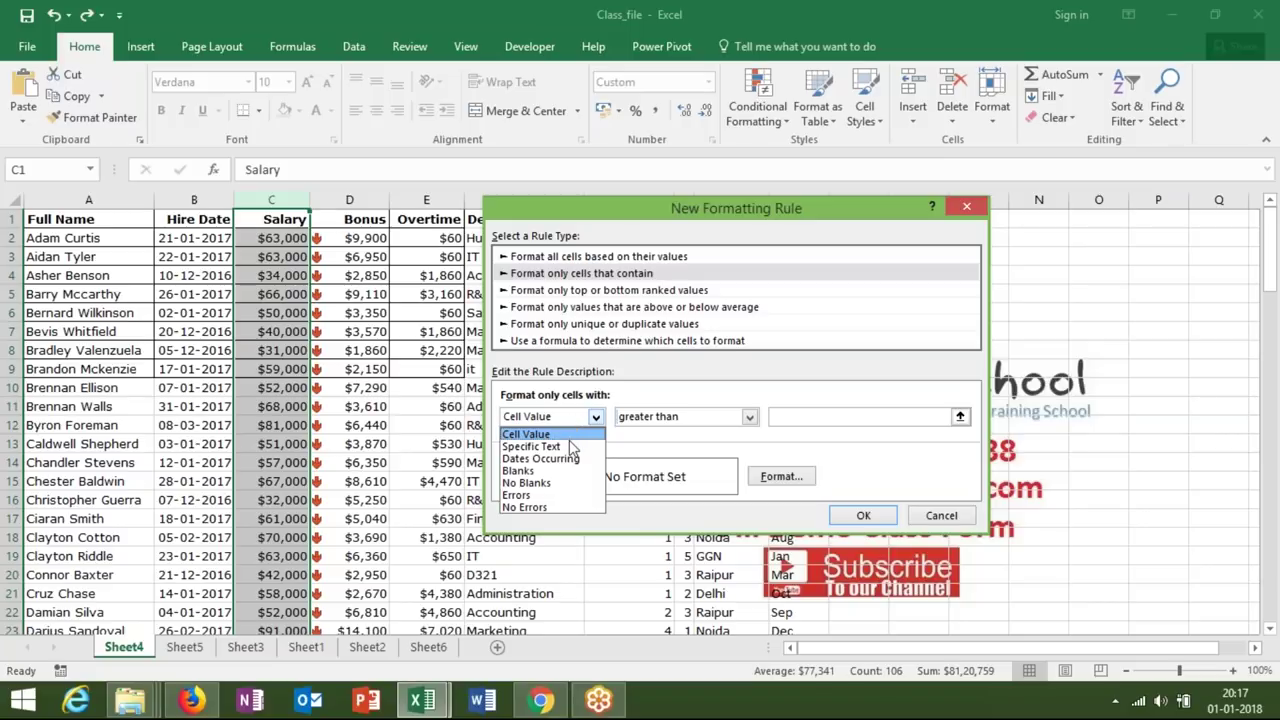
left_click(573, 447)
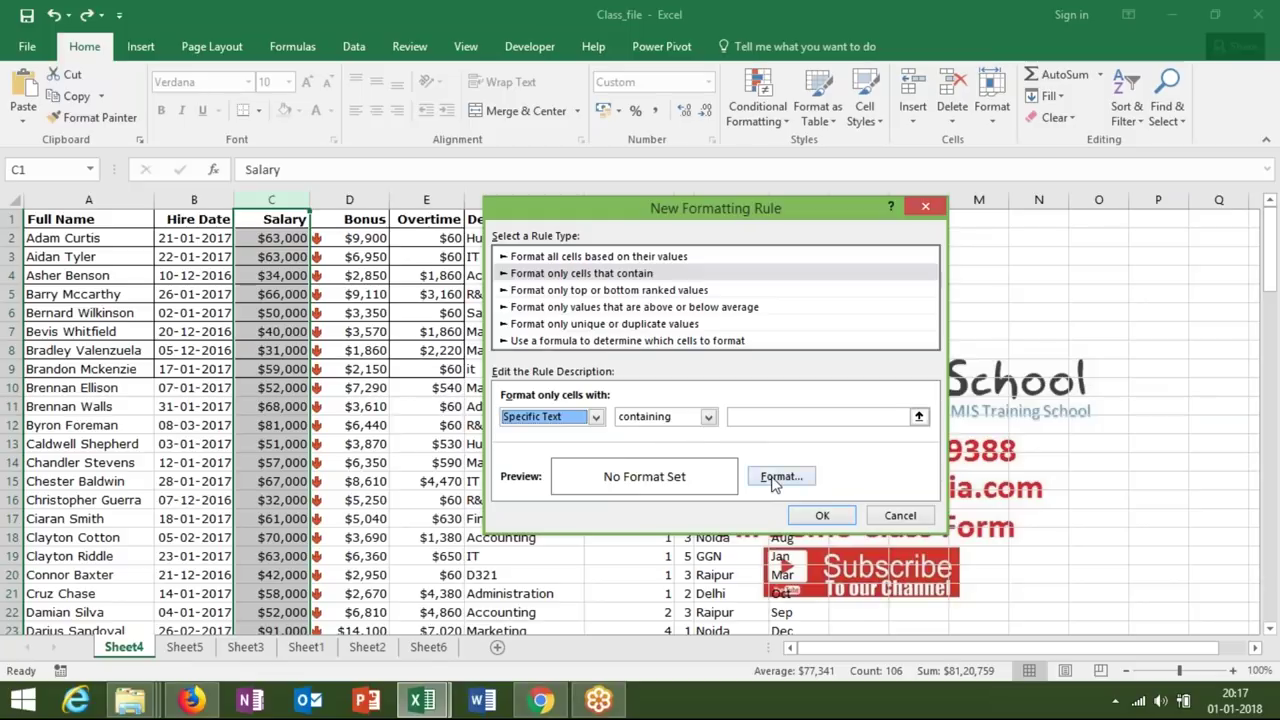
left_click(894, 520)
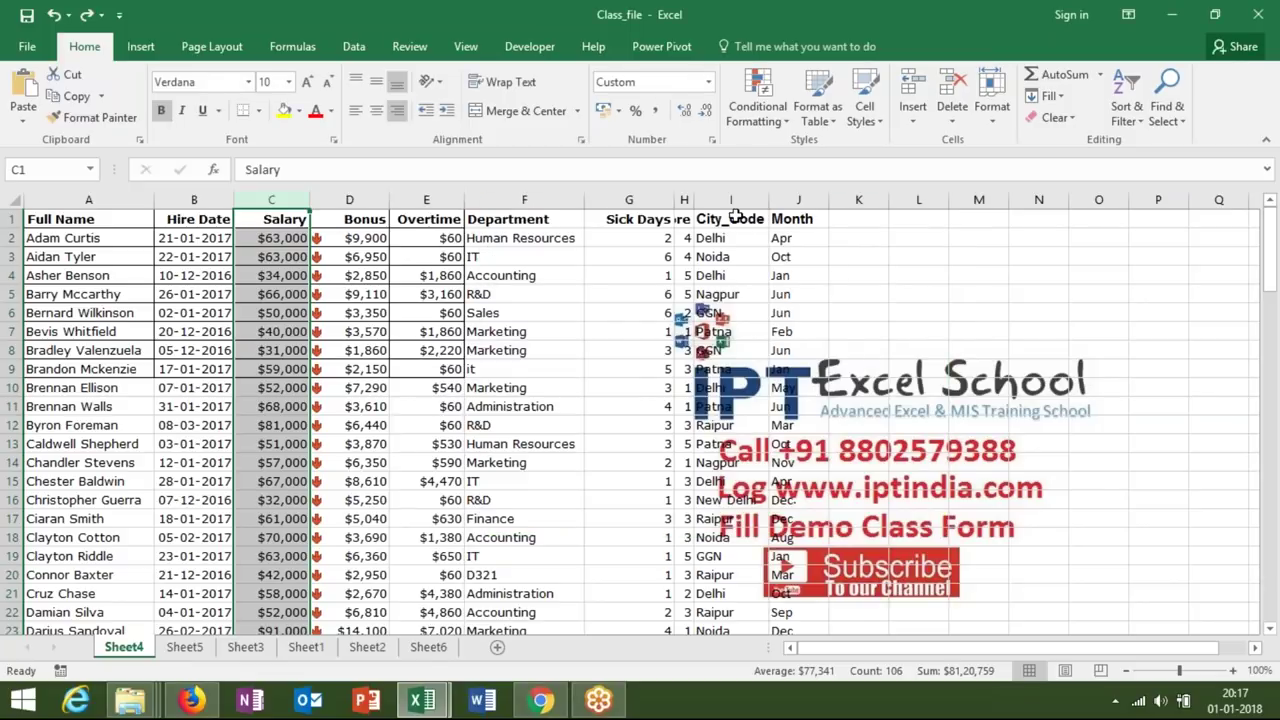
left_click(733, 201)
left_click(757, 108)
mouse_move(770, 160)
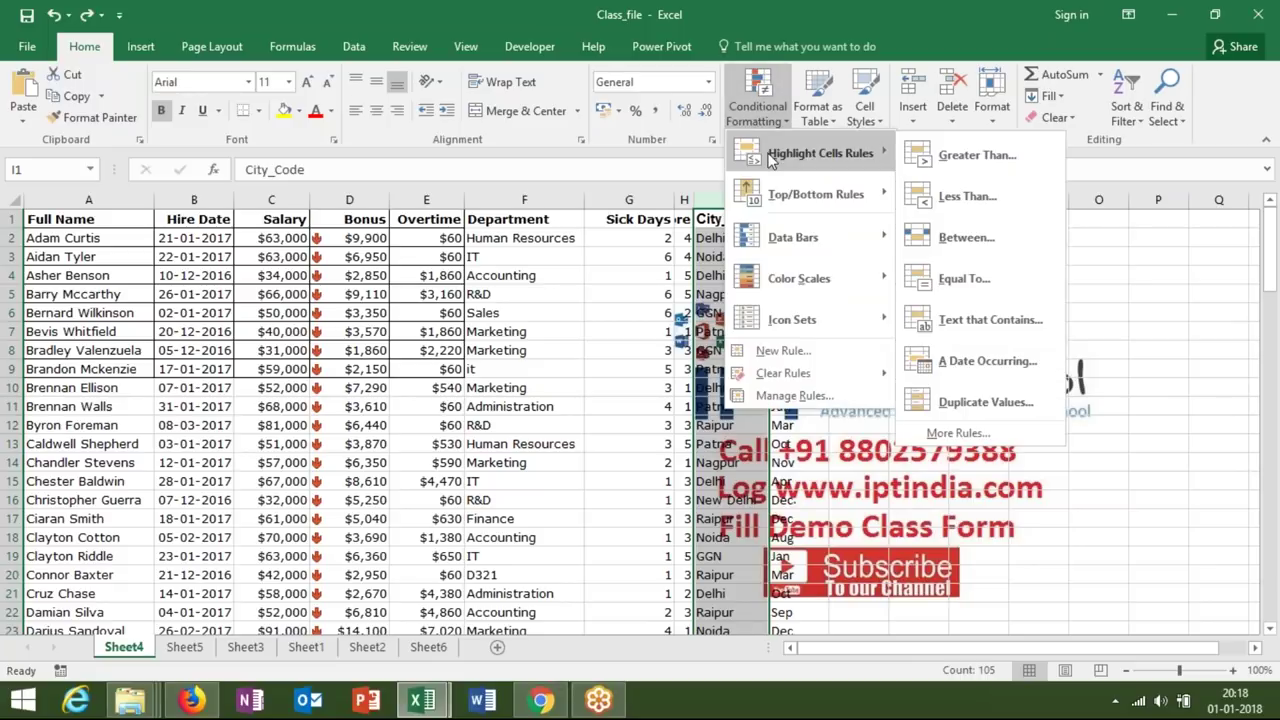
mouse_move(779, 184)
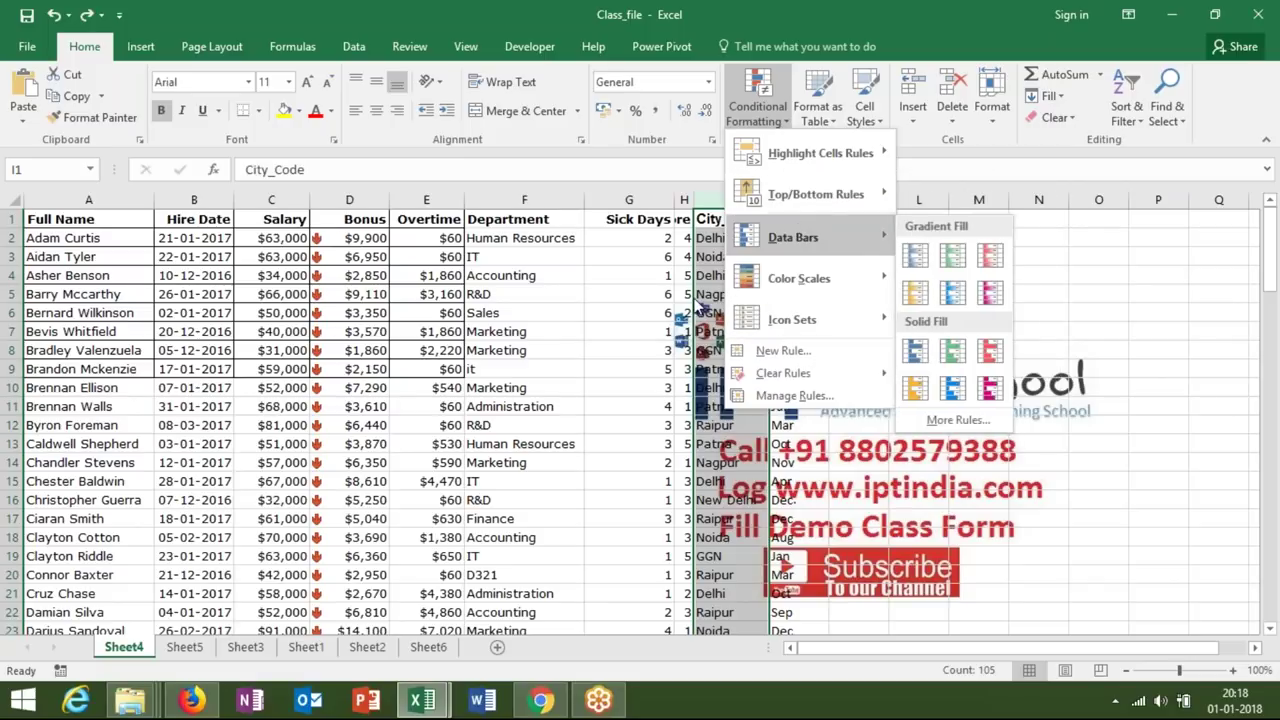
key("Escape")
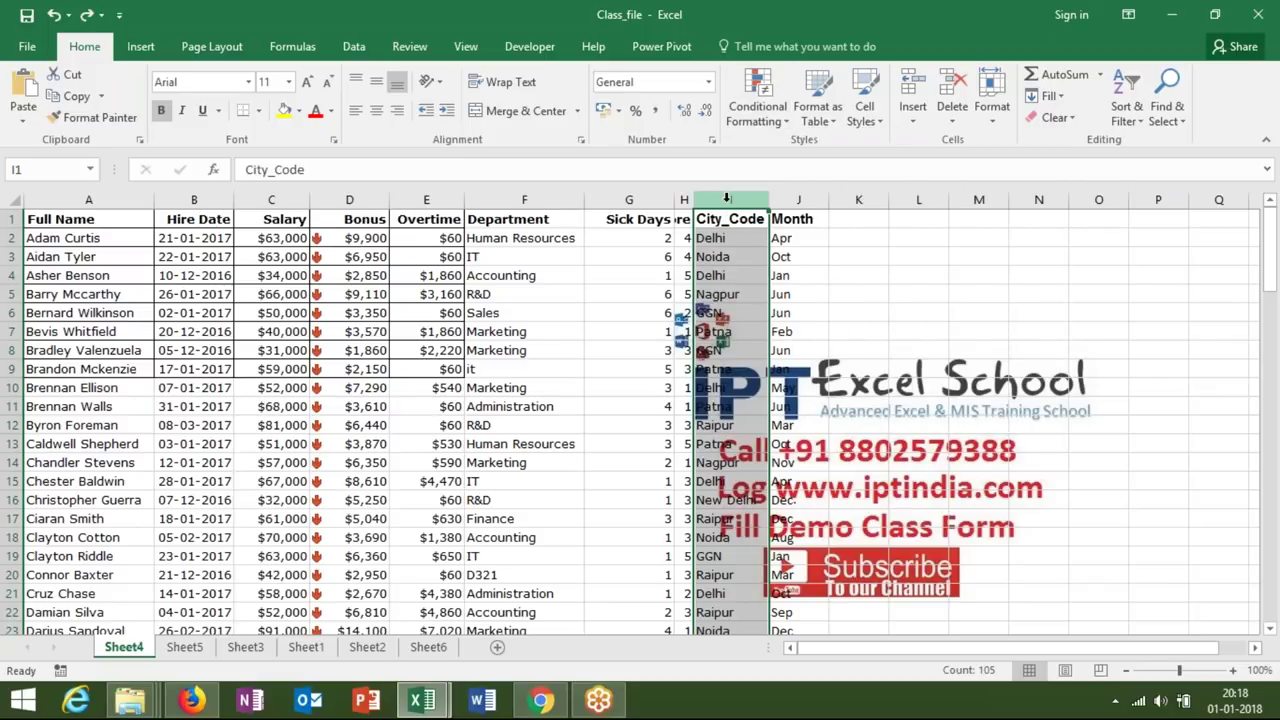
left_click(727, 256)
left_click(727, 350)
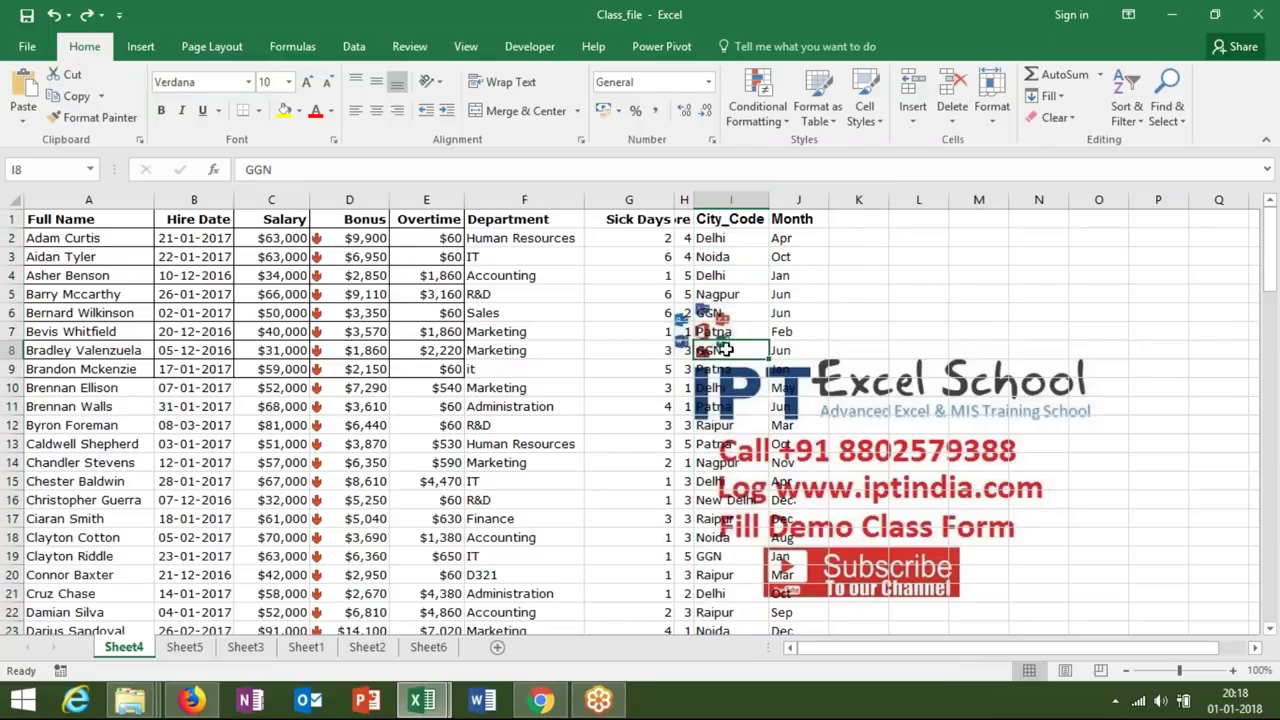
left_click(735, 200)
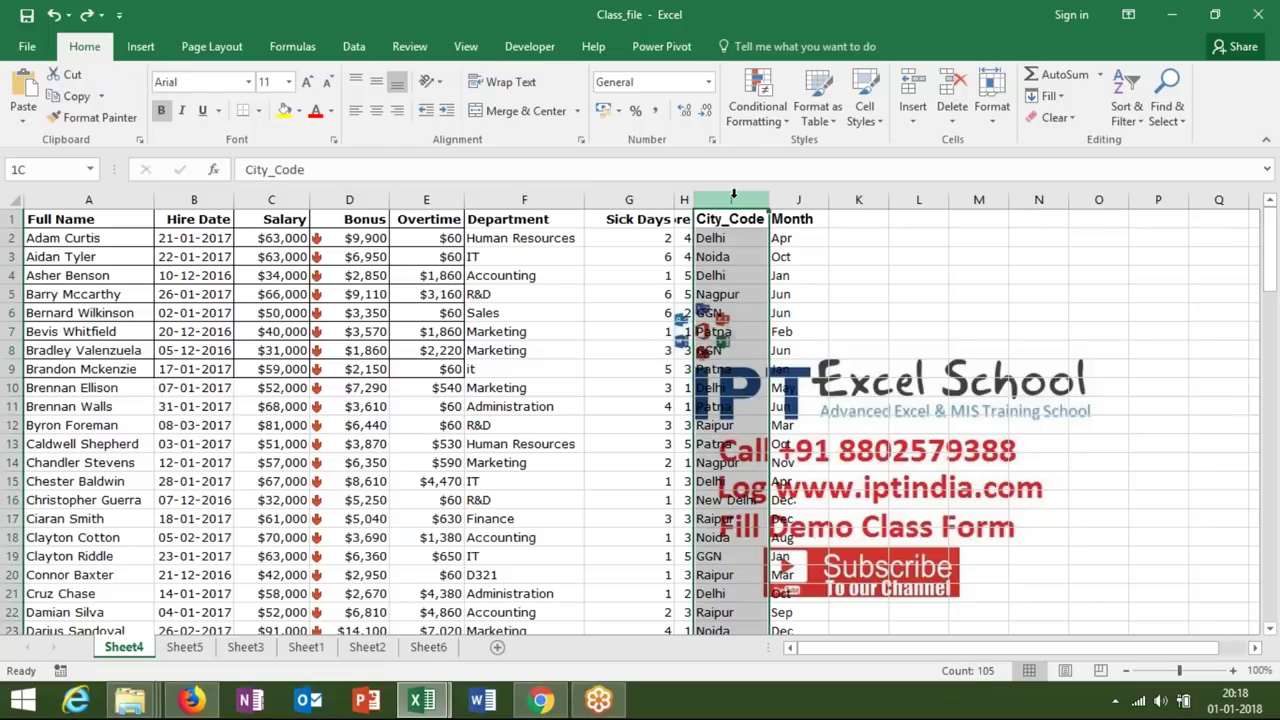
left_click(757, 106)
mouse_move(820, 153)
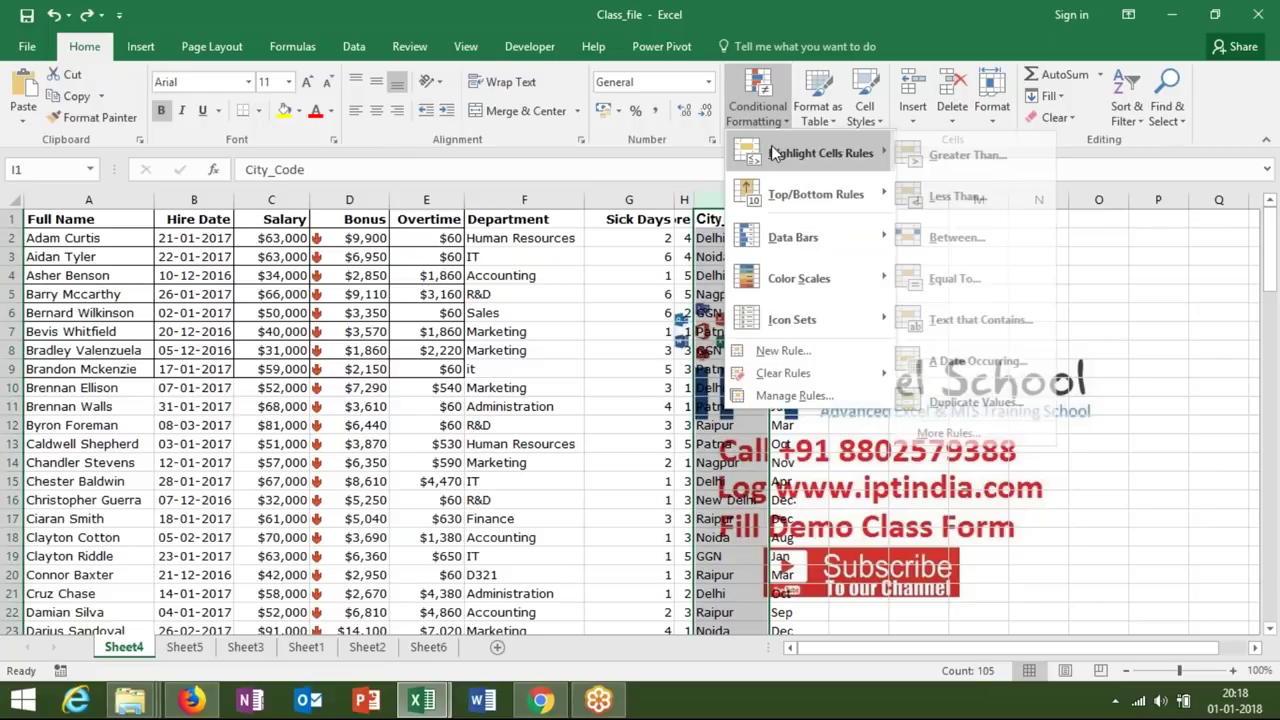
left_click(964, 279)
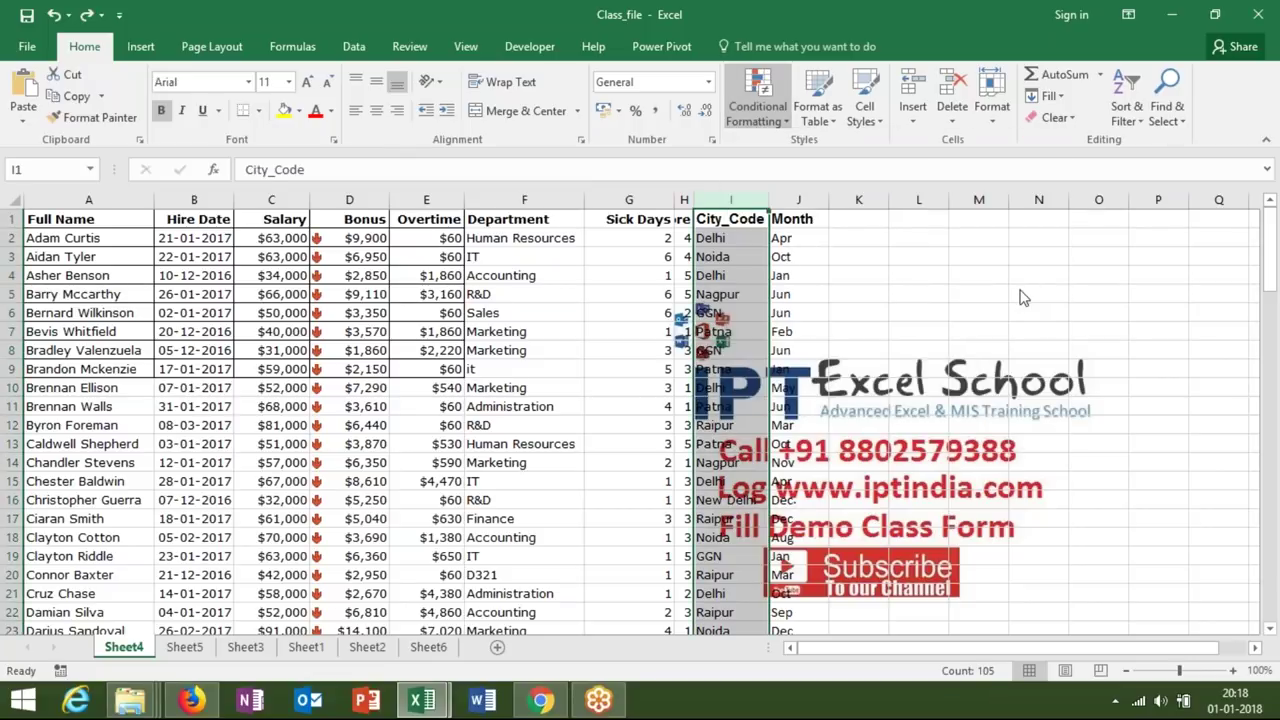
type("delhi")
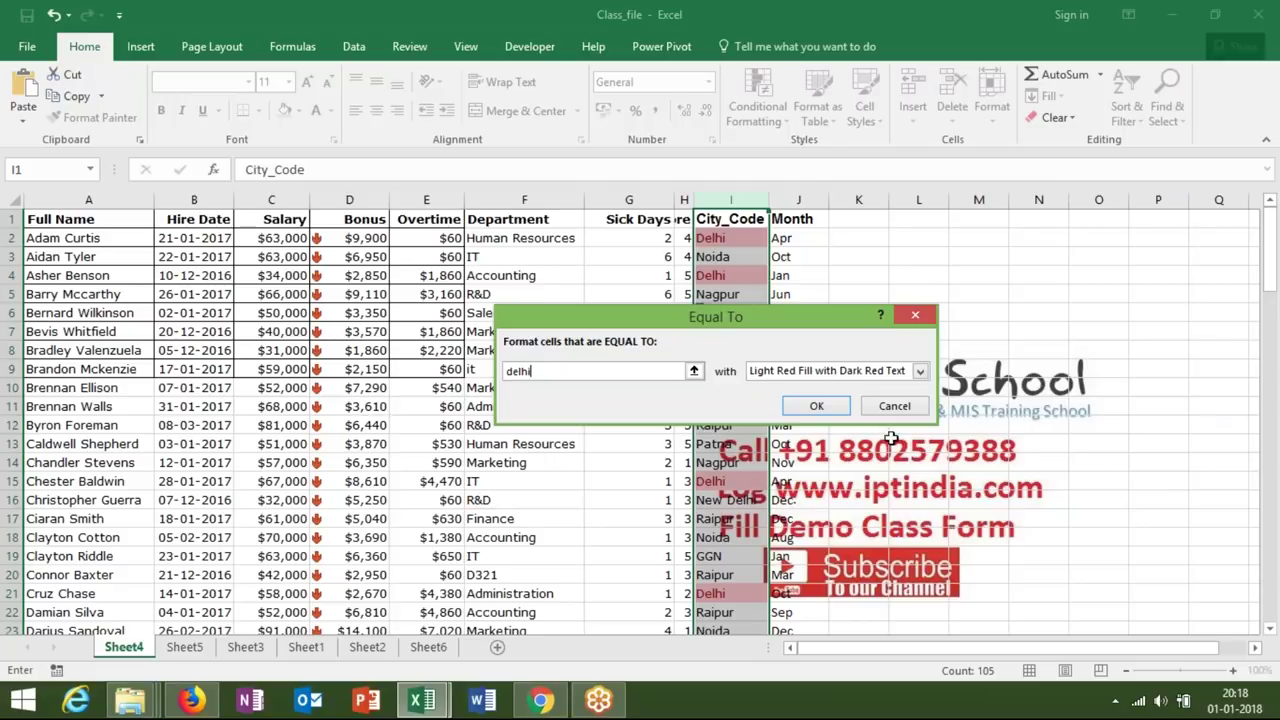
left_click(895, 406)
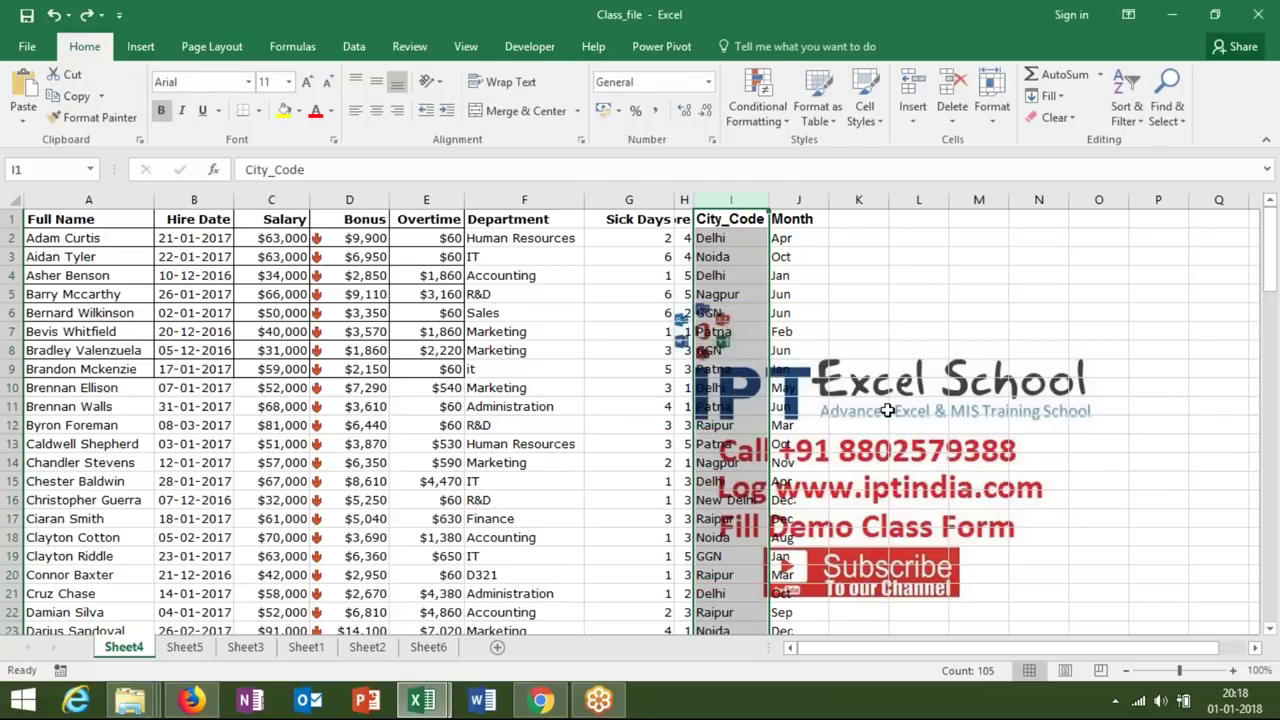
left_click(757, 120)
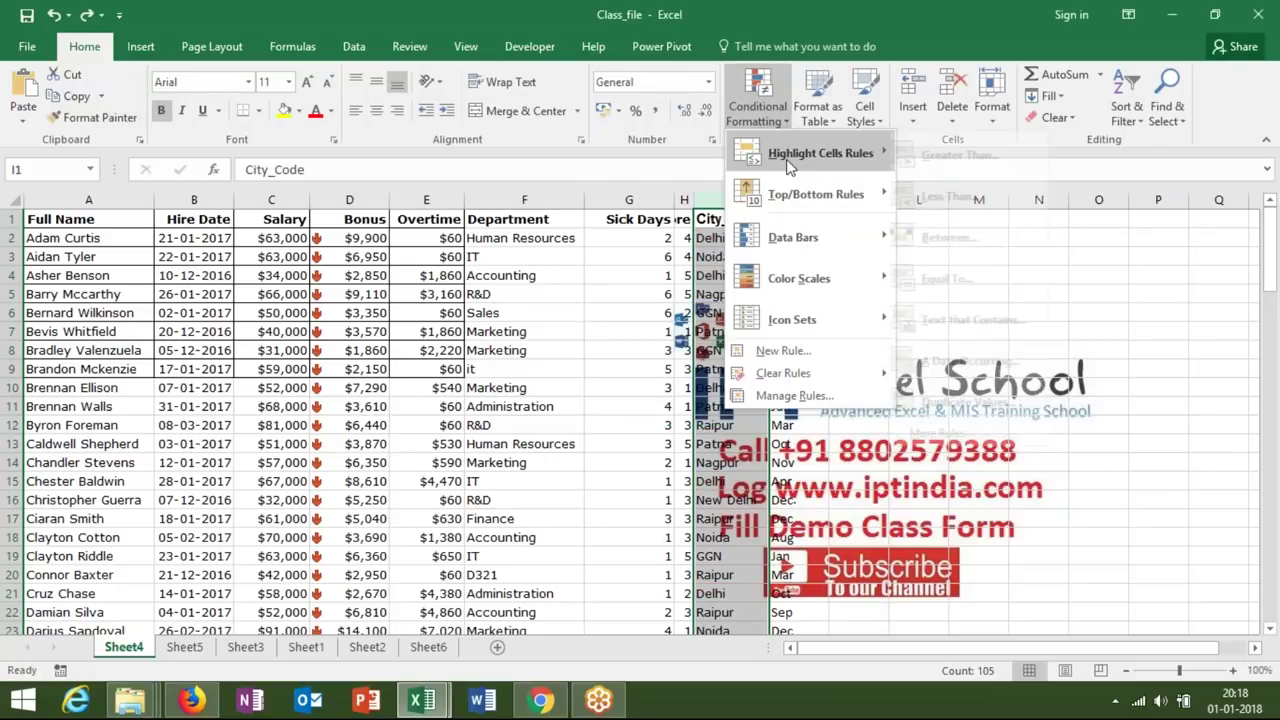
mouse_move(790, 166)
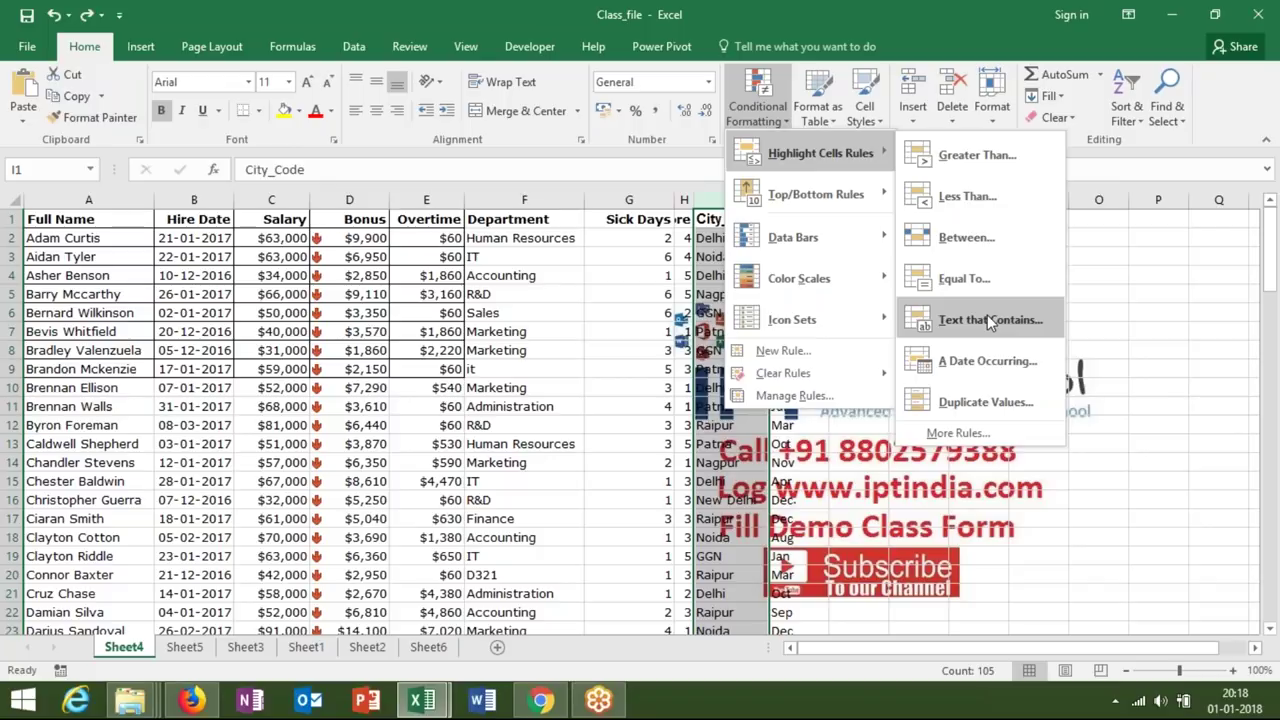
left_click(987, 318)
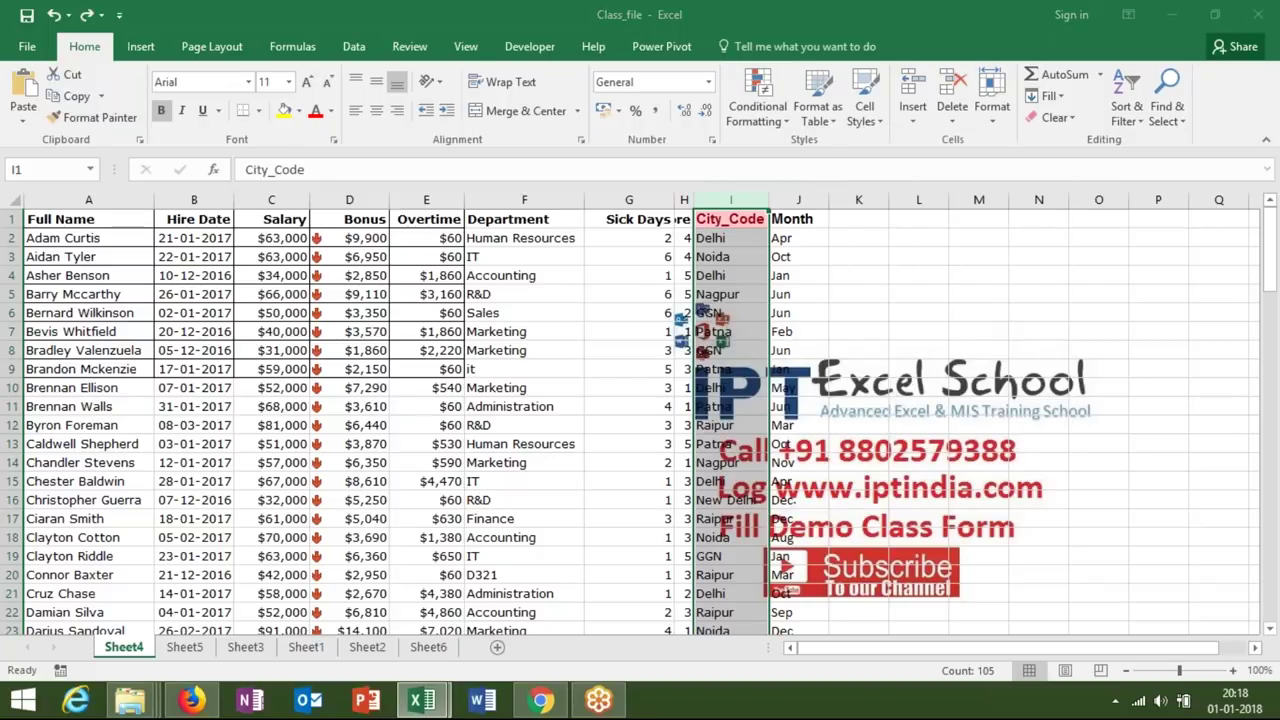
type("de")
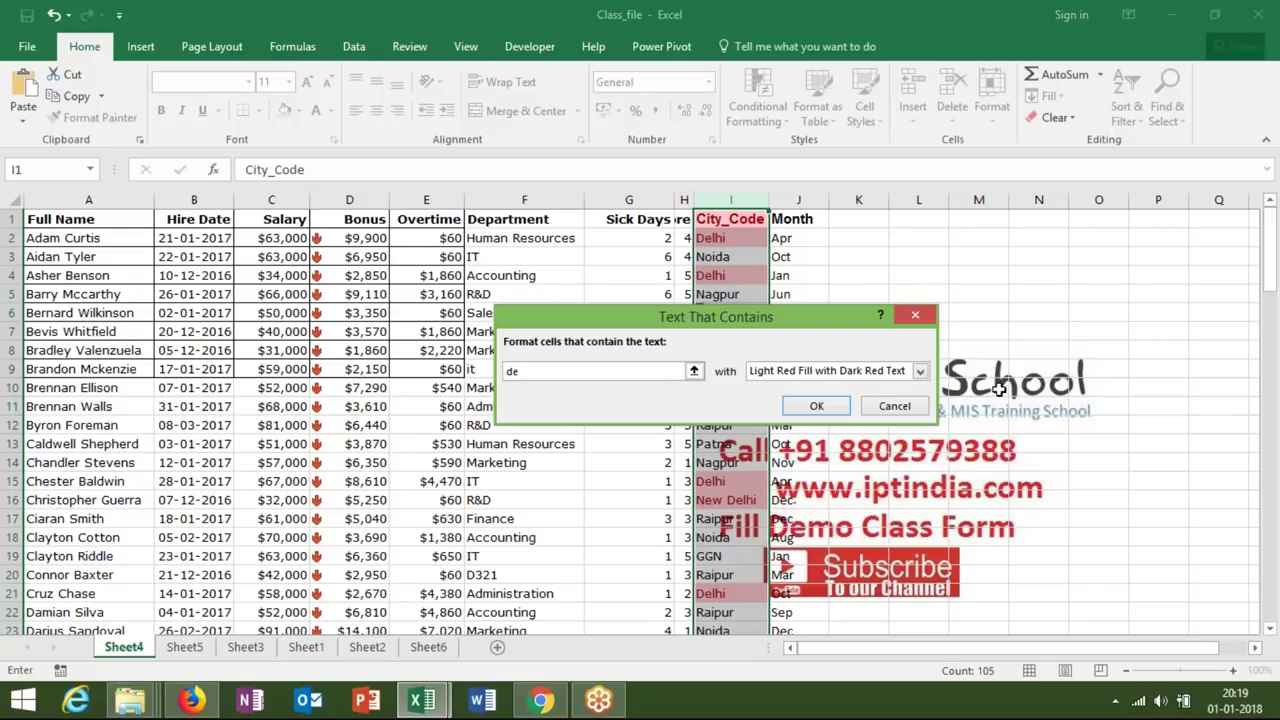
left_click(1033, 323)
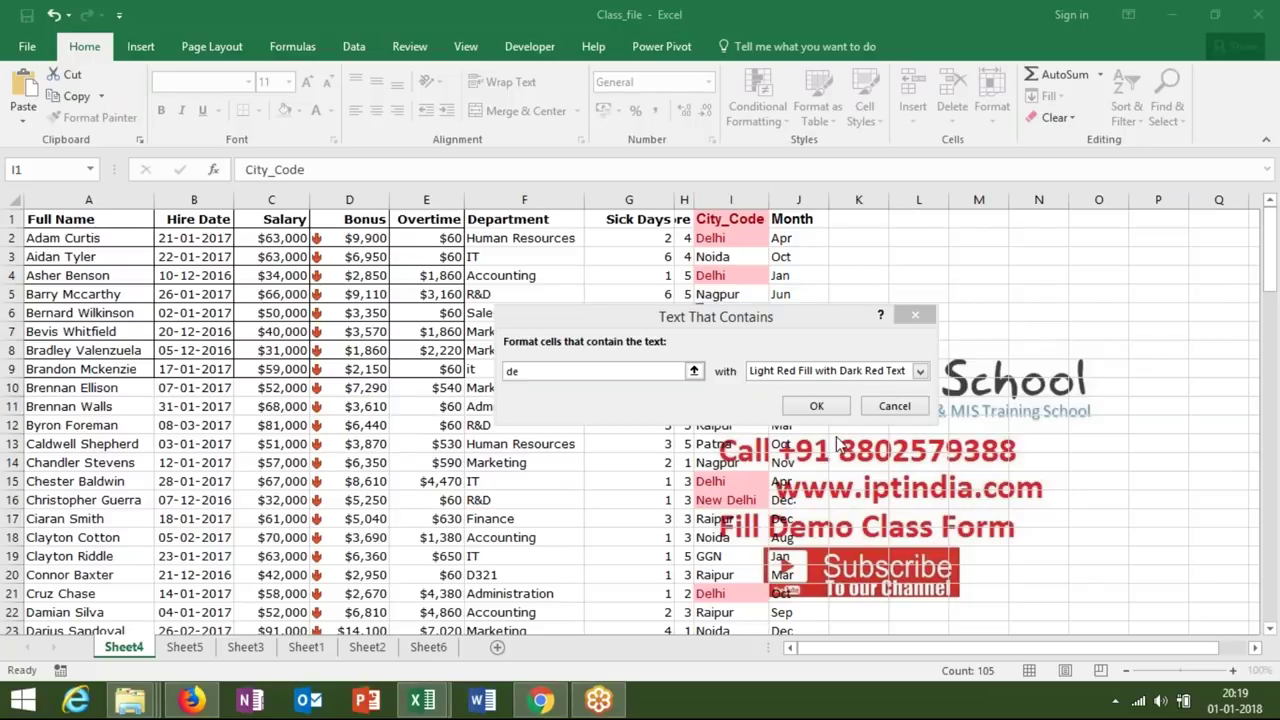
left_click(897, 410)
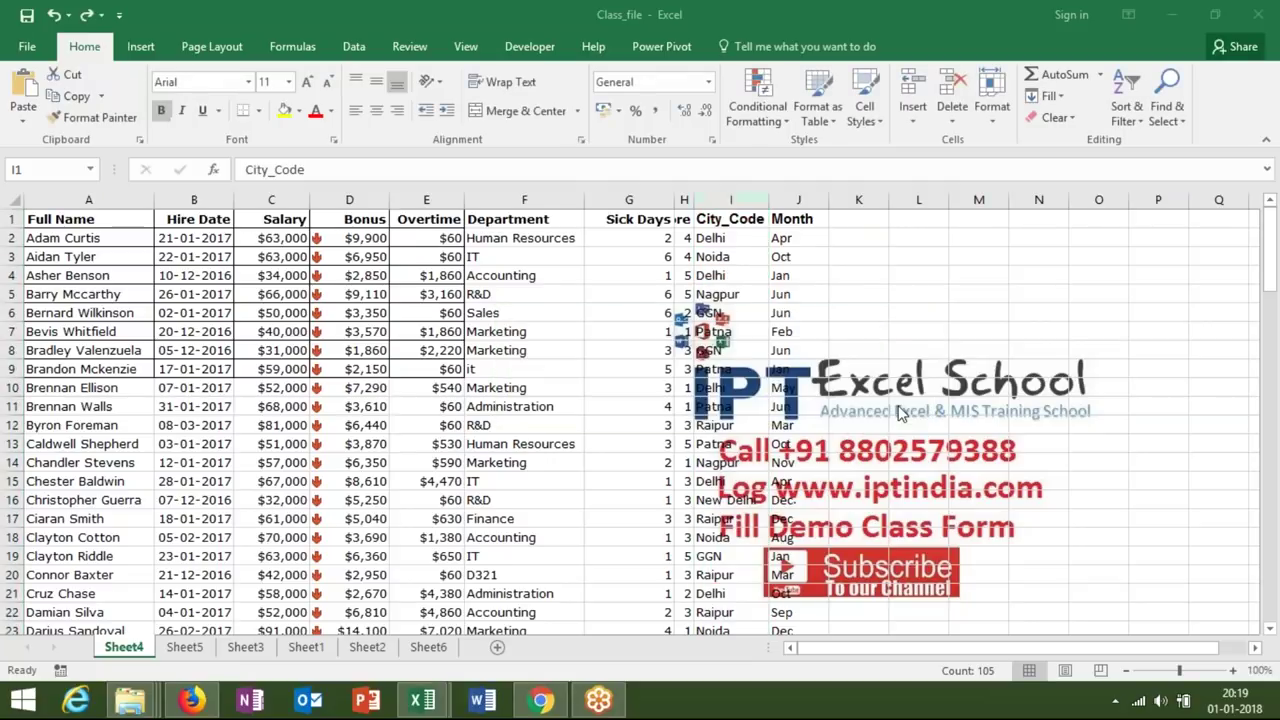
left_click(735, 200)
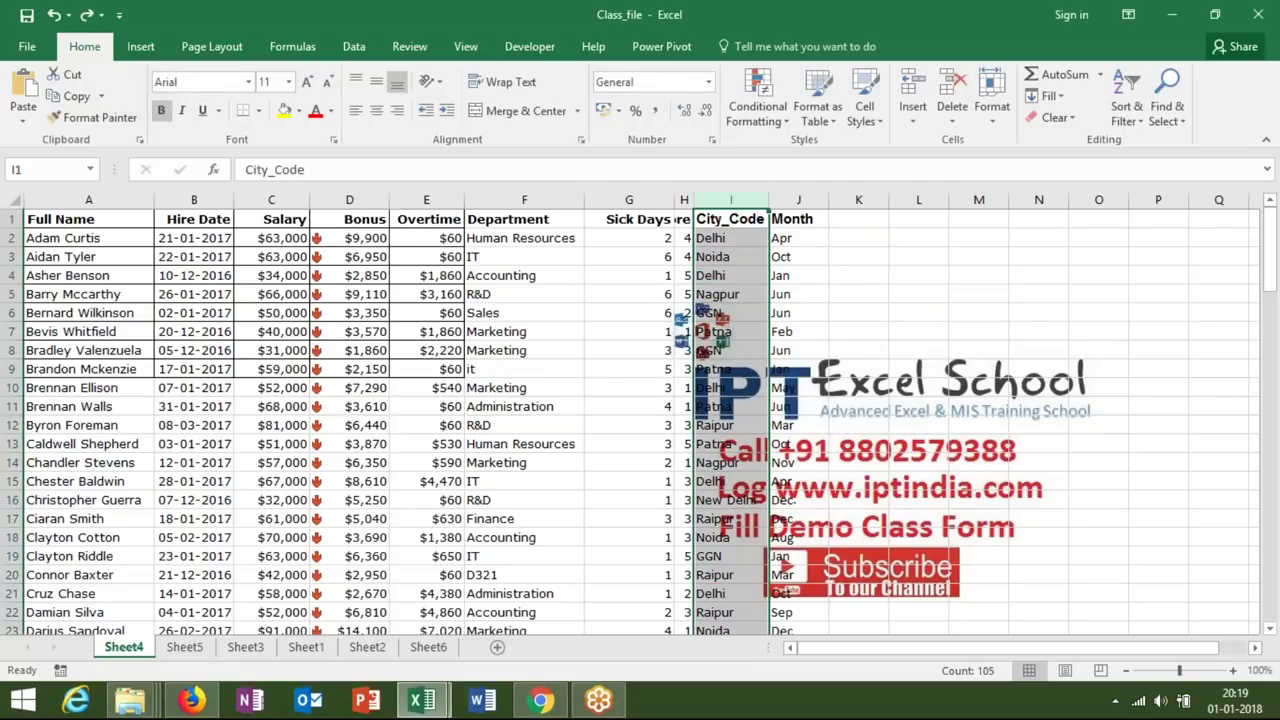
- Preview a Text That Contains 'delhi' highlight on City_Code, then cancel it
left_click(750, 118)
mouse_move(873, 176)
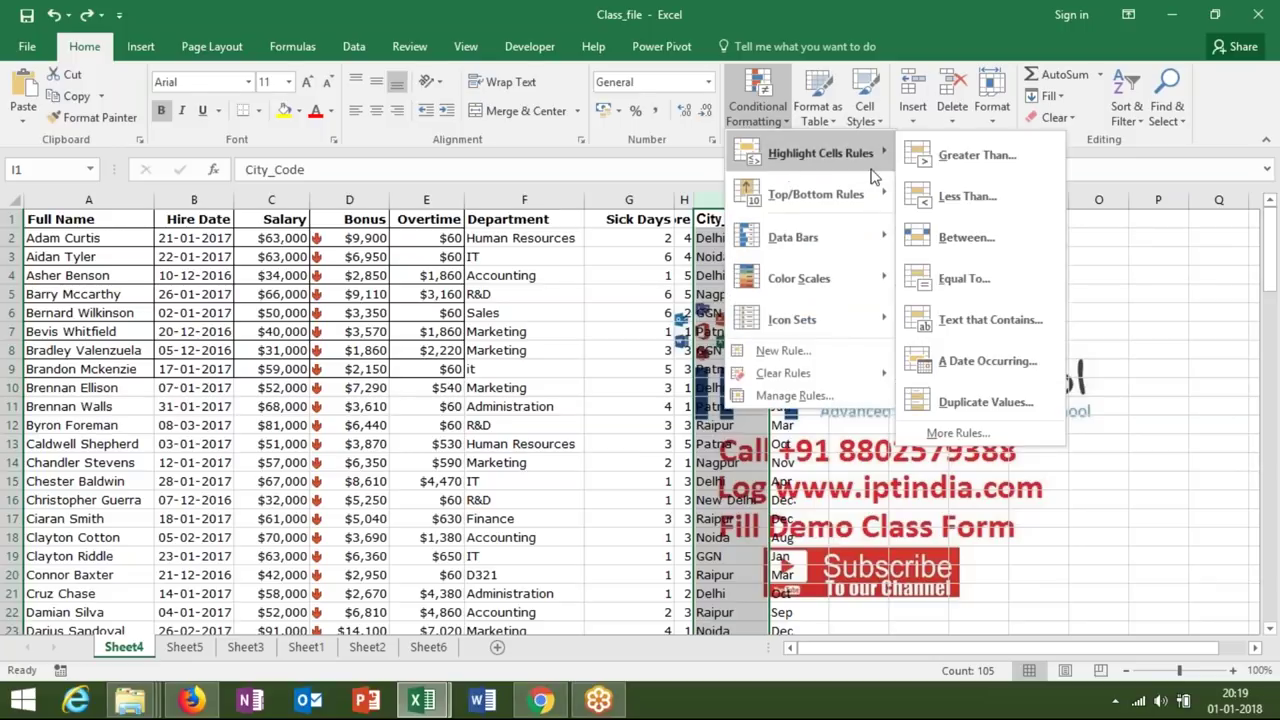
left_click(967, 335)
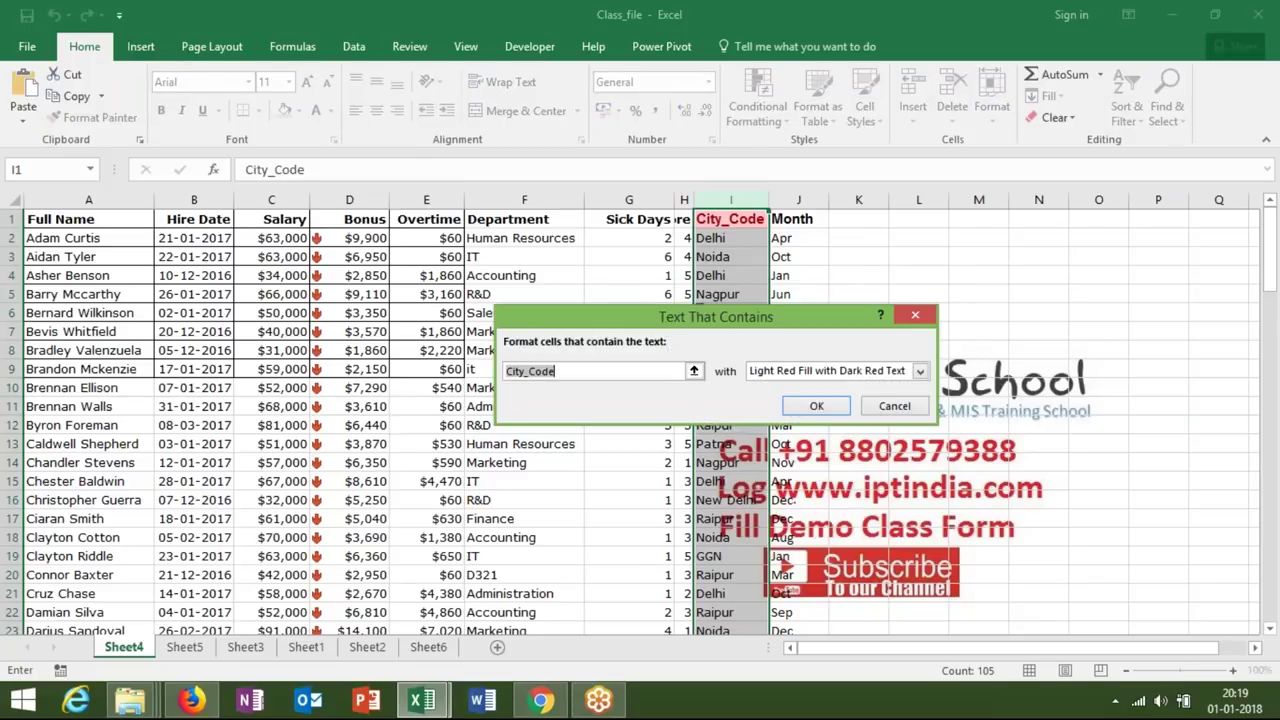
type("delhi")
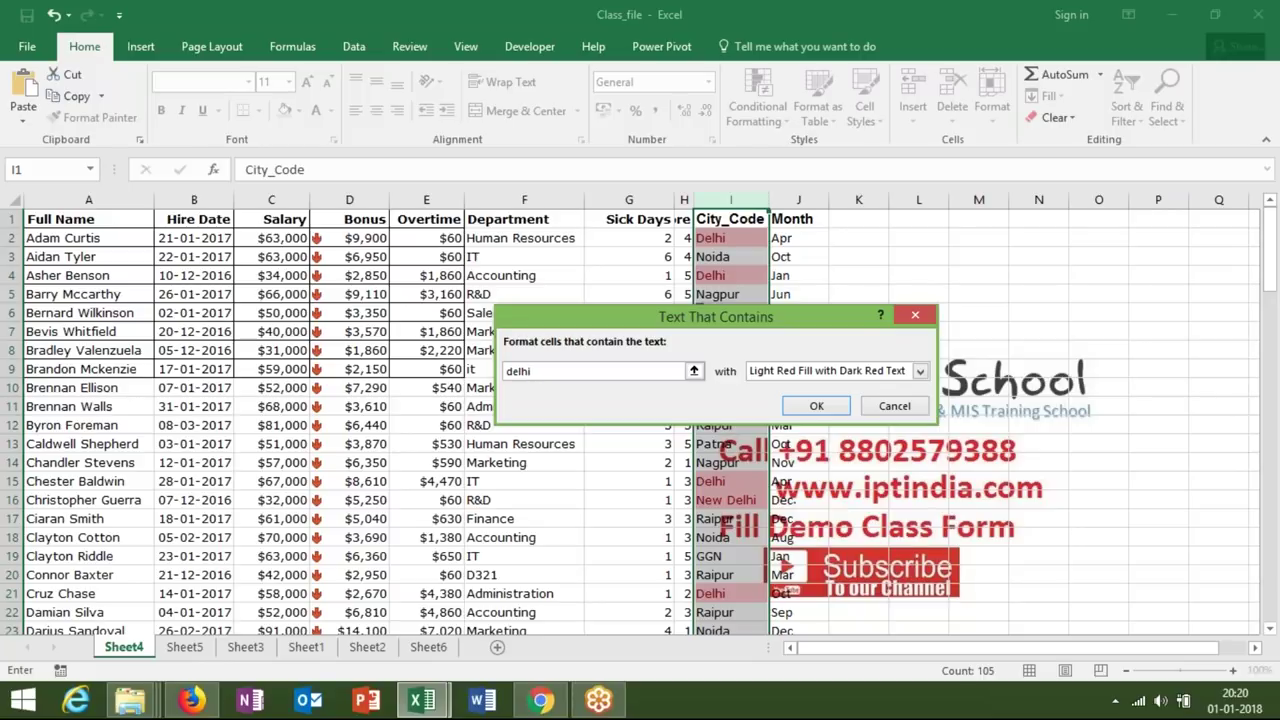
left_click(895, 408)
left_click(758, 120)
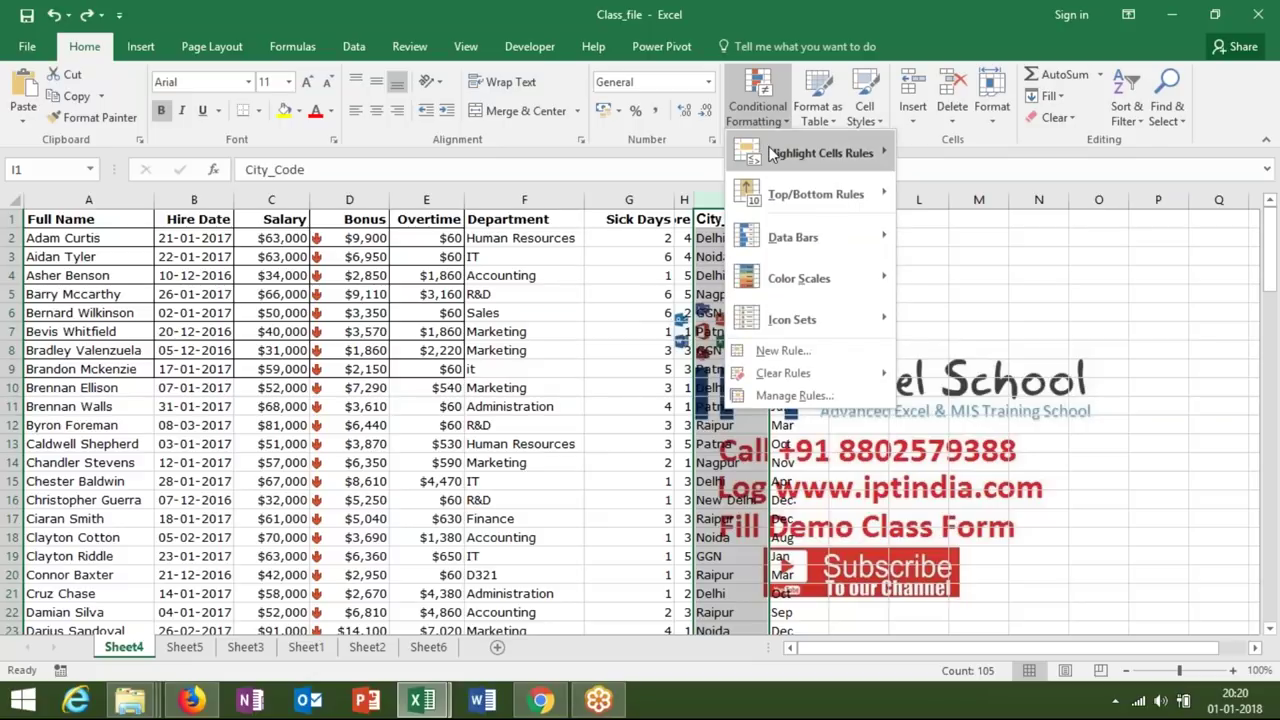
- Start a new rule formatting only cells with Specific Text beginning with a value
mouse_move(772, 152)
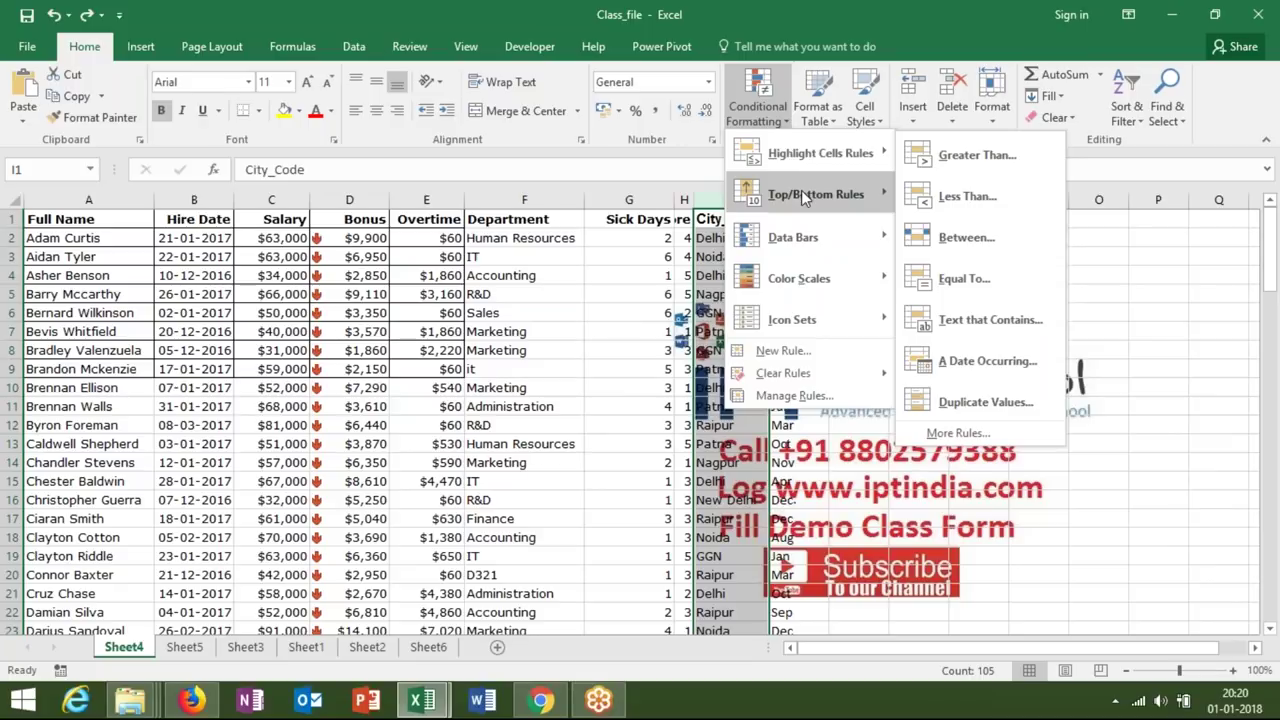
mouse_move(803, 200)
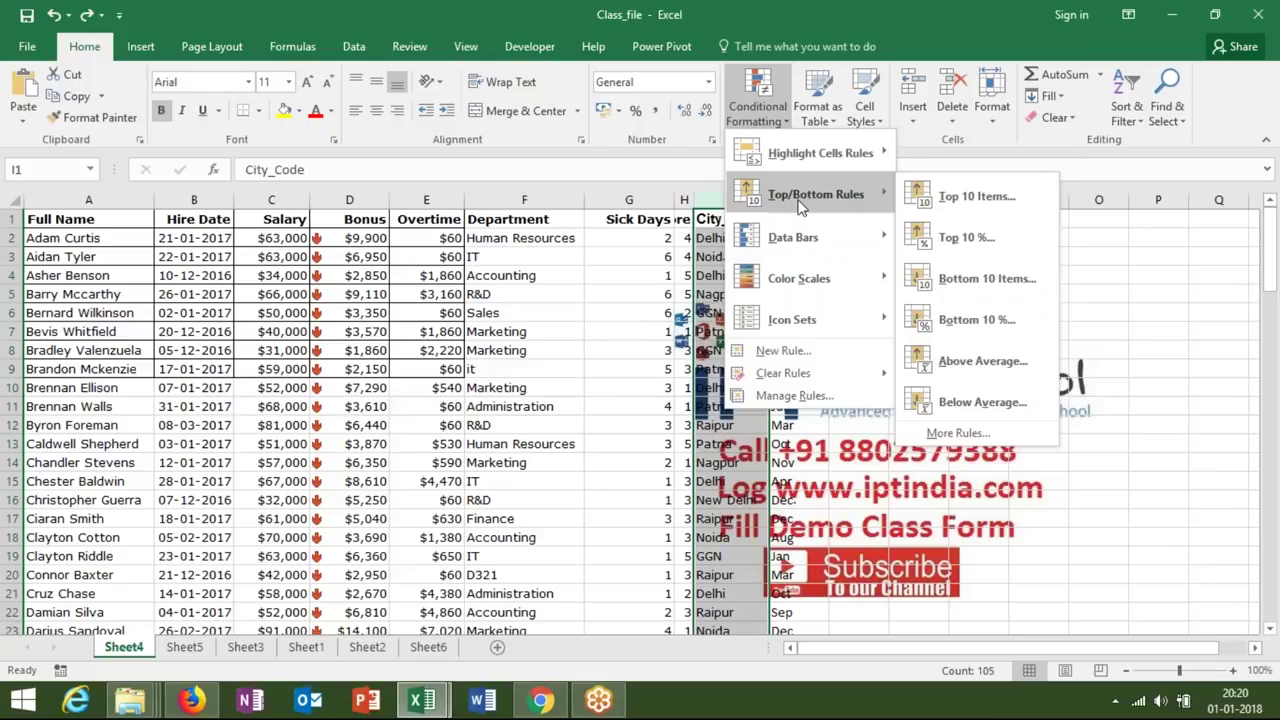
left_click(783, 350)
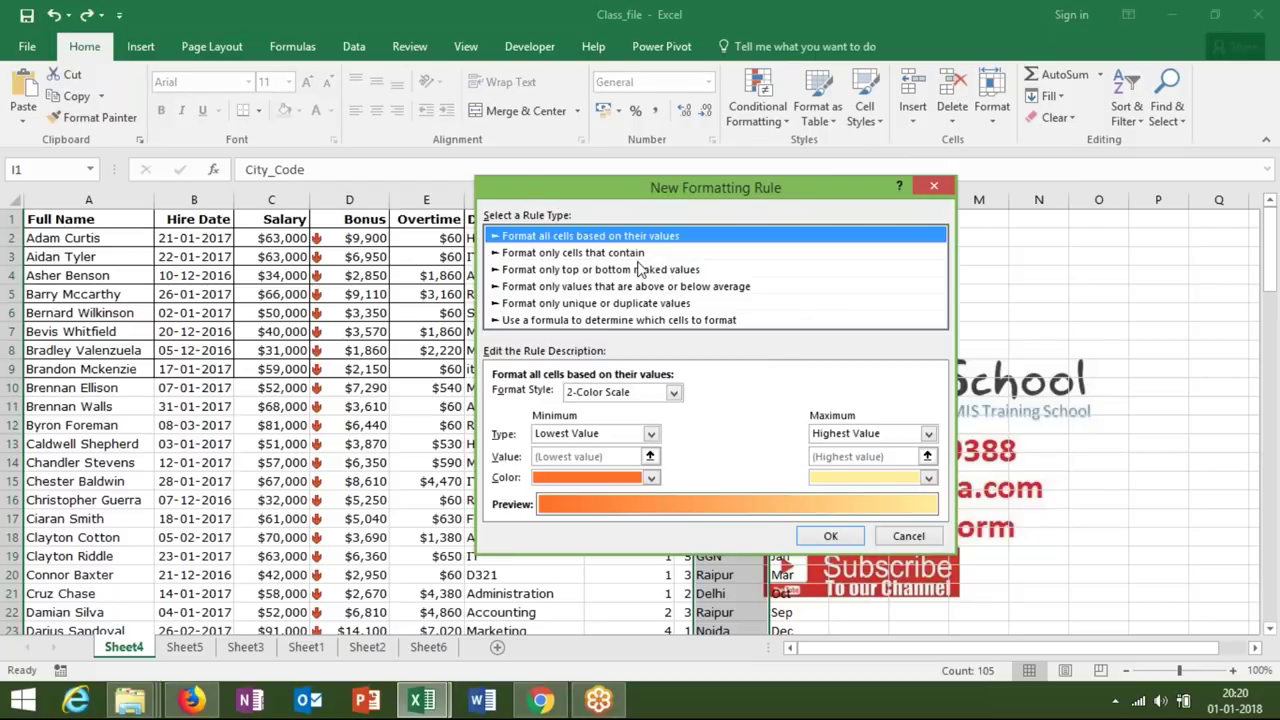
left_click(637, 255)
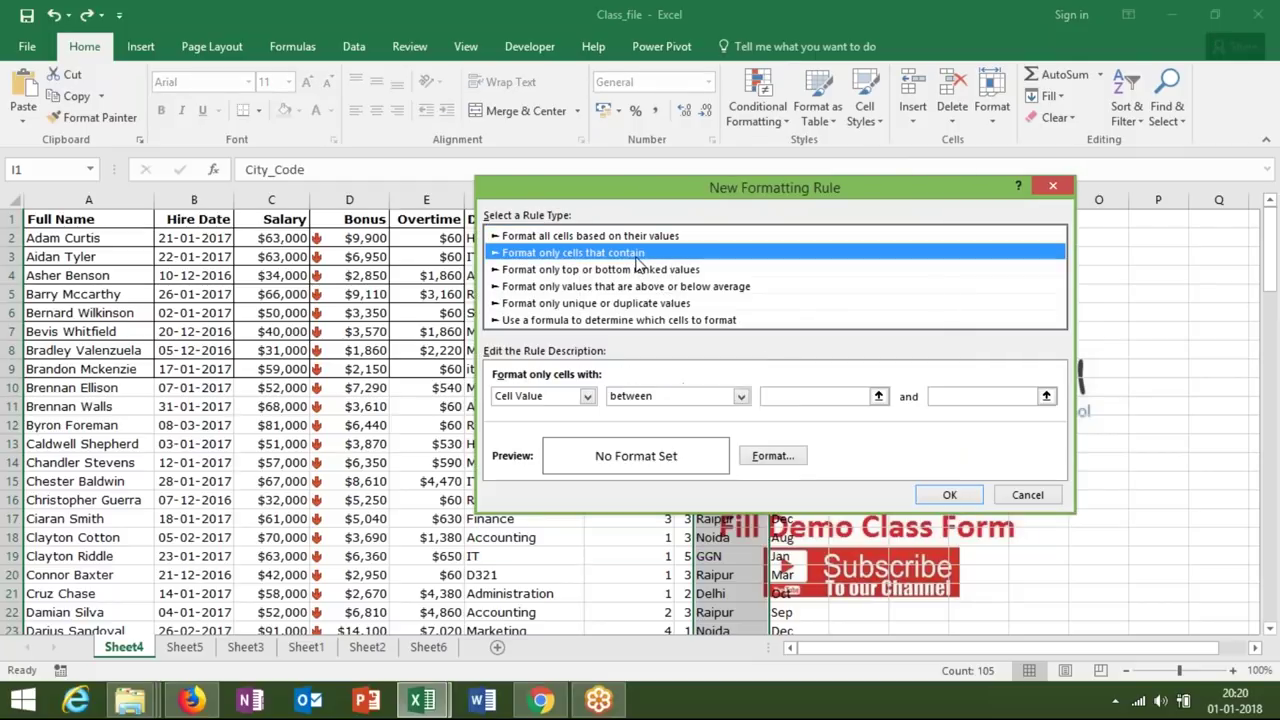
left_click(546, 398)
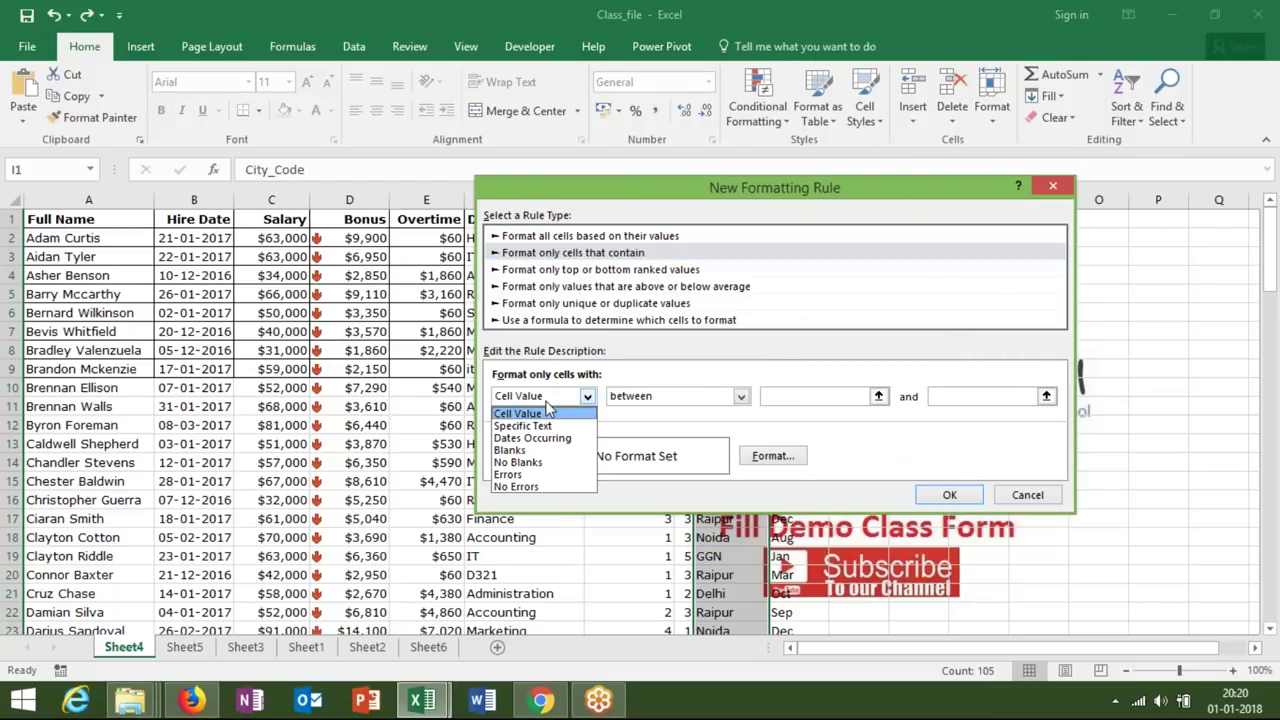
left_click(545, 426)
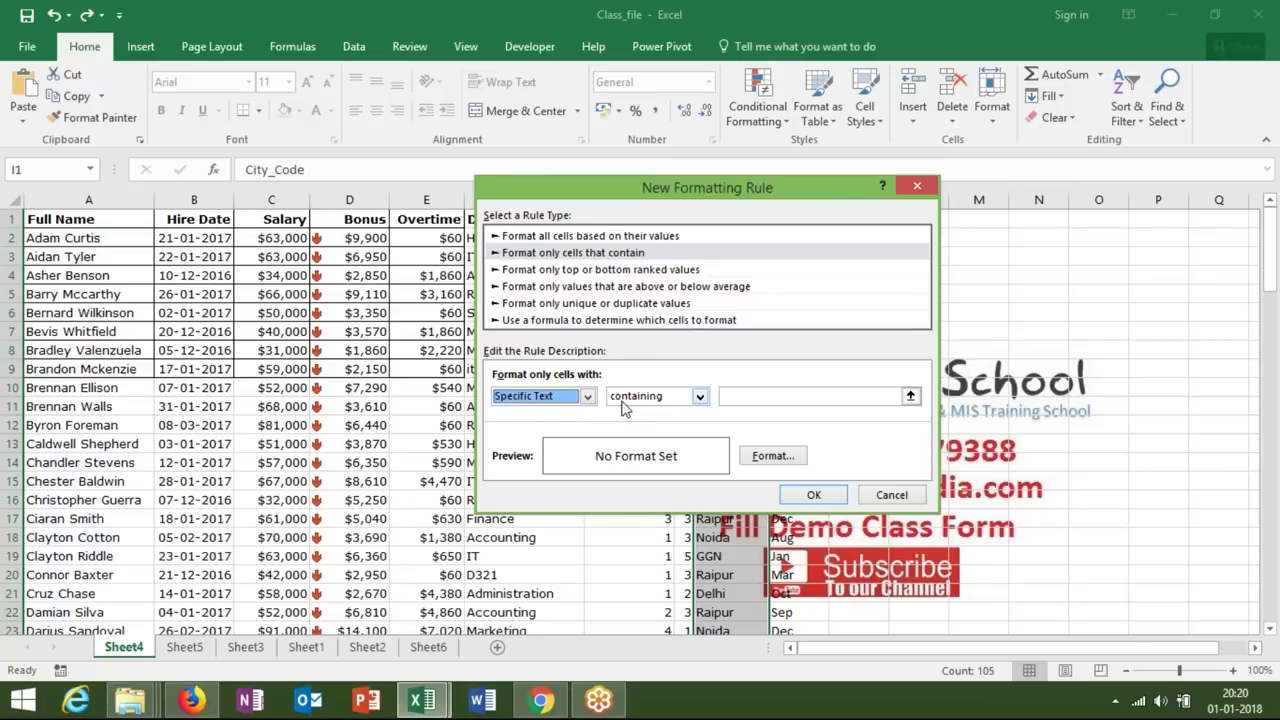
left_click(623, 400)
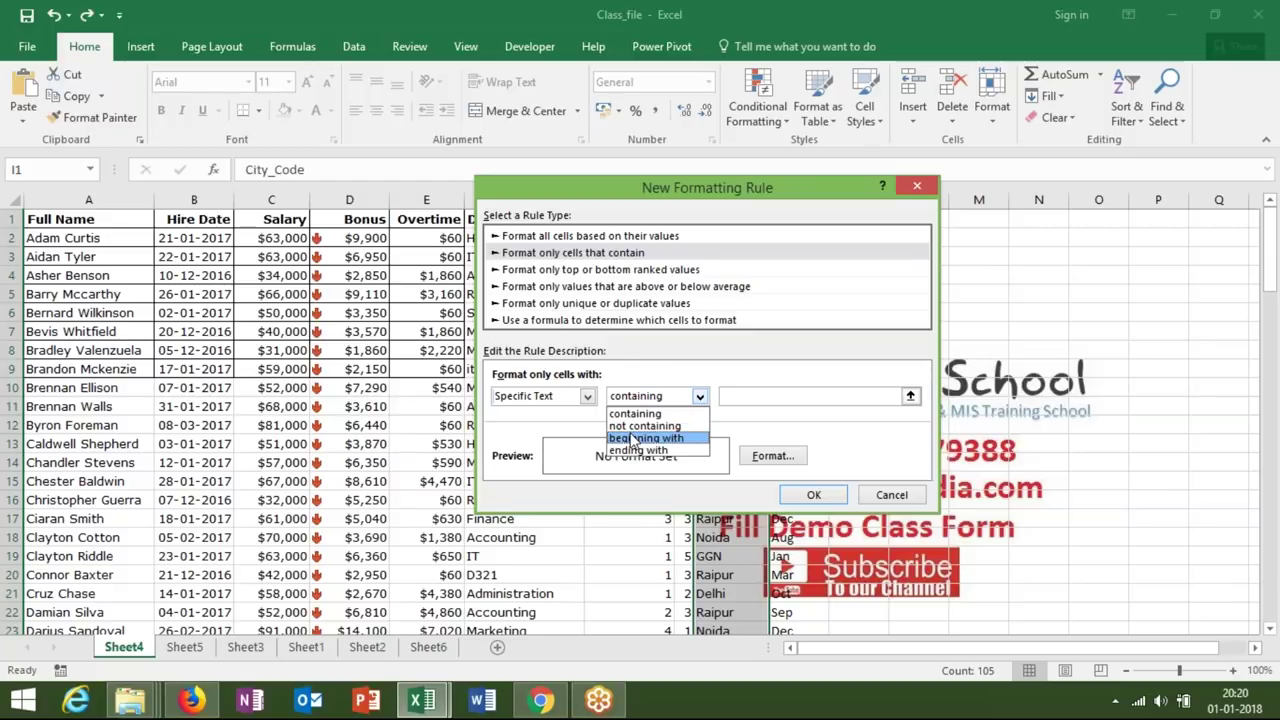
left_click(633, 441)
- Enter 'delhi' as the text and change the match to ending with
type("delhi")
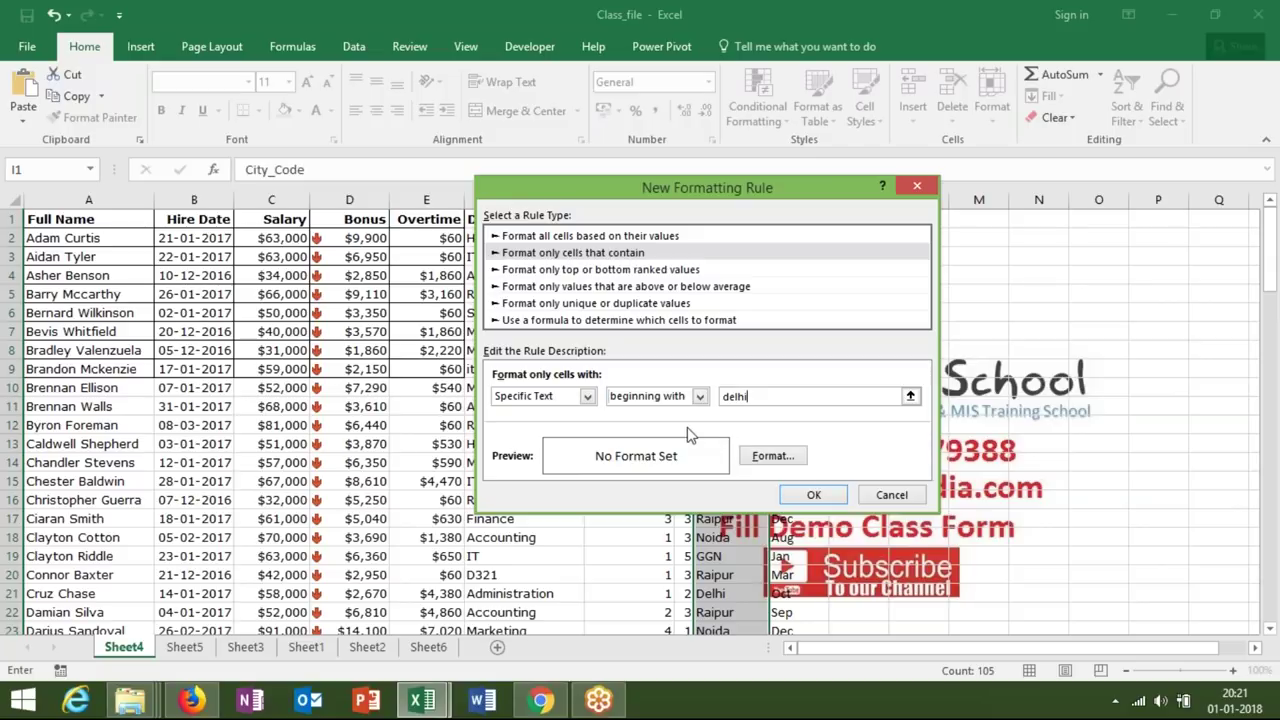
left_click(677, 400)
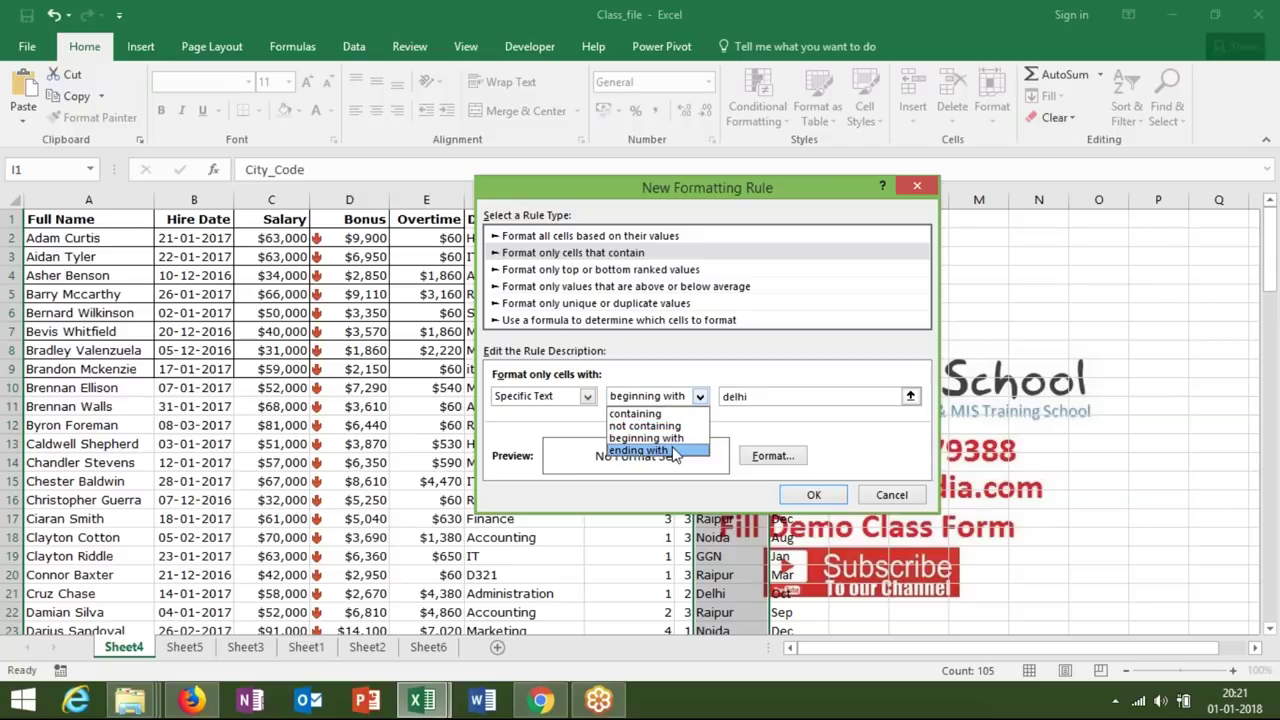
left_click(672, 451)
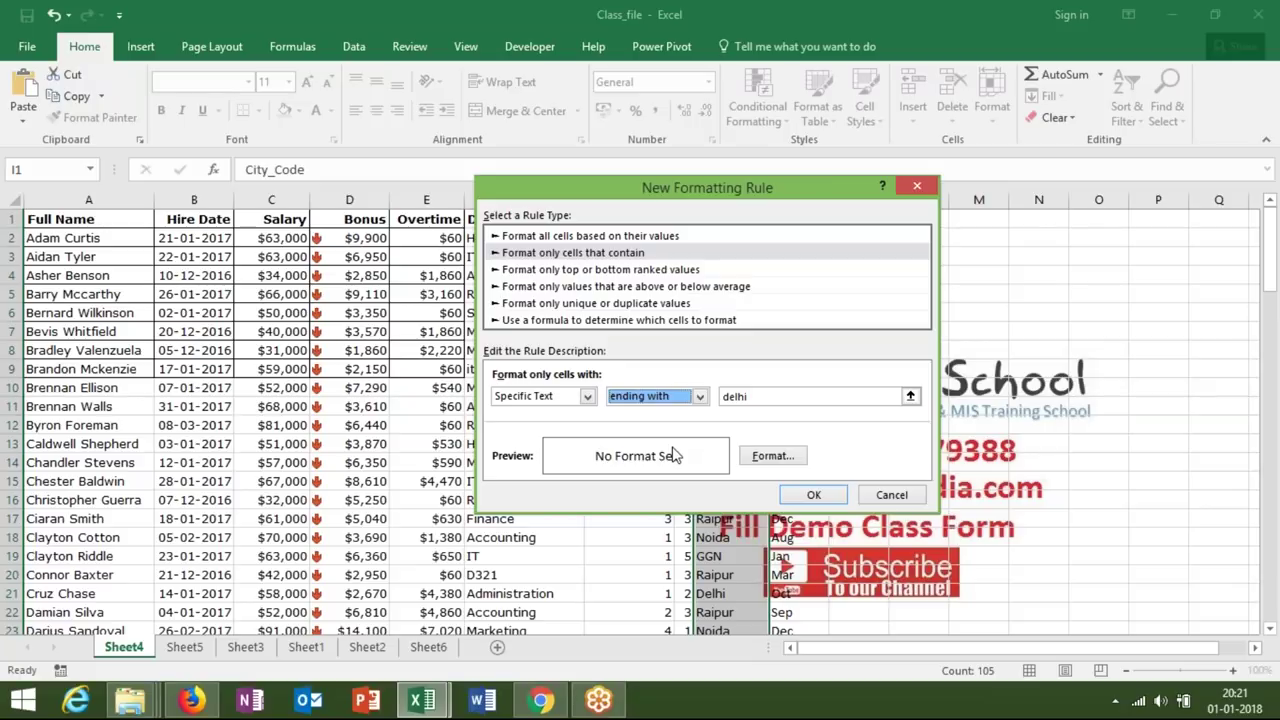
left_click(541, 396)
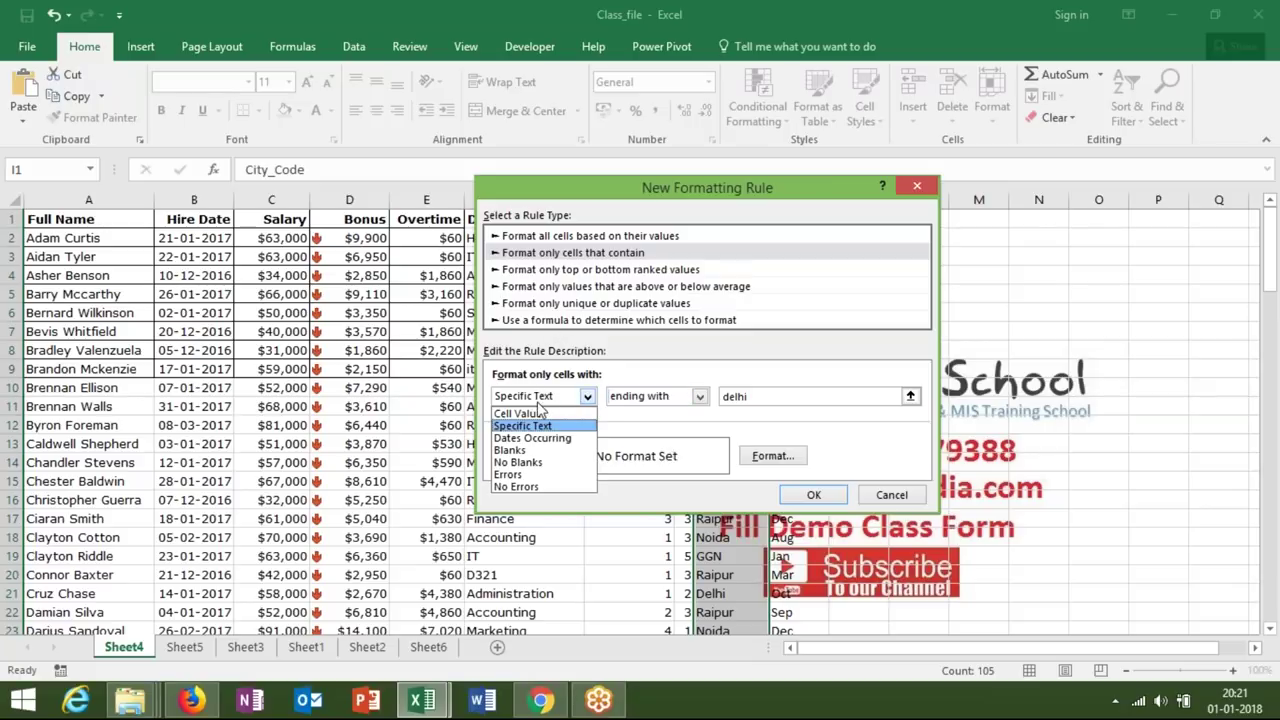
- Switch the condition to Dates Occurring, browse the date periods, then cancel the rule dialog
left_click(540, 438)
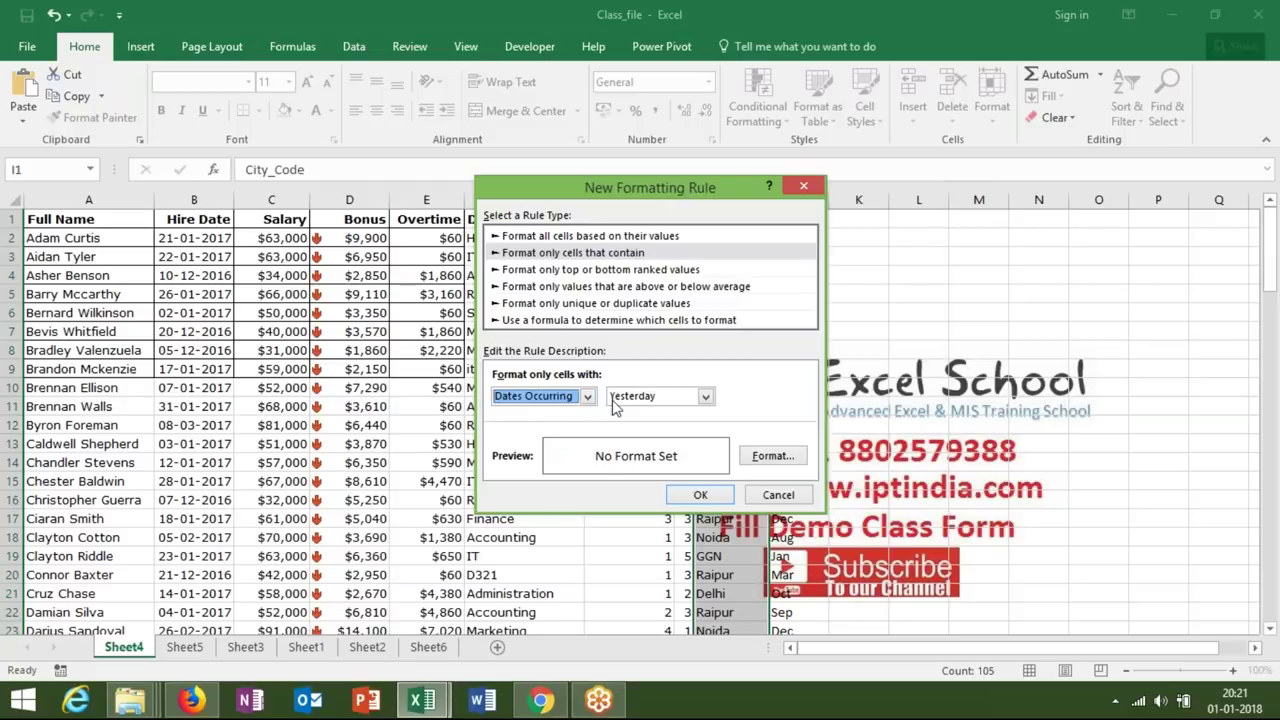
left_click(613, 398)
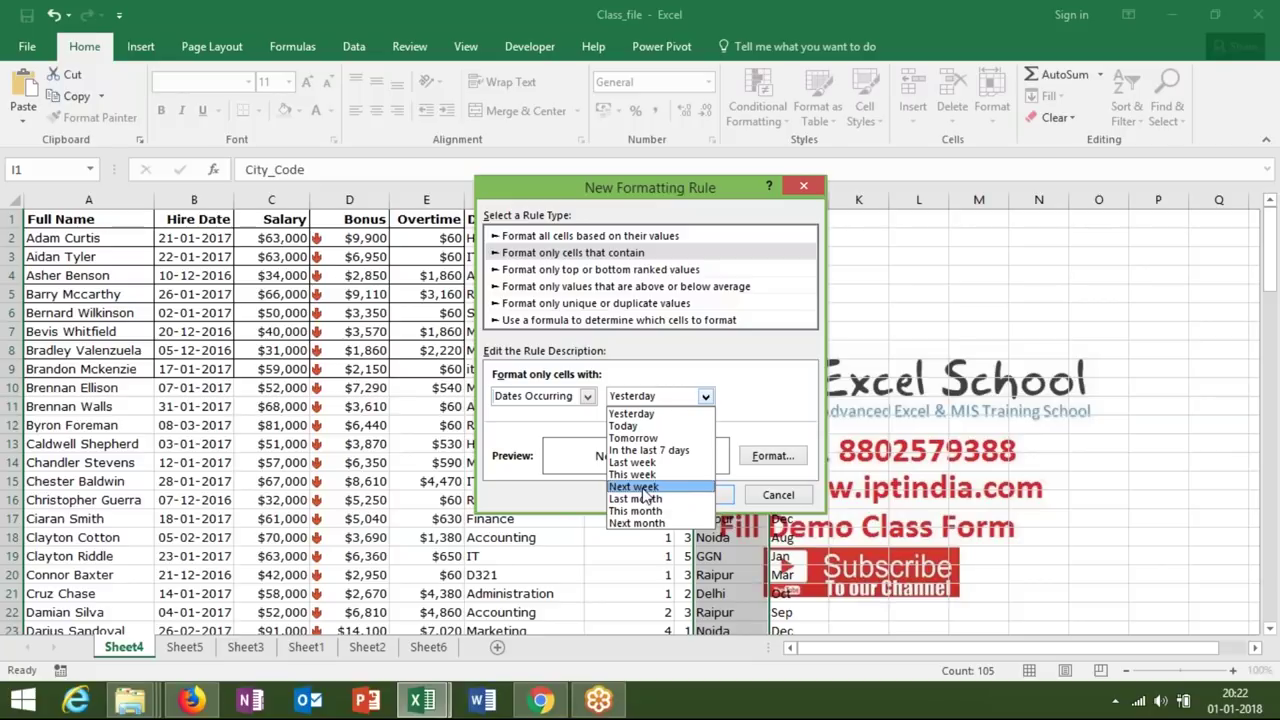
left_click(553, 400)
left_click(553, 400)
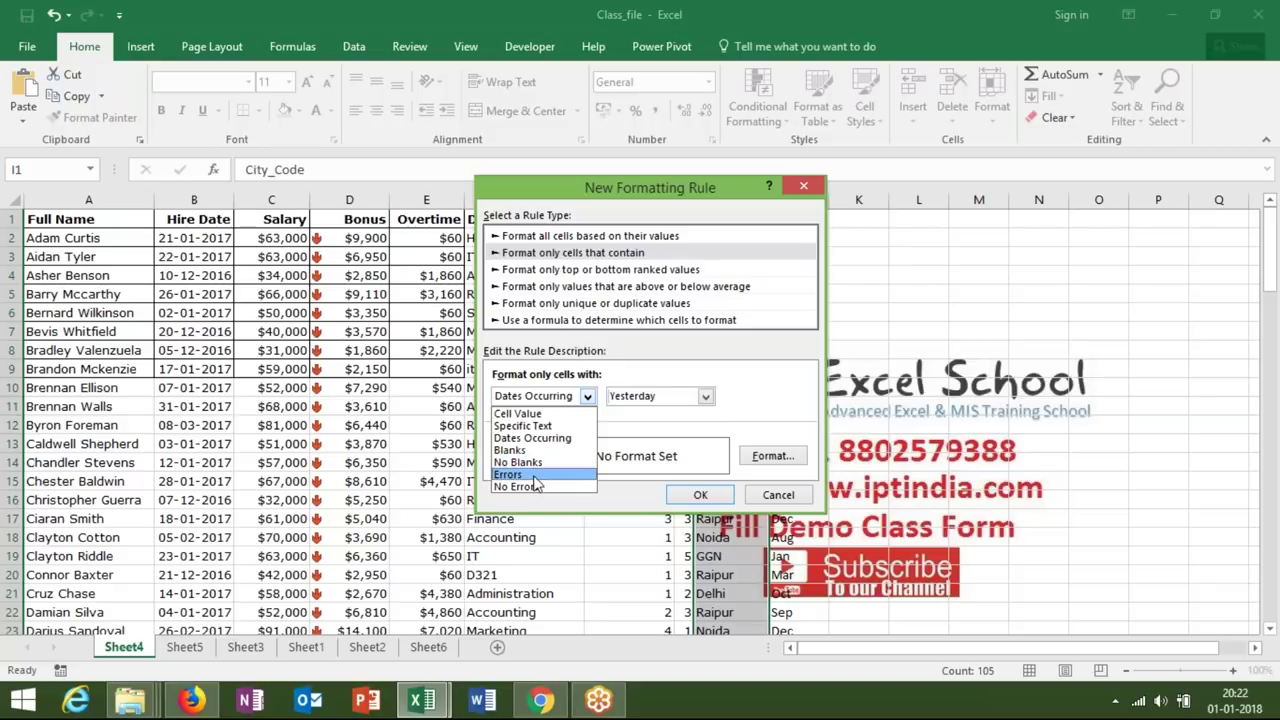
key("Escape")
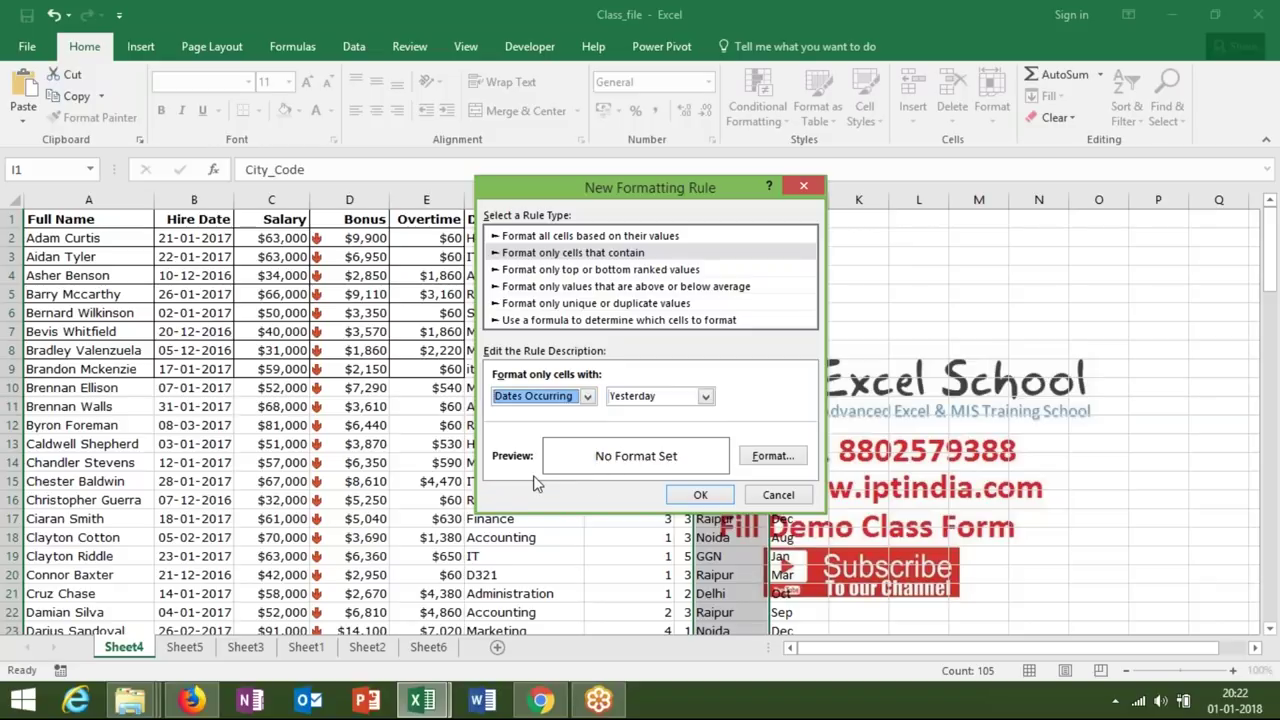
key("Escape")
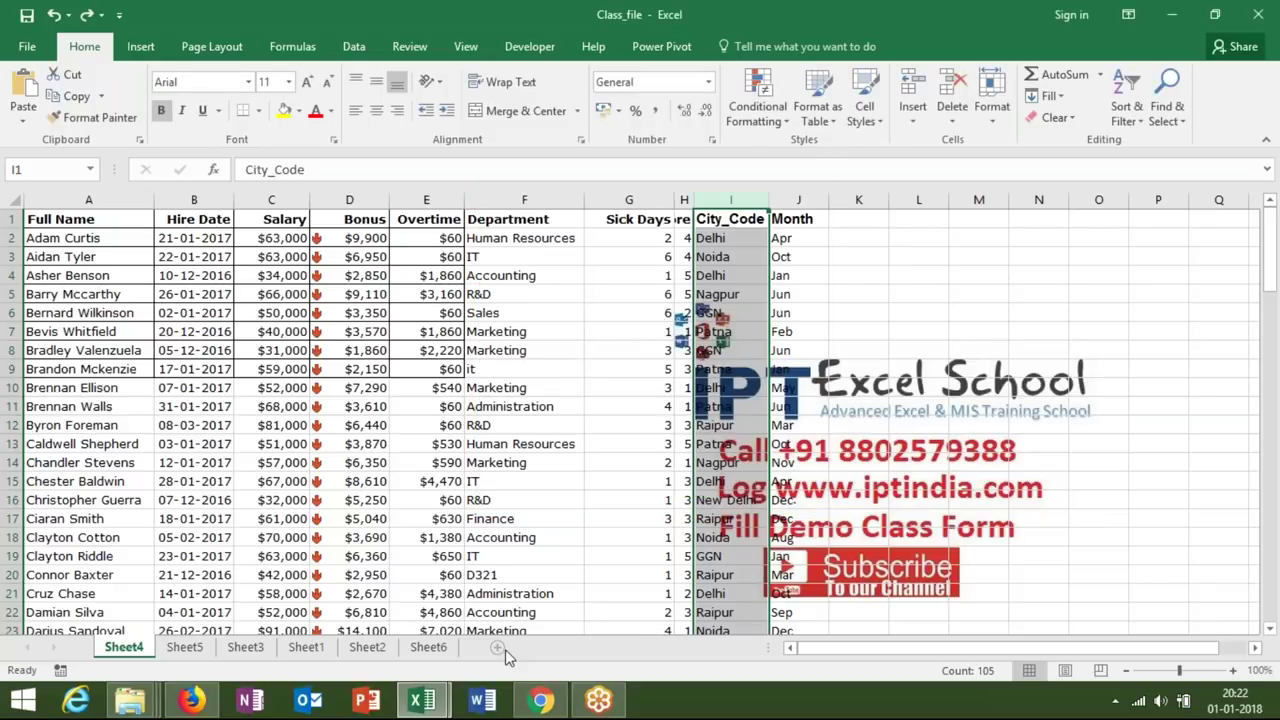
- Add a new sheet and fill A1:G14 with the =NA() formula
left_click(498, 648)
type("=")
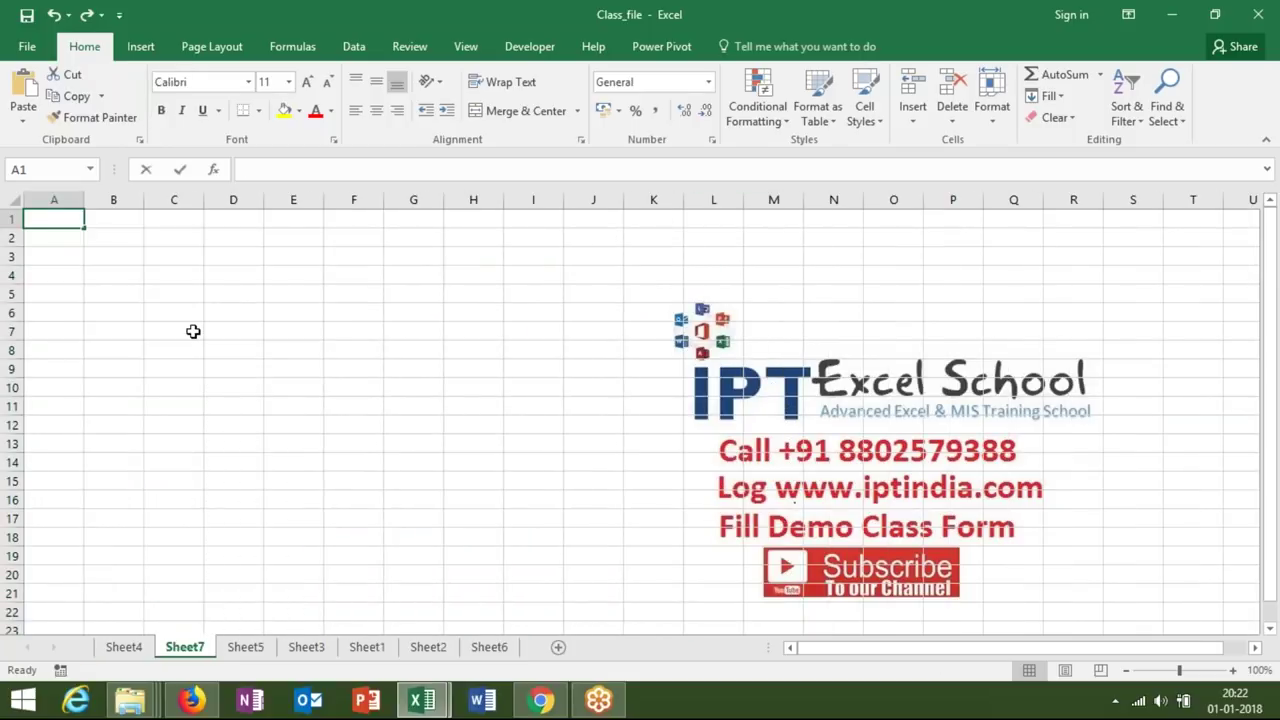
type("n")
key("Down")
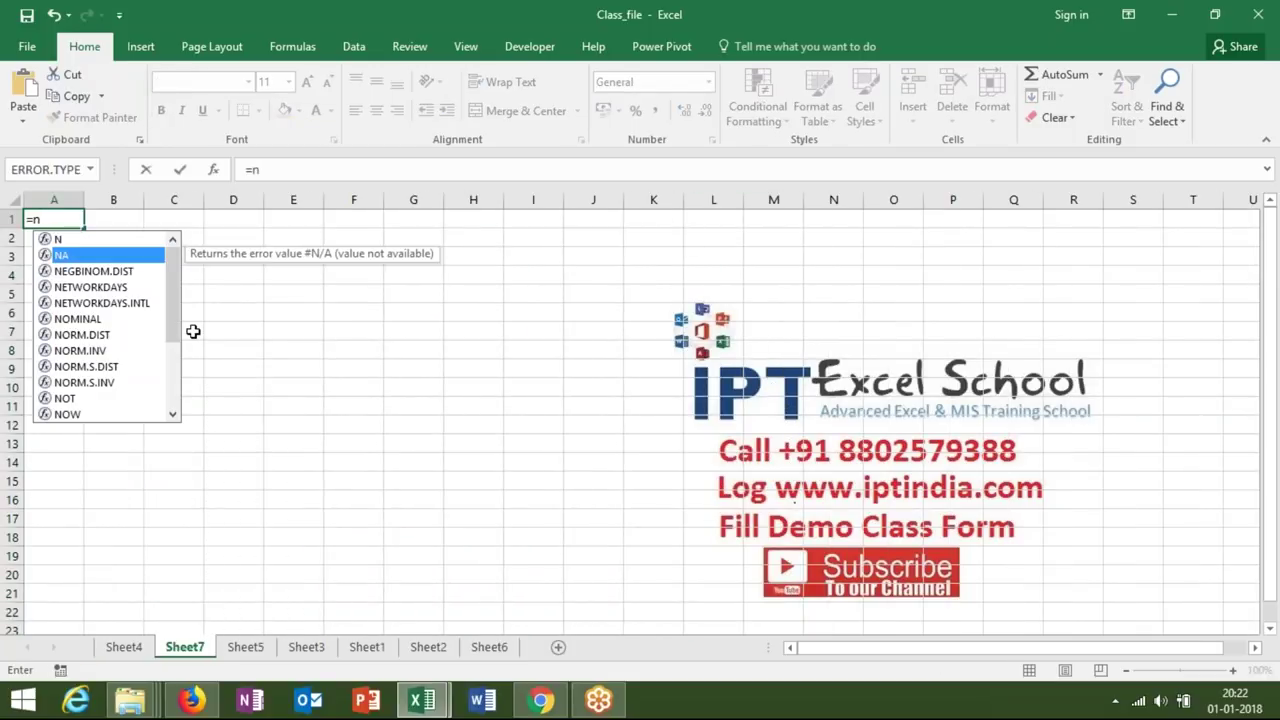
key("Tab")
key("Return")
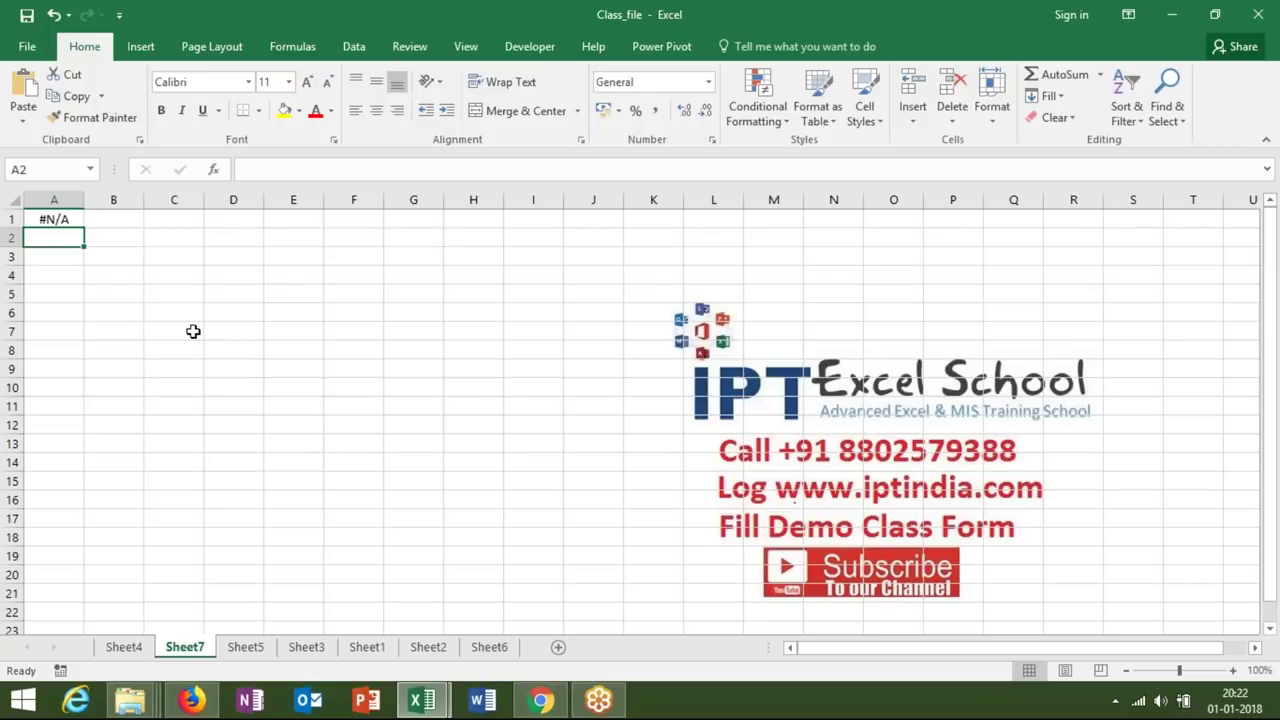
key("Up")
key("shift+Right")
key("shift+Right")
key("shift+Right")
key("shift+Right")
key("shift+Right")
key("shift+Right")
key("shift+Down")
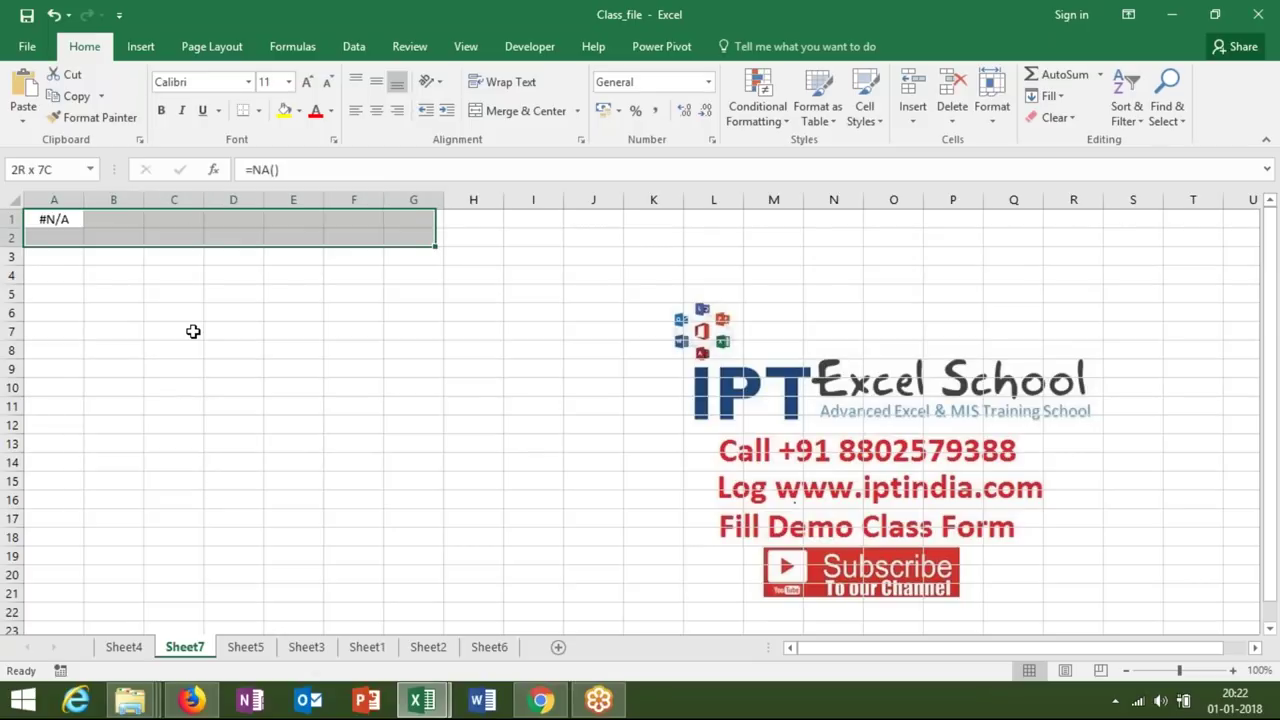
key("shift+Down")
key("shift+Down")
key("shift+Down")
key("shift+Down")
key("shift+Down")
key("shift+Down")
key("shift+Down")
key("ctrl+r")
key("ctrl+d")
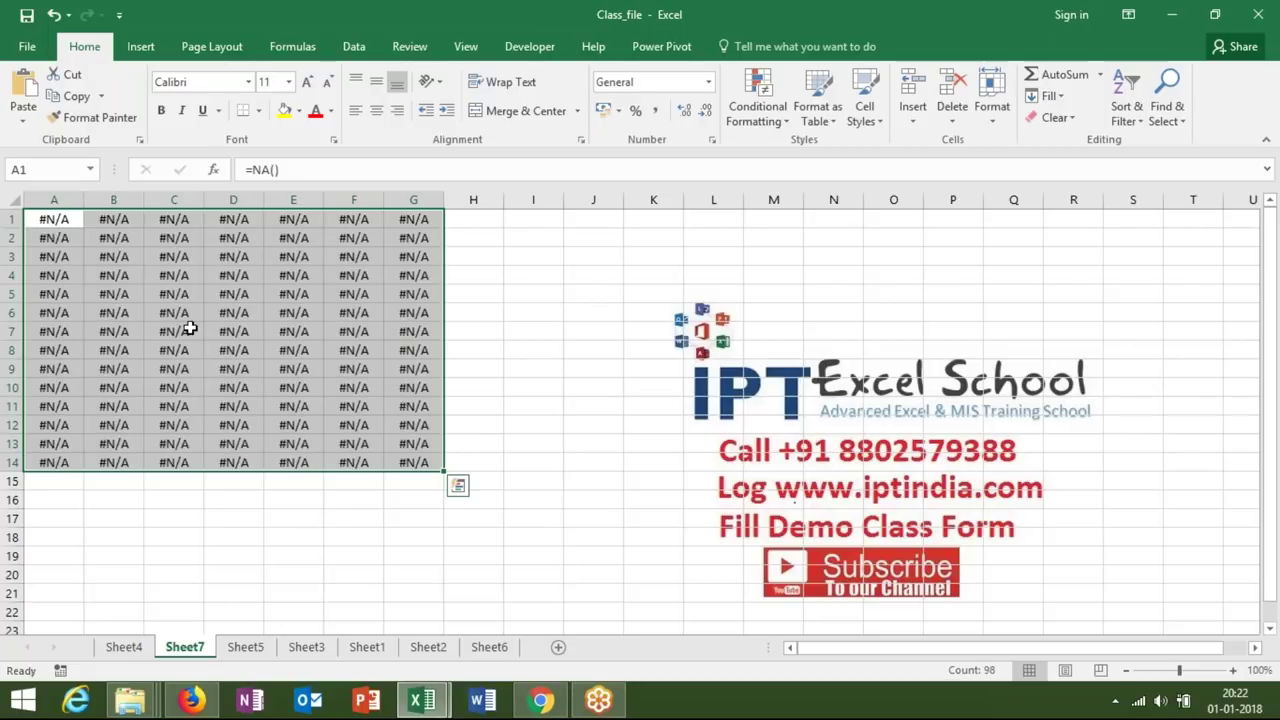
- Enter 25 in C7, 35 in F3 and 25 in G9
left_click(190, 328)
type("25")
key("Return")
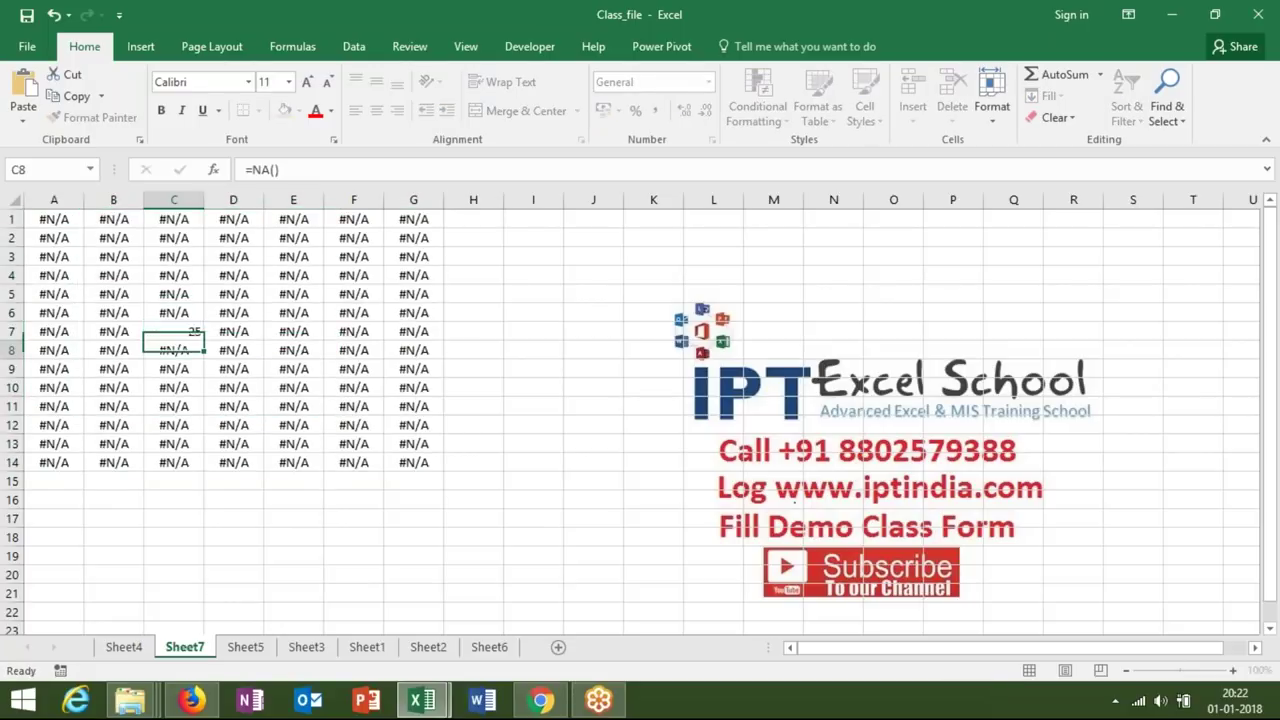
left_click(357, 253)
type("35")
key("Return")
left_click(396, 367)
type("25")
key("Return")
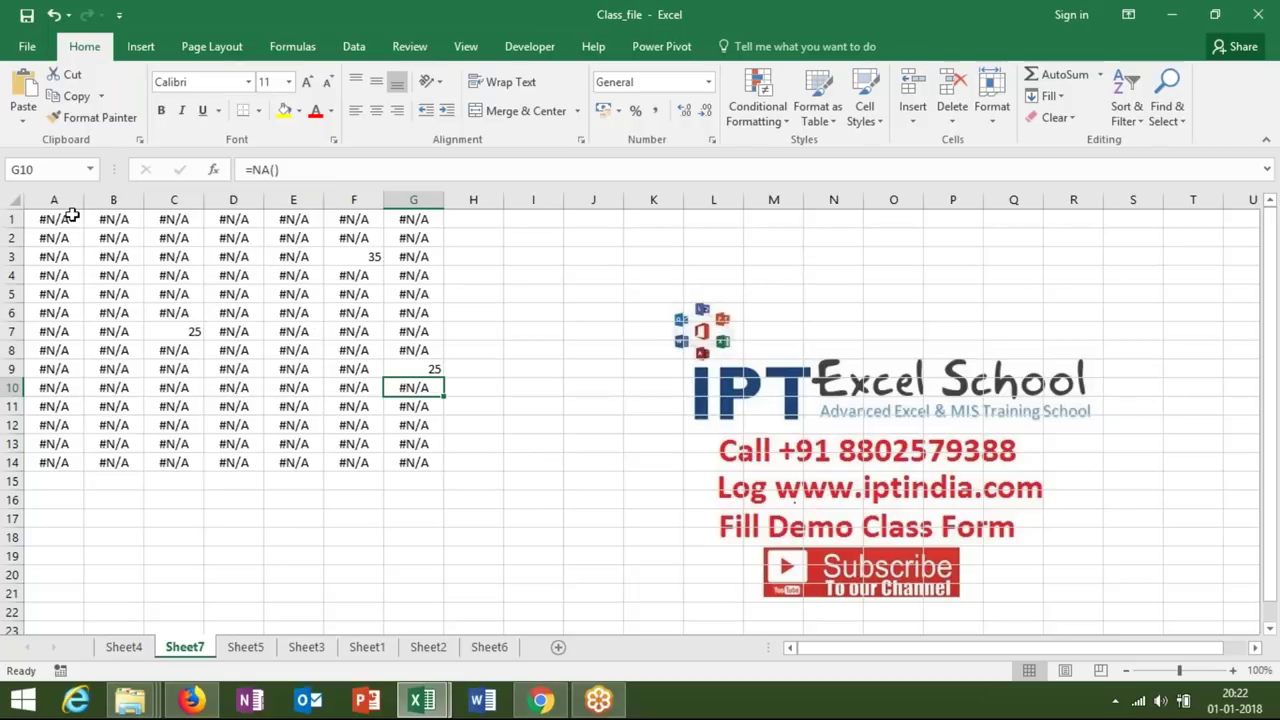
- Start a new rule on A1:G14 that formats only cells containing Errors, then bring up its format settings
left_click_drag(64, 217, 413, 462)
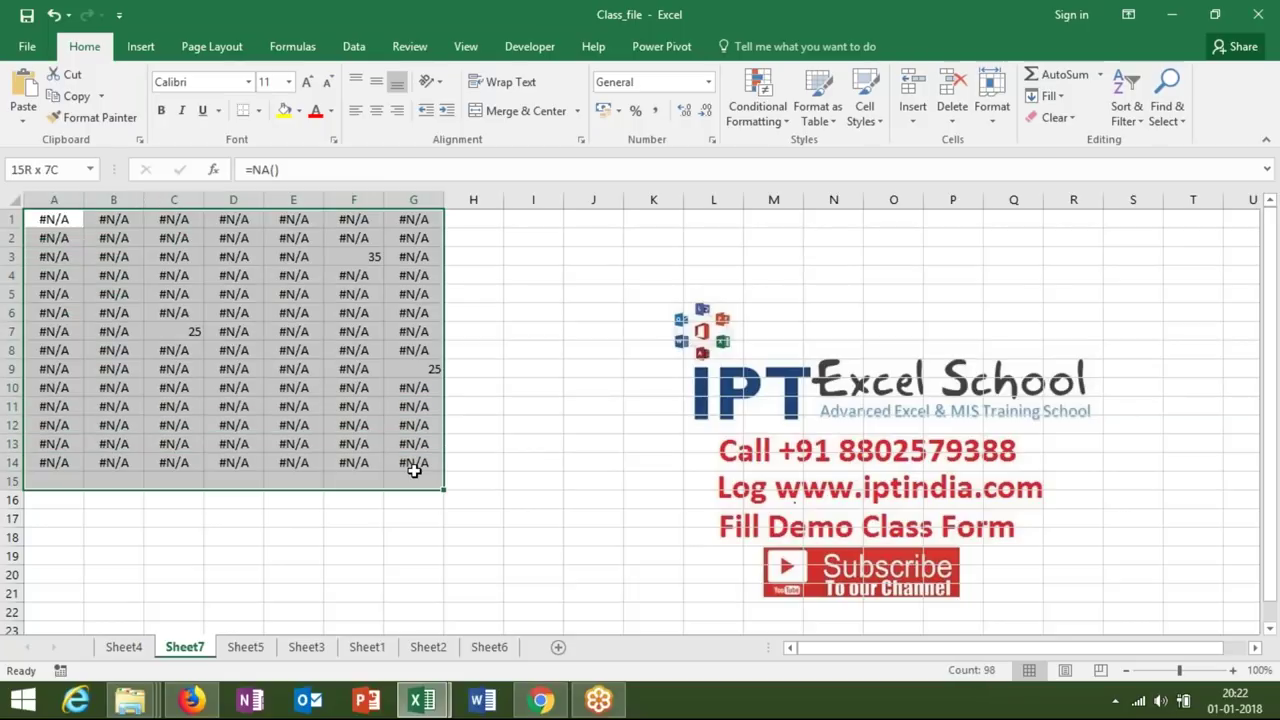
left_click(755, 120)
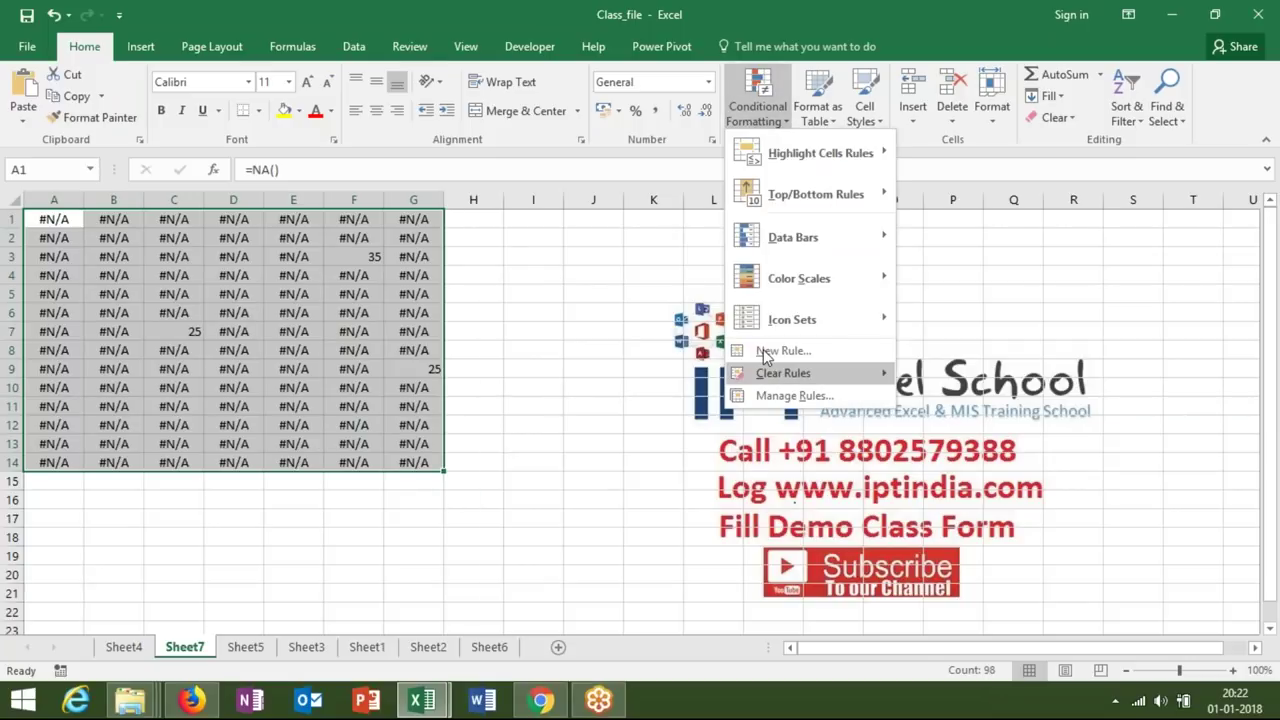
mouse_move(771, 338)
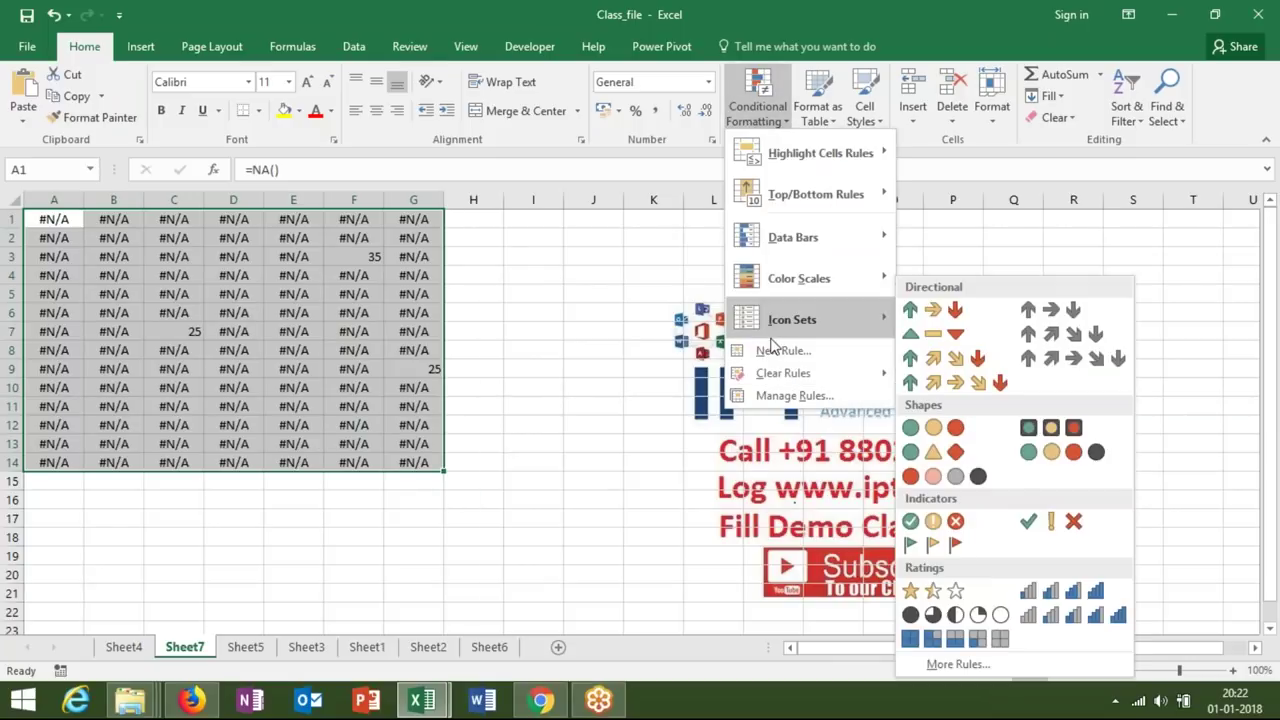
left_click(773, 349)
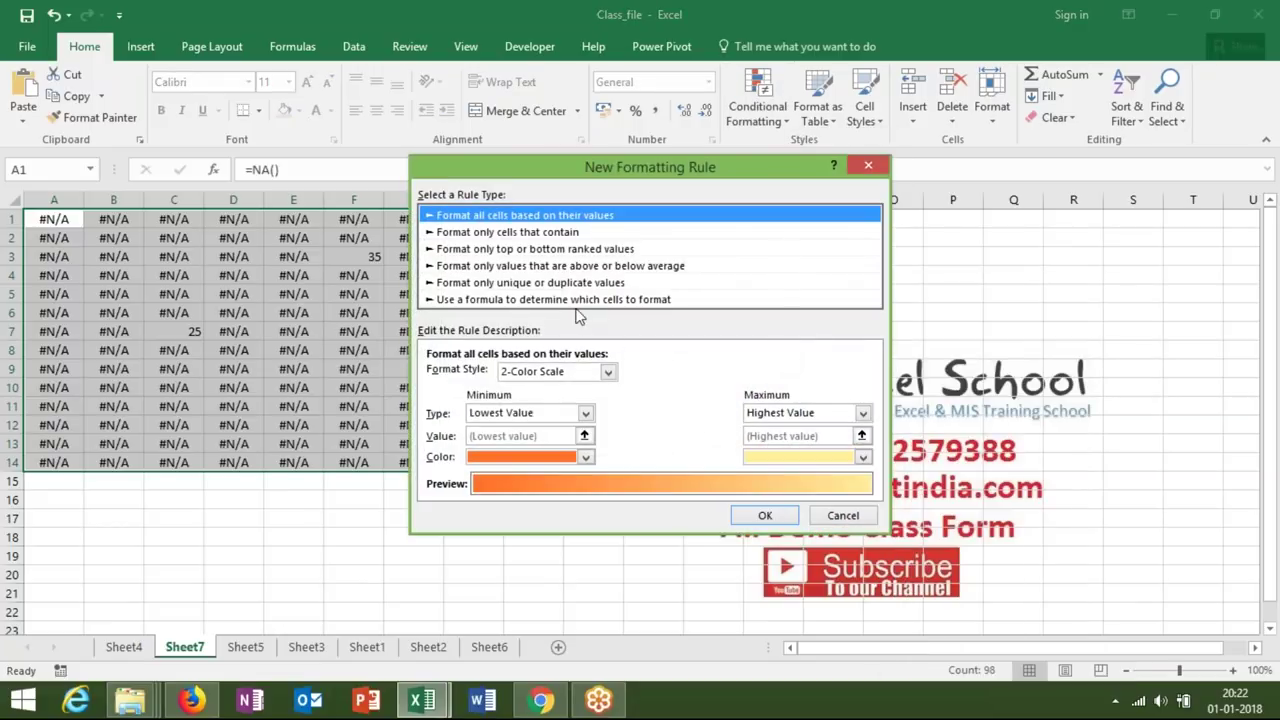
left_click(511, 236)
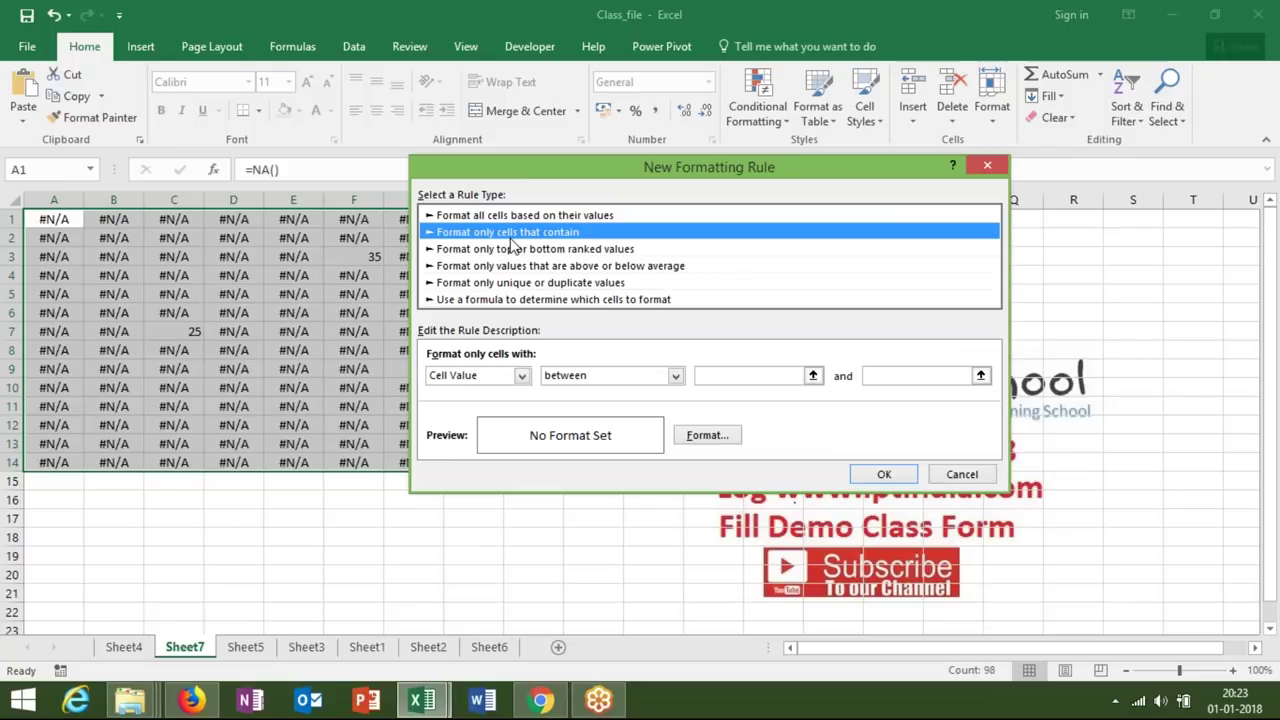
left_click(492, 378)
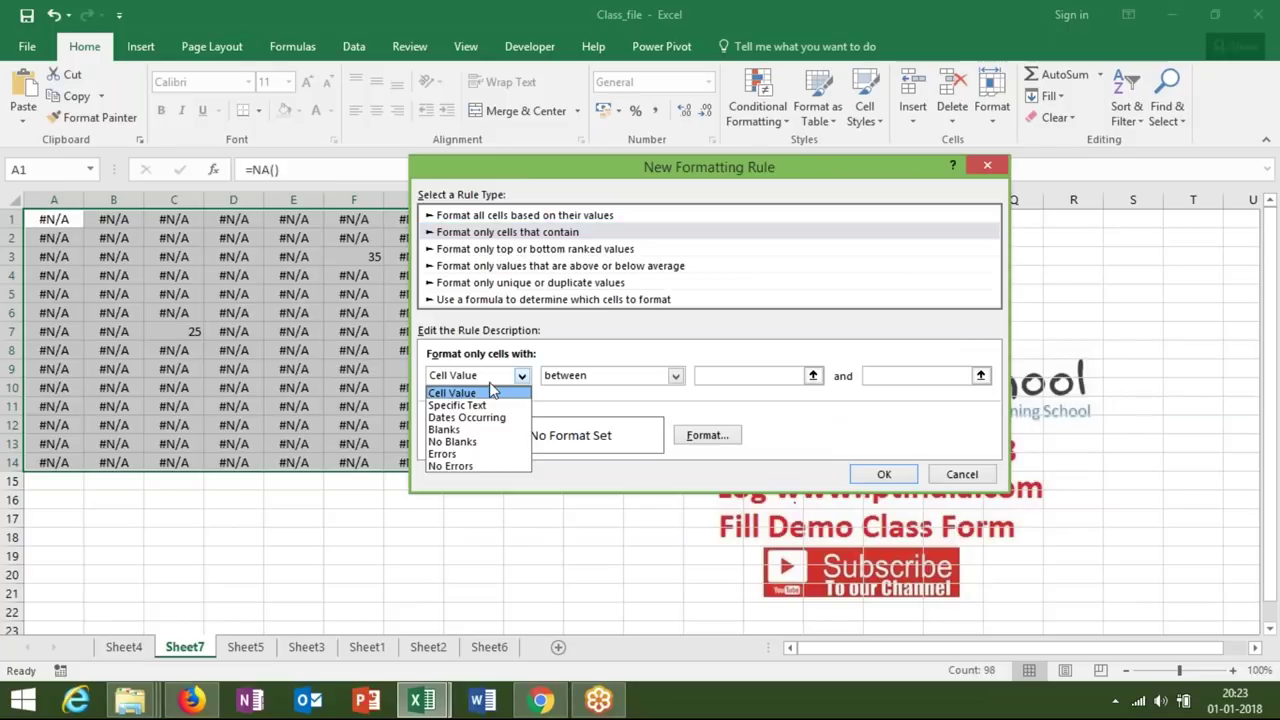
left_click(475, 456)
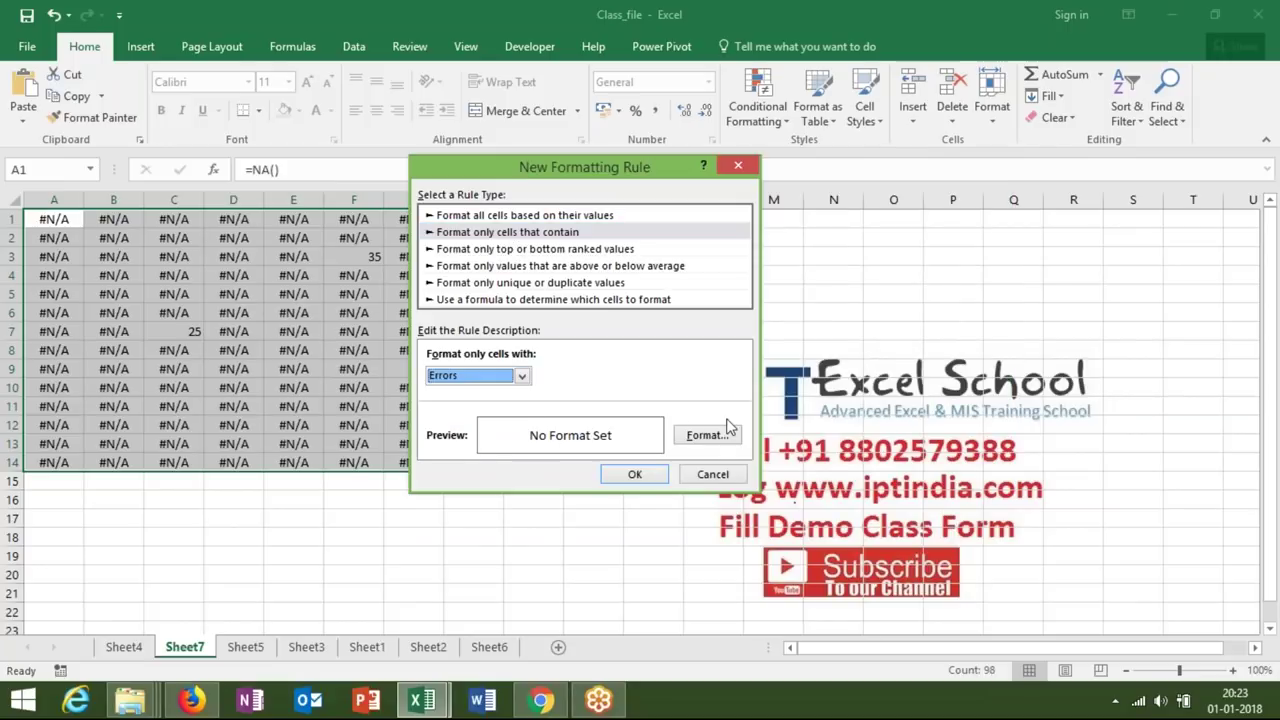
left_click(712, 442)
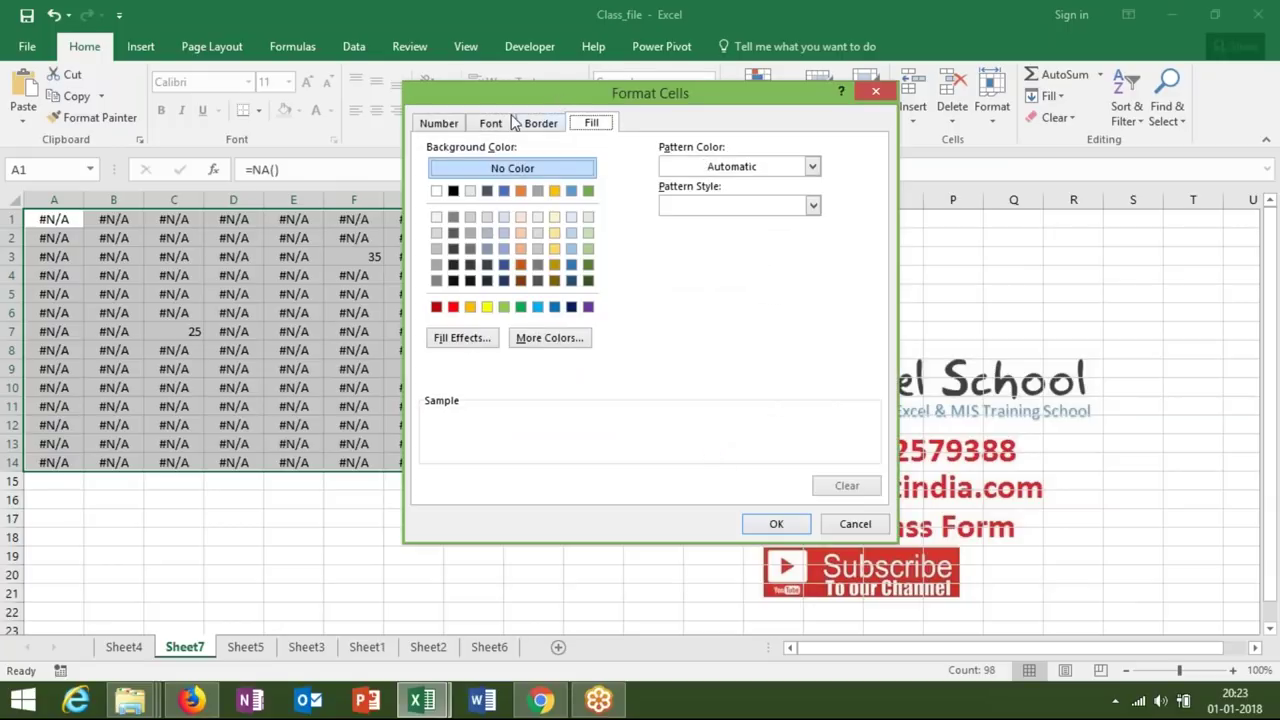
- Set the error rule's font colour to white and confirm the format
left_click(492, 123)
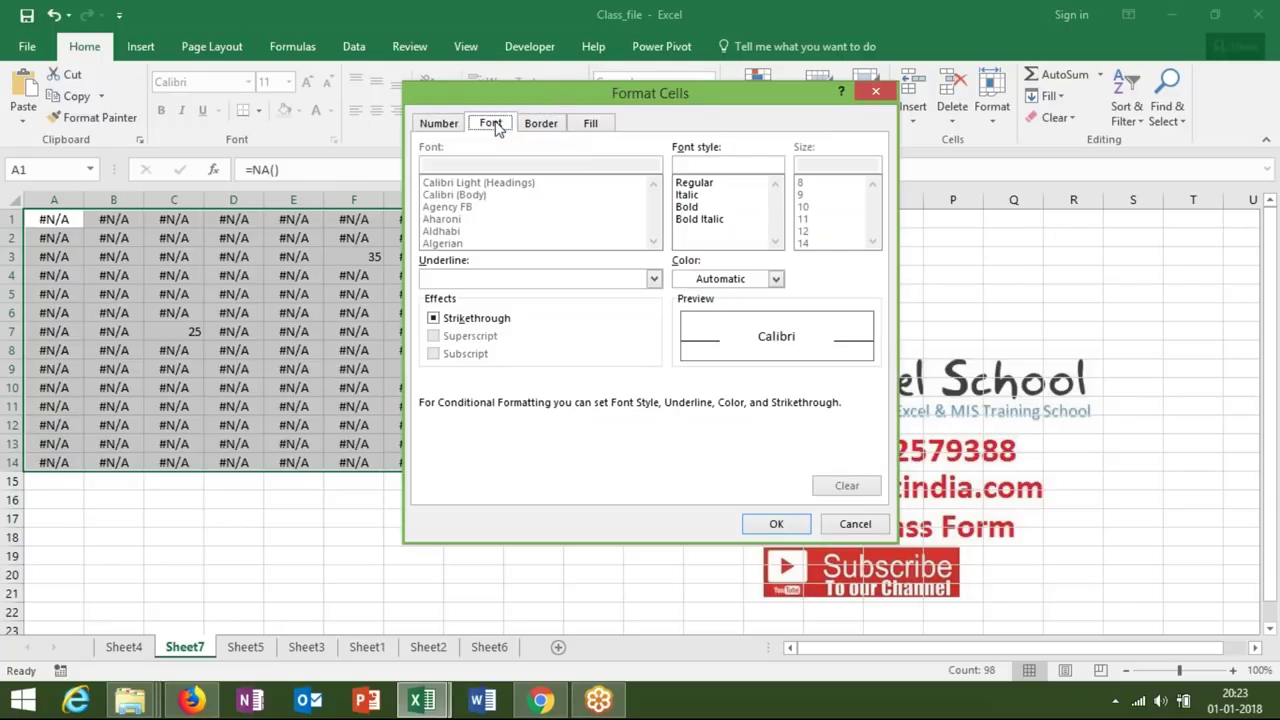
left_click(735, 280)
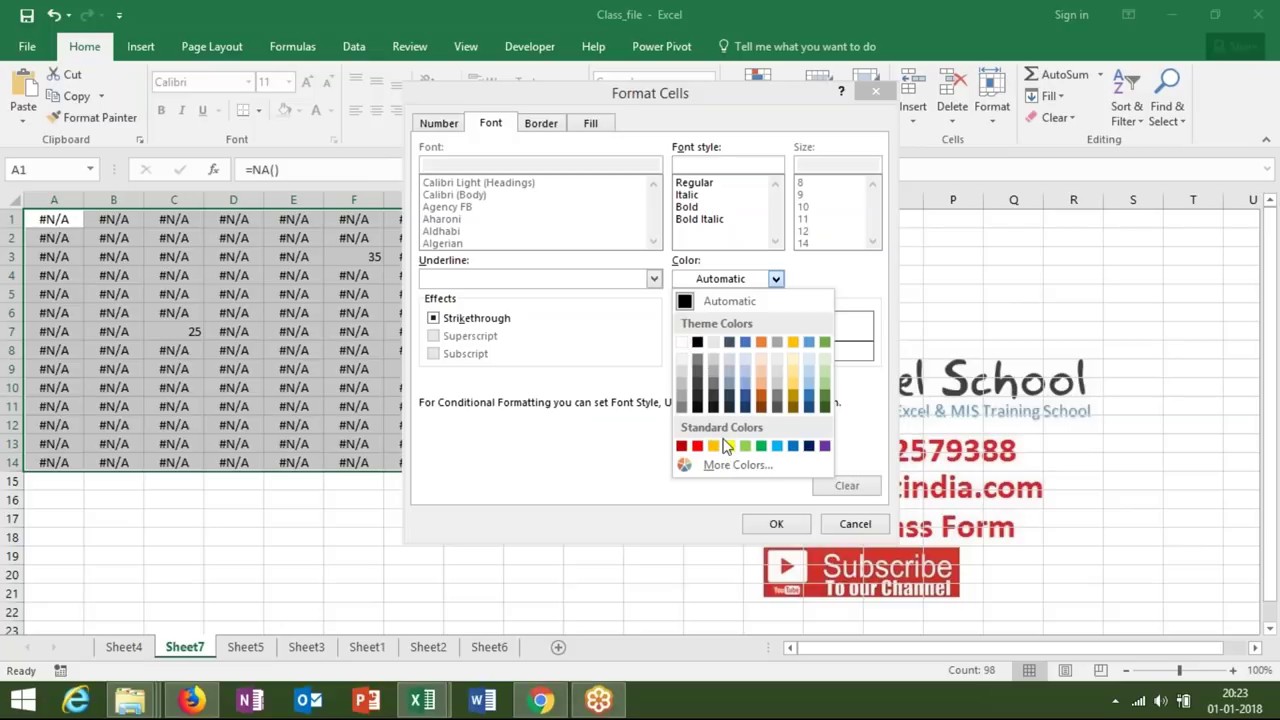
left_click(684, 350)
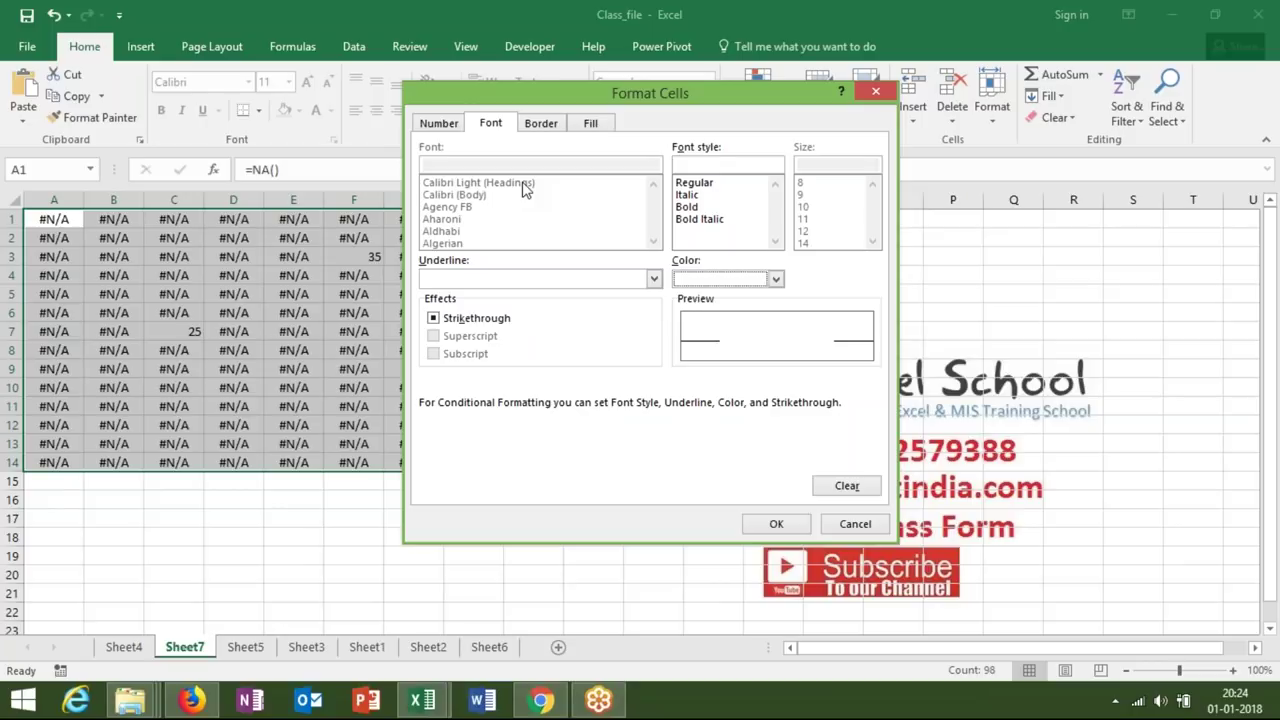
left_click(757, 523)
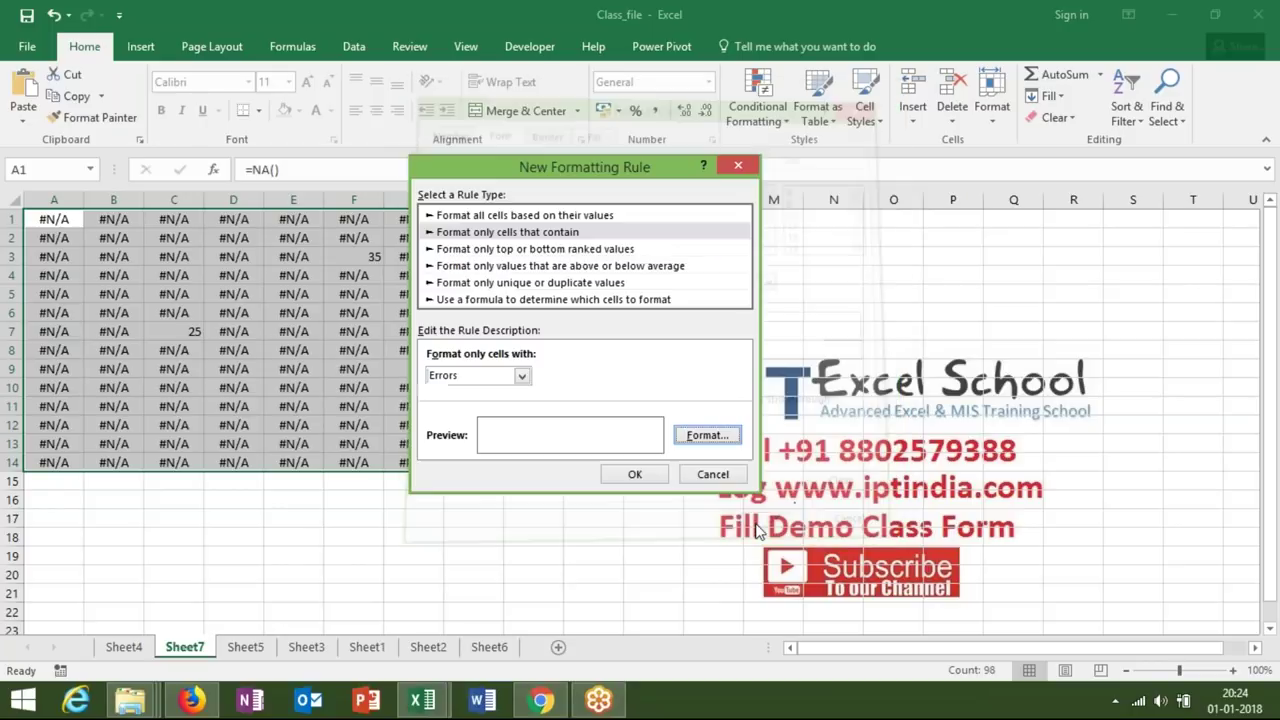
- Apply the white-font error rule, check F12's =NA() formula, then return to Sheet4
left_click(634, 474)
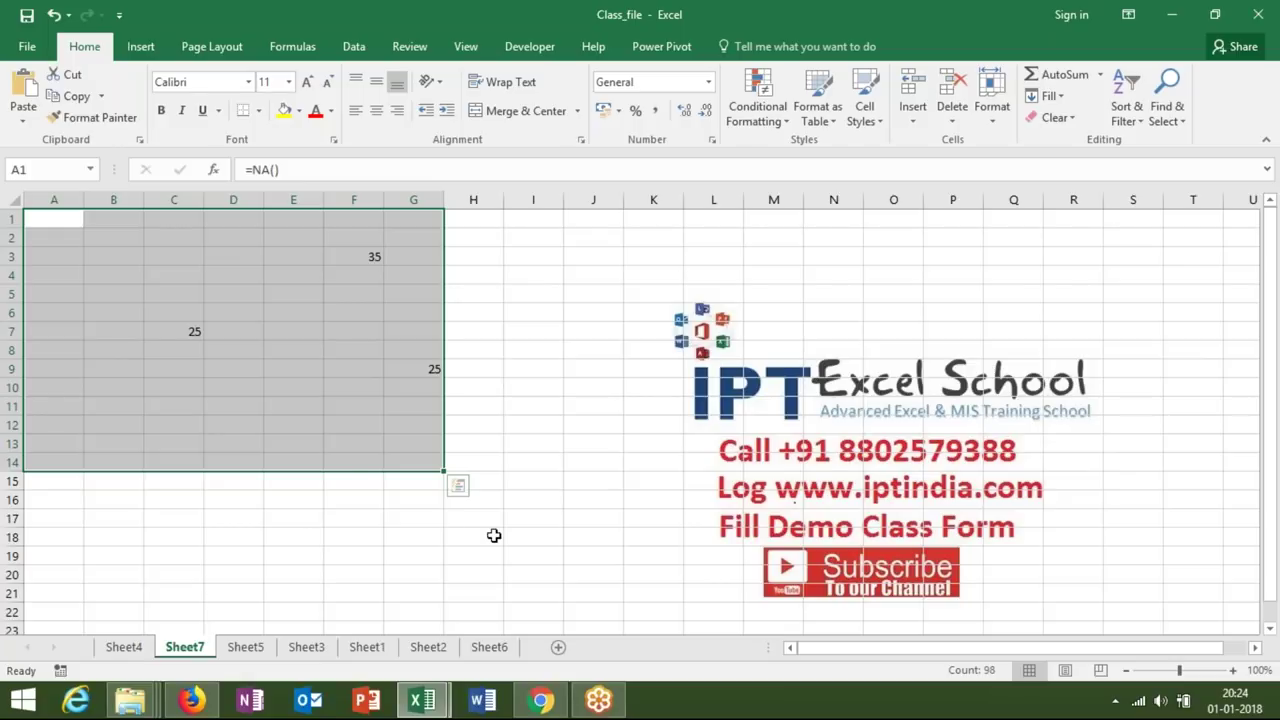
left_click(332, 421)
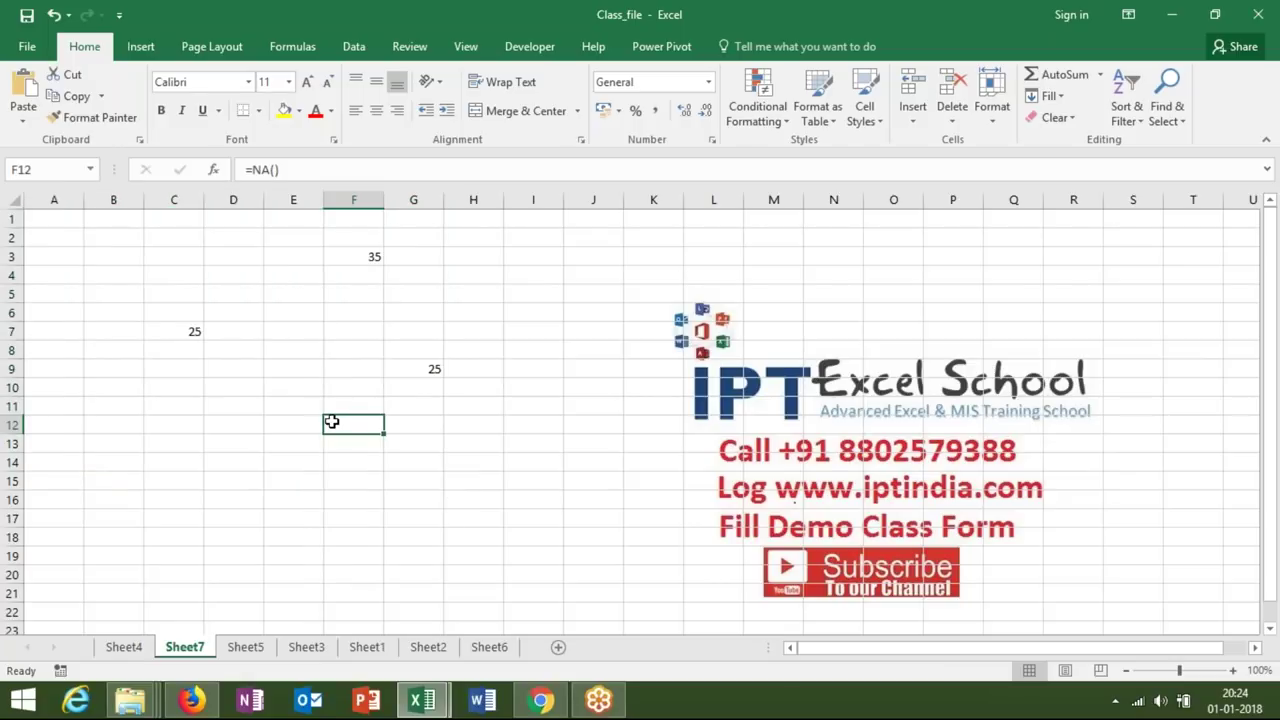
left_click(290, 169)
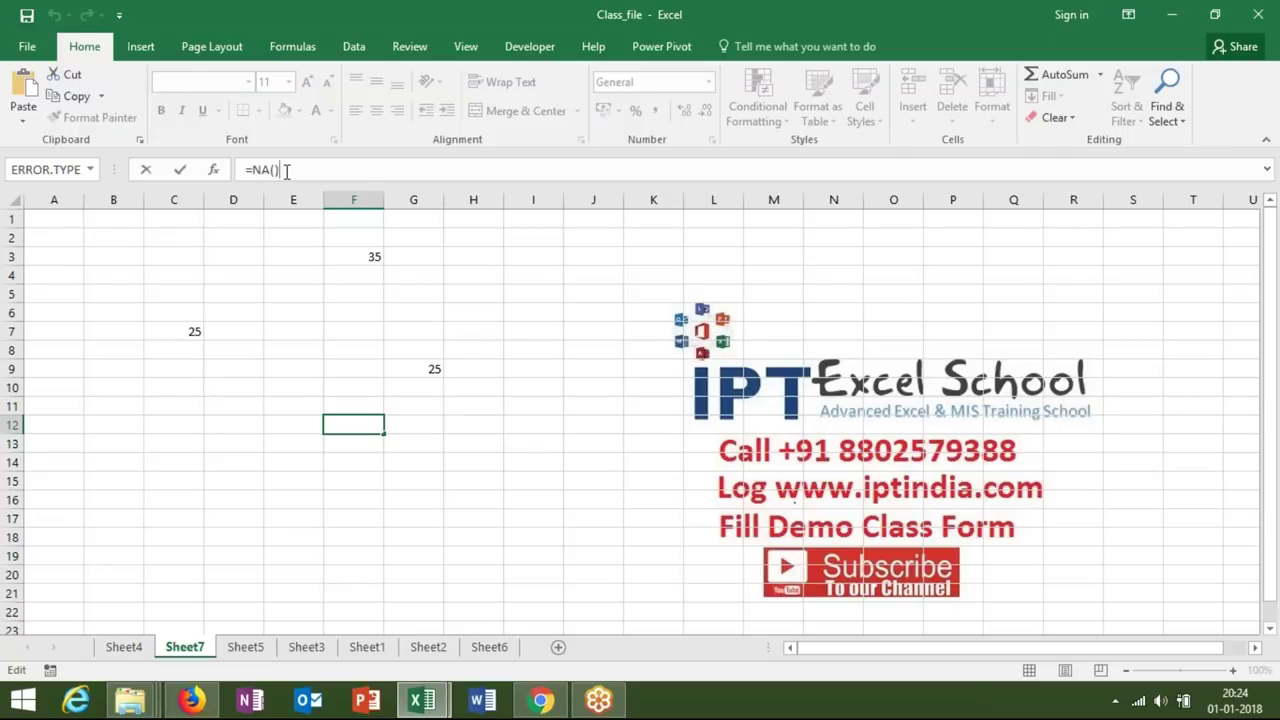
key("Escape")
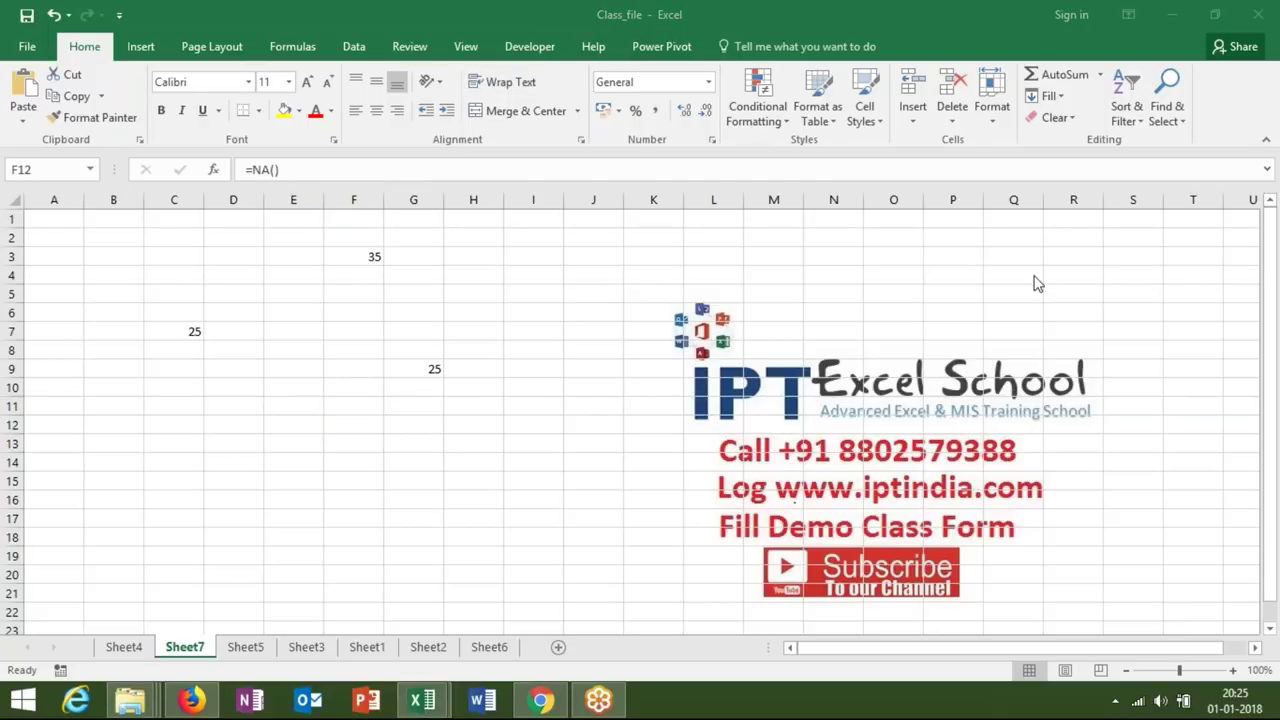
left_click(140, 650)
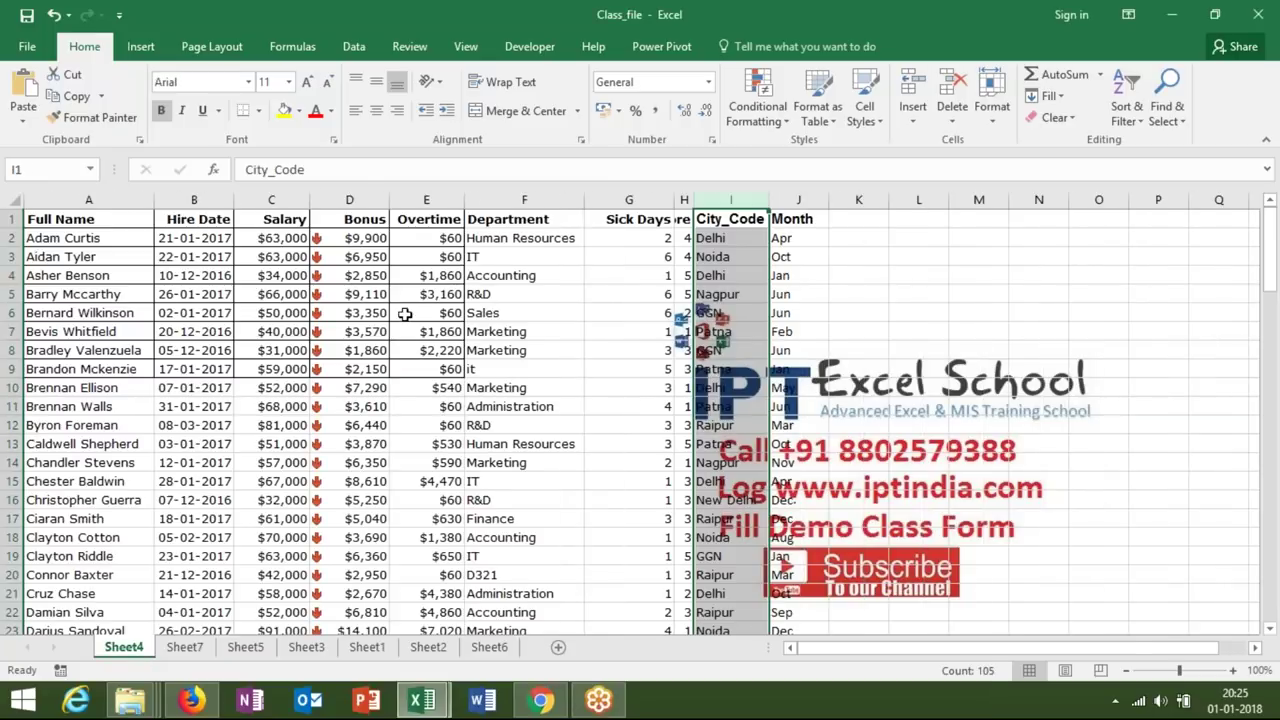
left_click(757, 110)
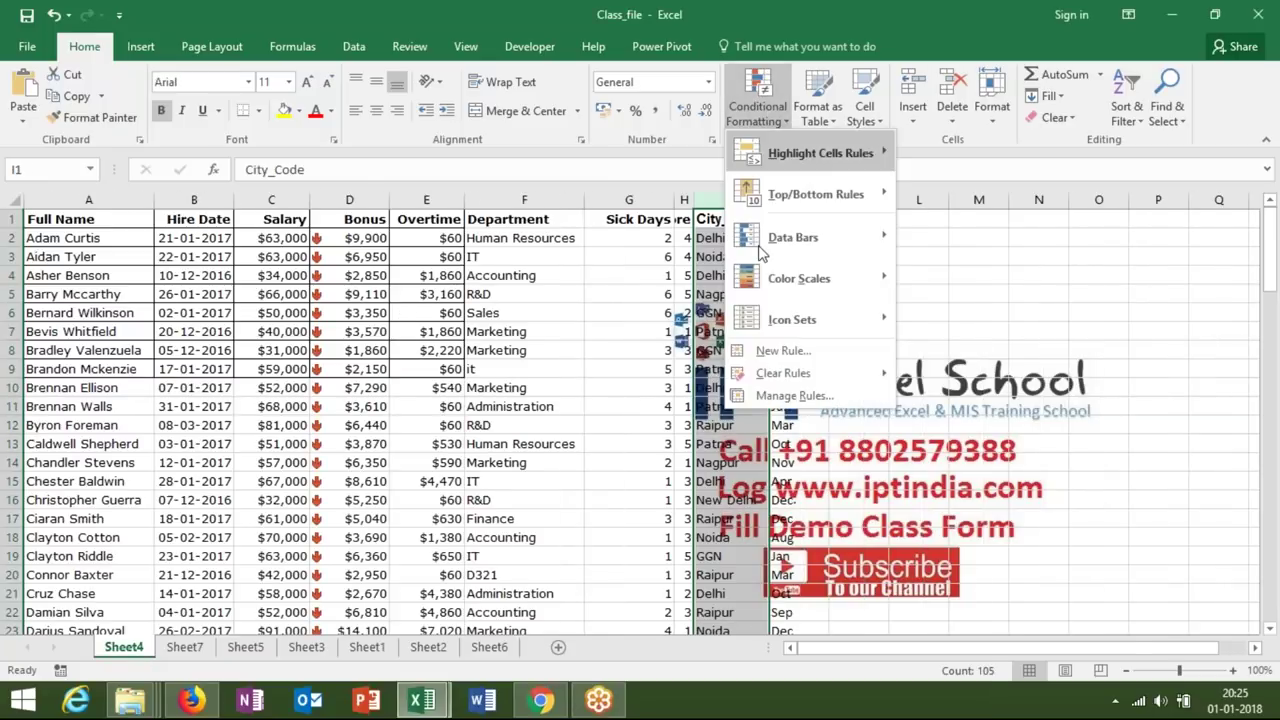
left_click(770, 351)
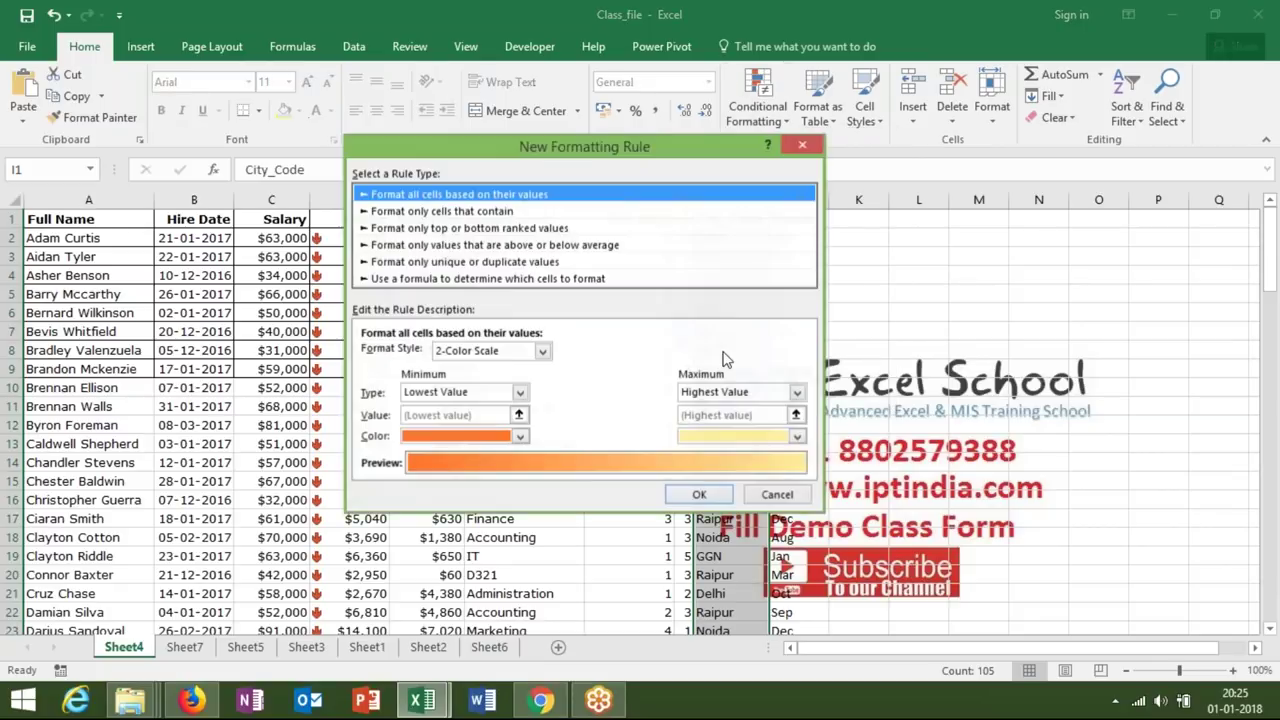
left_click(463, 279)
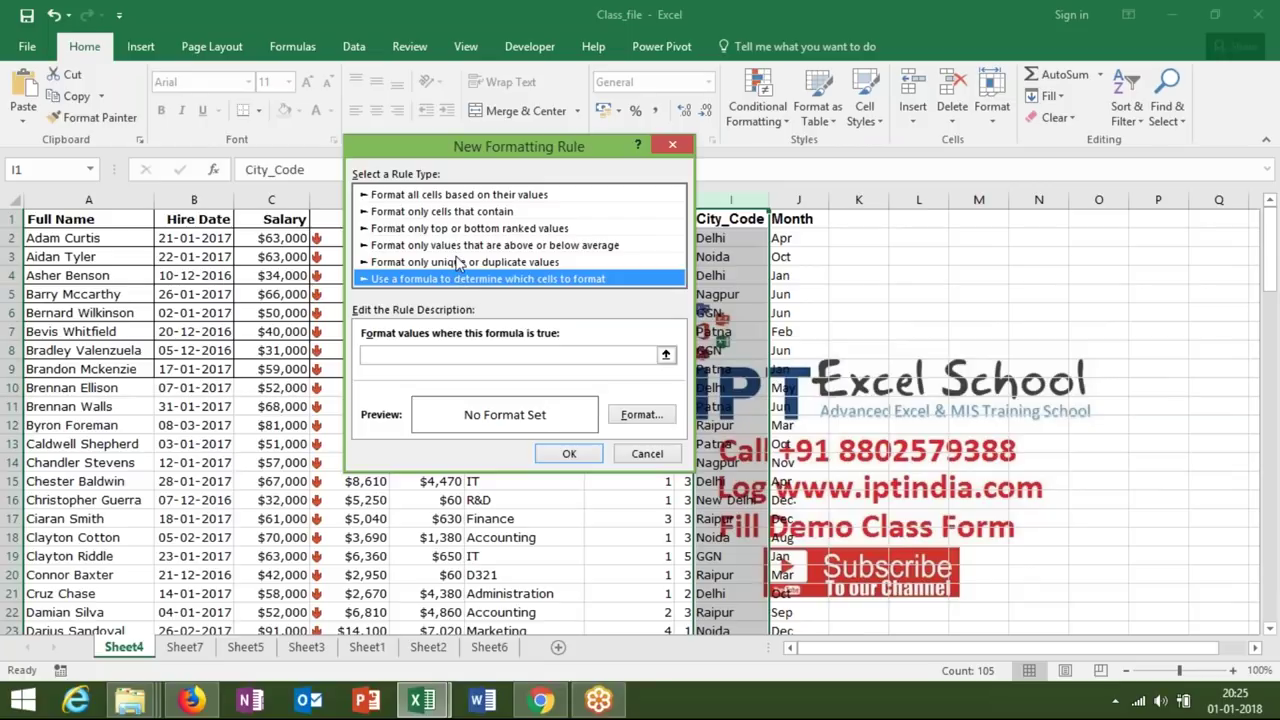
left_click(472, 232)
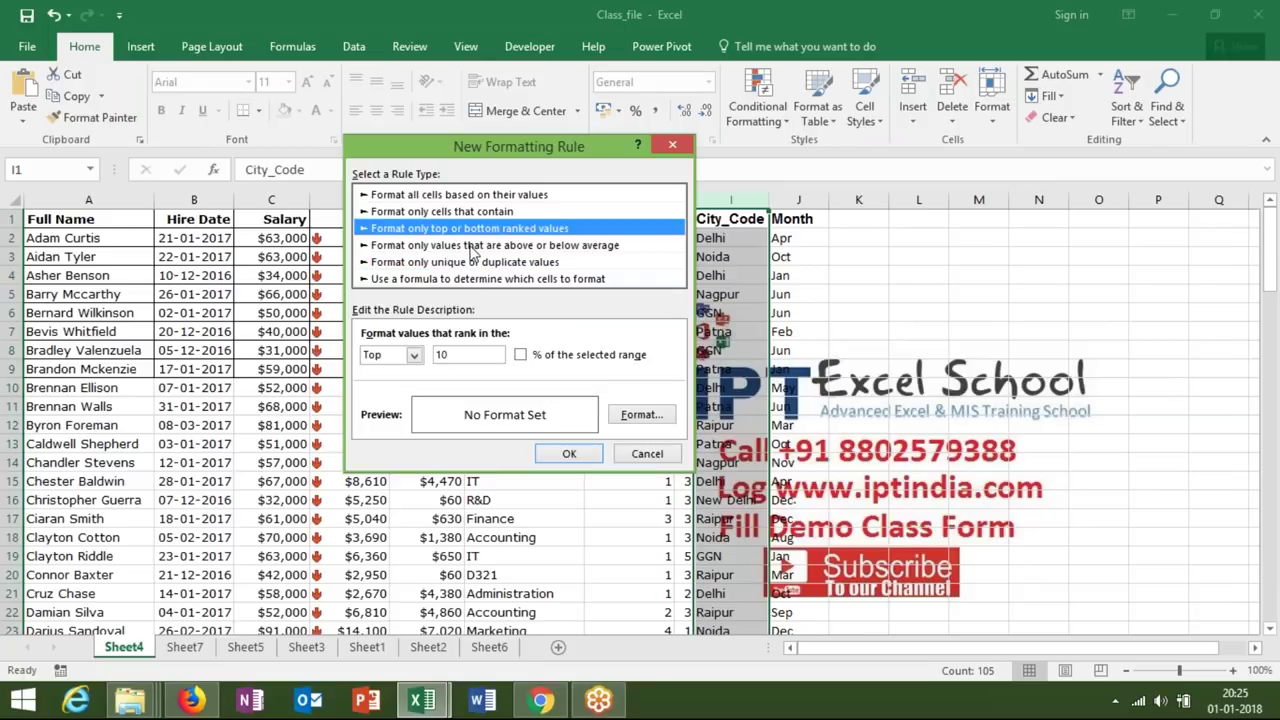
left_click(474, 247)
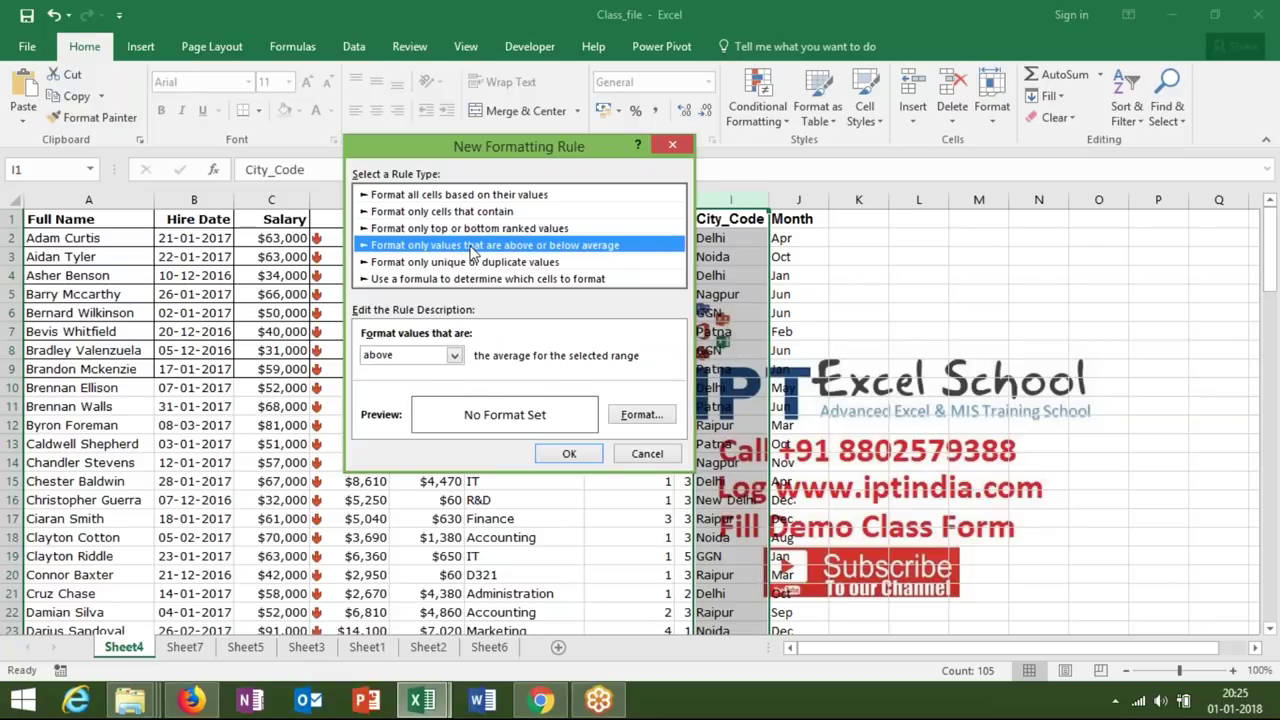
left_click(418, 362)
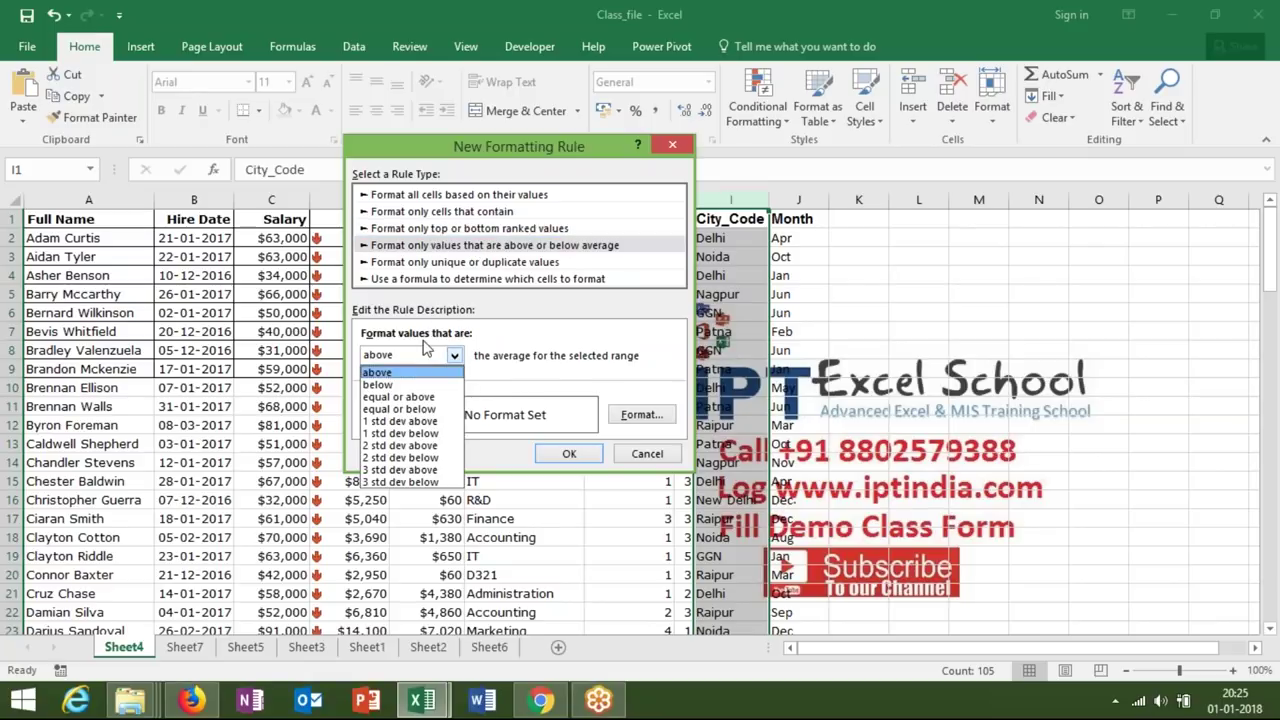
left_click(466, 272)
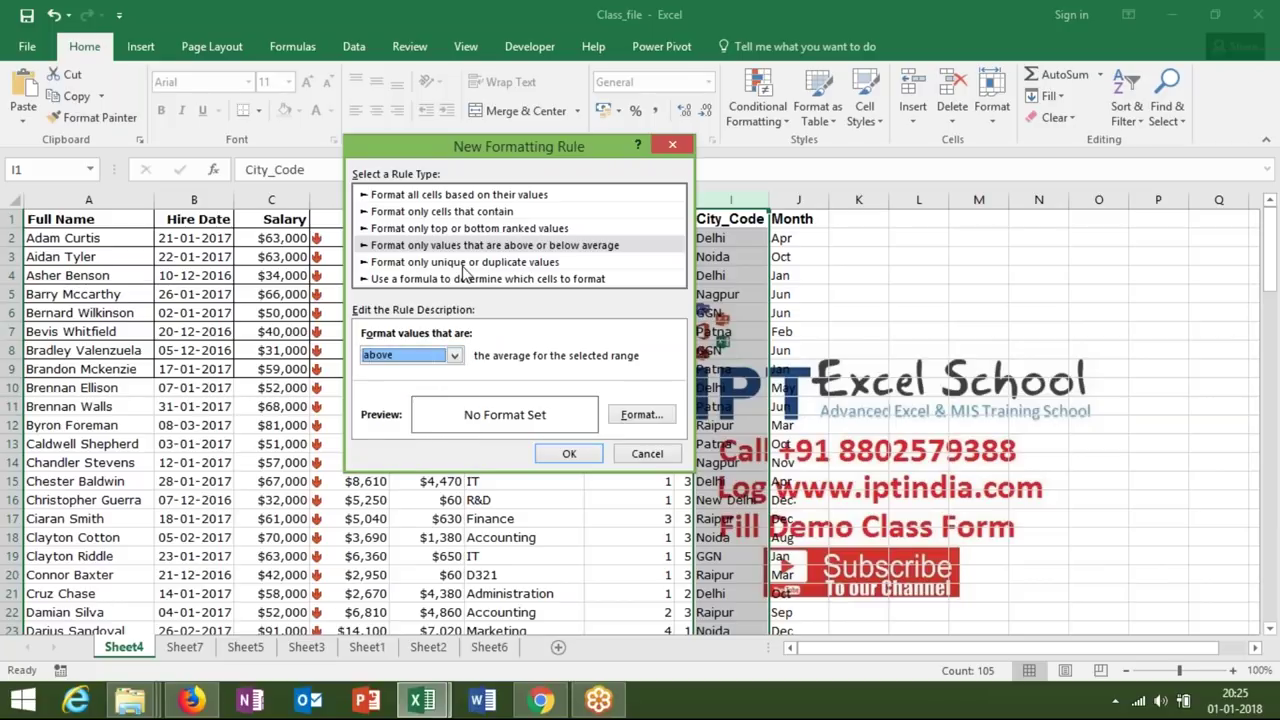
left_click(465, 264)
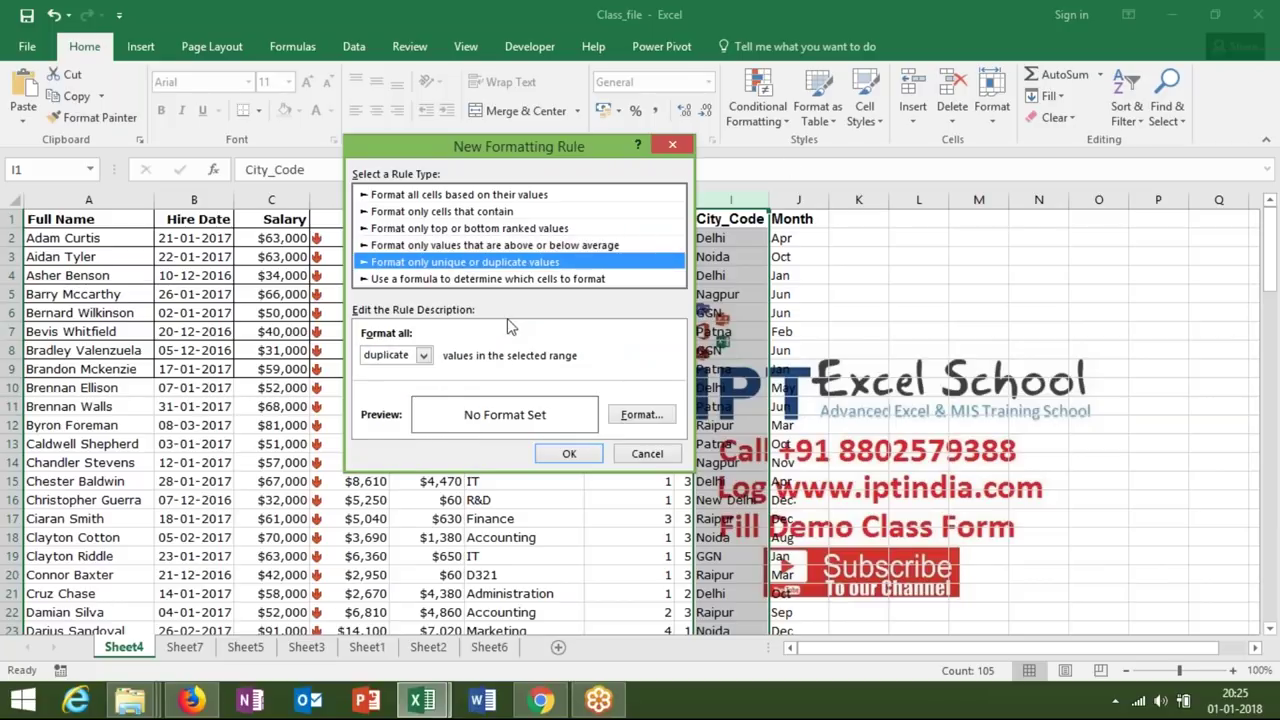
left_click(423, 285)
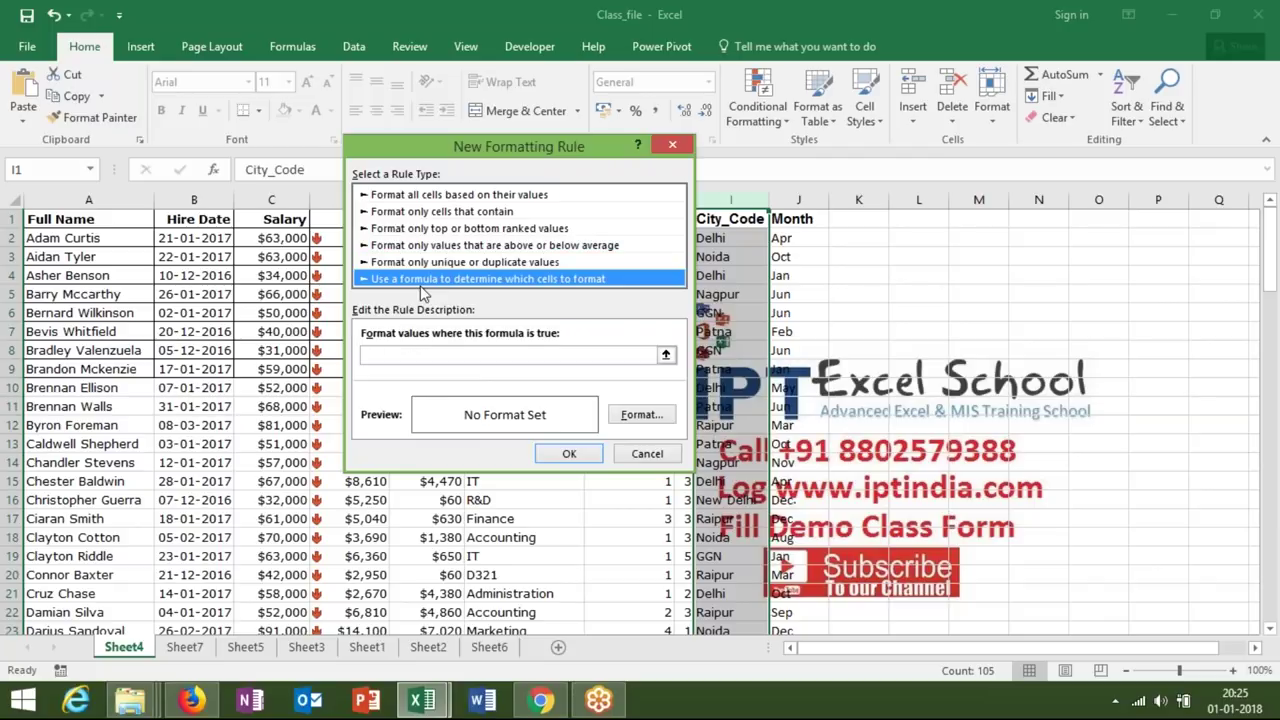
left_click(647, 460)
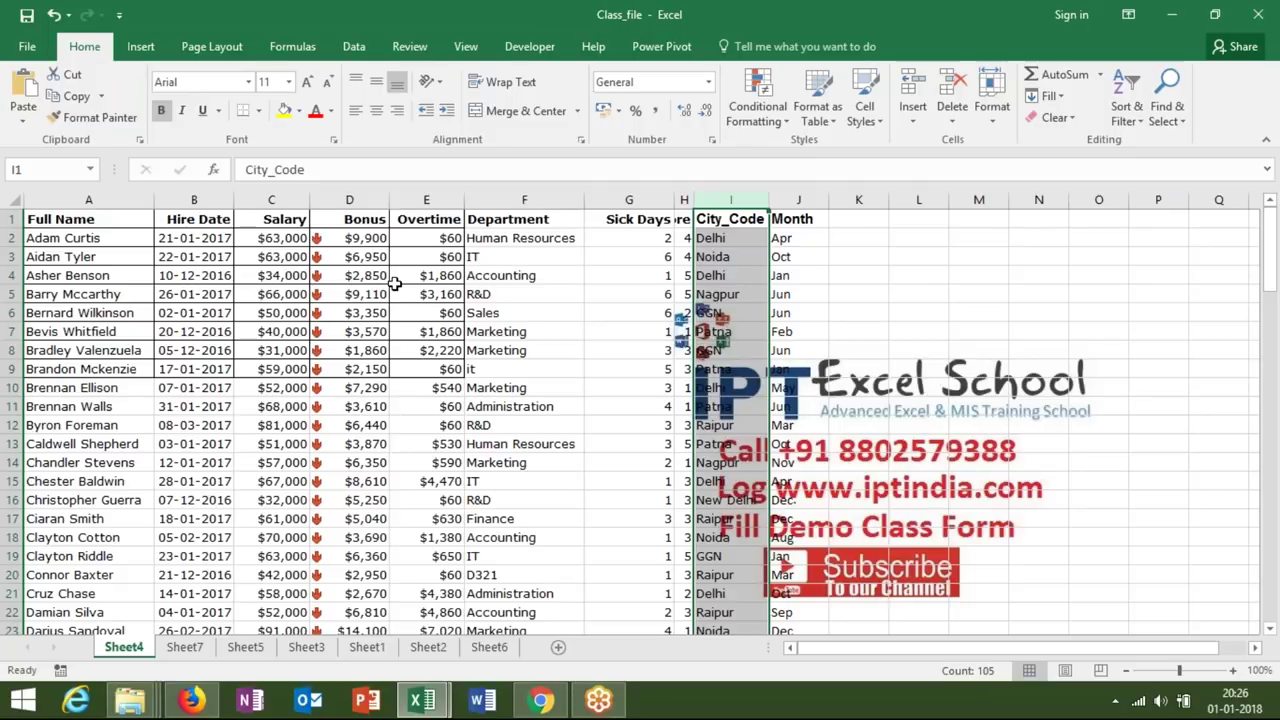
- Select cell A2, the first employee name, and bring up Conditional Formatting
left_click(58, 238)
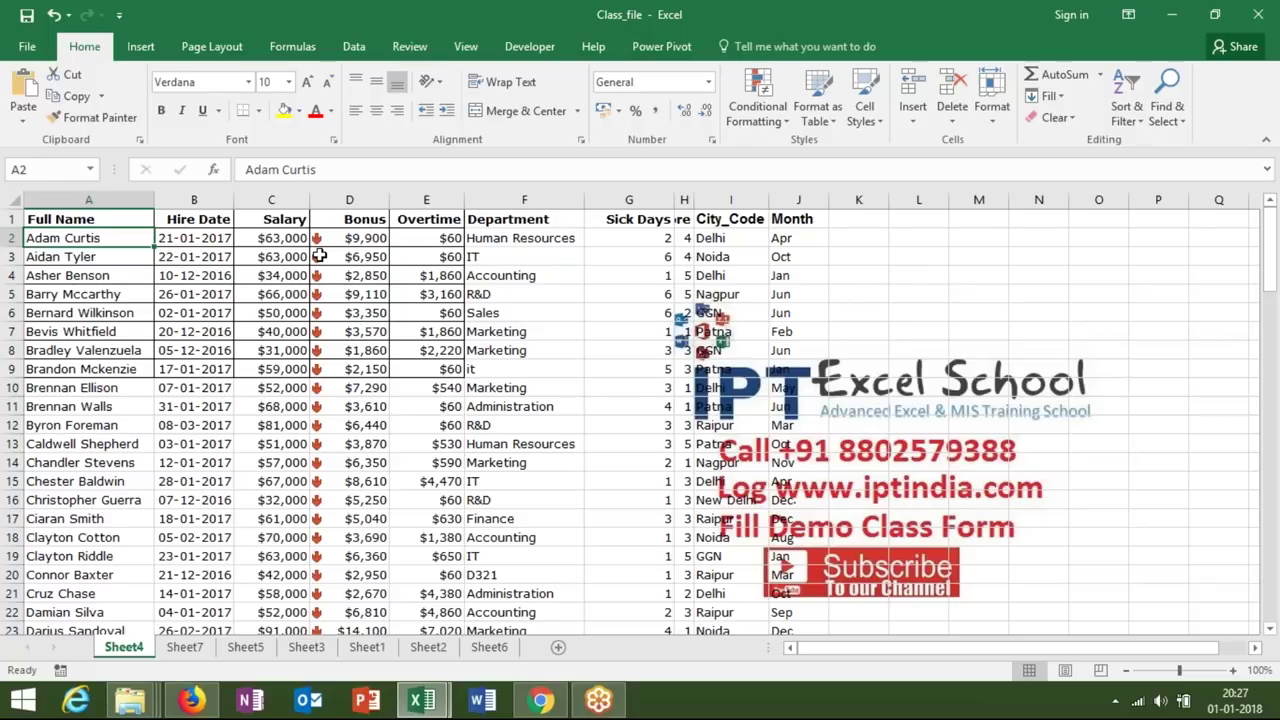
left_click(120, 200)
left_click(115, 230)
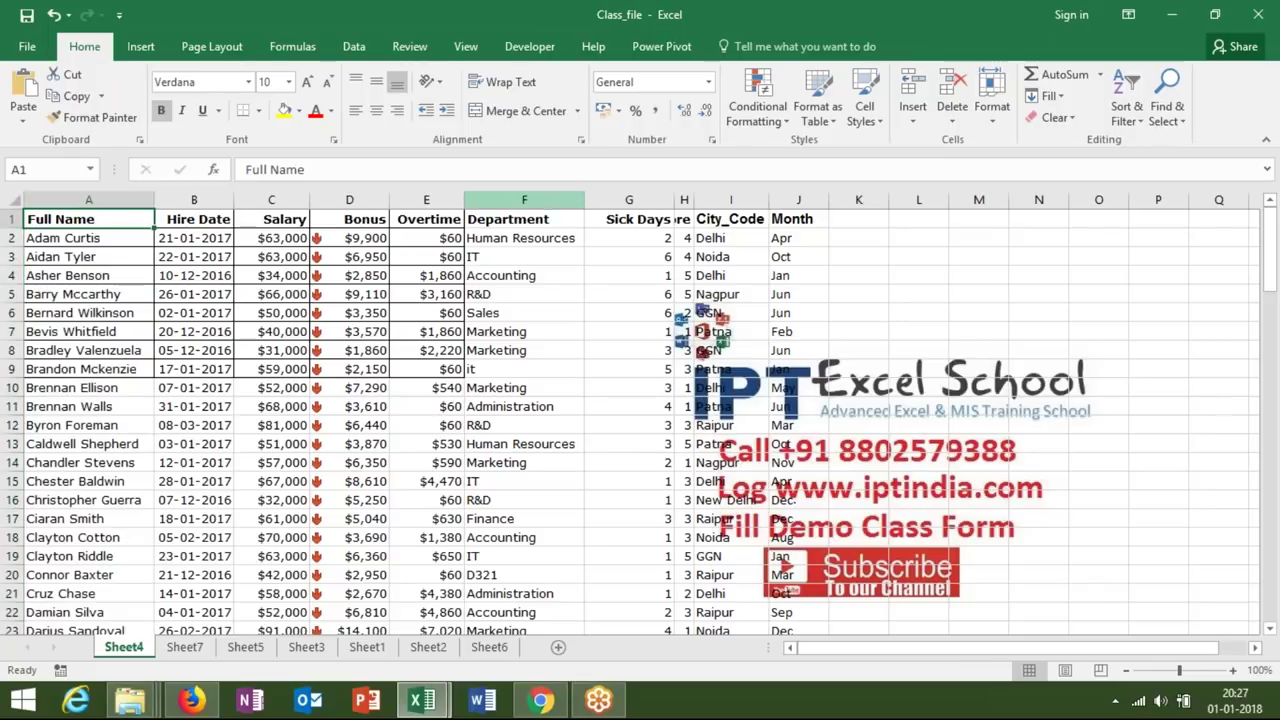
left_click(498, 237)
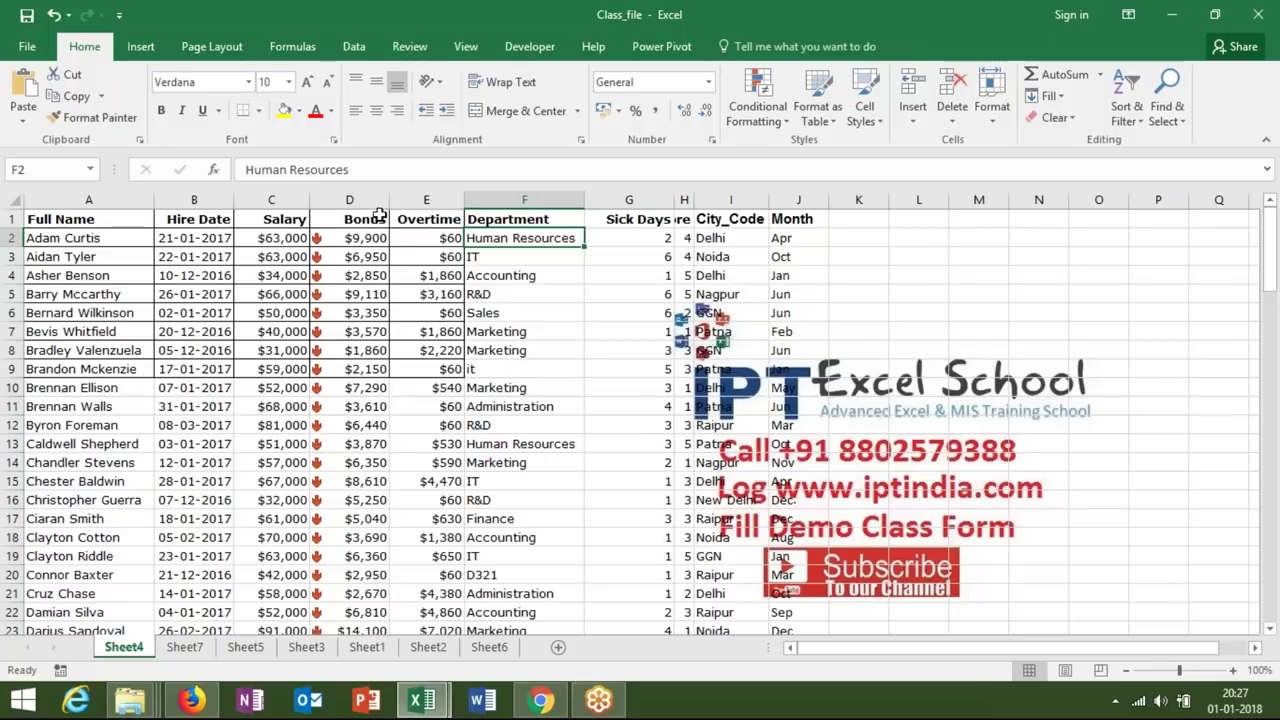
left_click(128, 238)
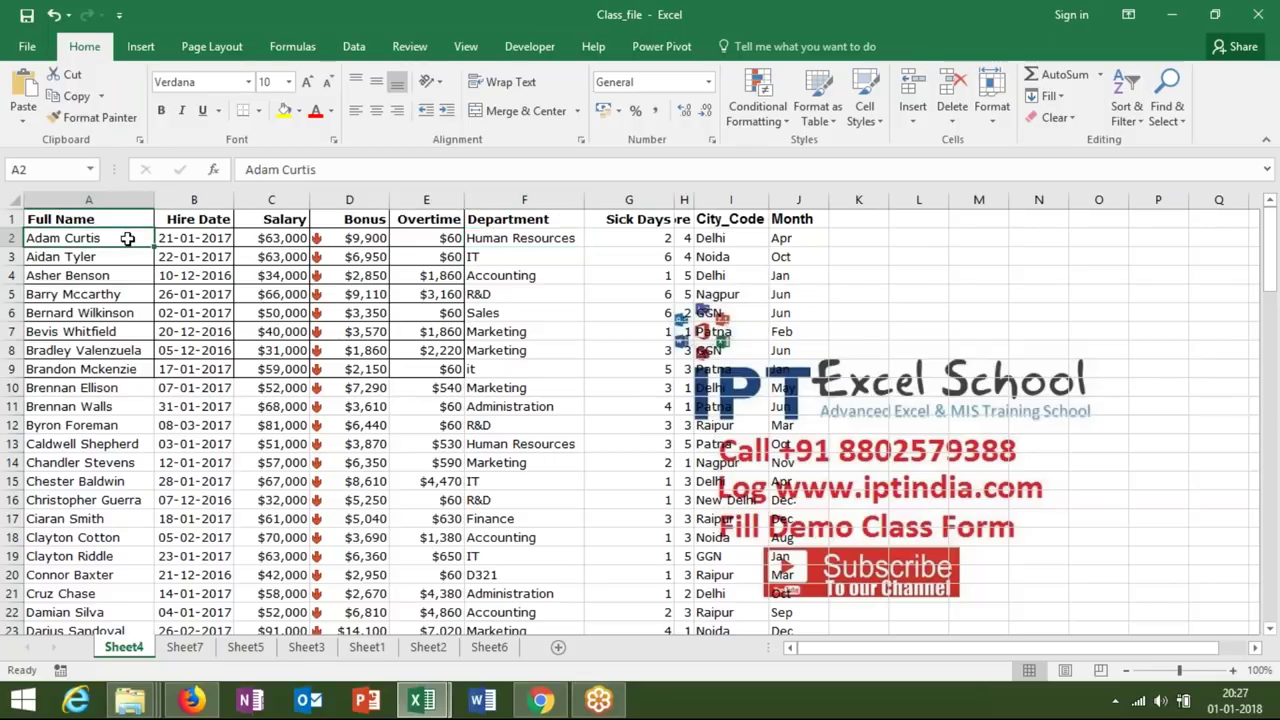
left_click(775, 110)
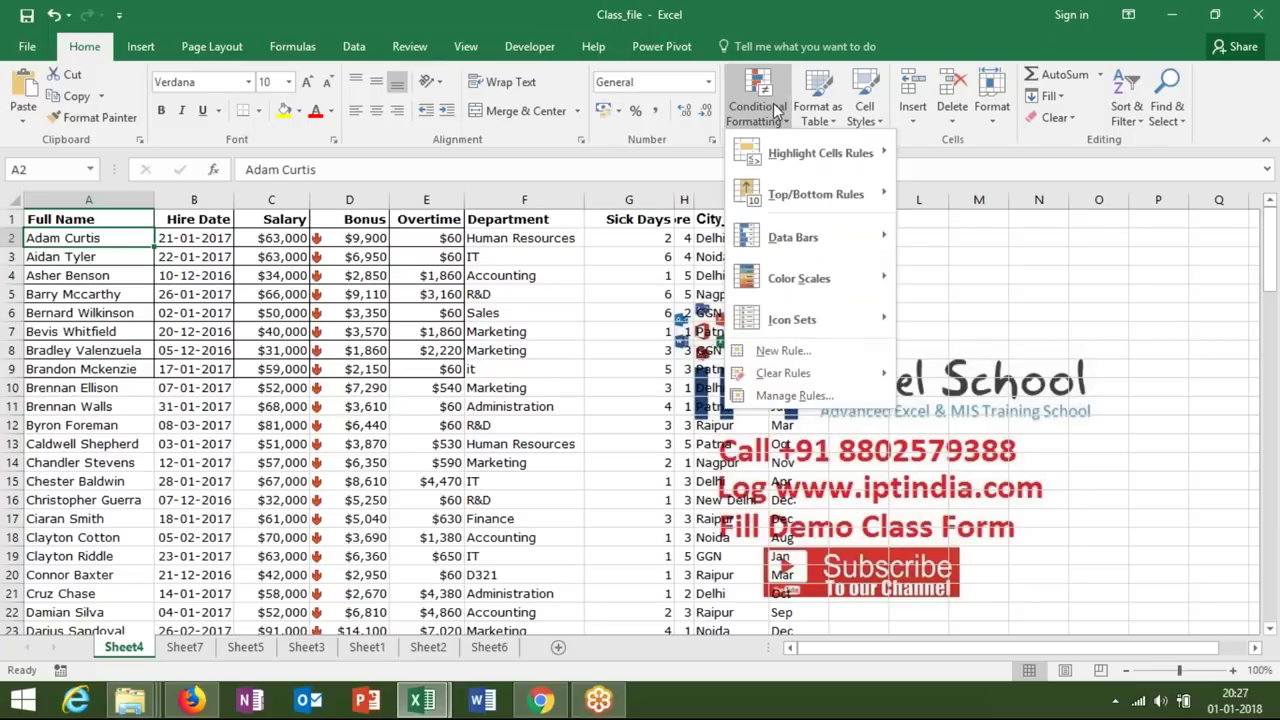
- Create a formula rule =sum($C2:$E2)*20%>5000 with relative row references
left_click(763, 352)
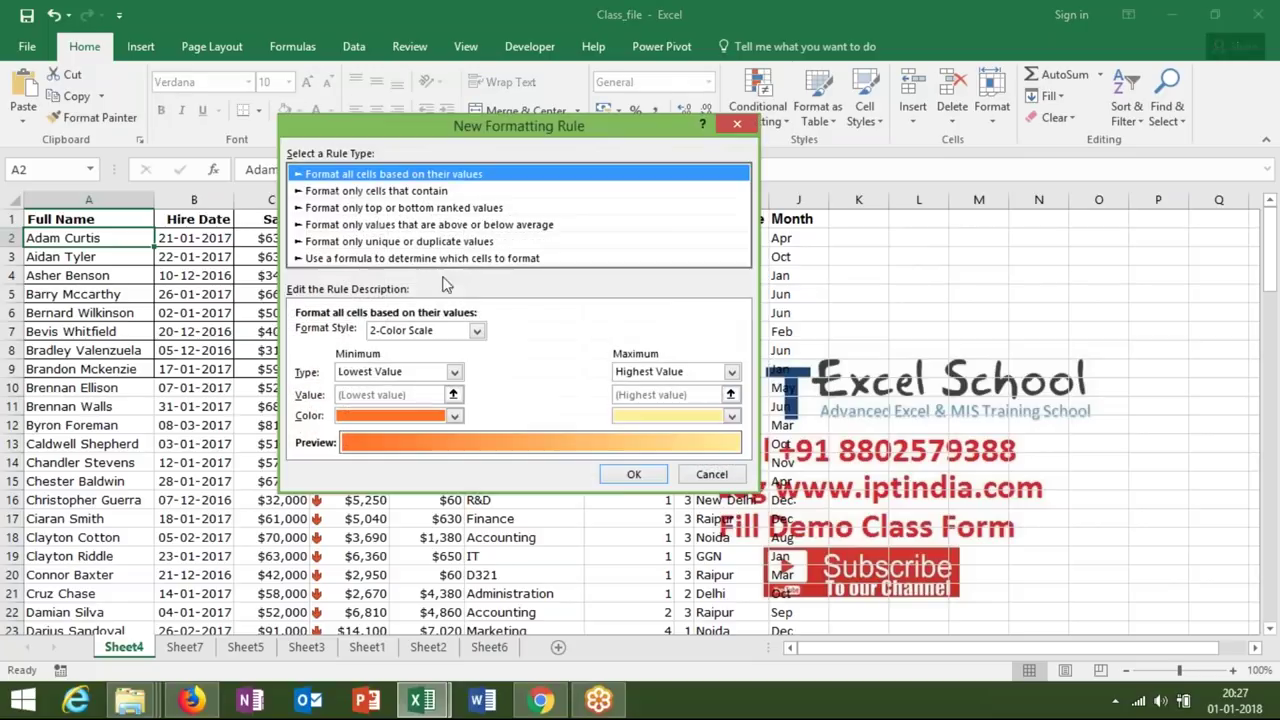
left_click(438, 260)
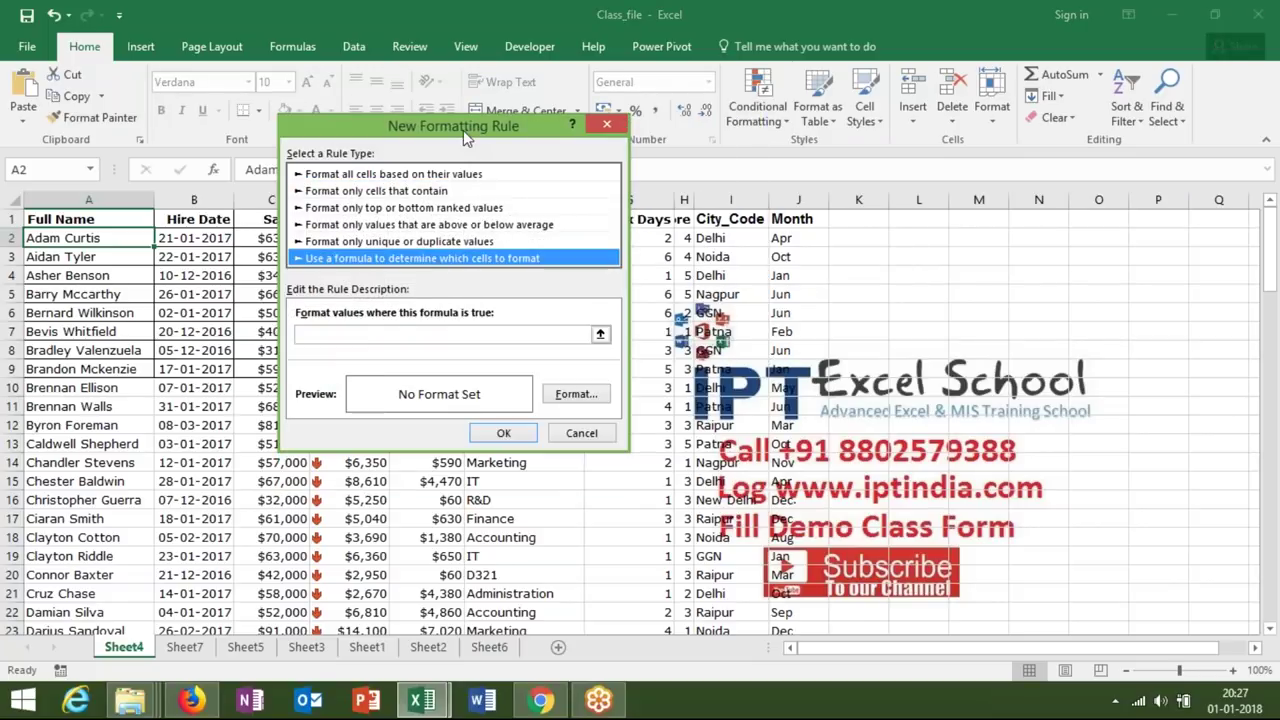
left_click_drag(463, 130, 452, 296)
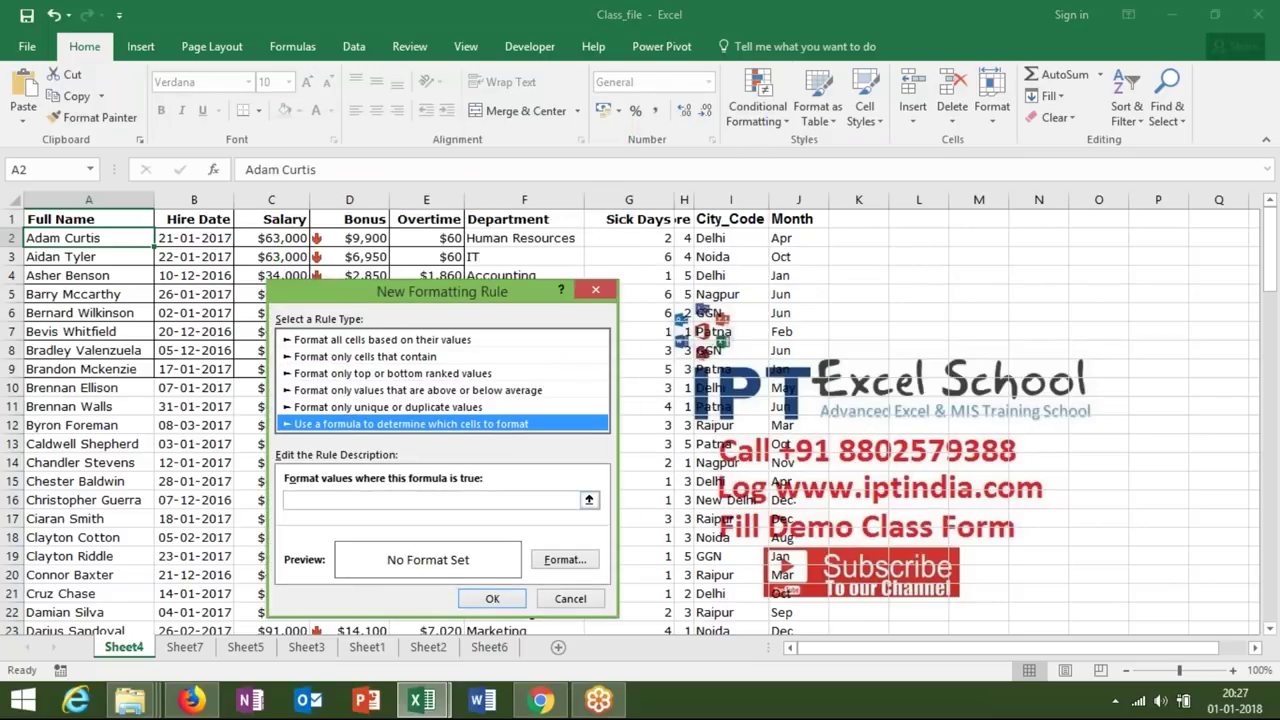
left_click(318, 500)
type("=sum(")
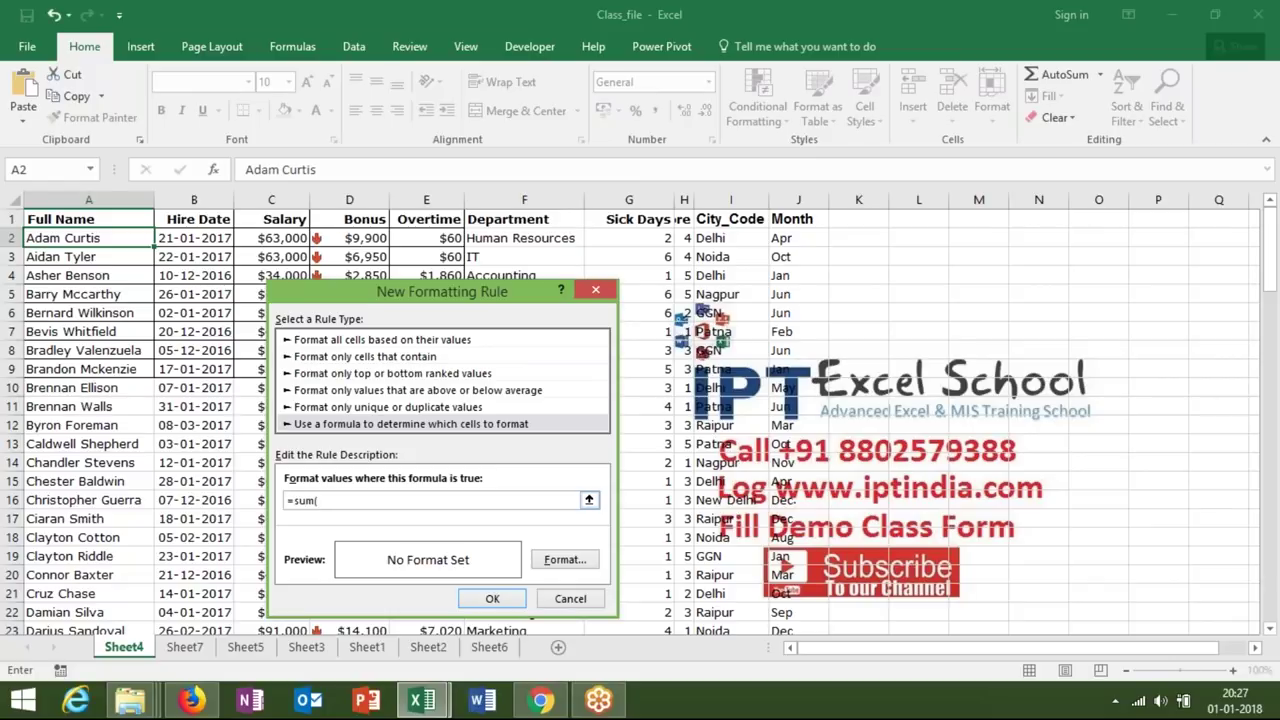
left_click_drag(270, 238, 440, 235)
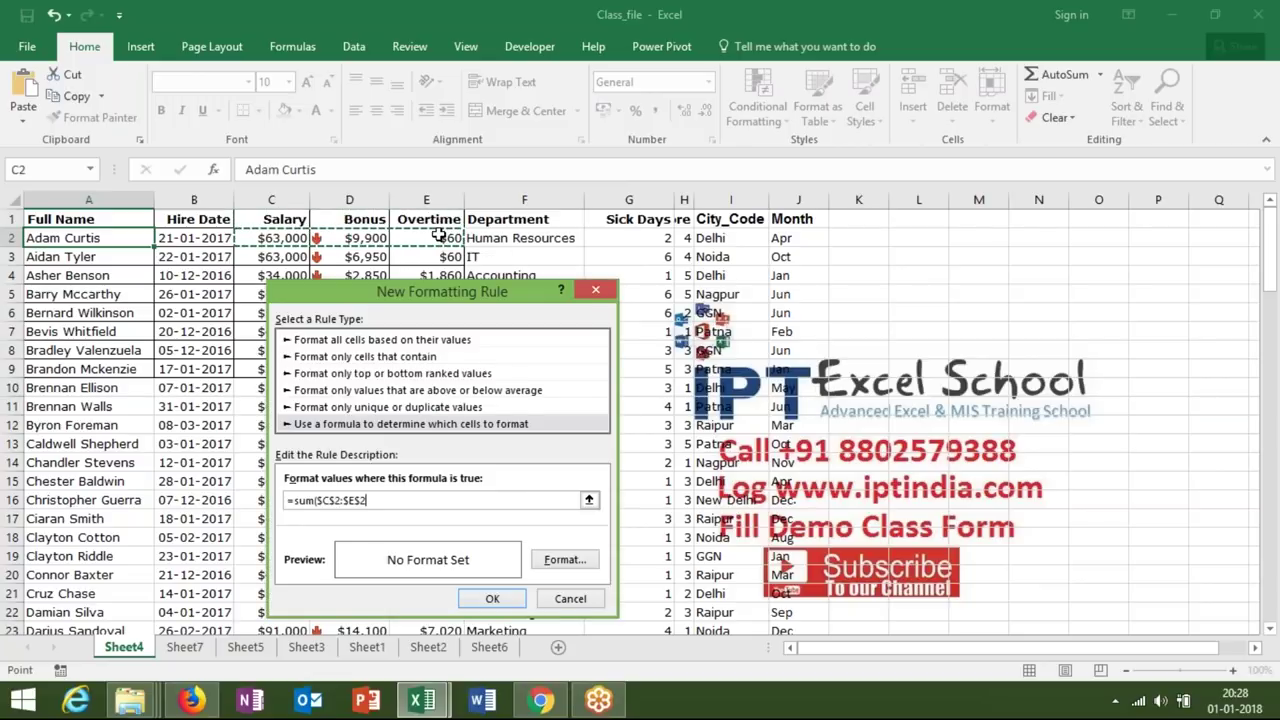
type(")*")
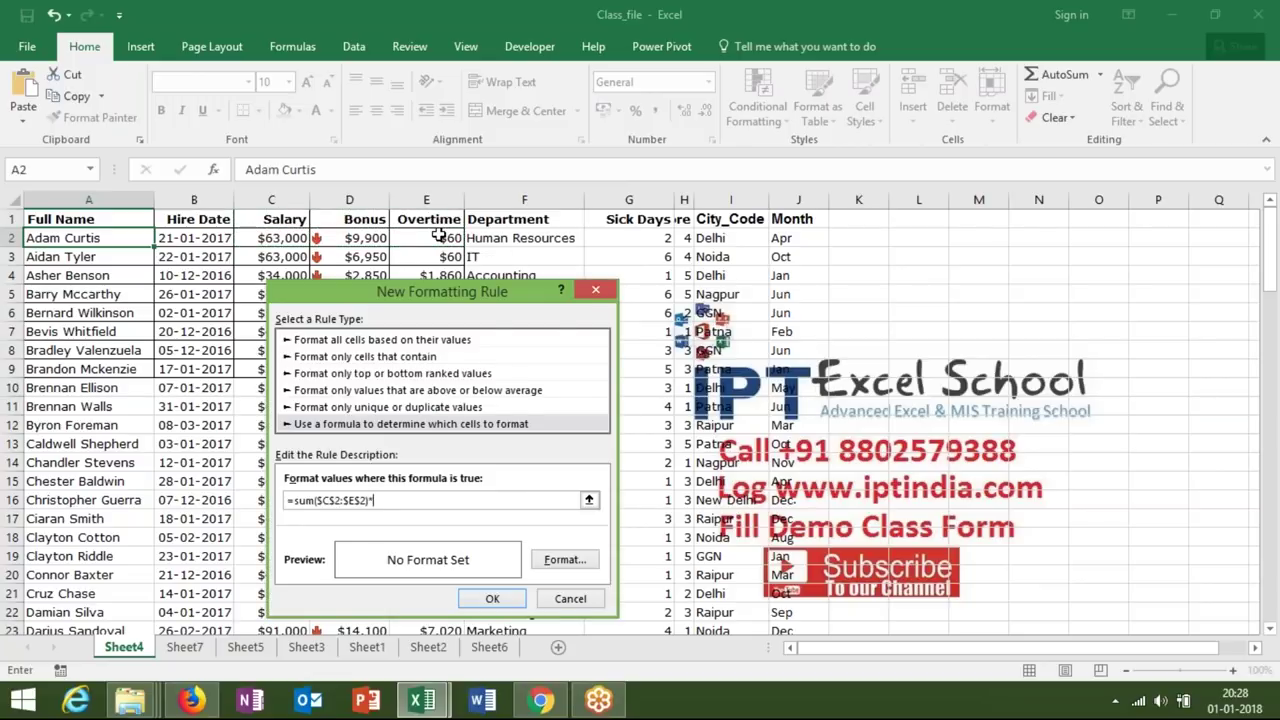
type("20%")
type(">5000")
key("BackSpace")
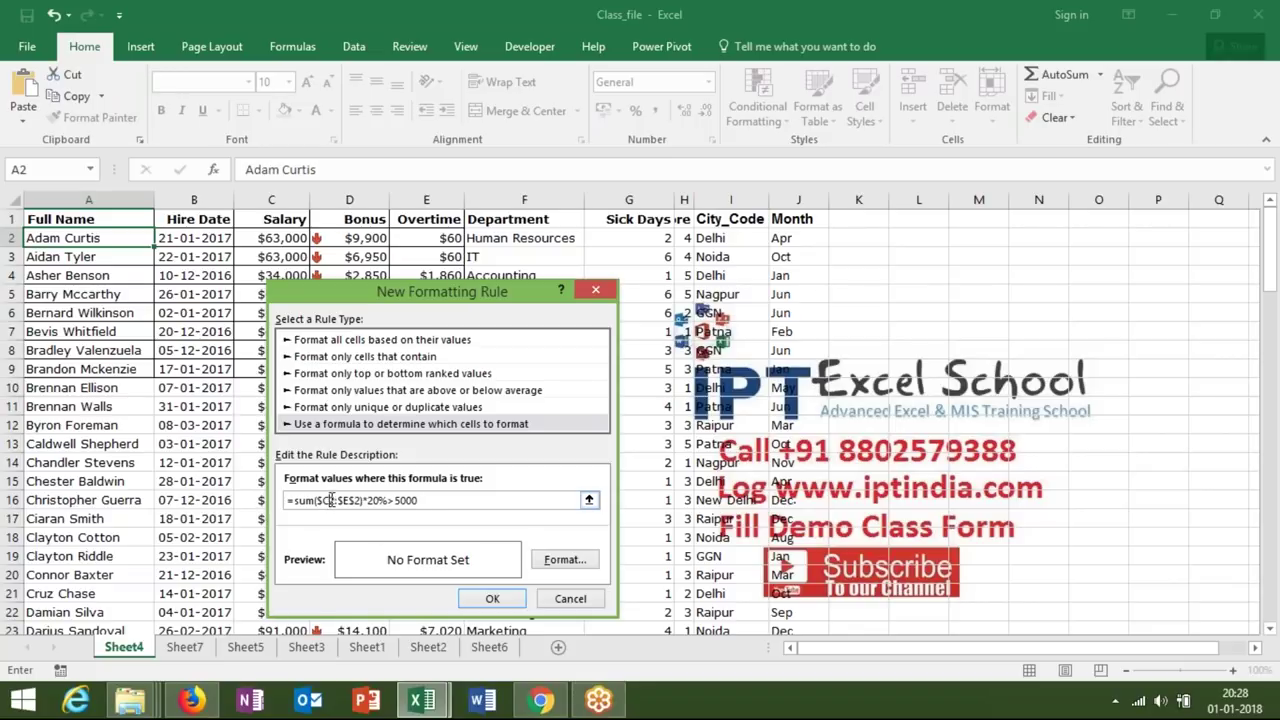
left_click(357, 500)
key("BackSpace")
left_click_drag(380, 501, 296, 500)
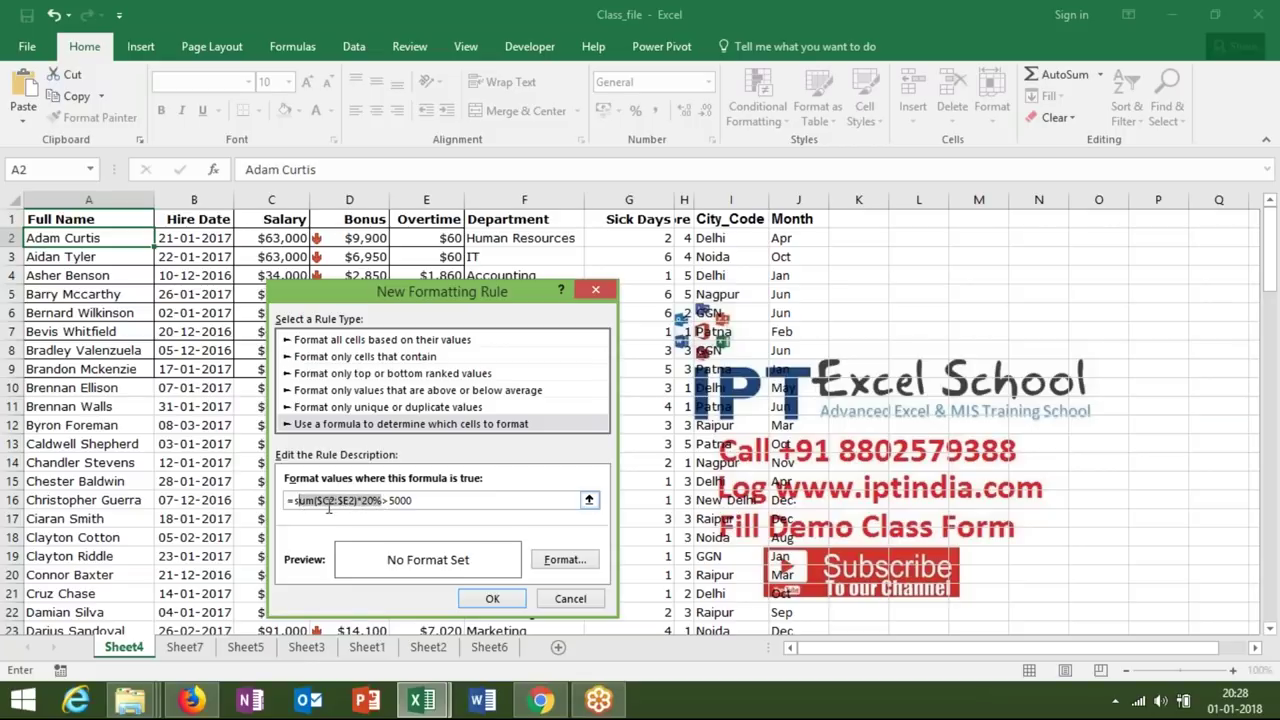
- Give the formula rule a yellow fill and apply it to A2
left_click(550, 559)
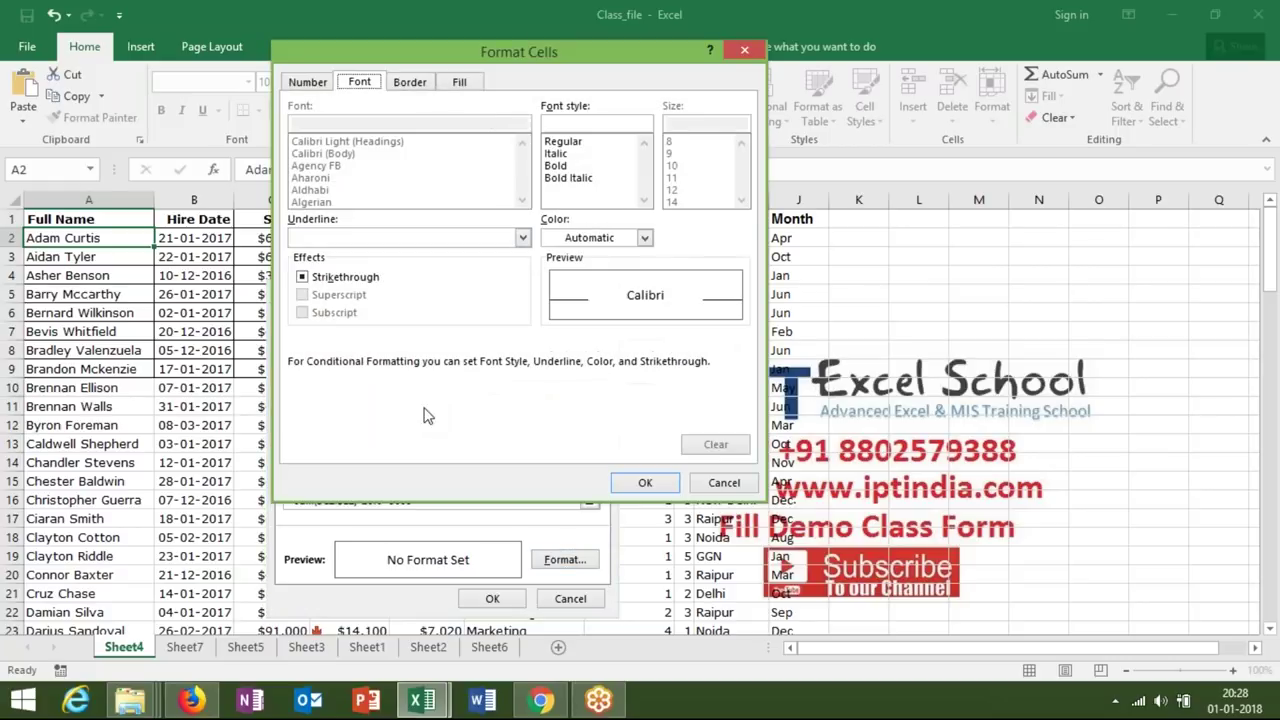
left_click(462, 90)
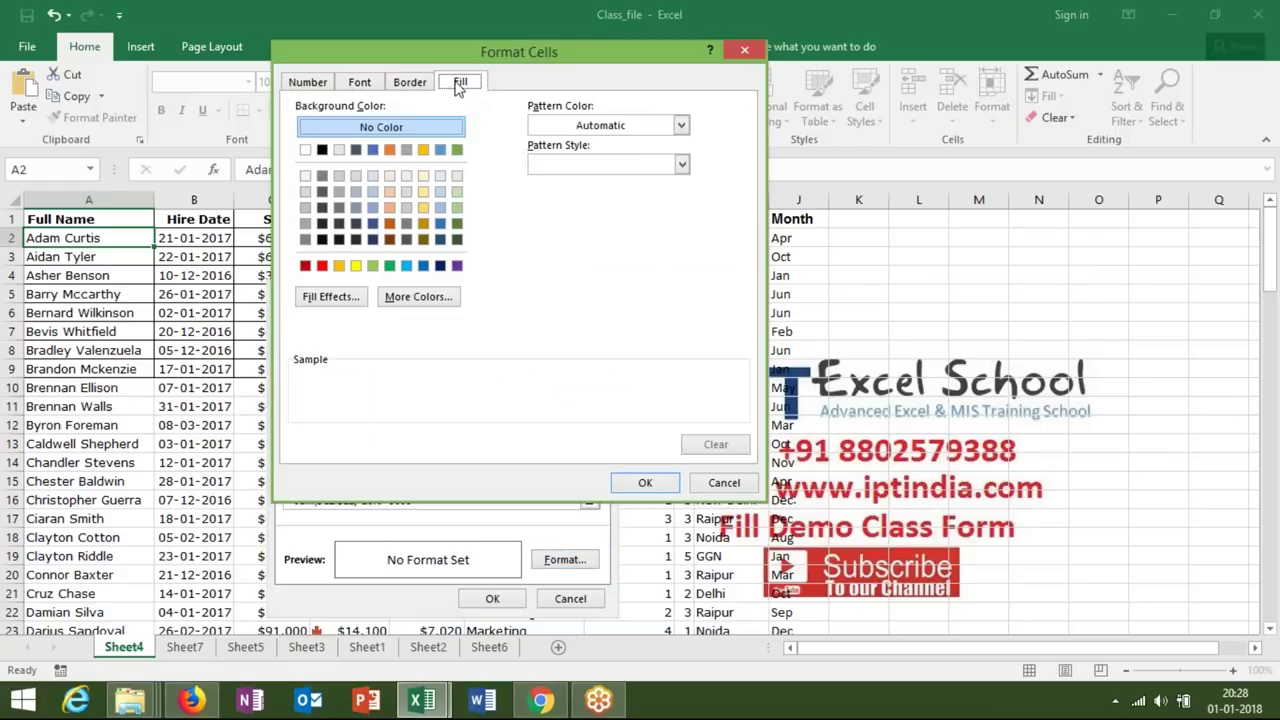
left_click(357, 266)
left_click(648, 482)
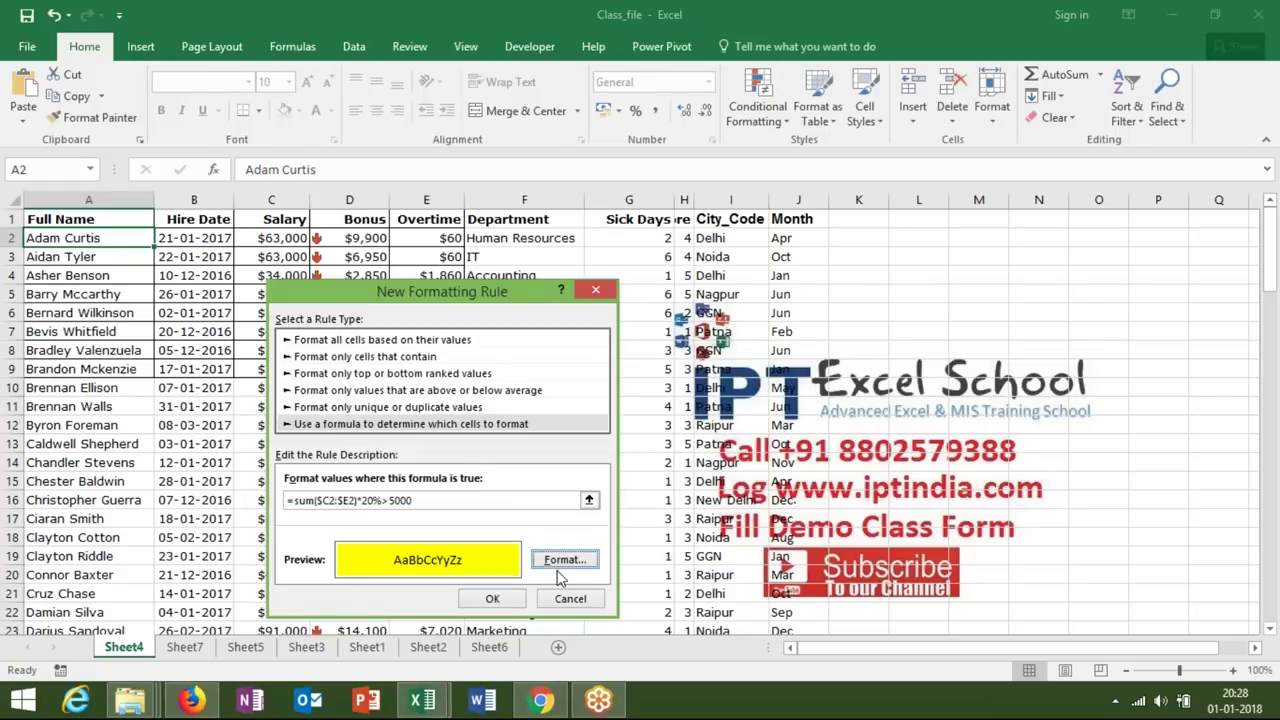
left_click(492, 599)
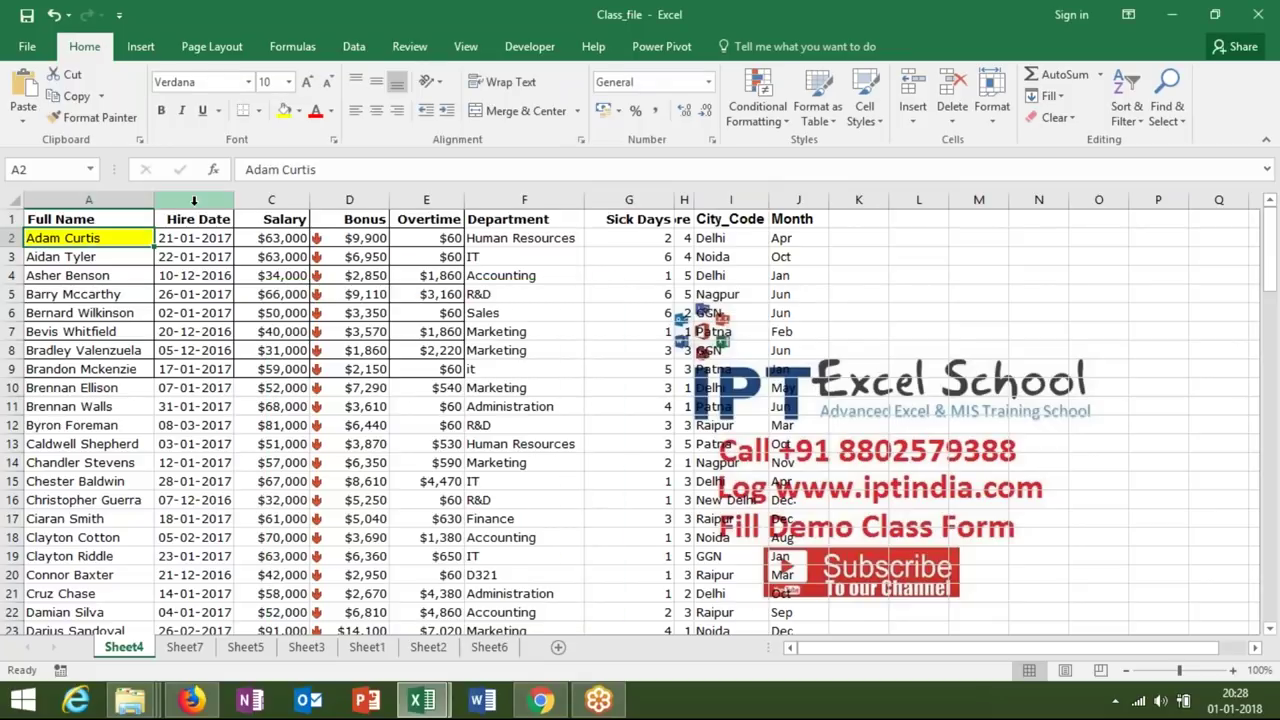
- Copy A2's yellow rule down the names to A21 with Format Painter, then select Salary cell C6
left_click(115, 120)
left_click_drag(105, 238, 90, 593)
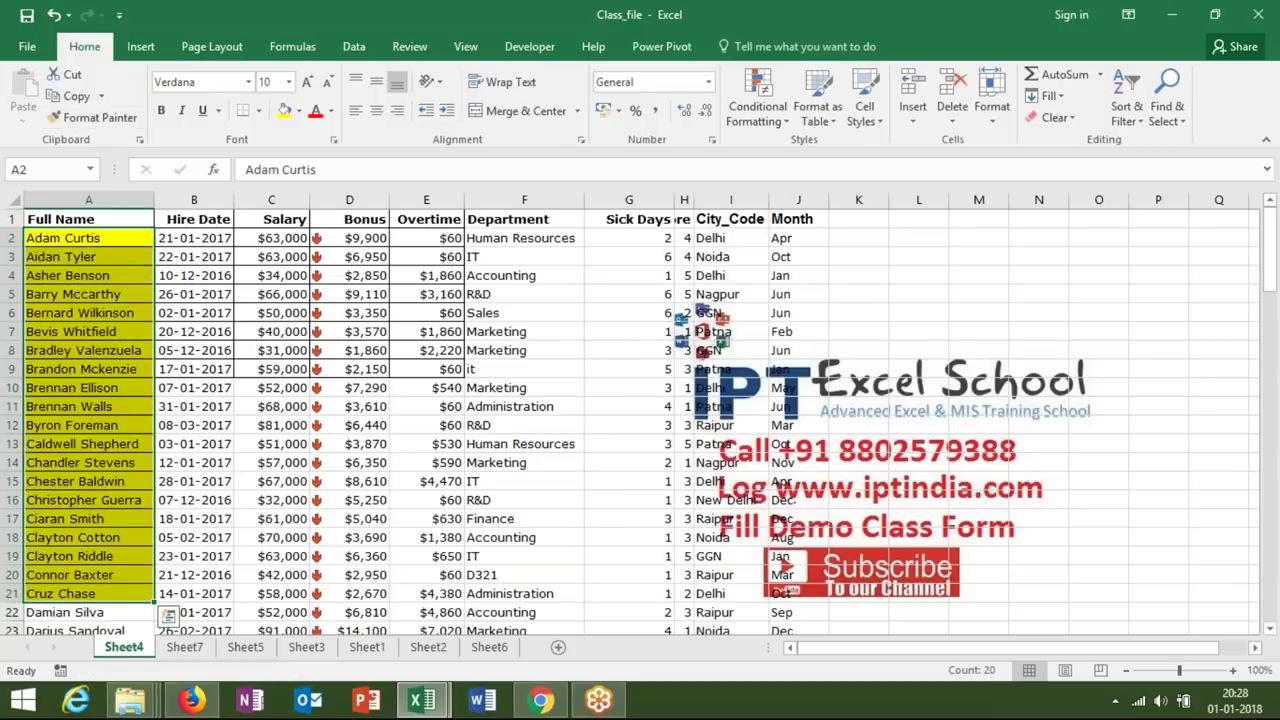
left_click(275, 312)
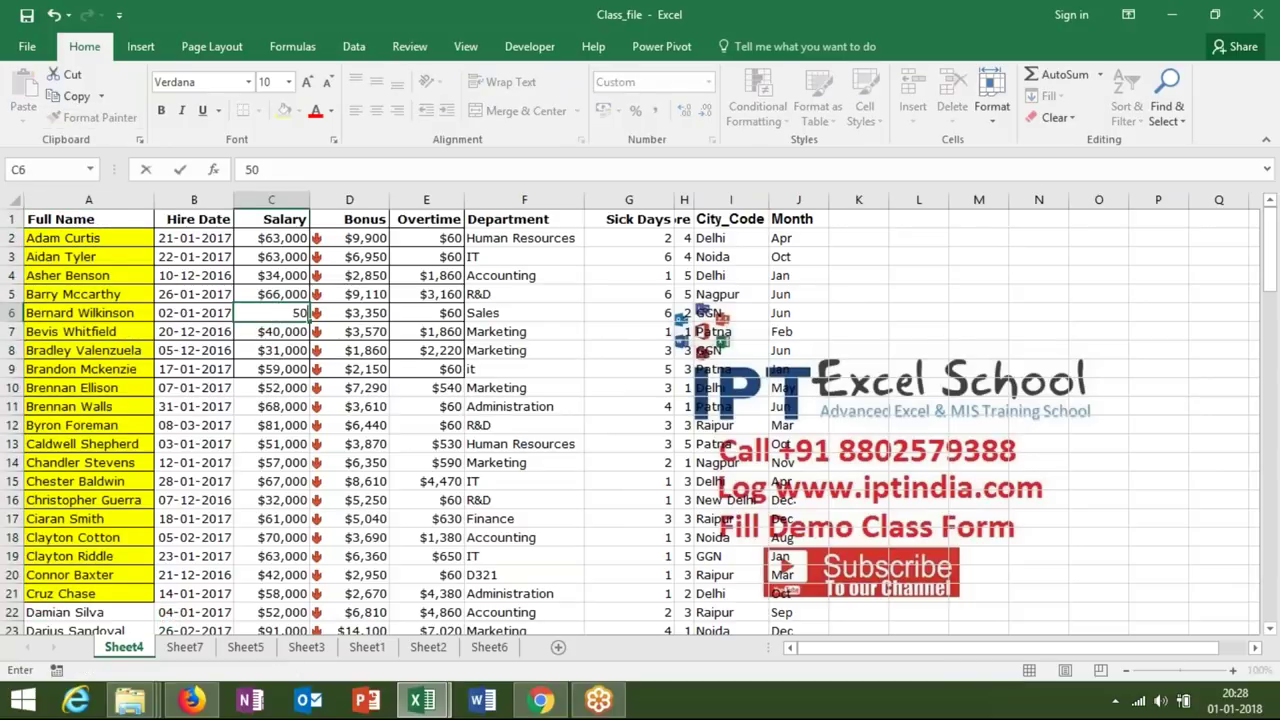
left_click_drag(275, 312, 272, 331)
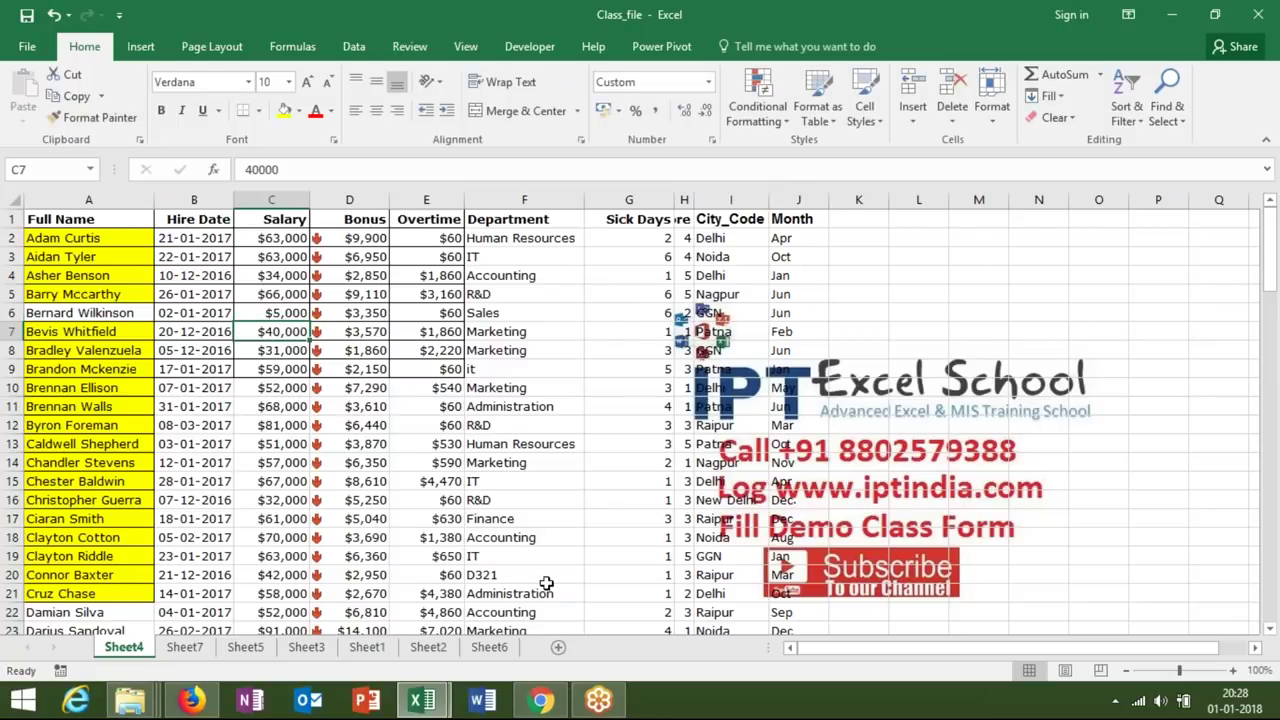
- Add a new blank worksheet and rename it Ex1
left_click(558, 647)
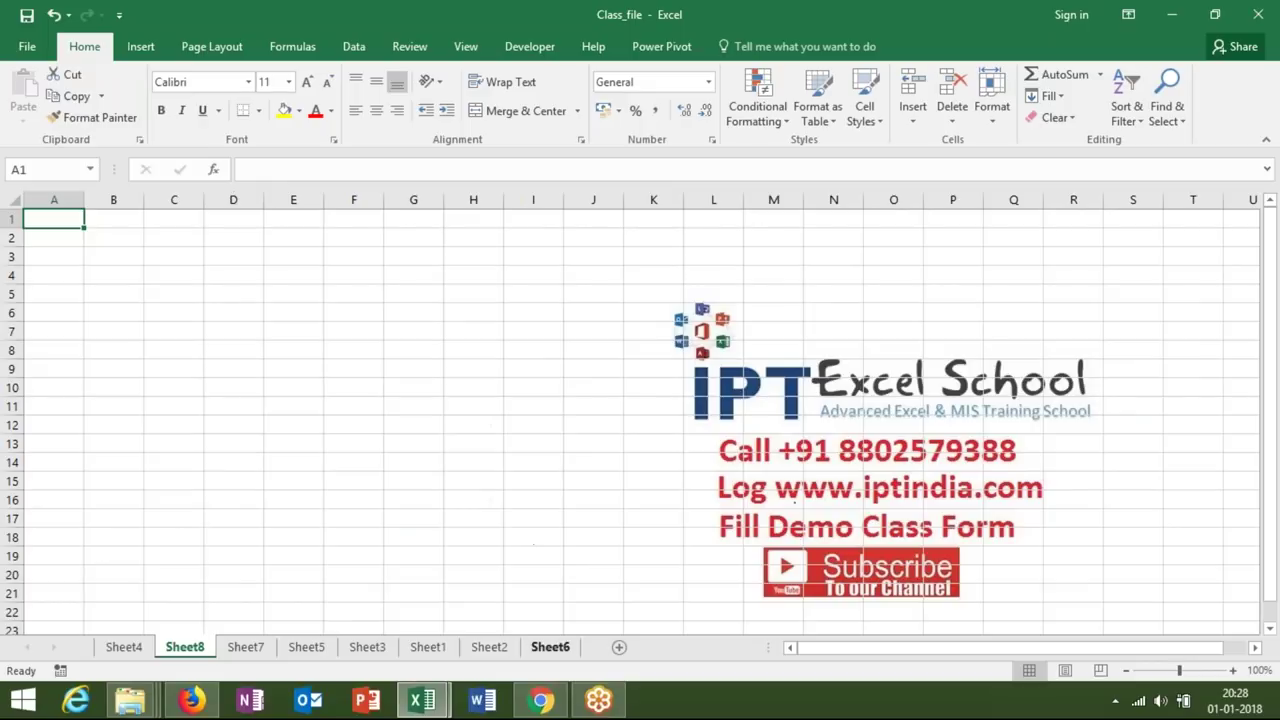
left_click(505, 649)
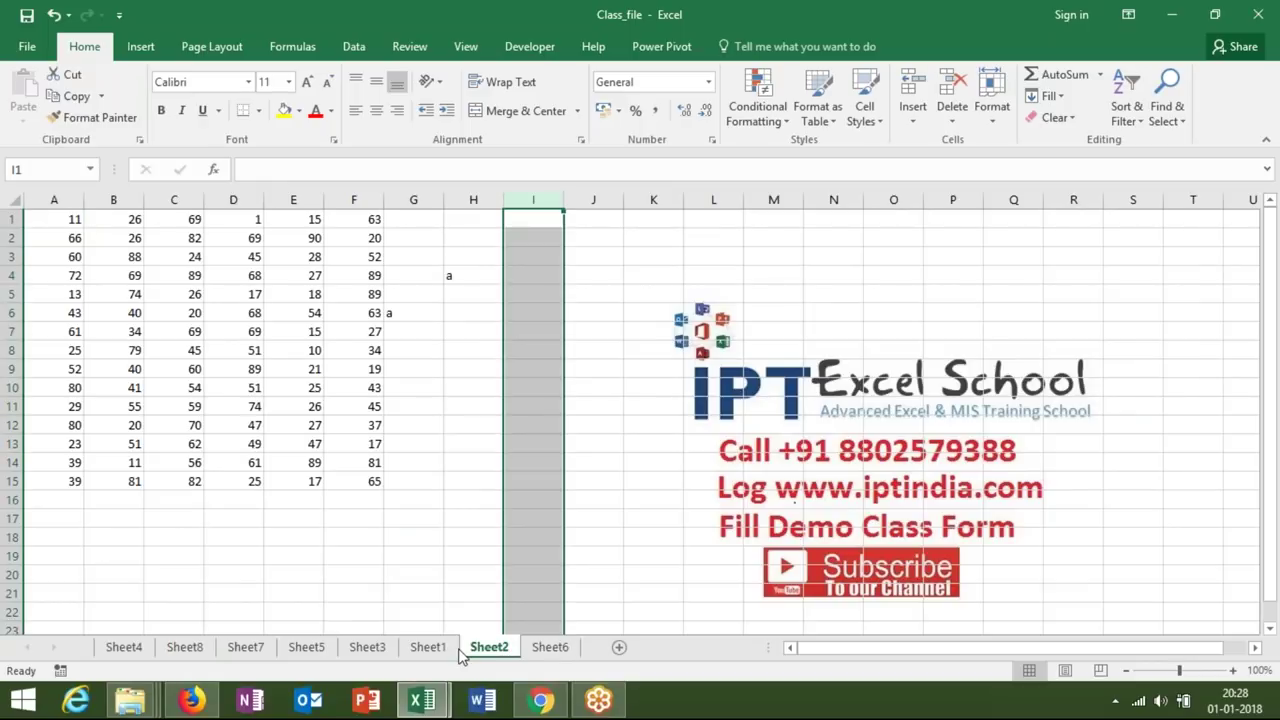
left_click(548, 648)
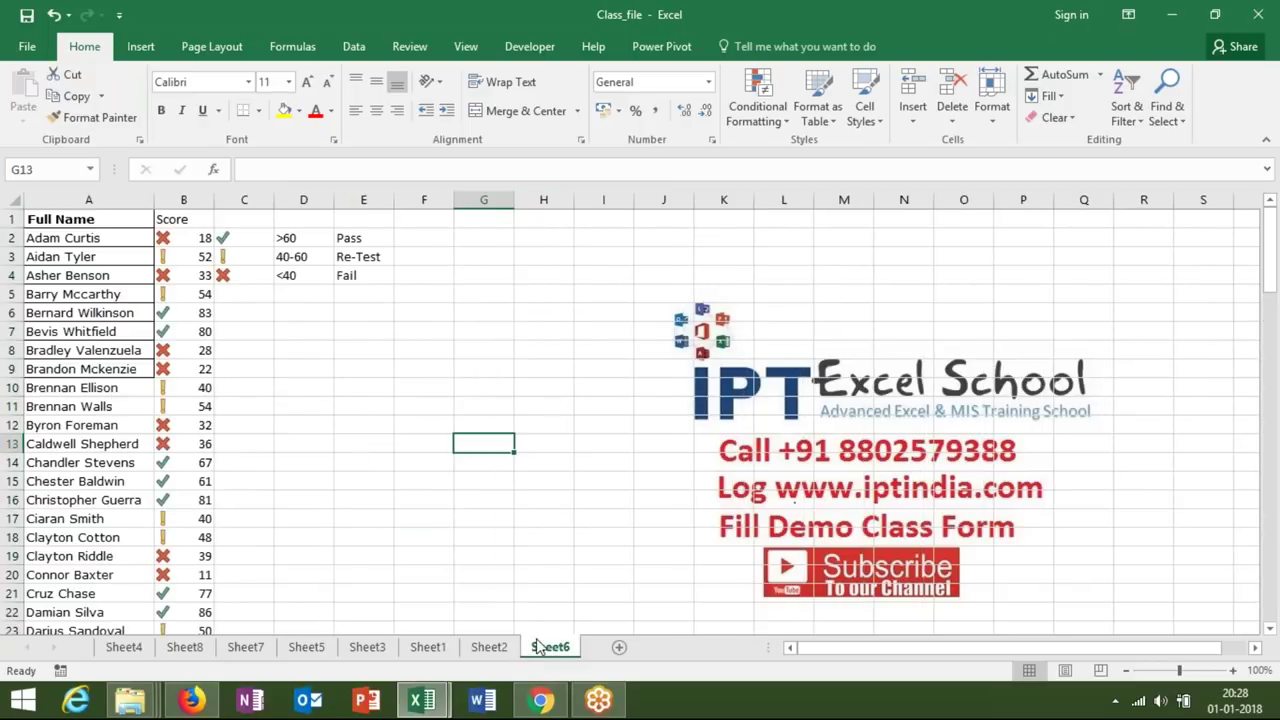
left_click(617, 649)
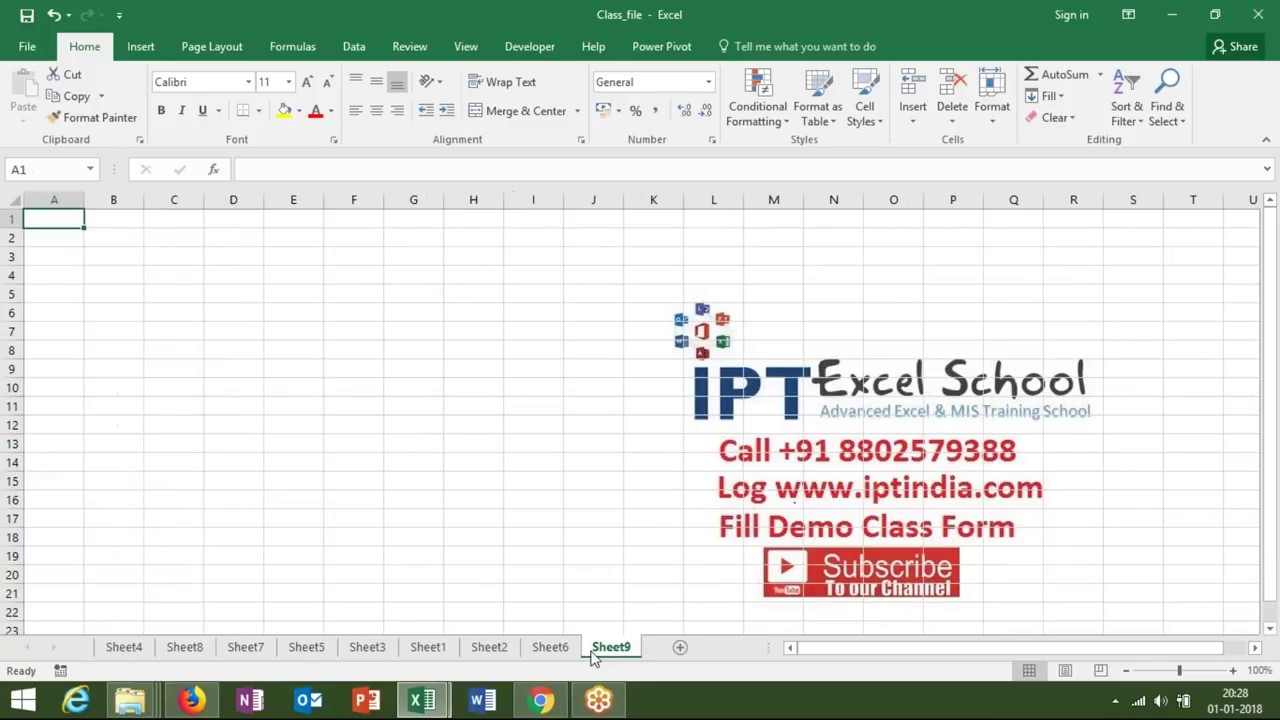
double_click(598, 648)
type("Ex")
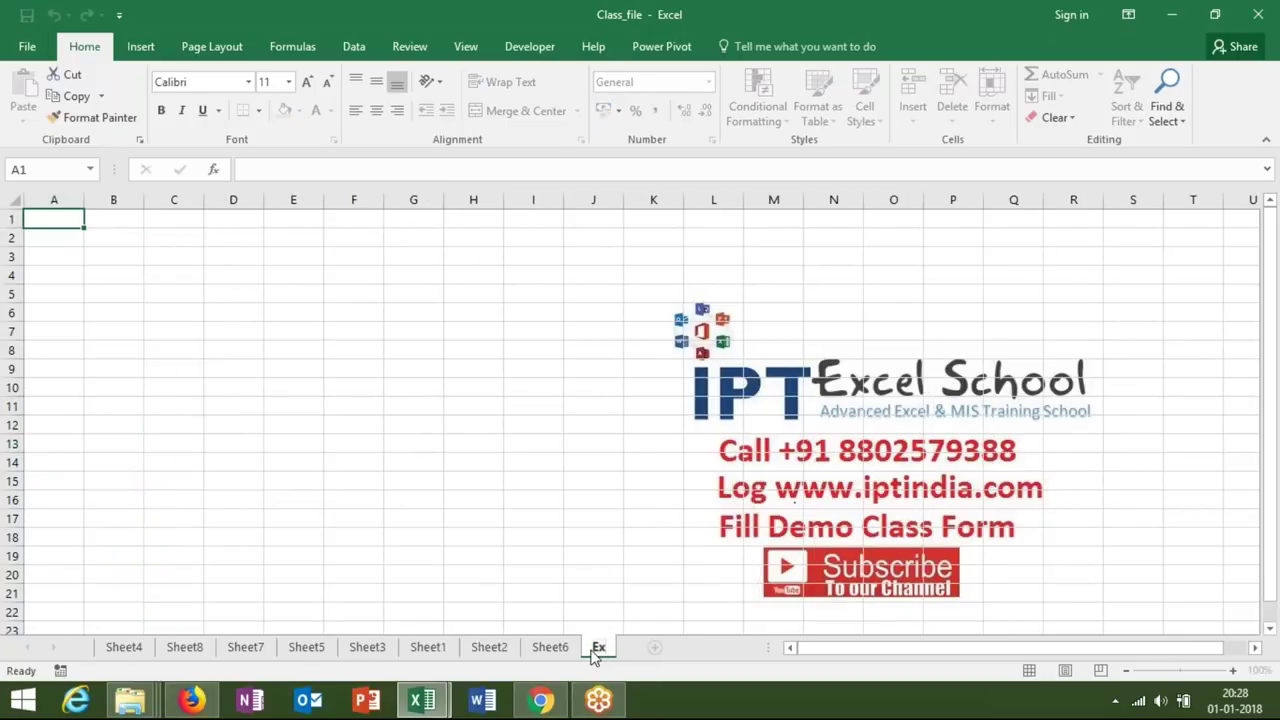
type("1")
key("Return")
left_click(538, 519)
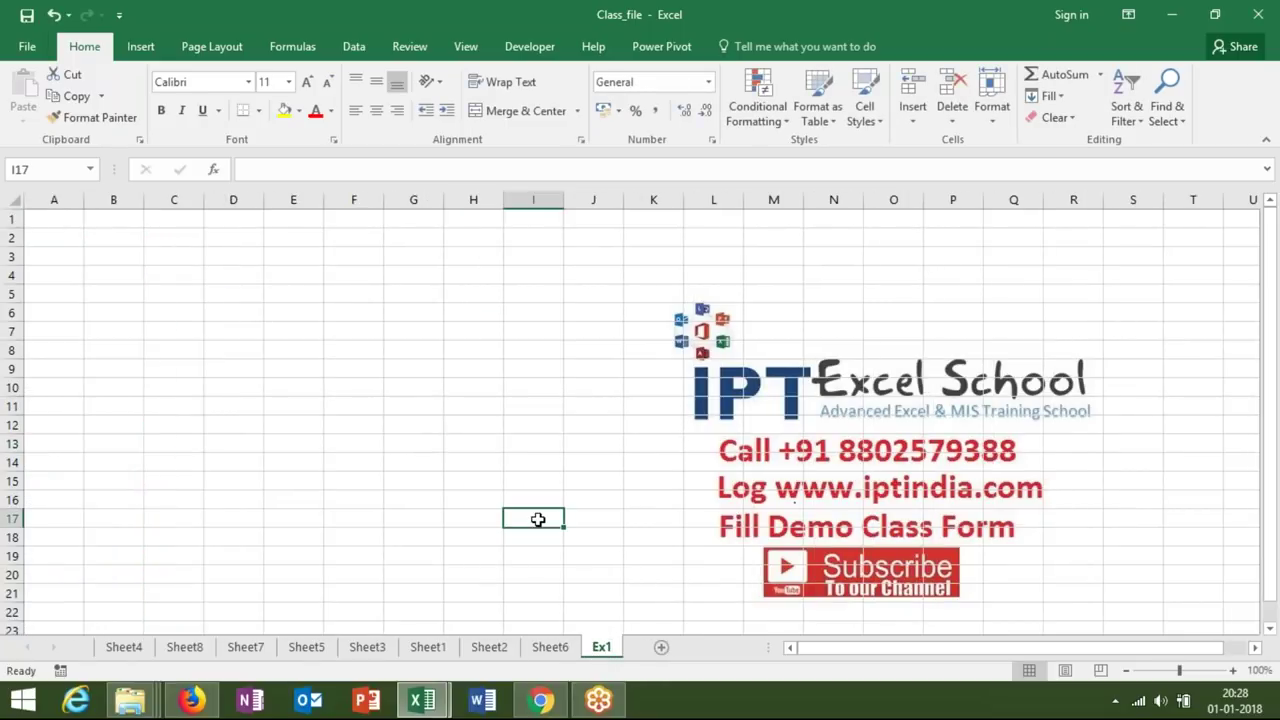
- Enter the heading A/c in cell A1
left_click(62, 220)
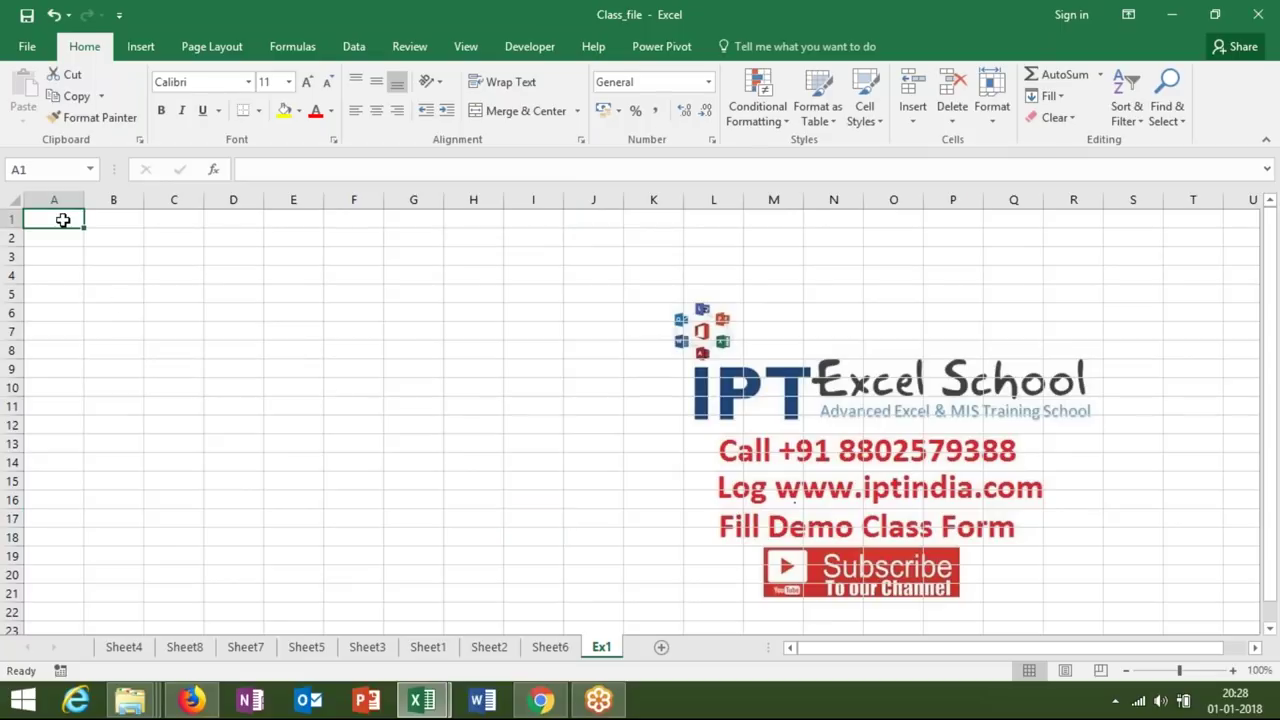
type("A/c")
key("Return")
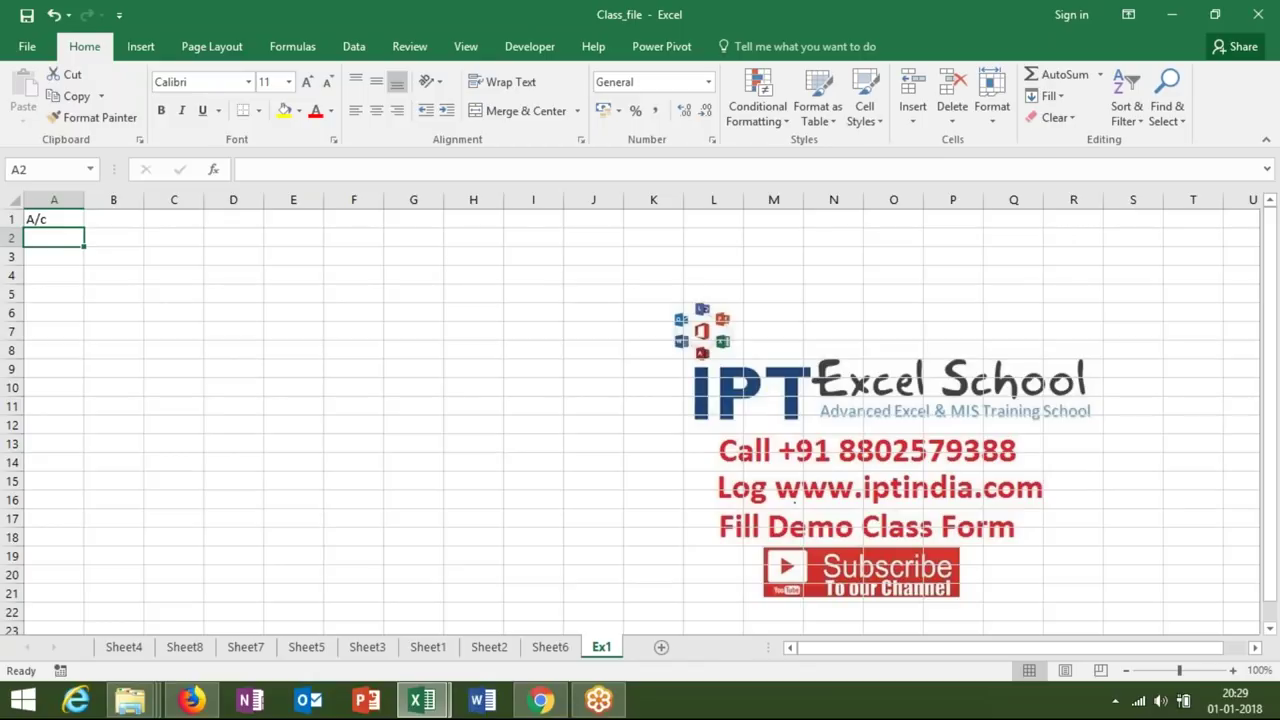
- Highlight duplicate values in column A with light red fill
left_click(60, 200)
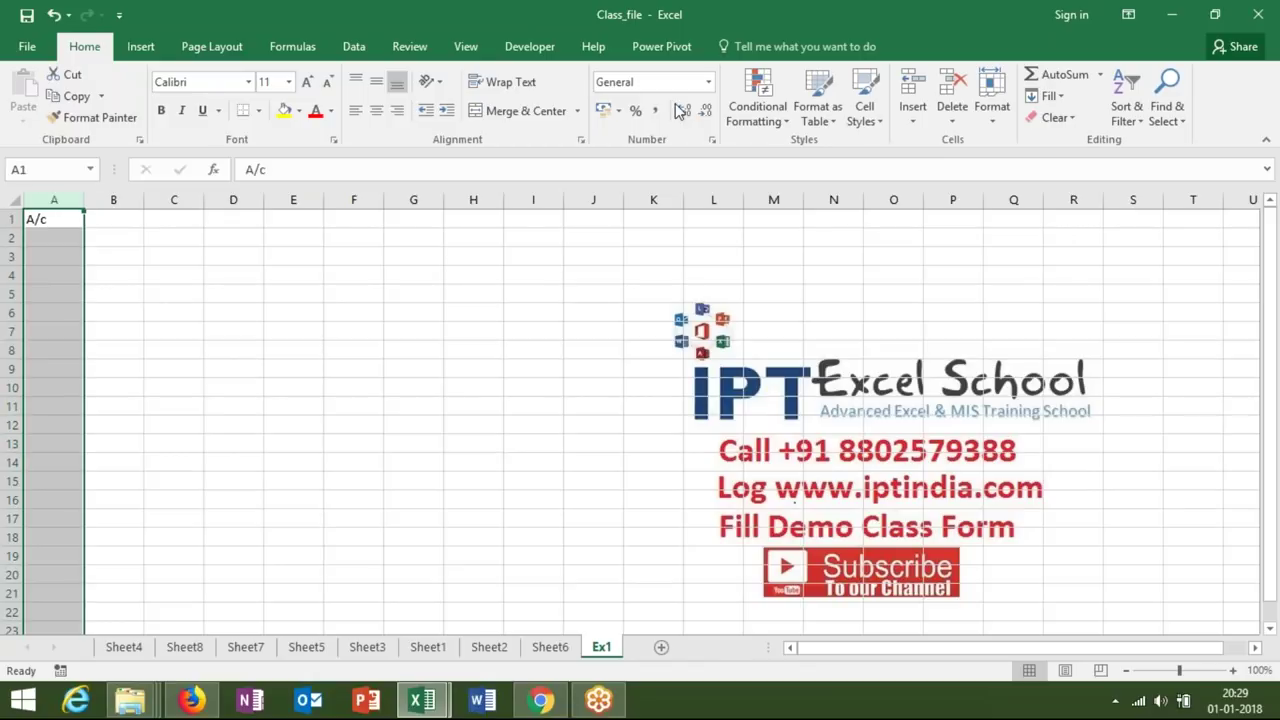
left_click(774, 128)
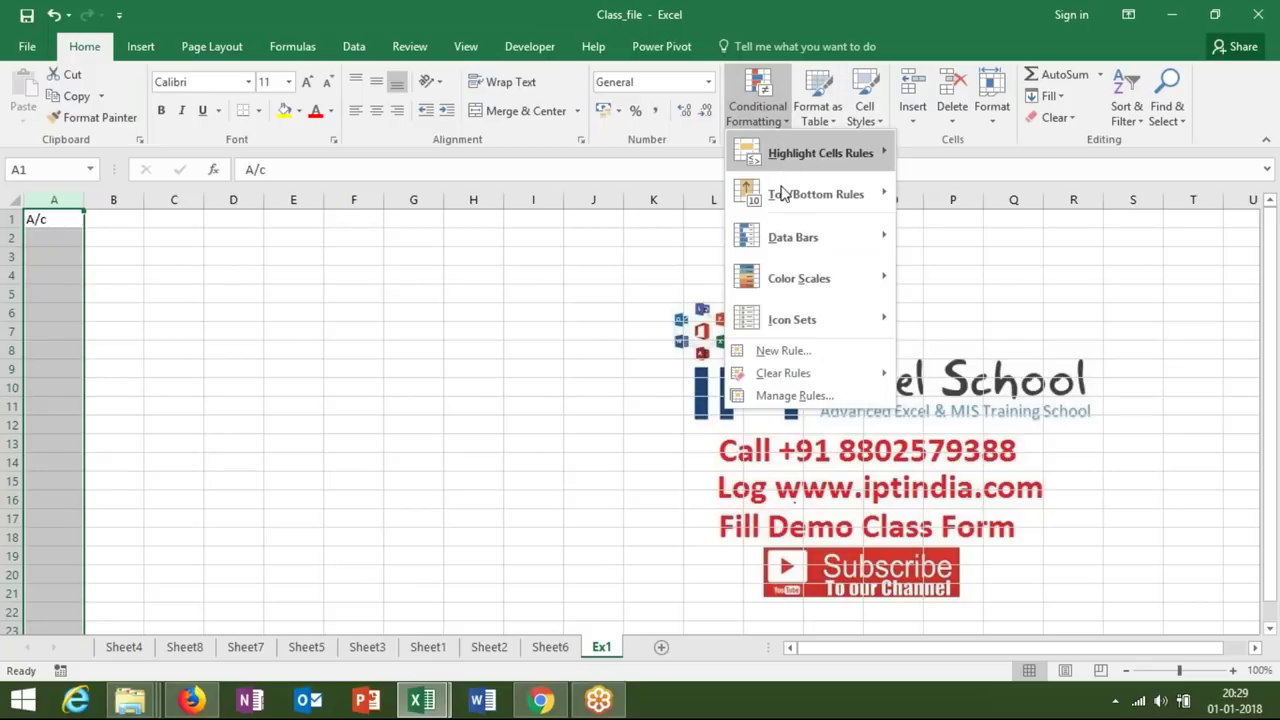
mouse_move(790, 168)
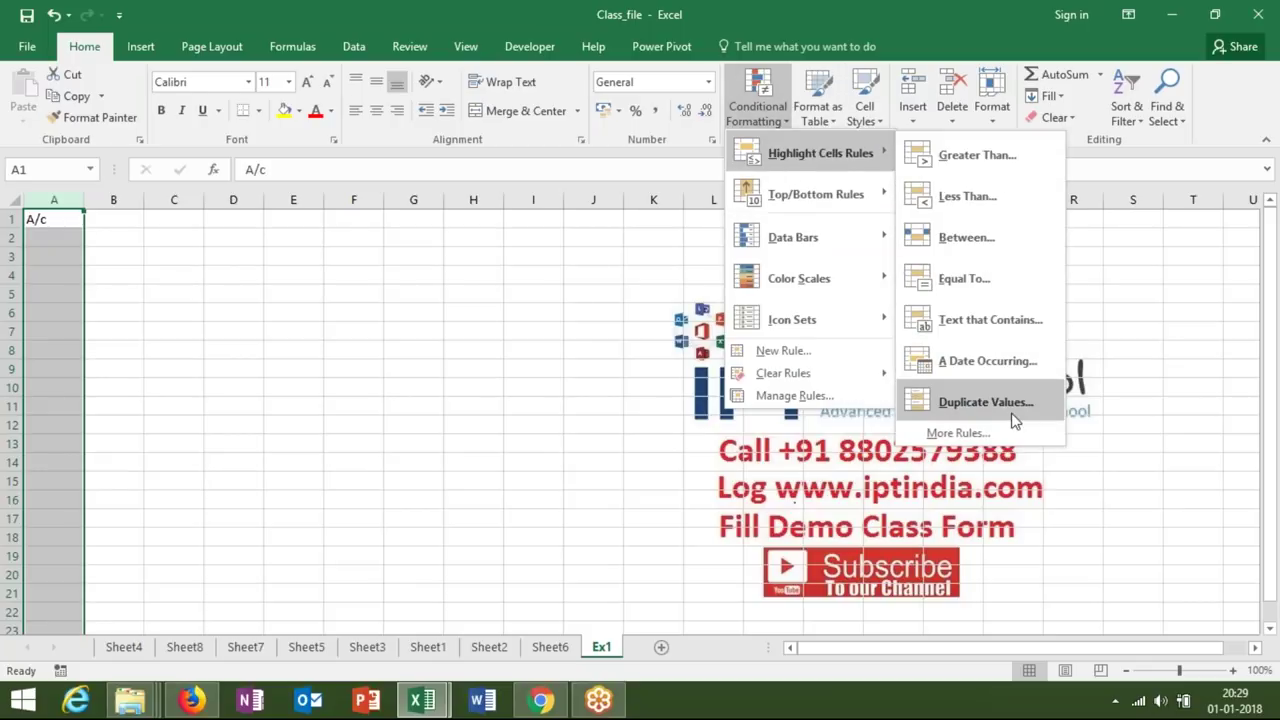
left_click(1012, 418)
left_click(522, 467)
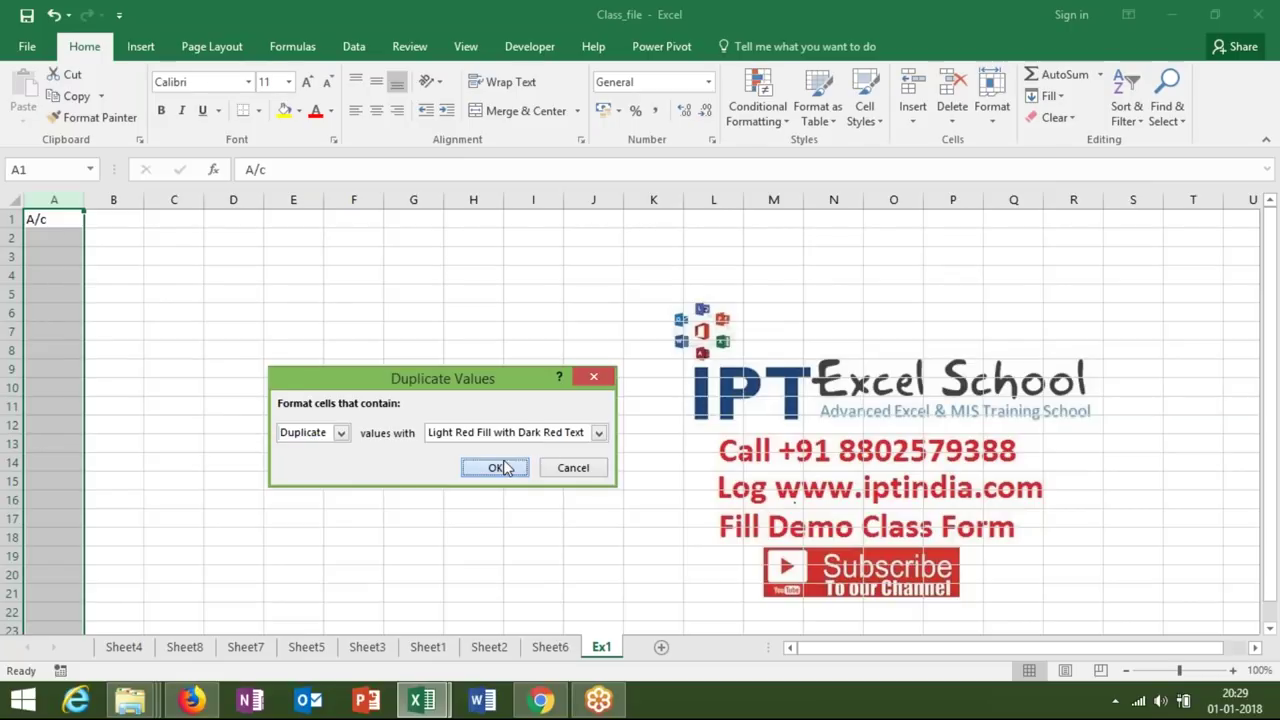
- Enter 1 in both A2 and A6 so they show as duplicates
left_click(70, 238)
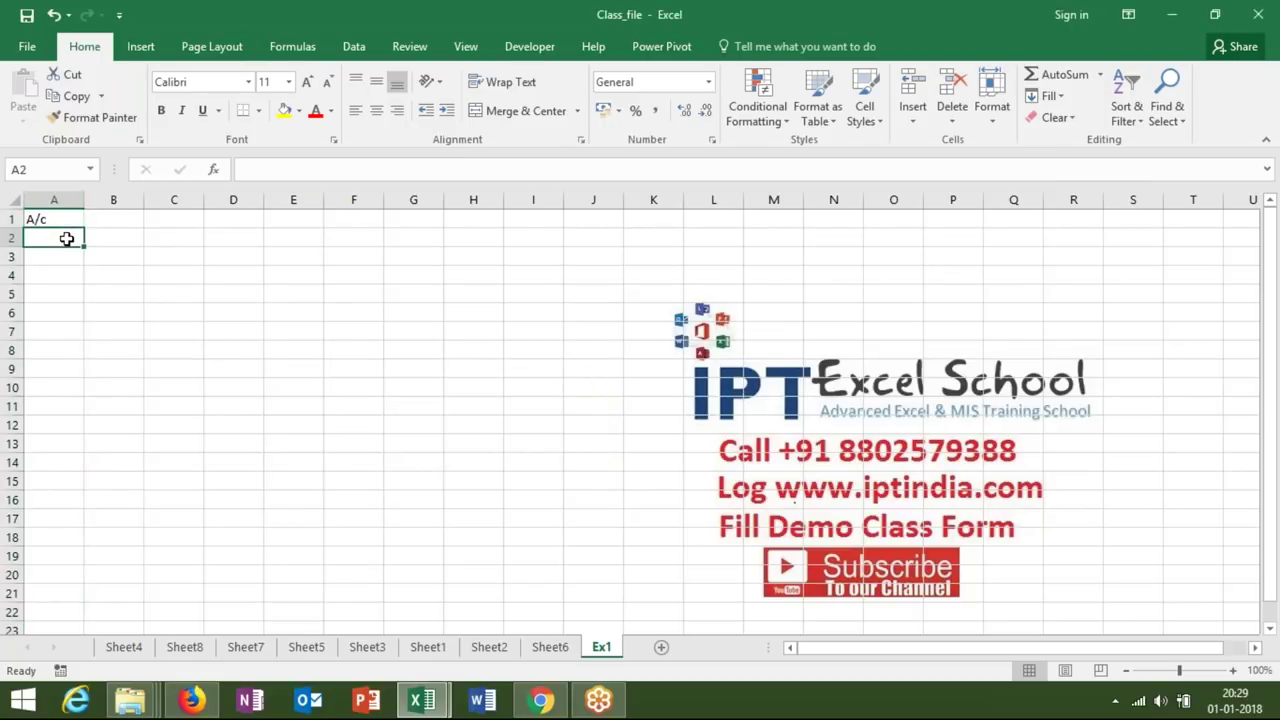
type("1")
left_click(55, 315)
type("1")
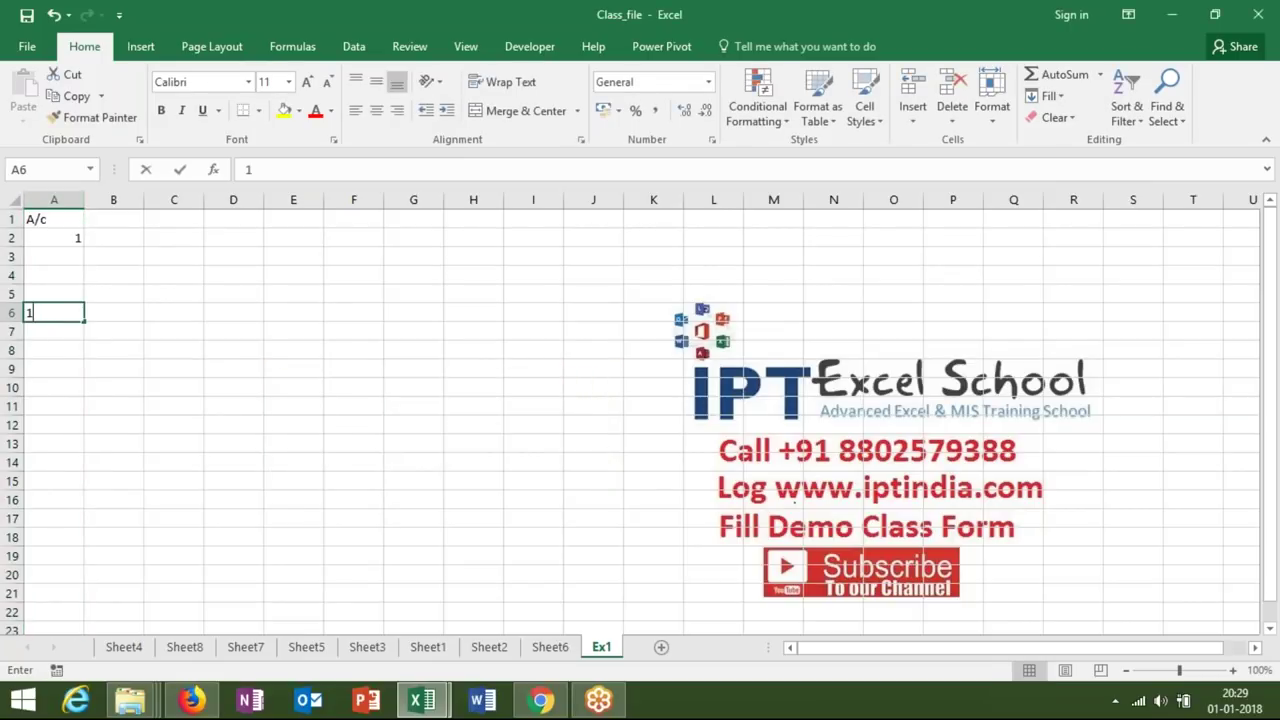
key("Return")
left_click(54, 313)
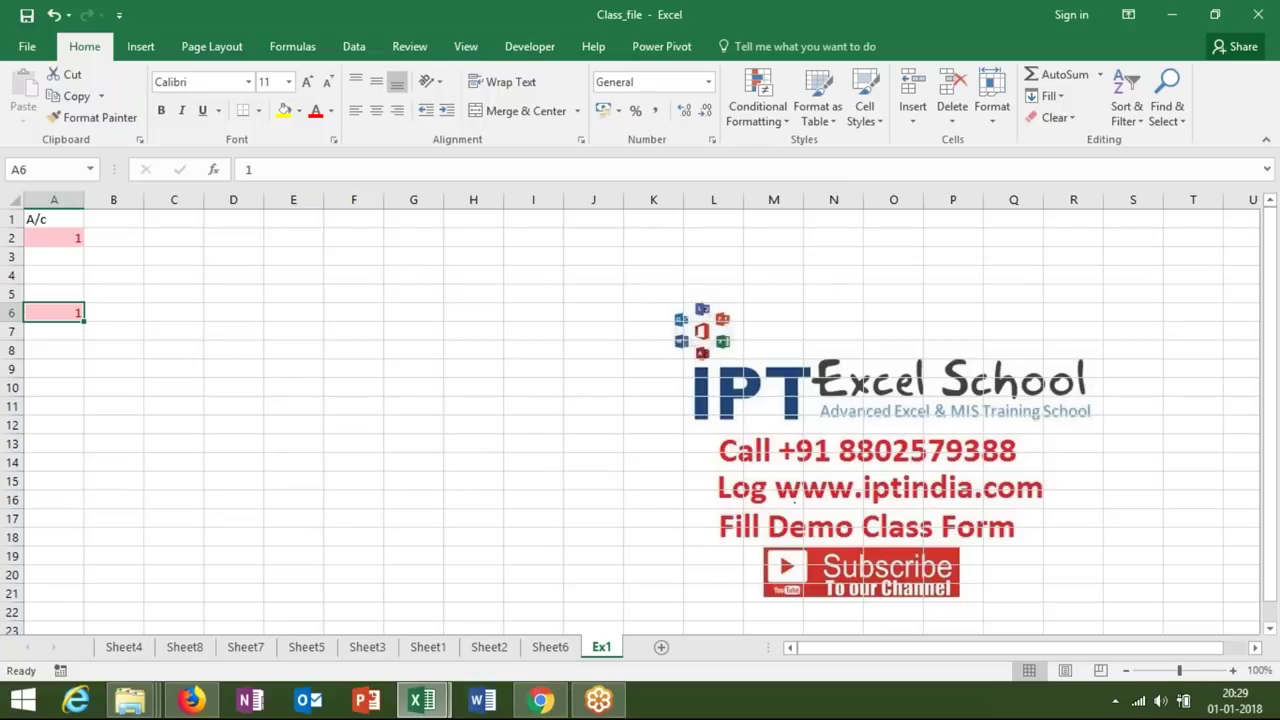
key("Delete")
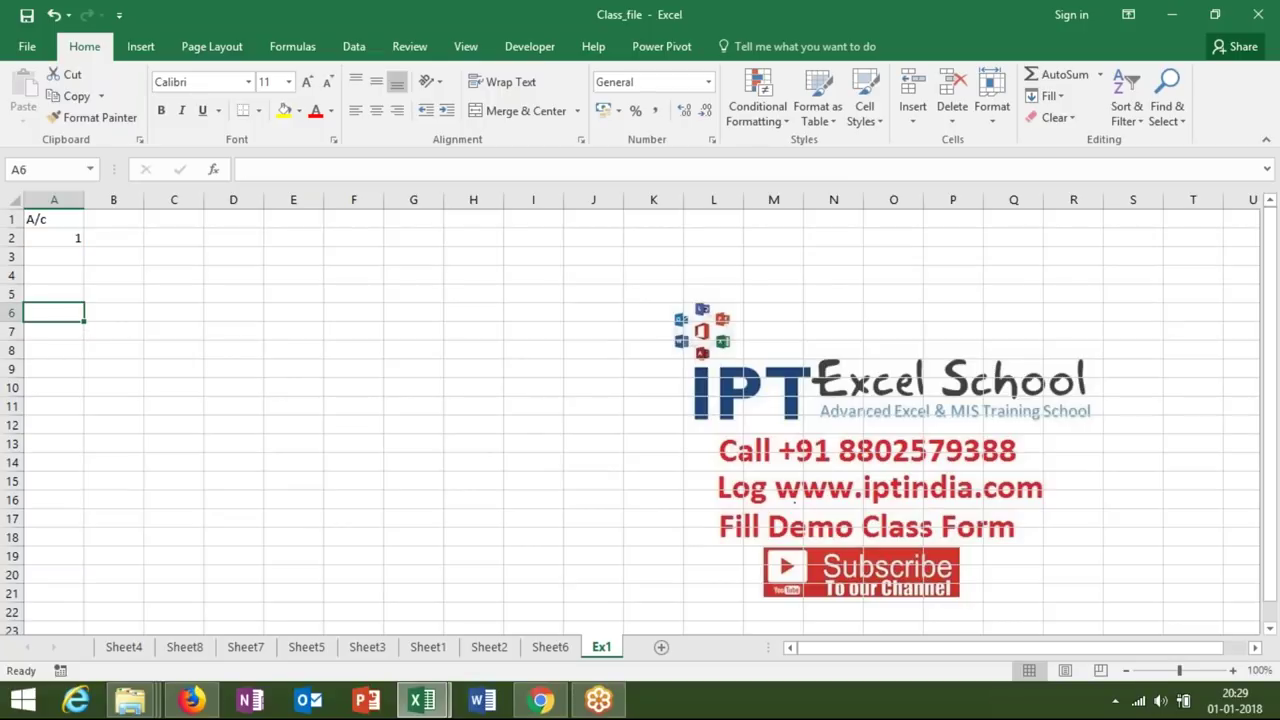
type("1")
key("Return")
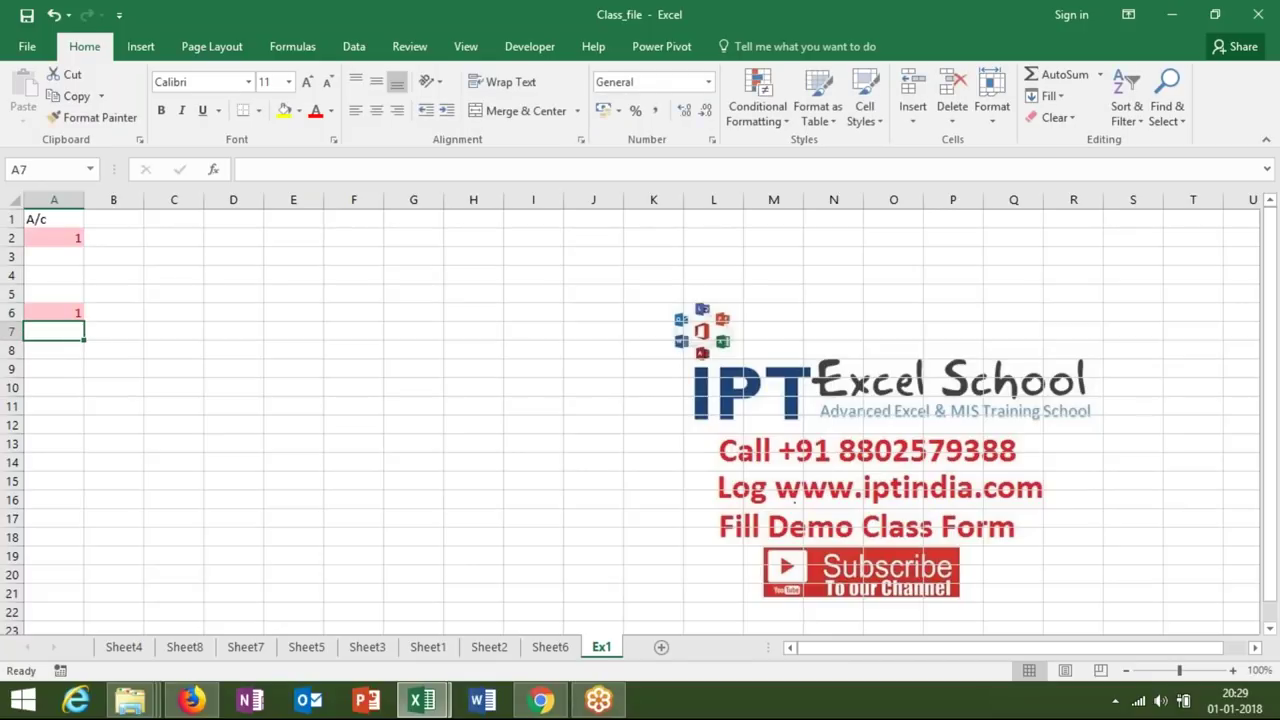
left_click(72, 241)
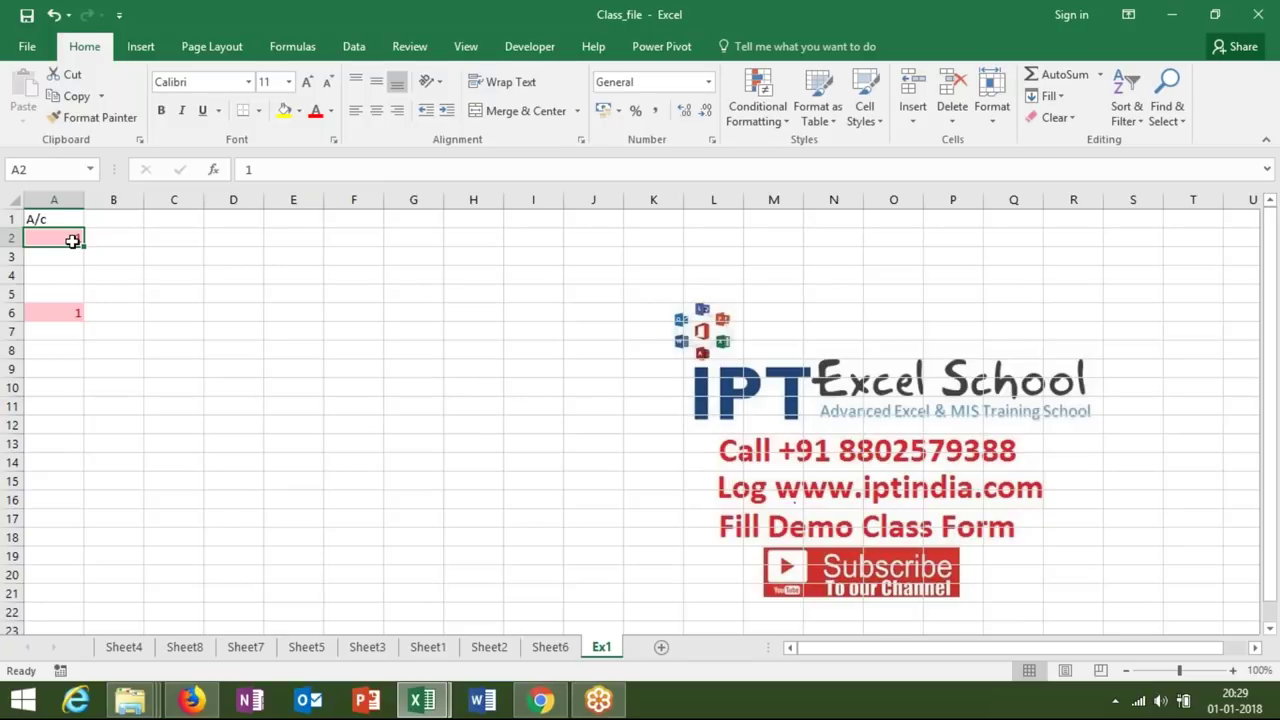
left_click(63, 311)
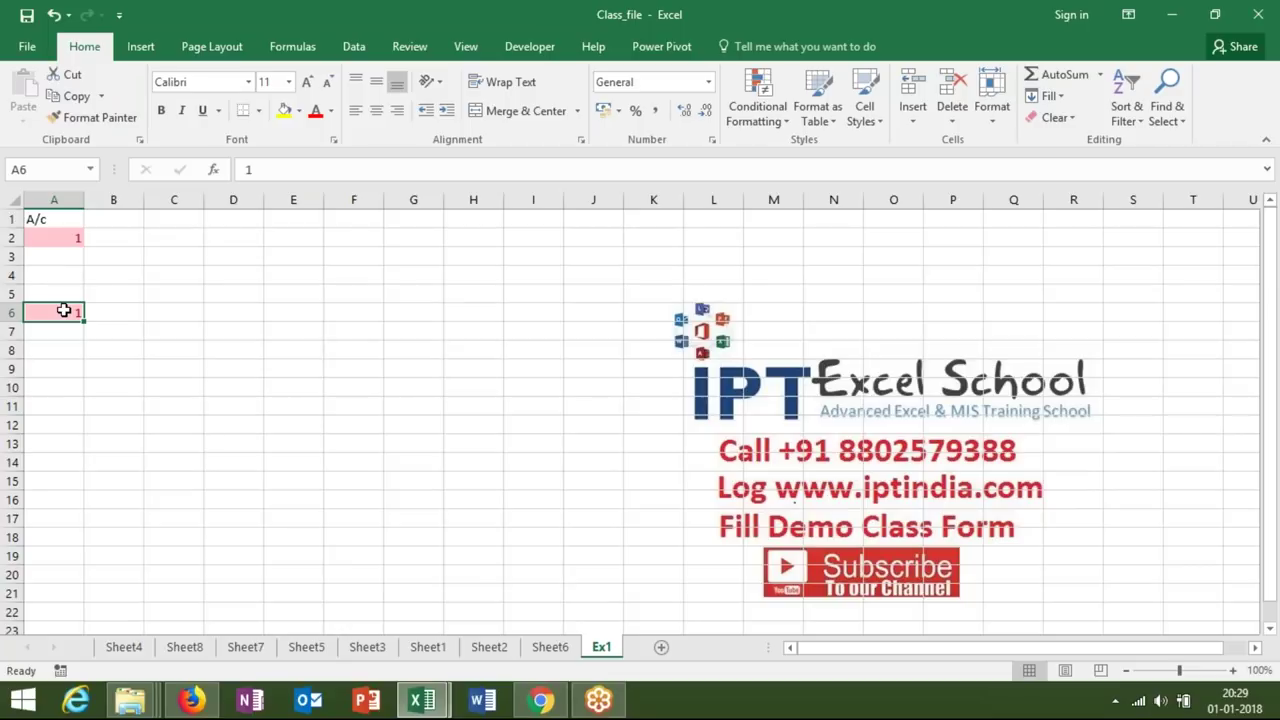
- Start a =count formula in cell B2
left_click(742, 103)
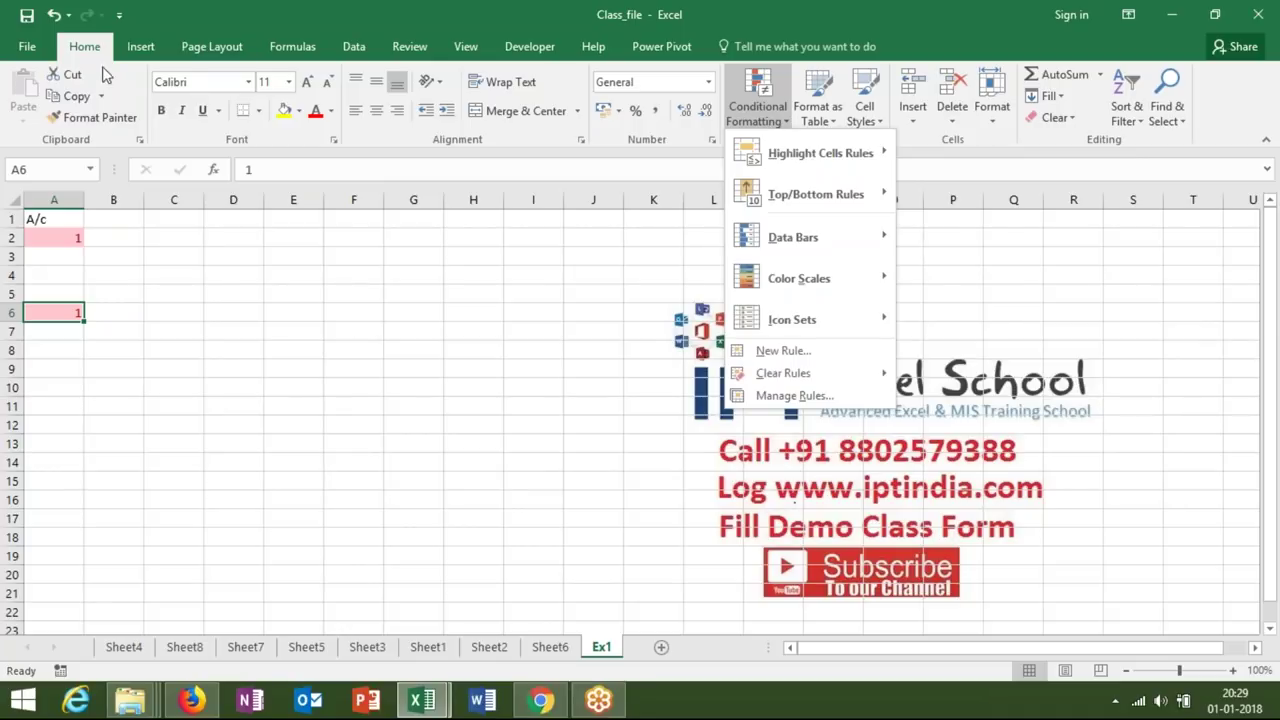
left_click(124, 265)
left_click(128, 242)
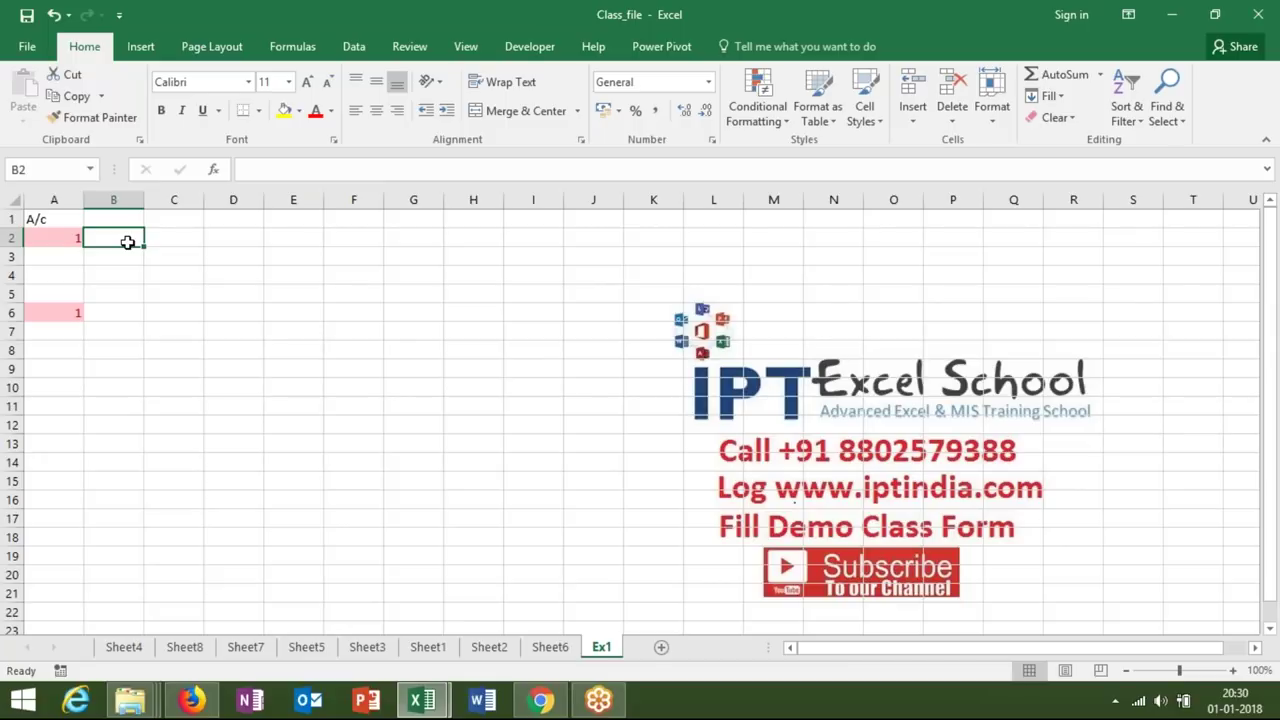
type("=count")
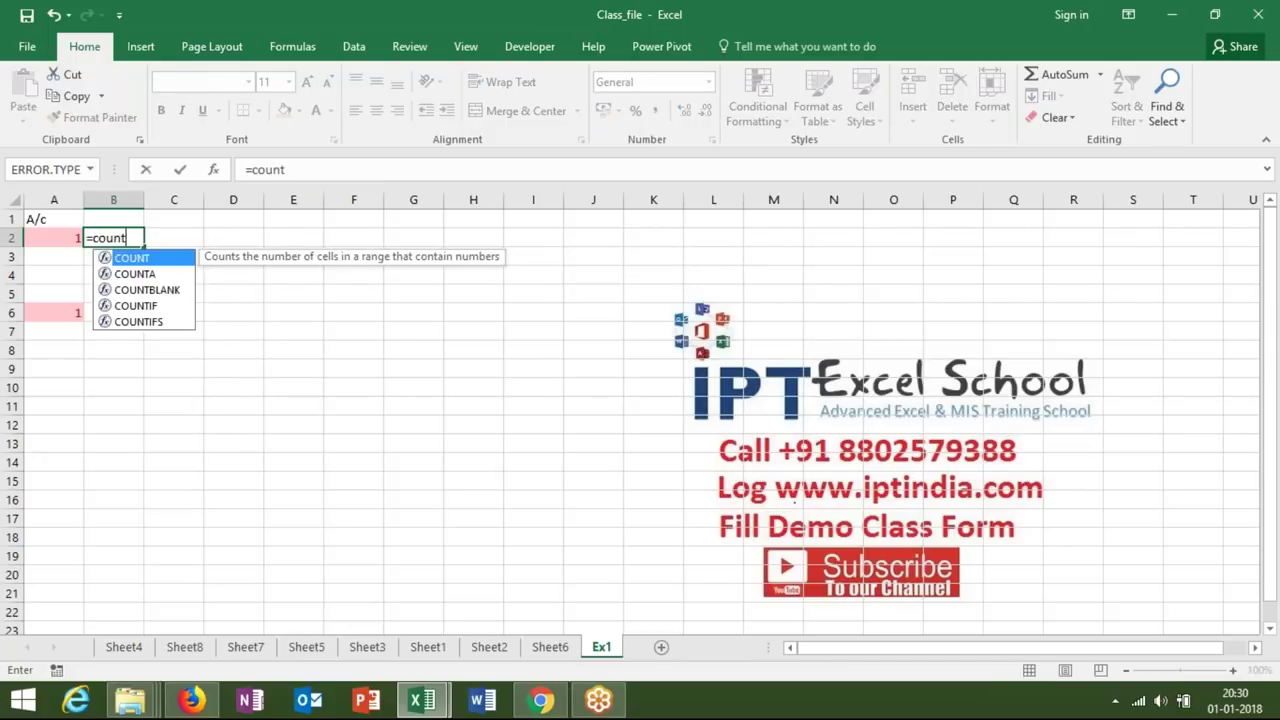
- Enter =COUNTIF(A:A,A2) in B2 and fill it down to B6
key("Down")
key("Down")
key("Down")
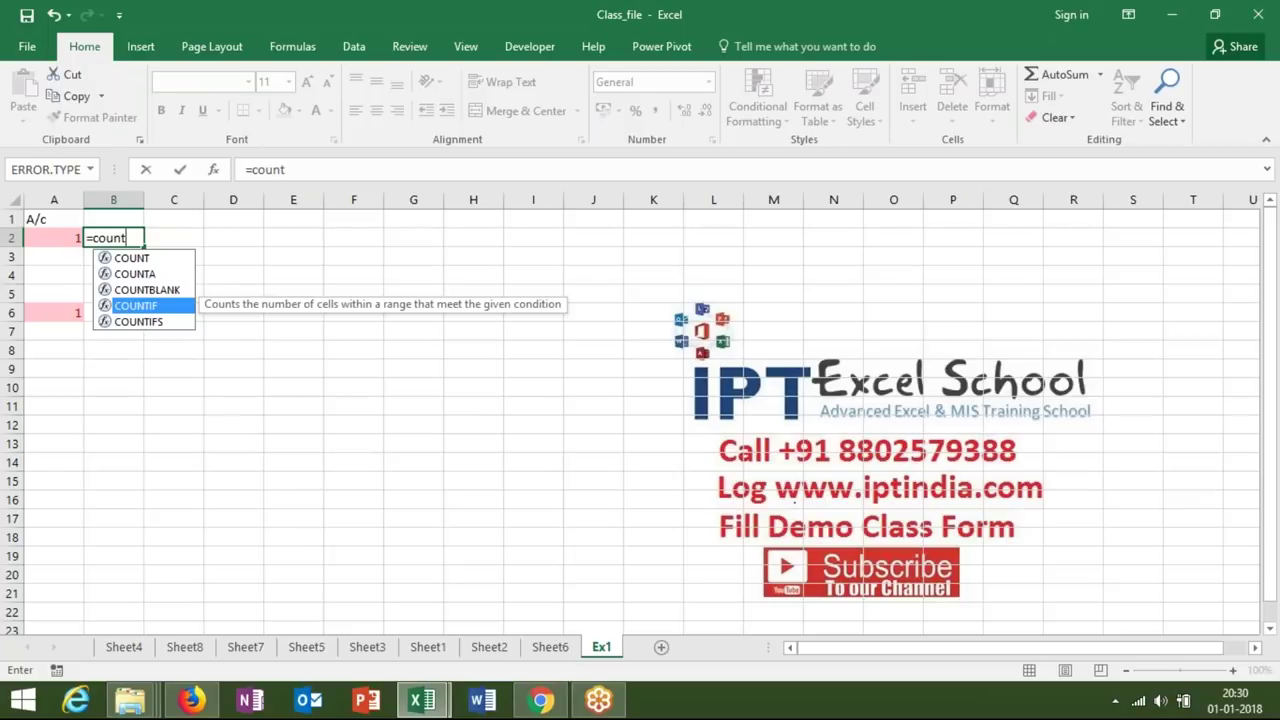
key("Tab")
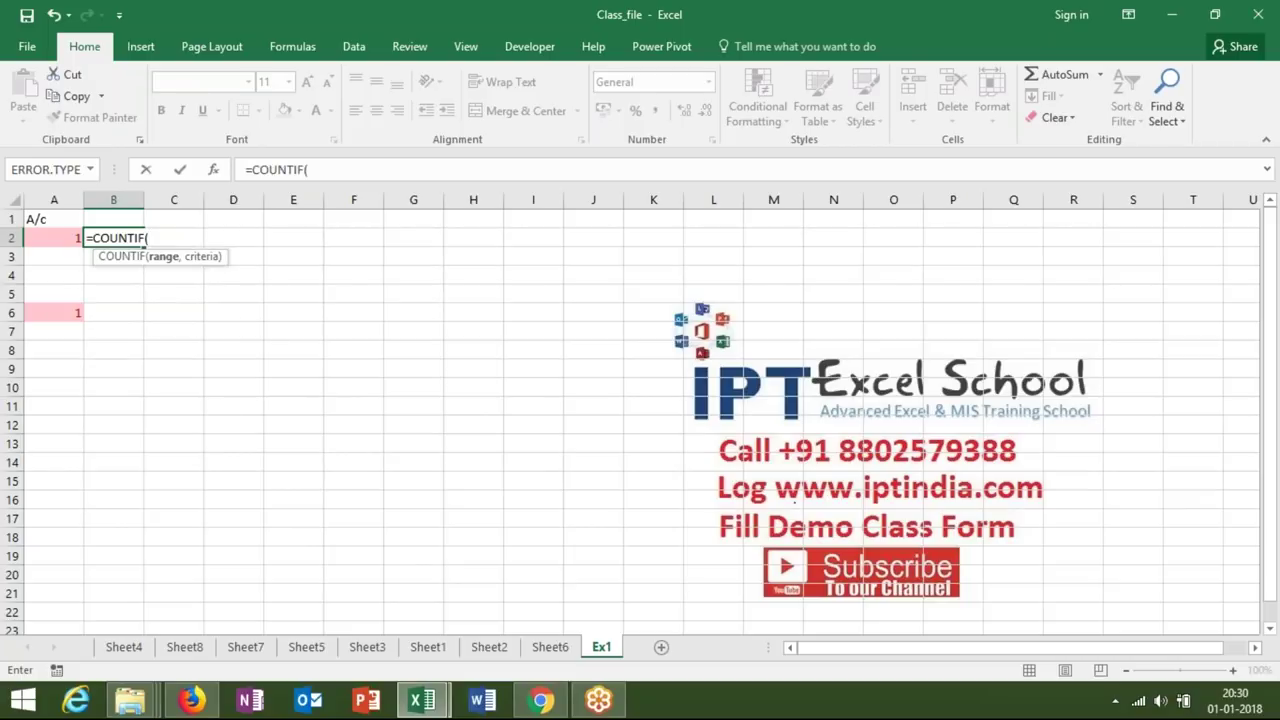
left_click(54, 199)
type(",")
left_click(51, 233)
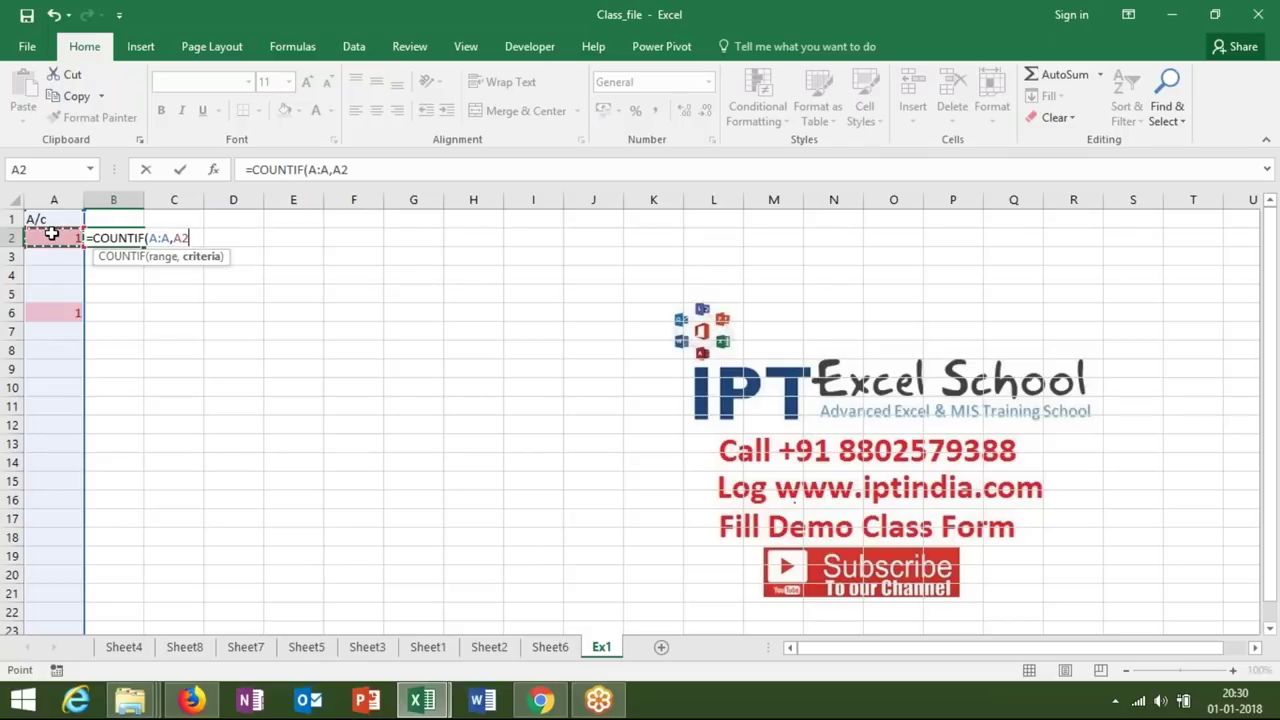
type(")")
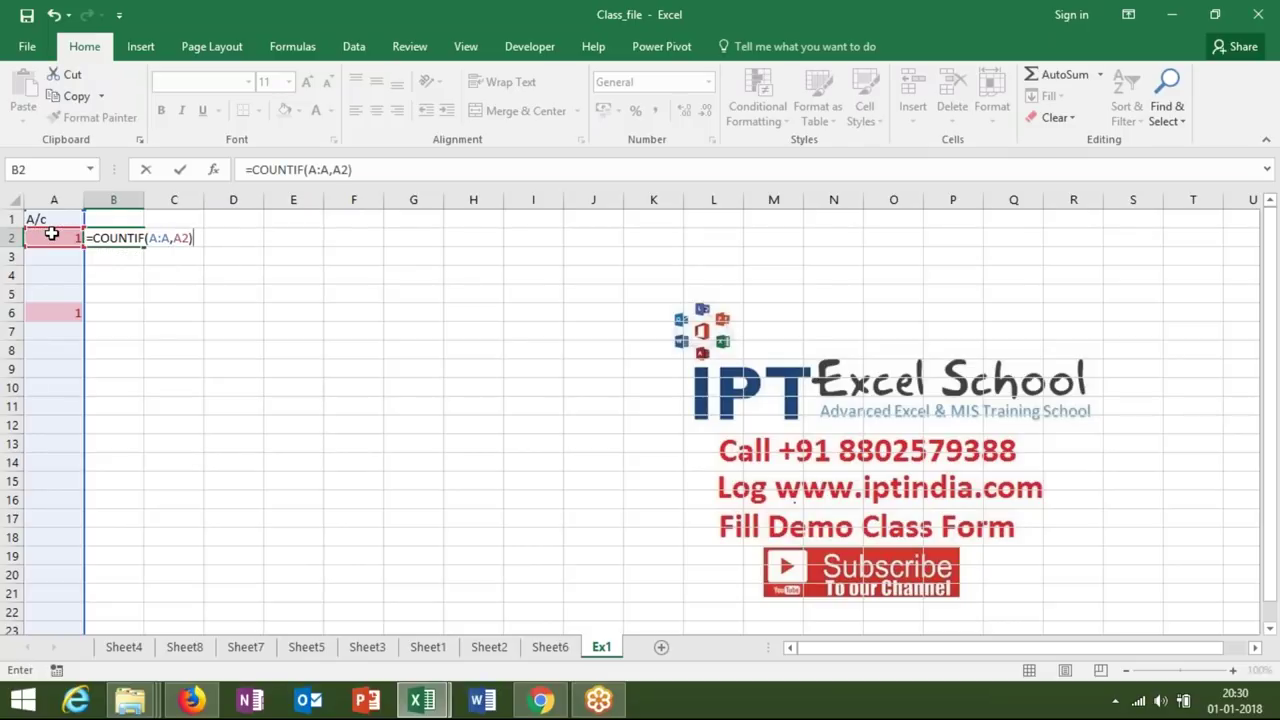
key("Return")
key("Up")
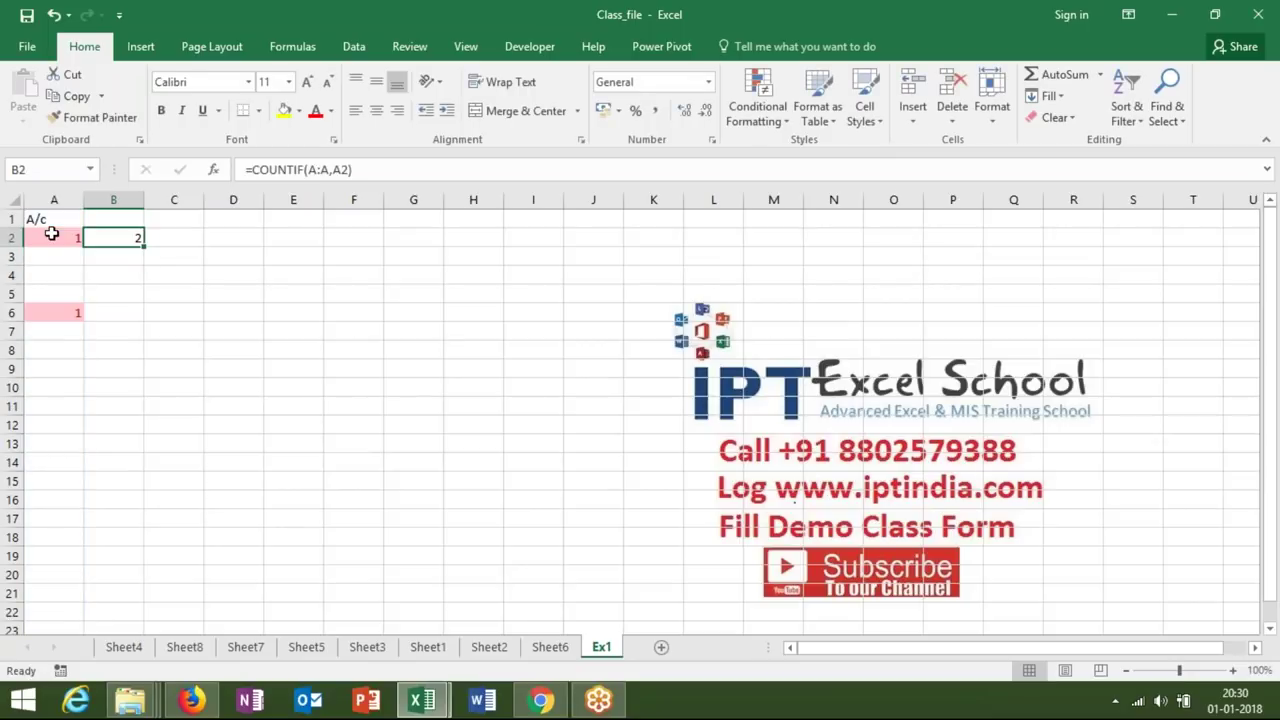
mouse_move(144, 246)
left_mouse_down()
mouse_move(136, 343)
mouse_move(135, 323)
left_mouse_up()
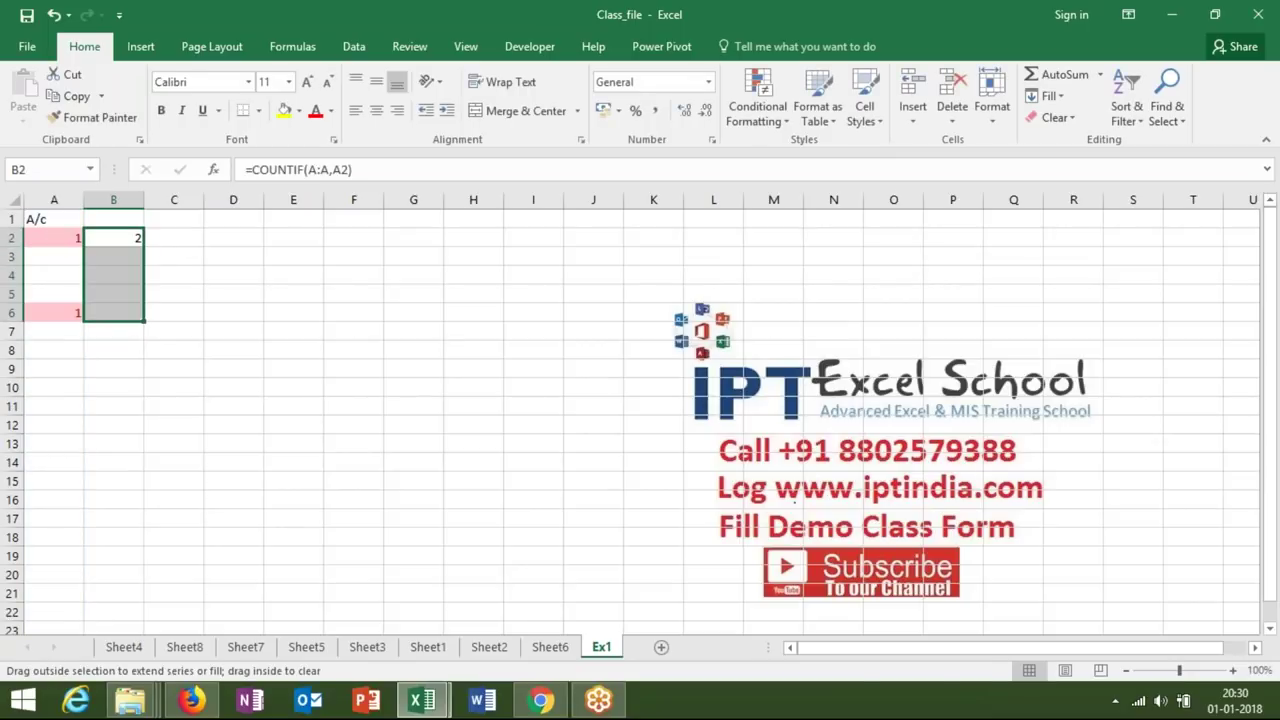
left_click(133, 316)
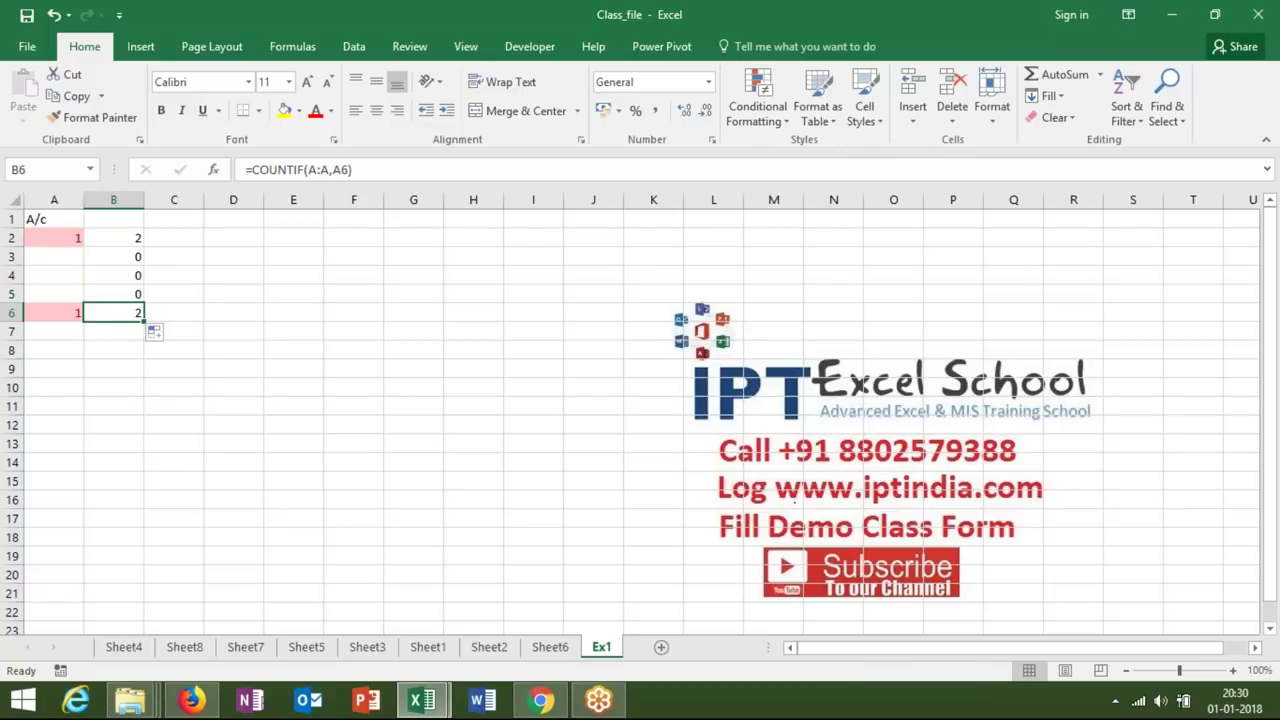
- Overwrite B2 with 1, then add 1 in A10 and 3 in B10
left_click(128, 241)
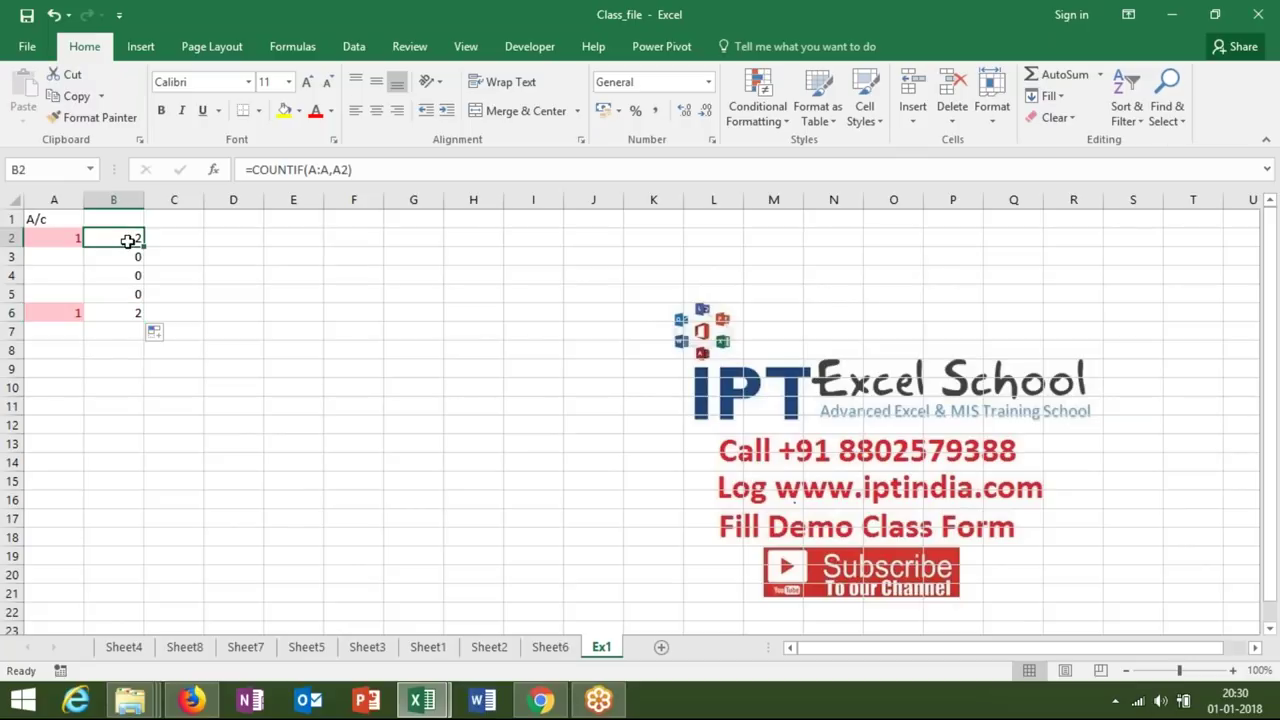
type("1")
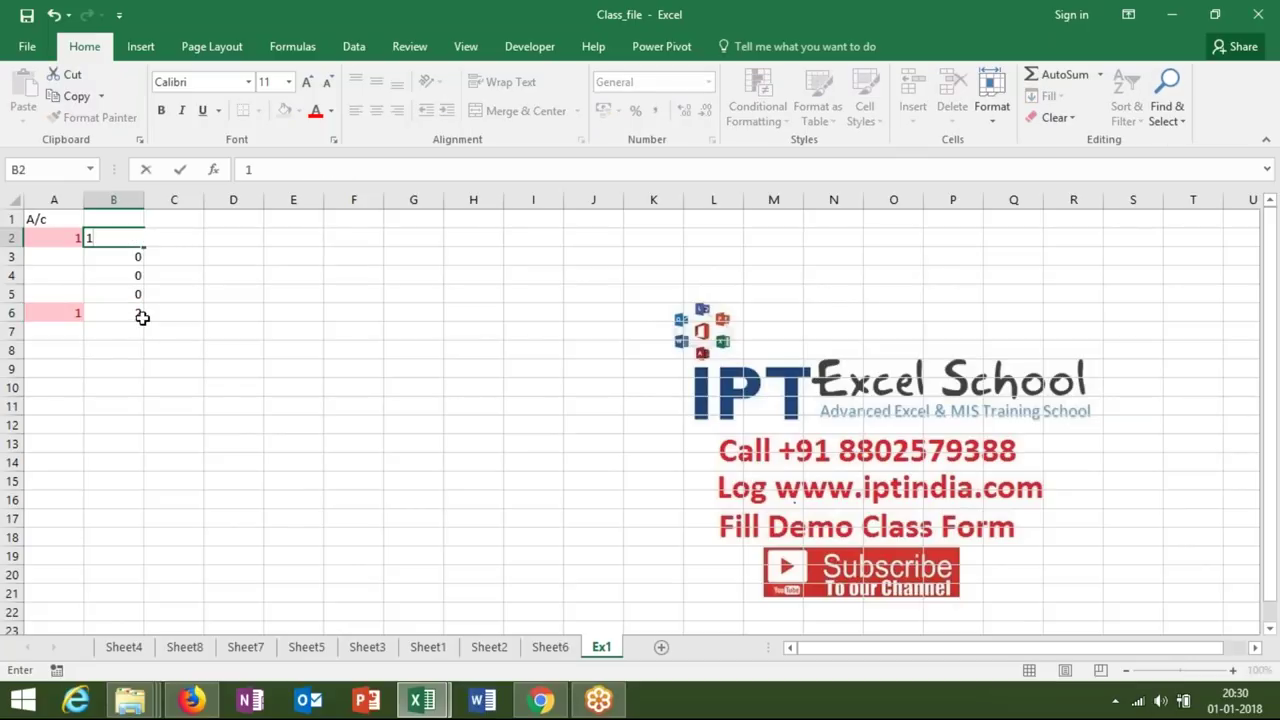
left_click(137, 314)
left_click(76, 395)
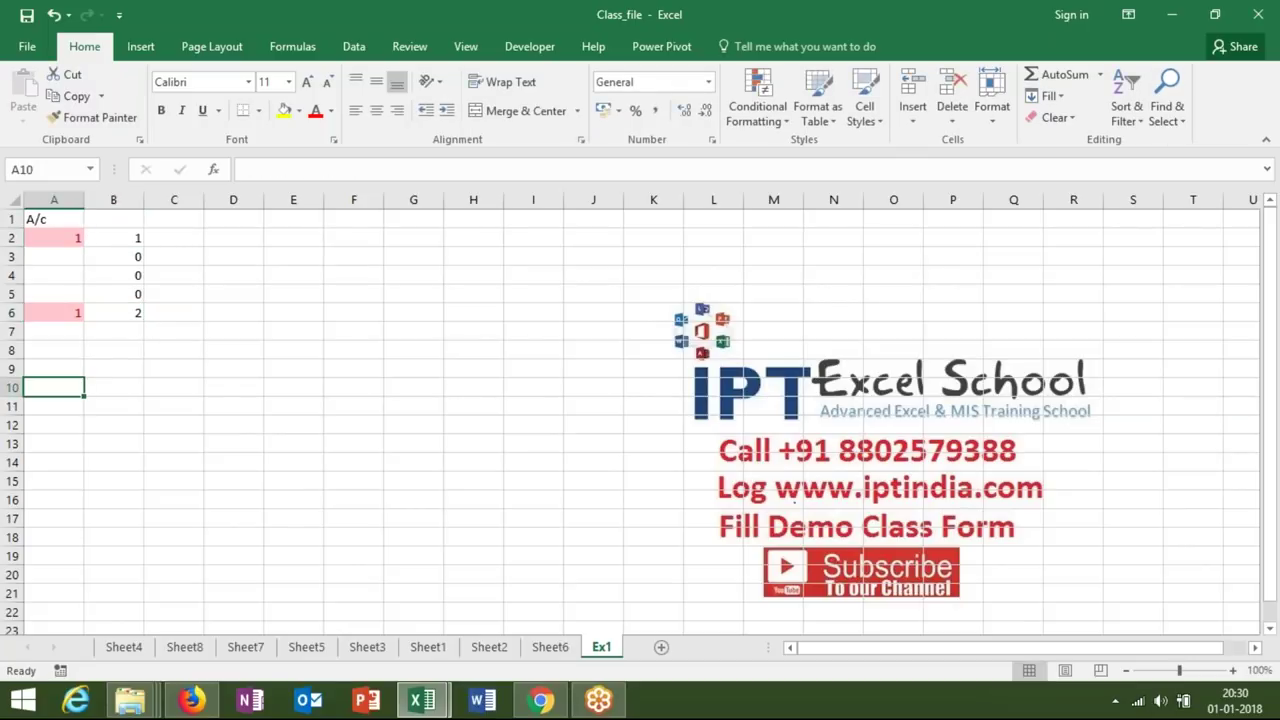
type("1")
key("Return")
left_click(100, 385)
type("3")
left_click(113, 368)
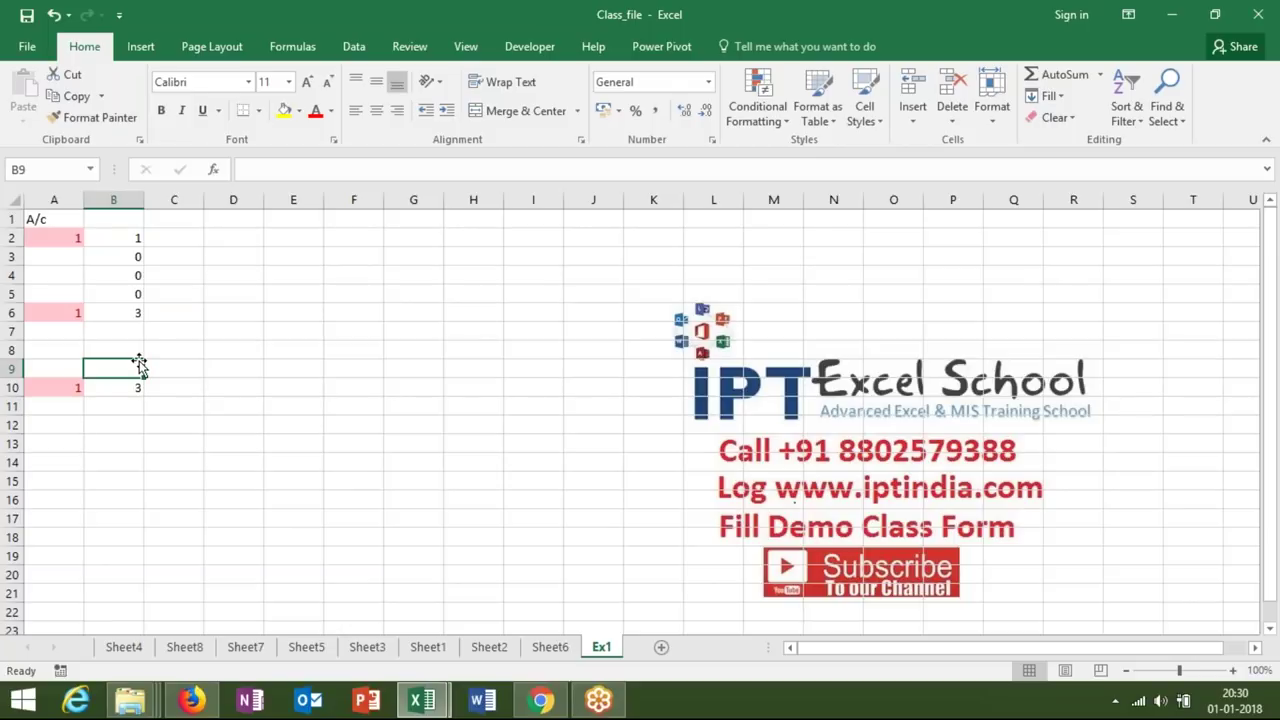
- Enter =COUNTIF(A2:A2,A2) in cell B2
left_click(128, 240)
double_click(136, 238)
type("=")
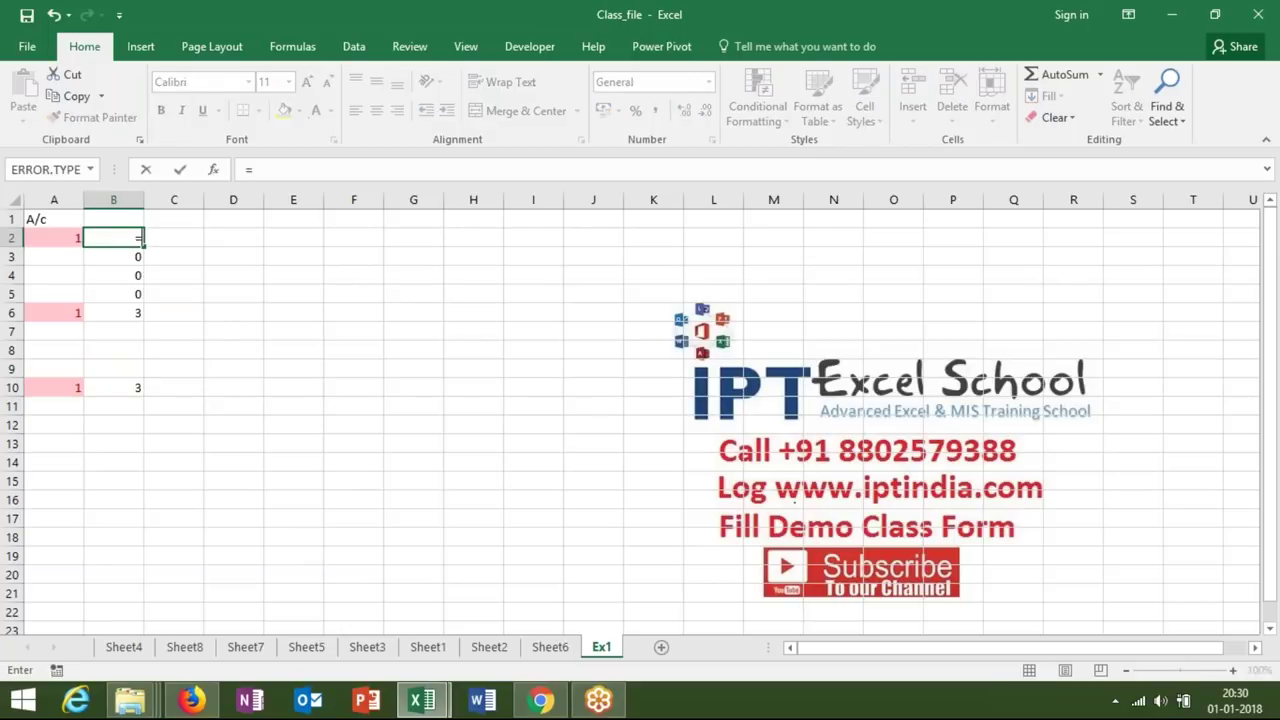
type("cou")
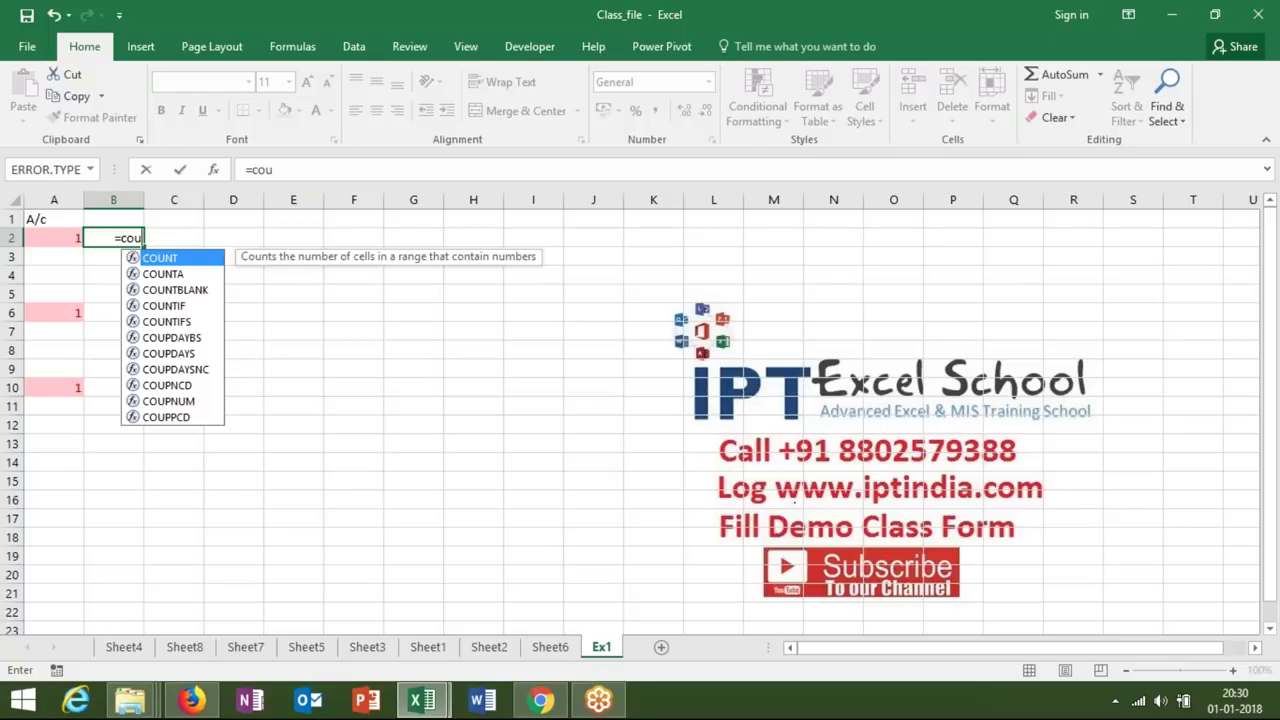
key("Down")
key("Down")
key("Down")
key("Tab")
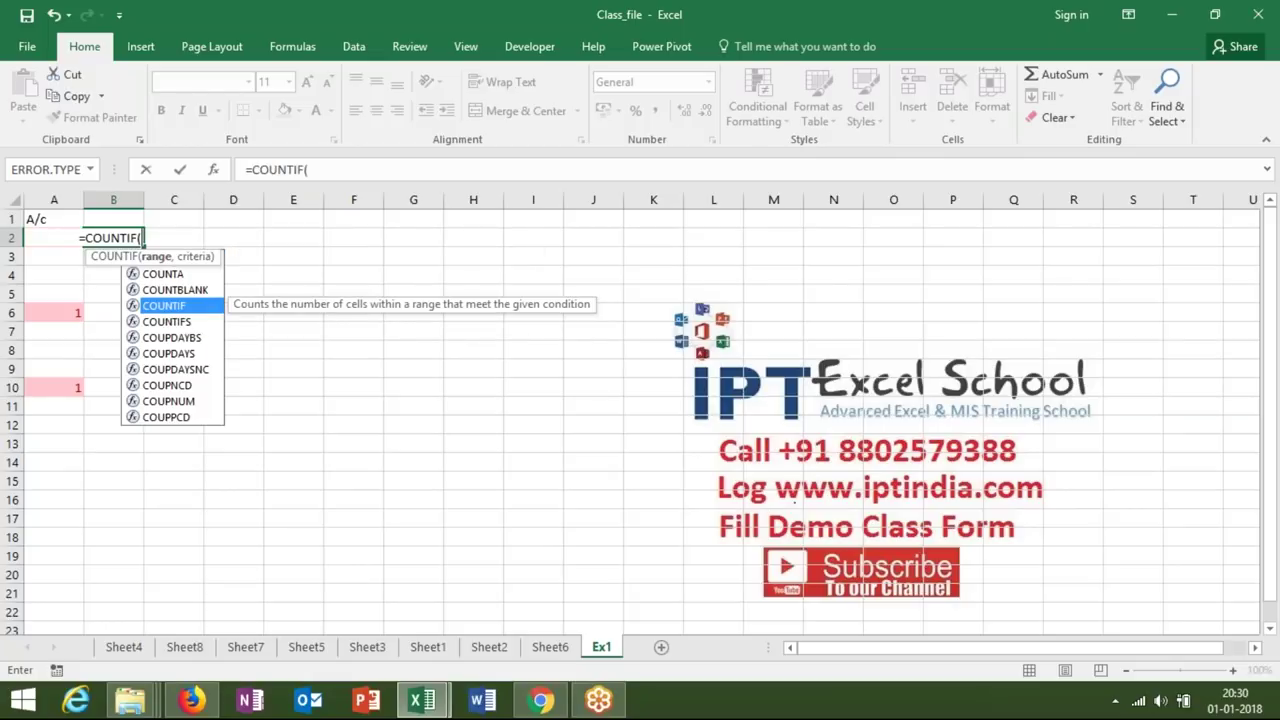
left_click(55, 229)
key("F8")
type(",")
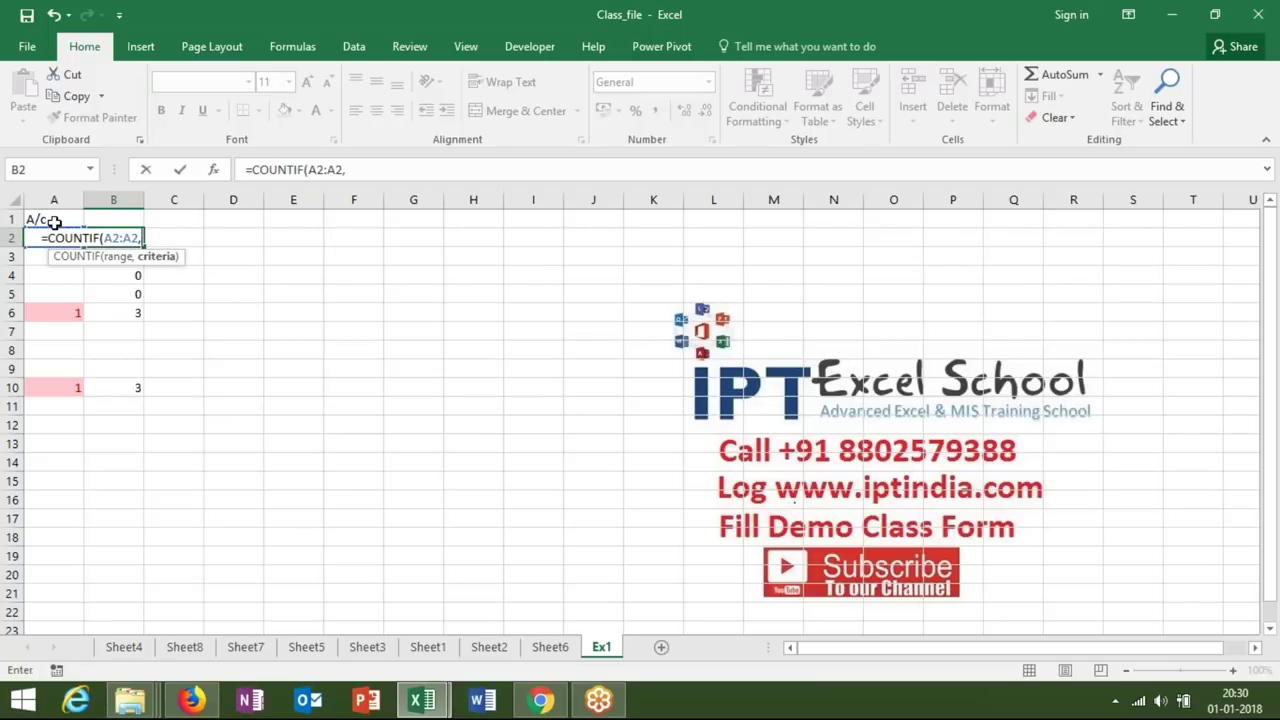
left_click(34, 221)
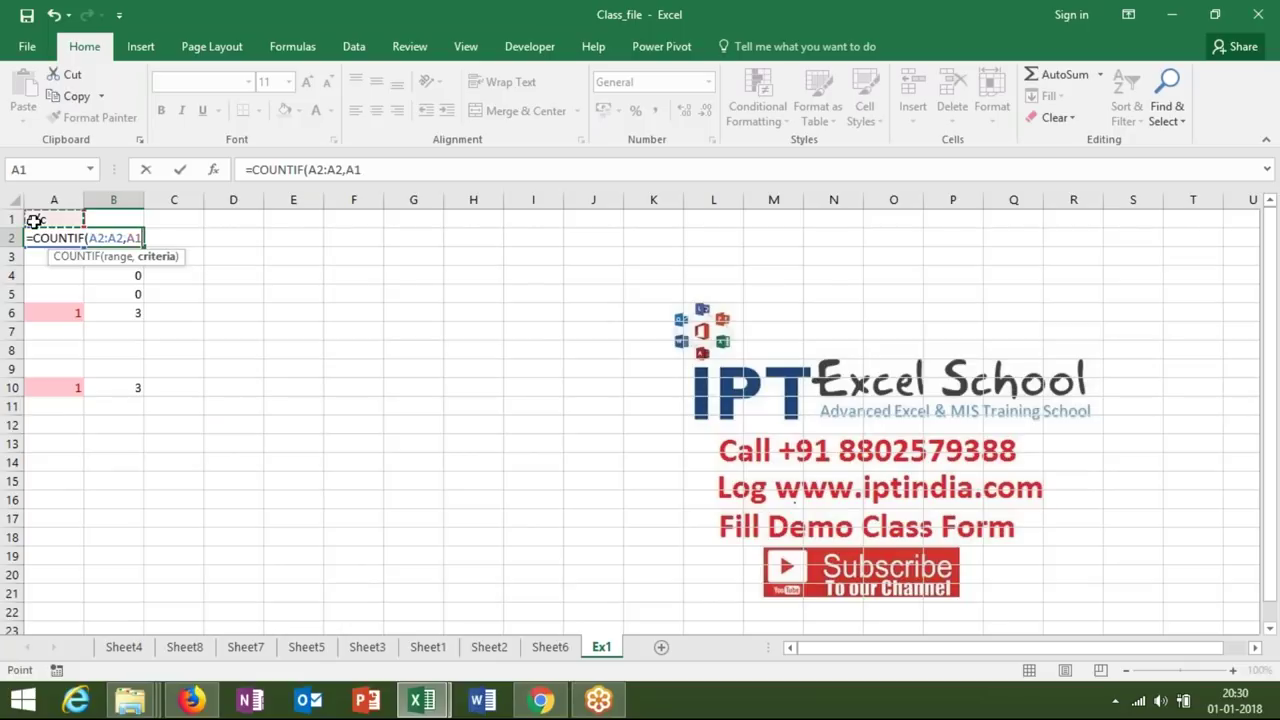
key("Down")
type(")")
key("ctrl+Return")
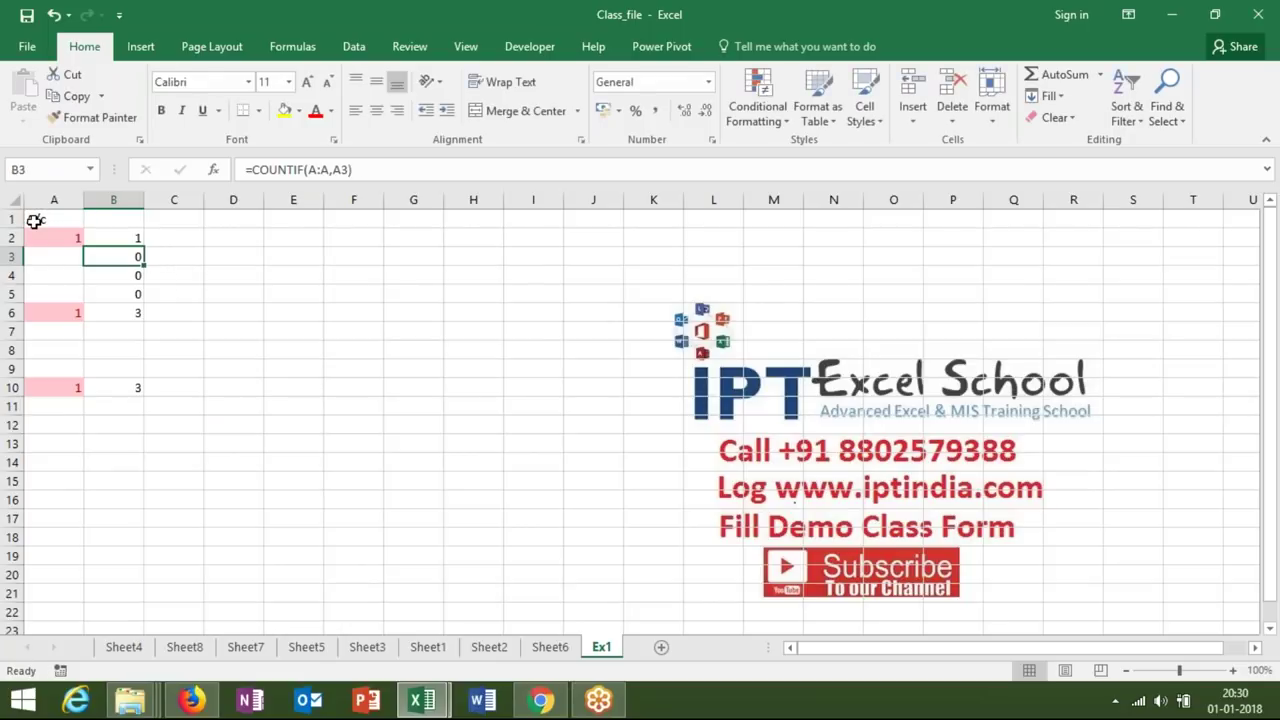
- Lock the range start as $A$2 and fill the running count down to B10
double_click(127, 241)
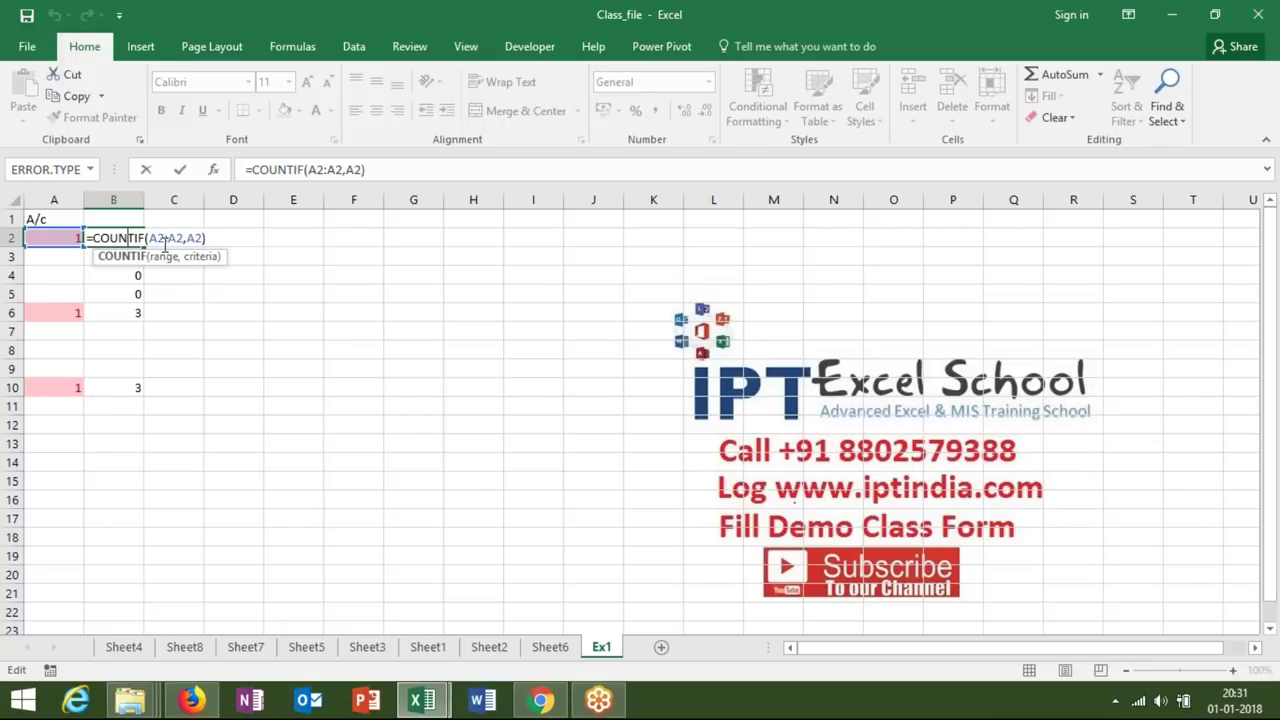
left_click(152, 238)
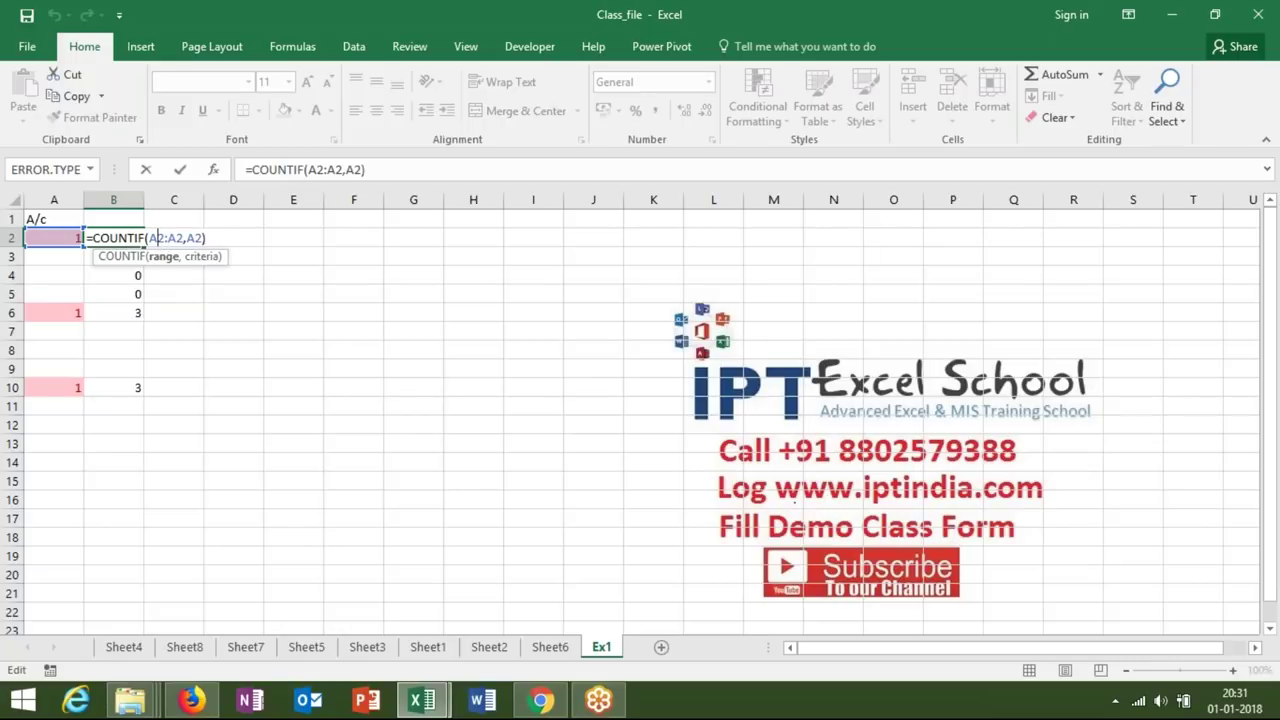
key("F4")
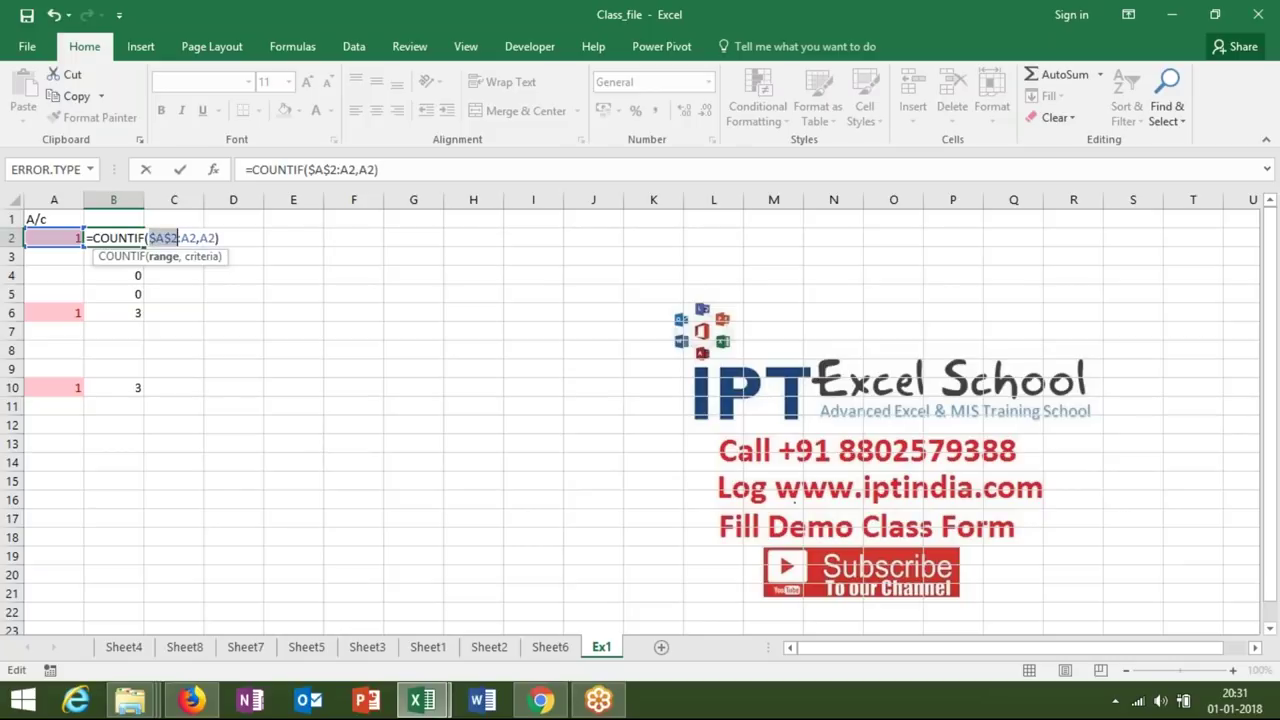
key("ctrl+Return")
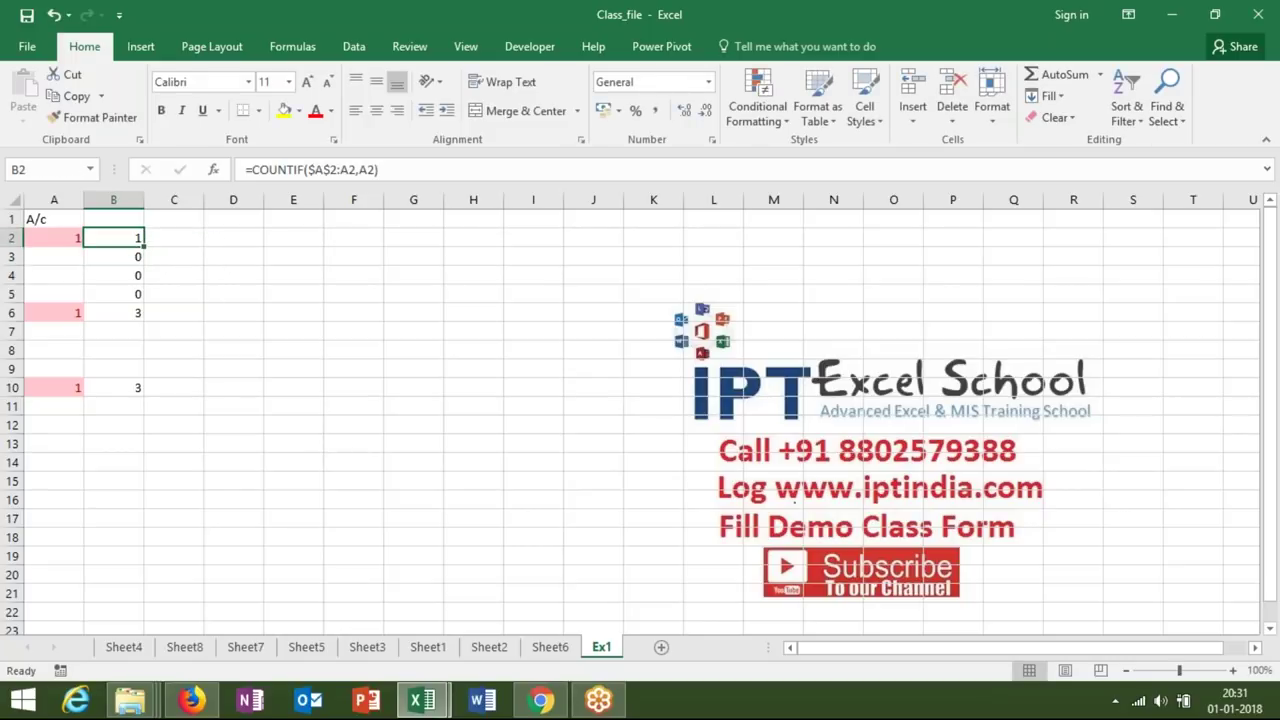
left_click_drag(145, 246, 140, 266)
key("F2")
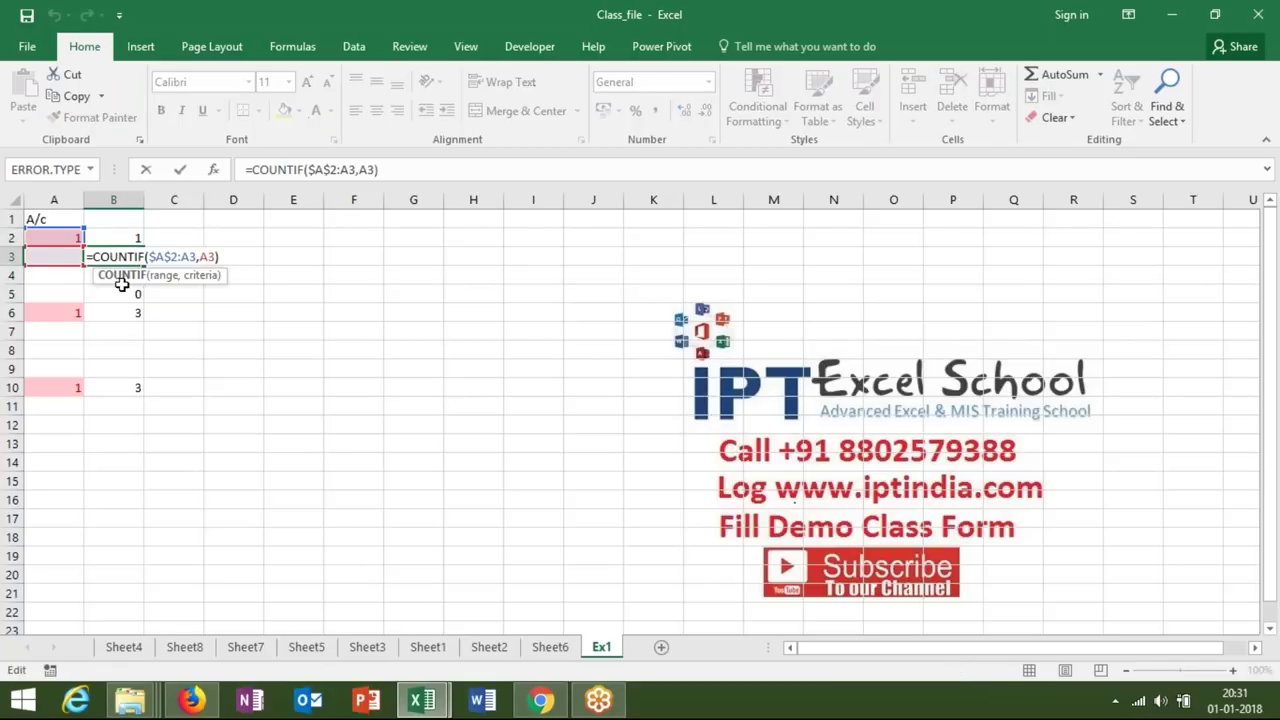
key("ctrl+Return")
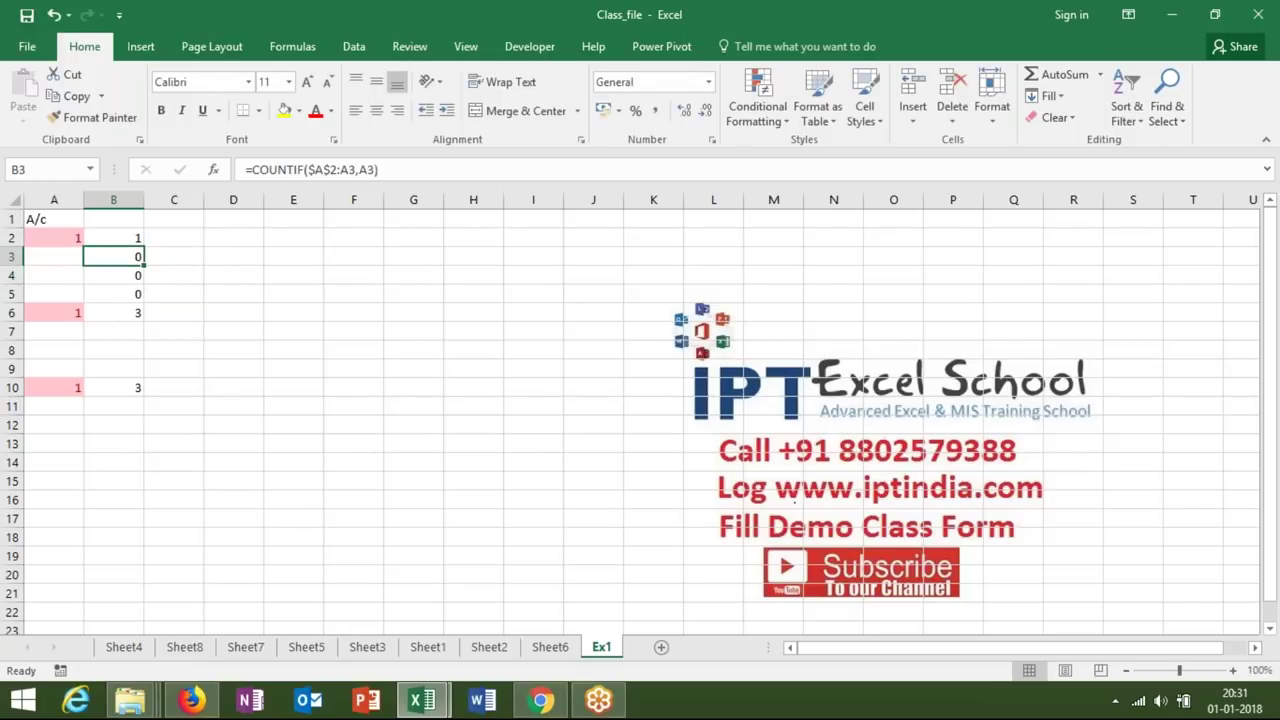
left_click_drag(144, 265, 142, 316)
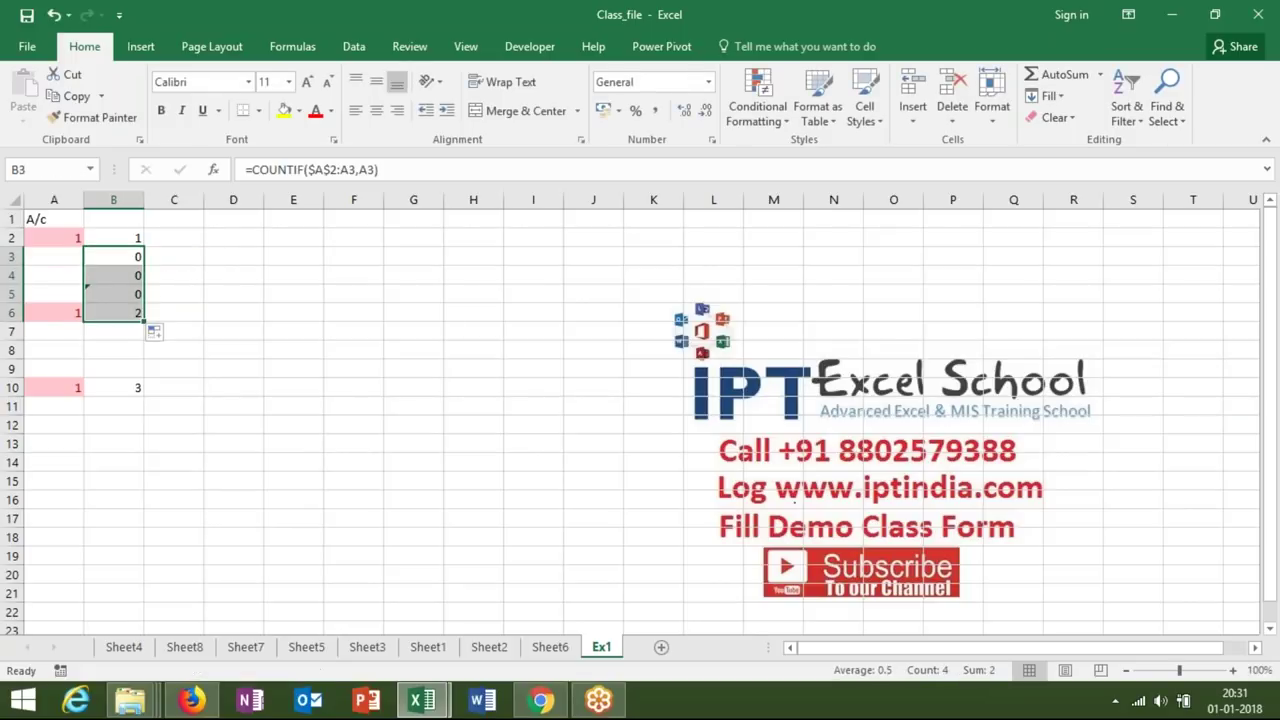
double_click(120, 313)
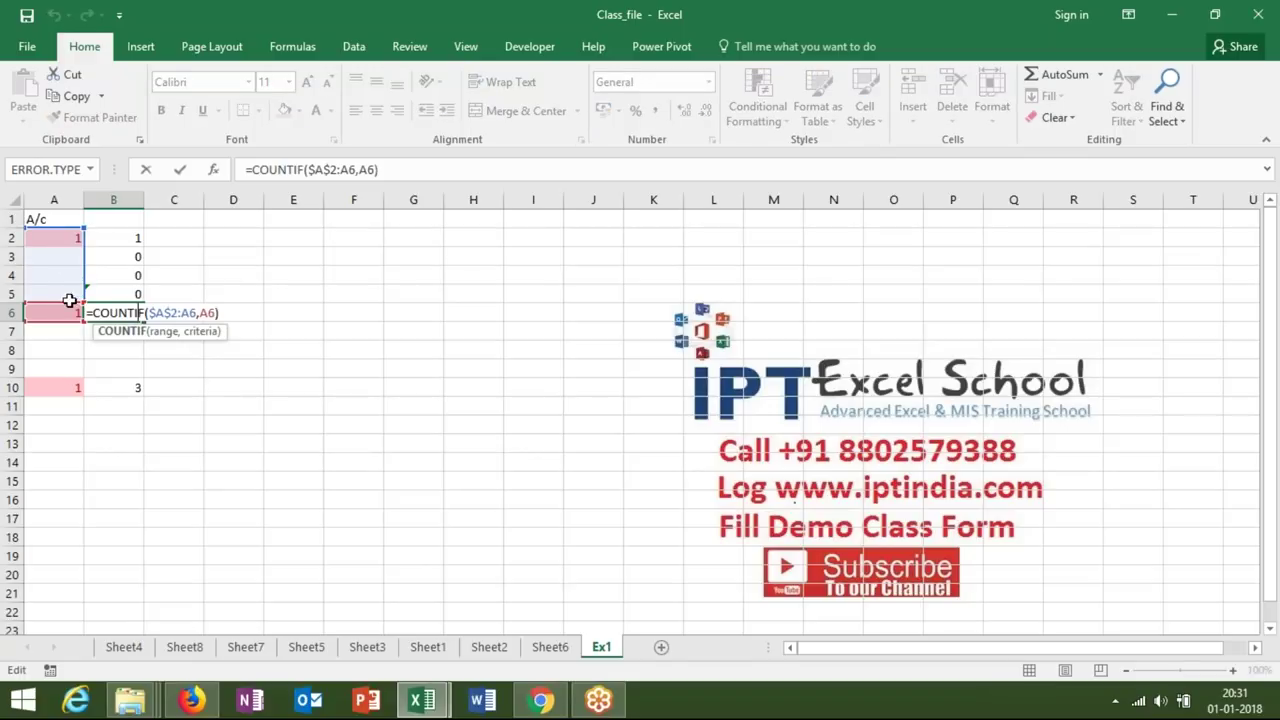
type("\\")
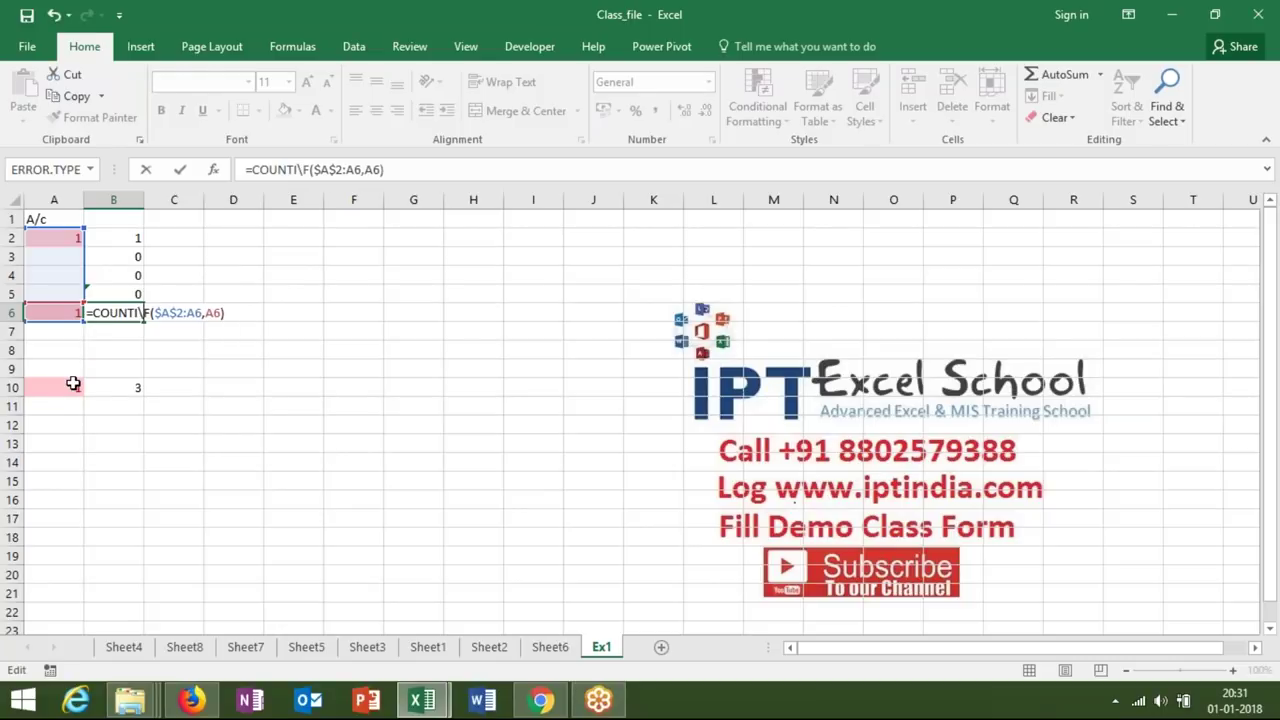
key("Escape")
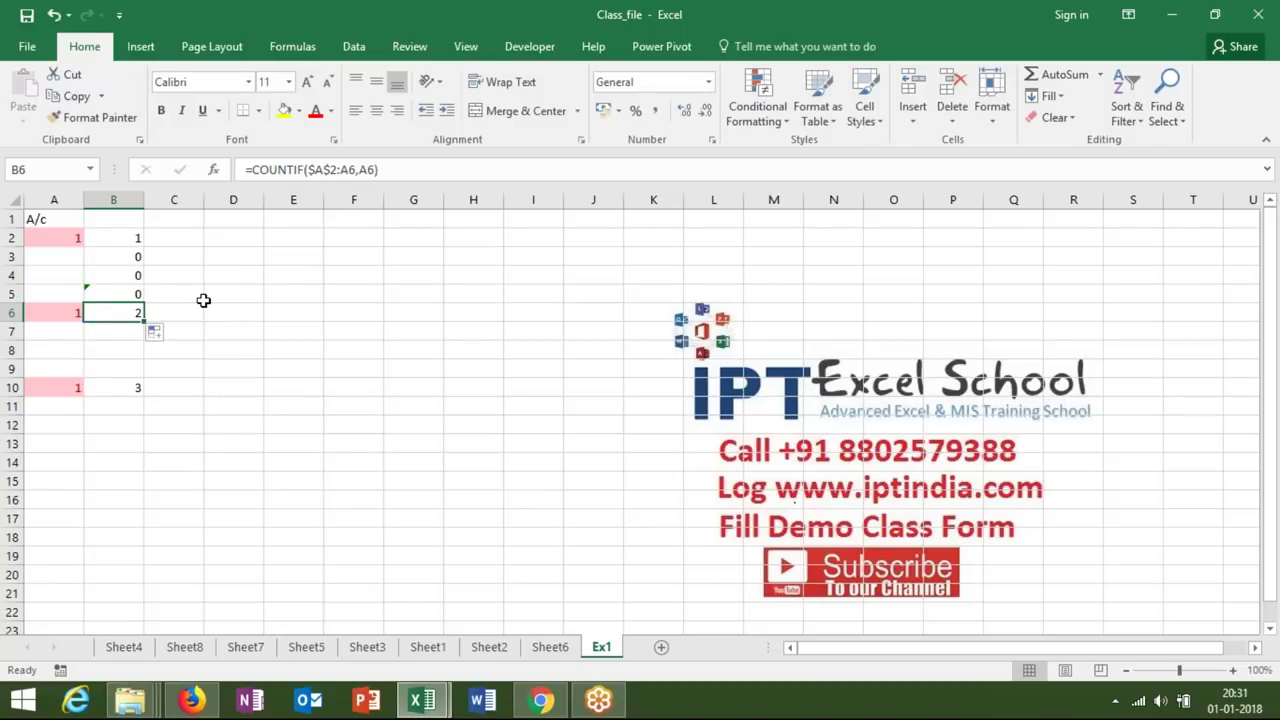
left_click_drag(144, 321, 142, 398)
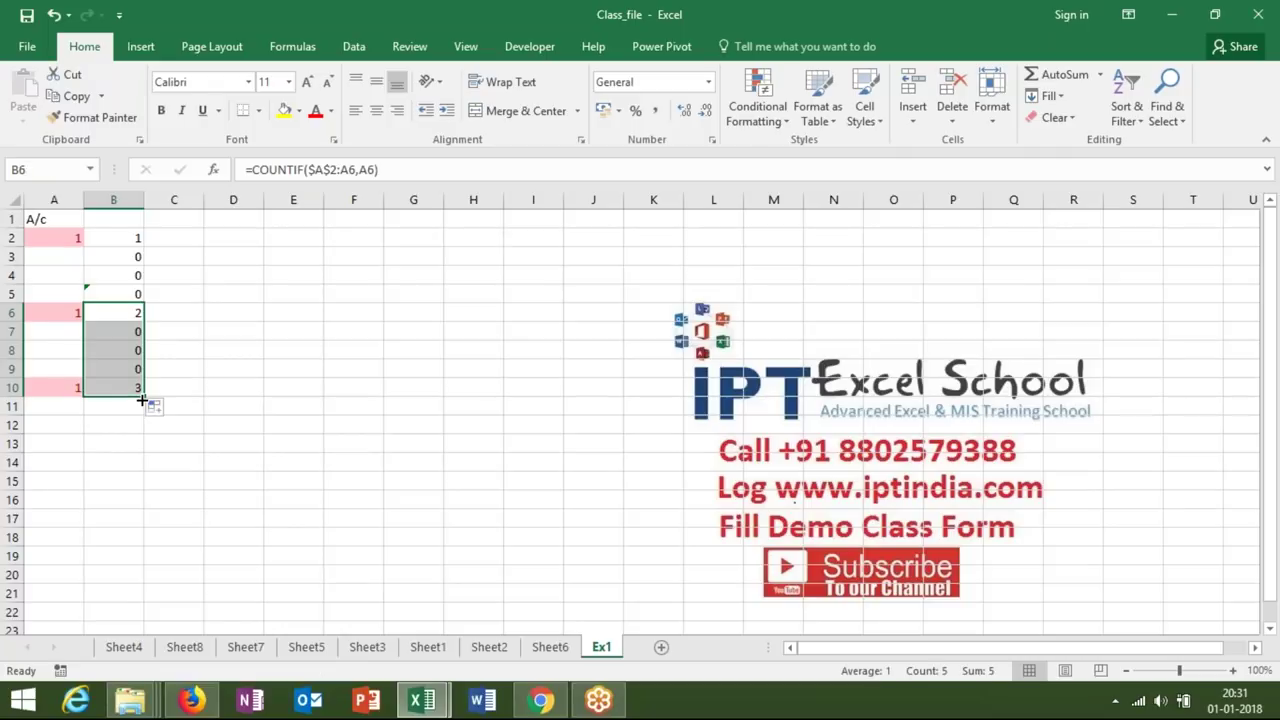
- Enter 1 in cell A4 so the running counts update
left_click(63, 277)
type("1")
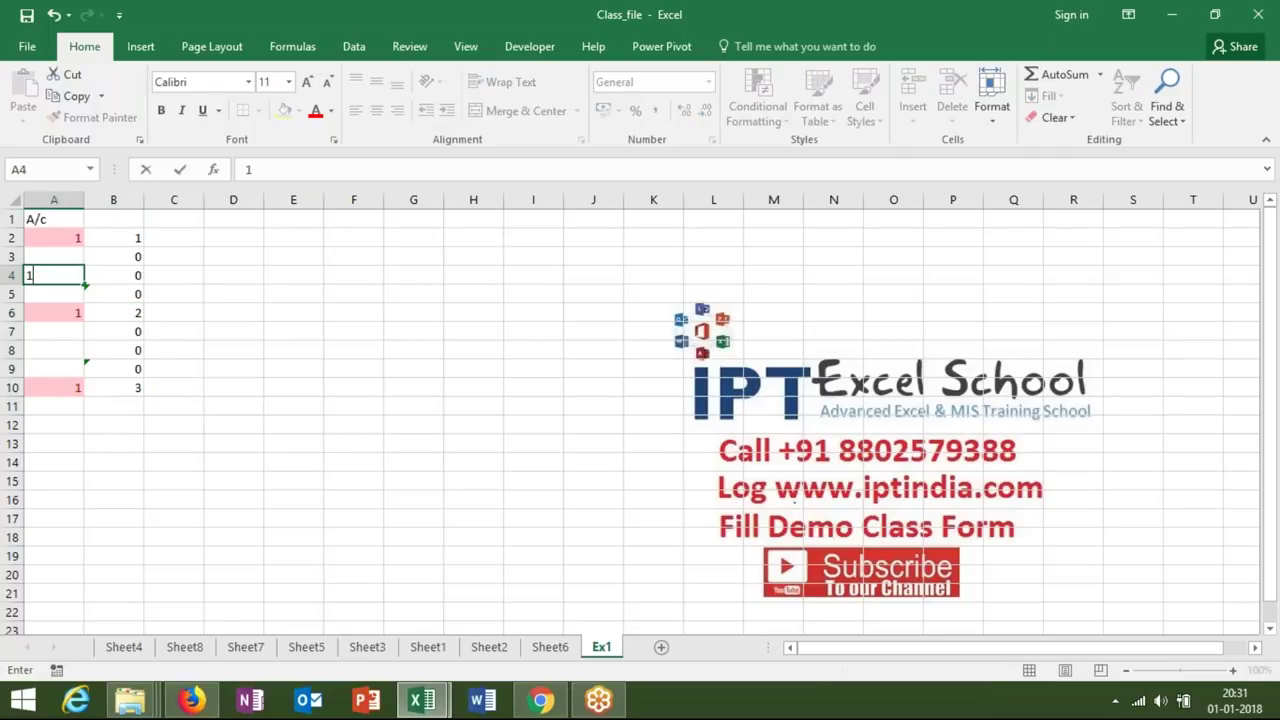
key("Return")
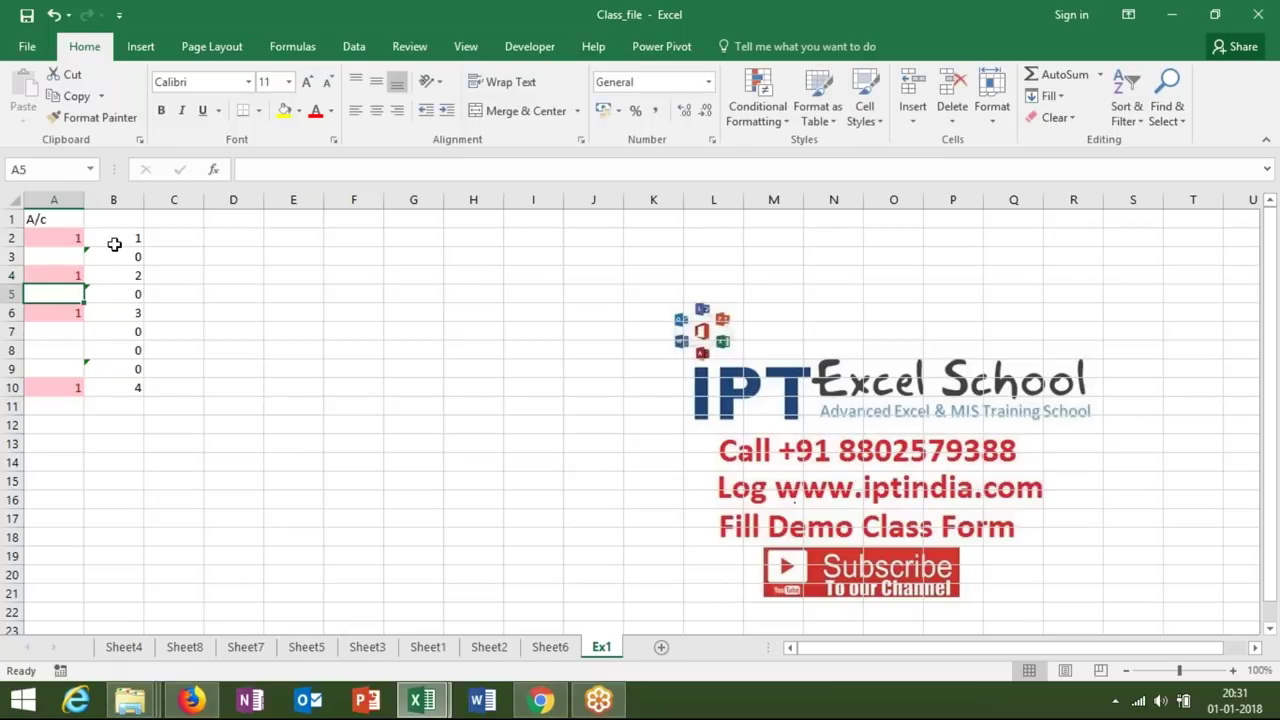
- Clear all conditional formatting rules from the entire sheet
left_click(754, 95)
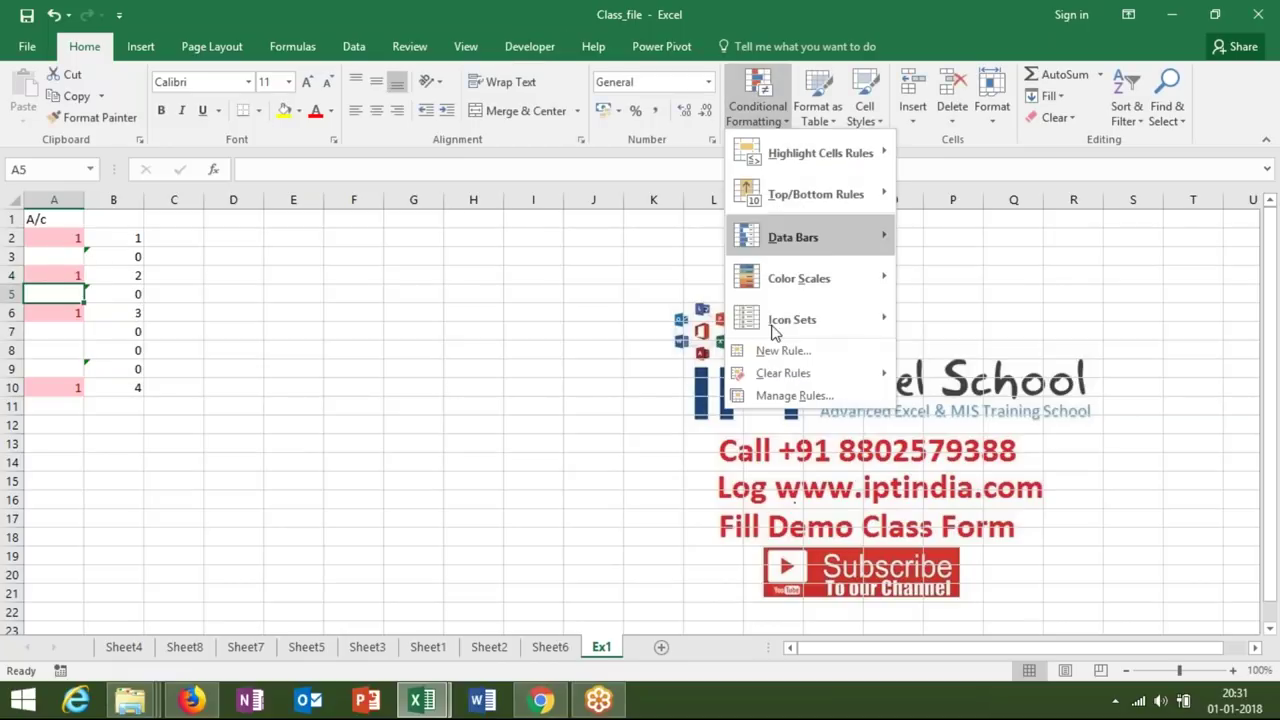
mouse_move(827, 383)
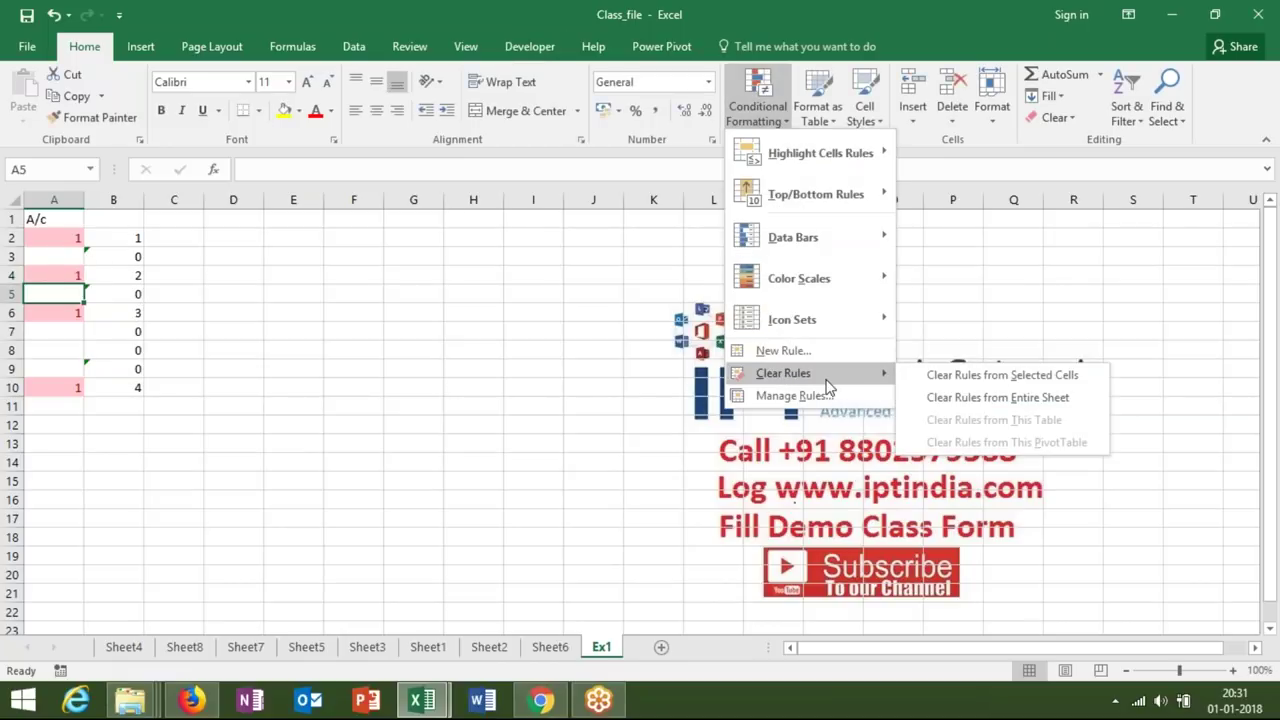
left_click(927, 405)
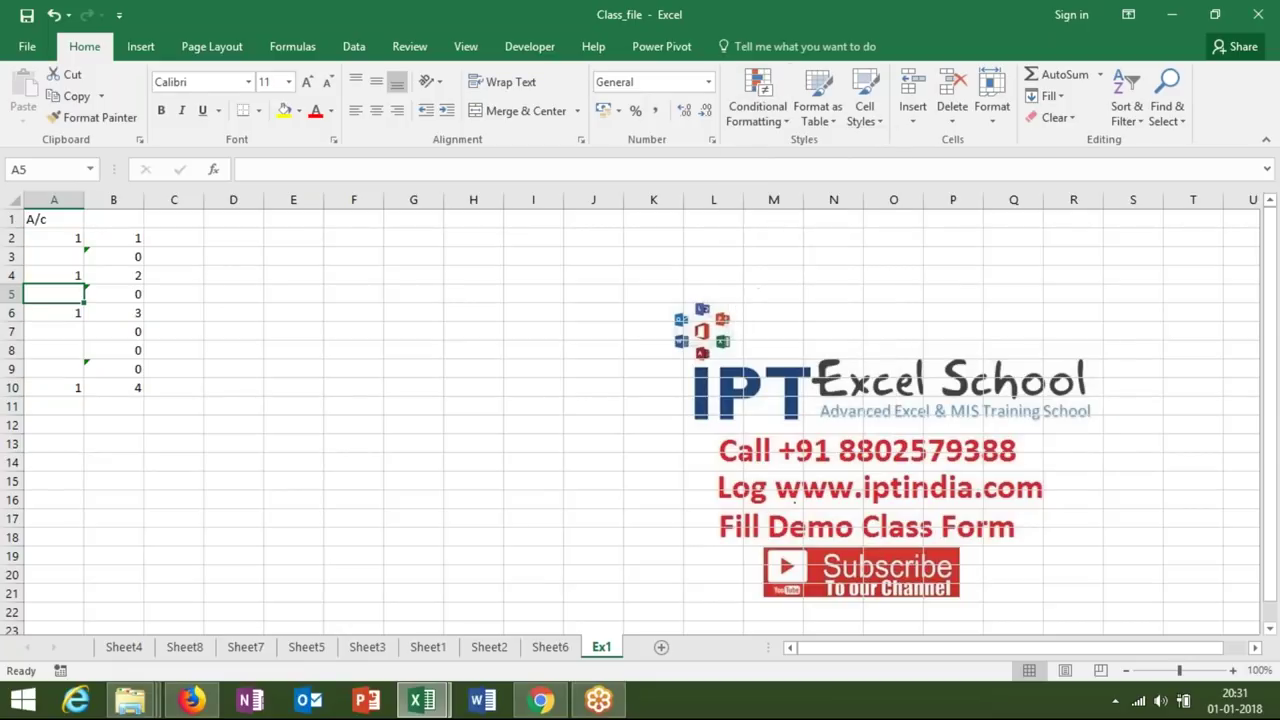
- Copy the running-count formula text from B2 without changing the cell
left_click(71, 236)
left_click(115, 237)
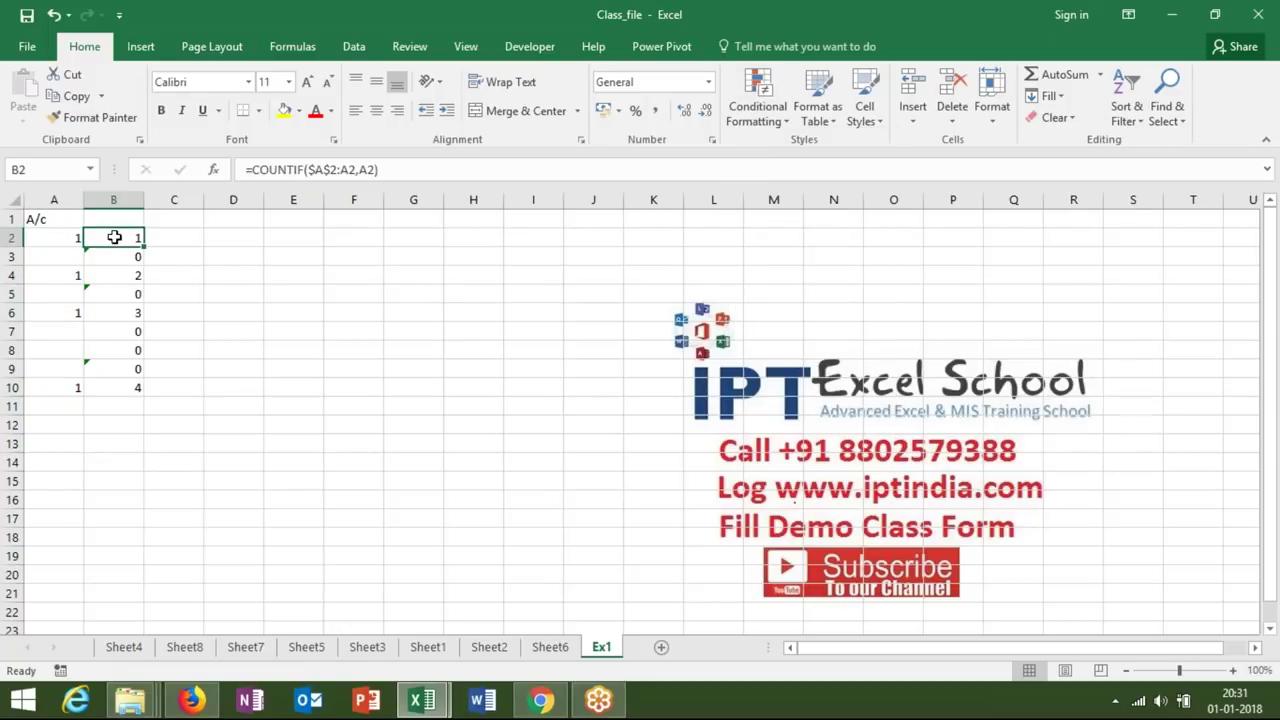
left_click_drag(390, 170, 245, 170)
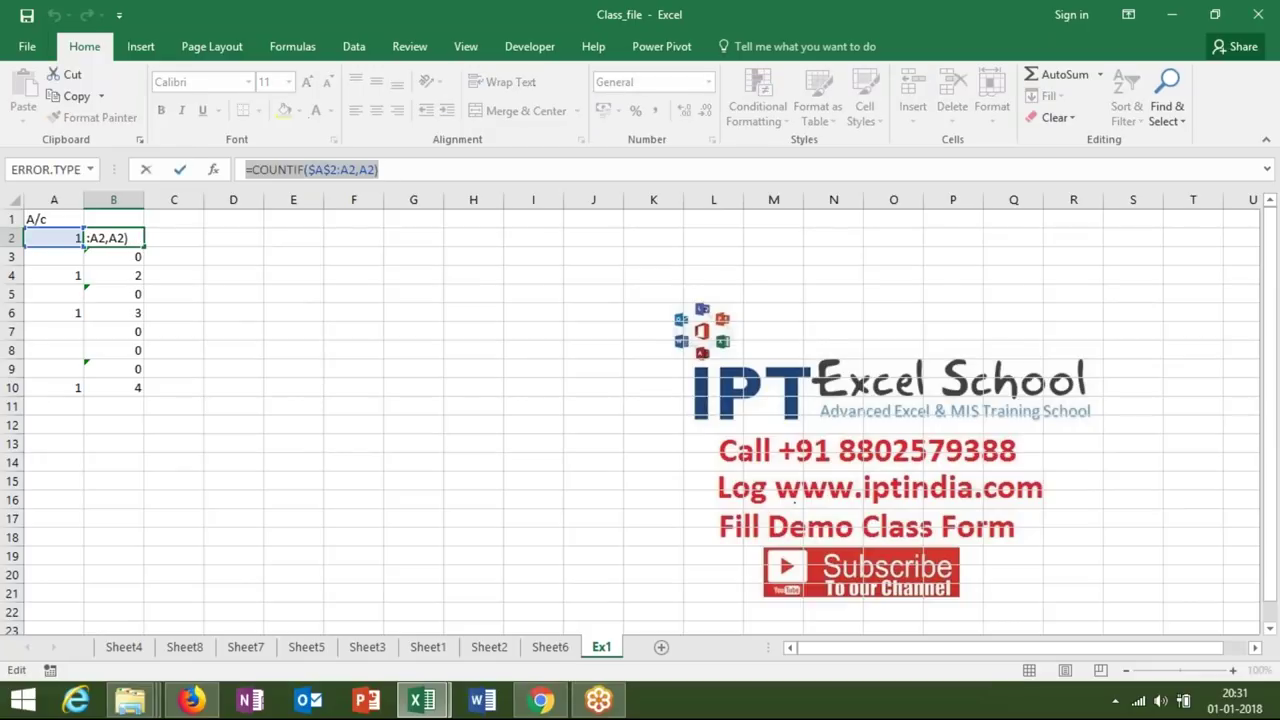
key("ctrl+c")
key("Escape")
- Start a new conditional formatting rule for cell A2
left_click(58, 234)
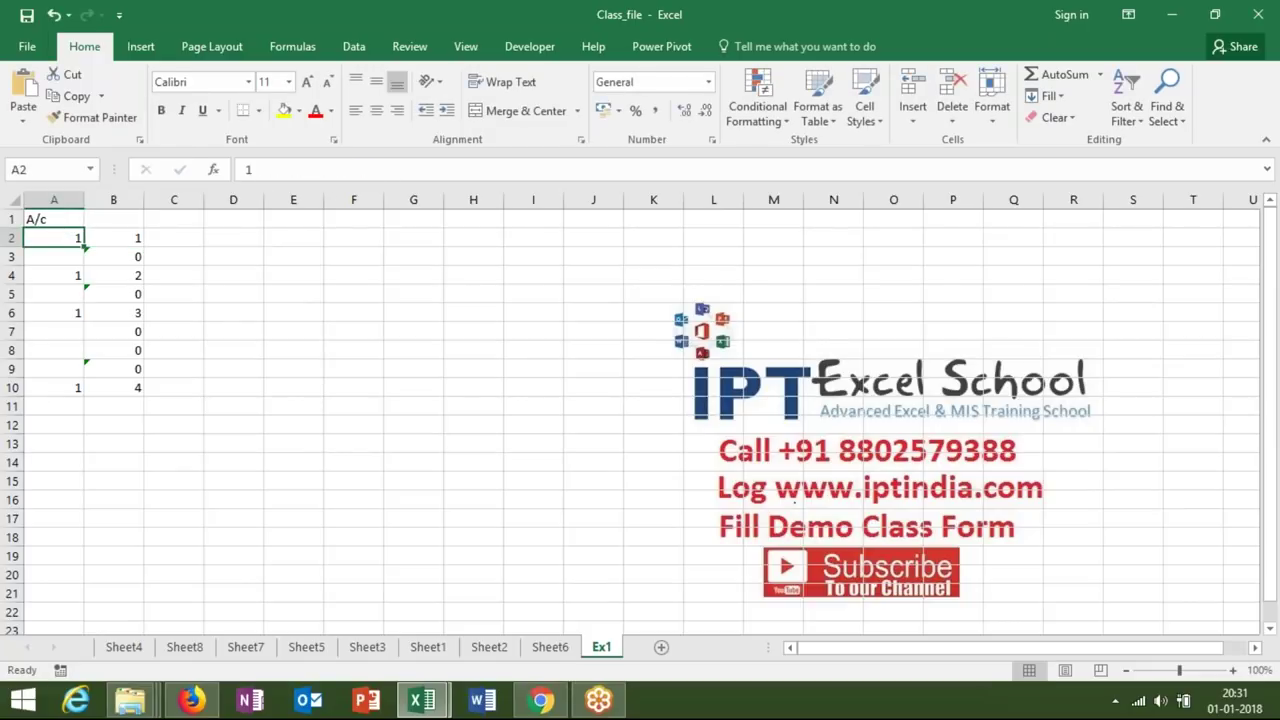
left_click(757, 105)
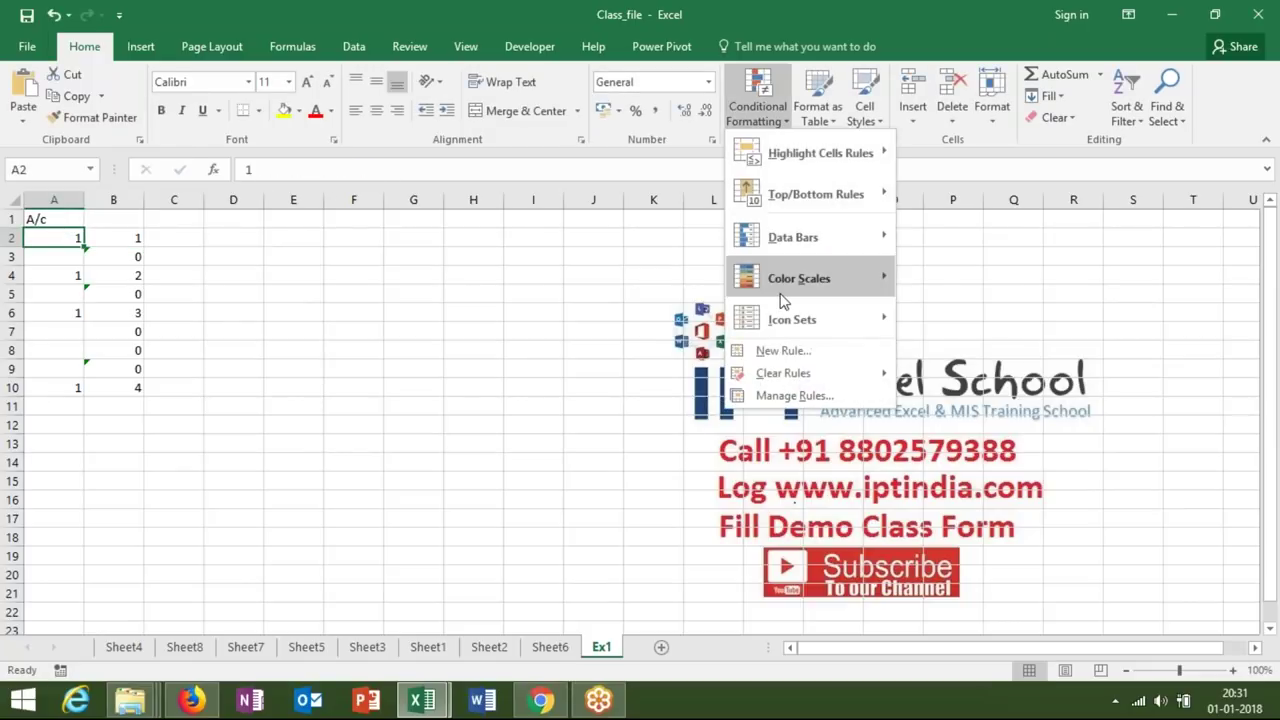
left_click(778, 352)
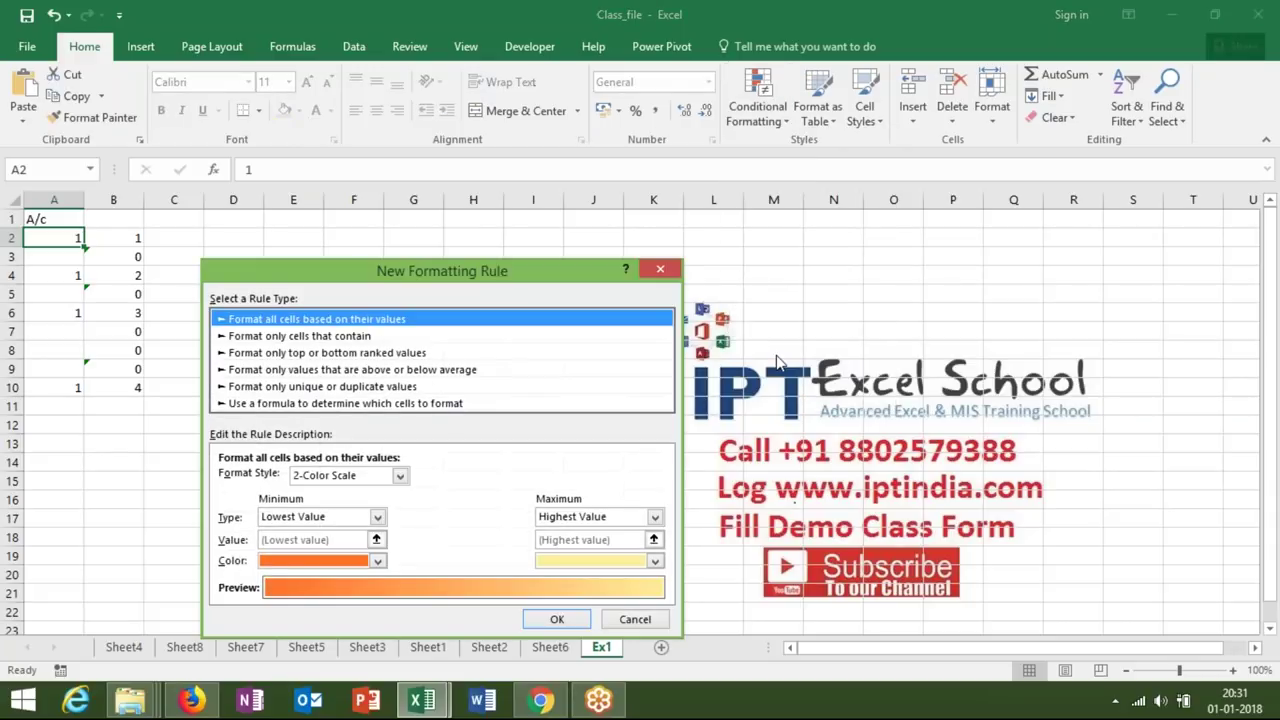
- Create a formula rule =COUNTIF($A$2:A2,A2)>1 on A2 with a red fill
left_click(346, 403)
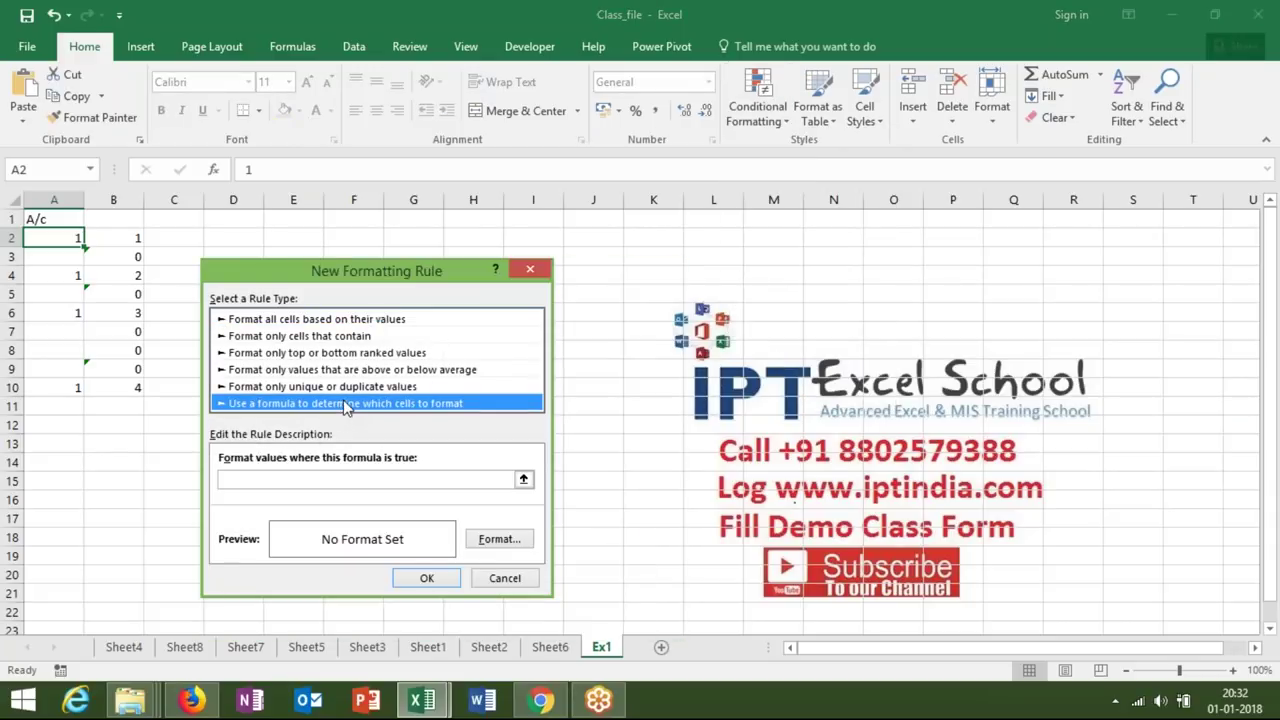
left_click(300, 480)
type("=COUNTIF($A$2:A2,A2)")
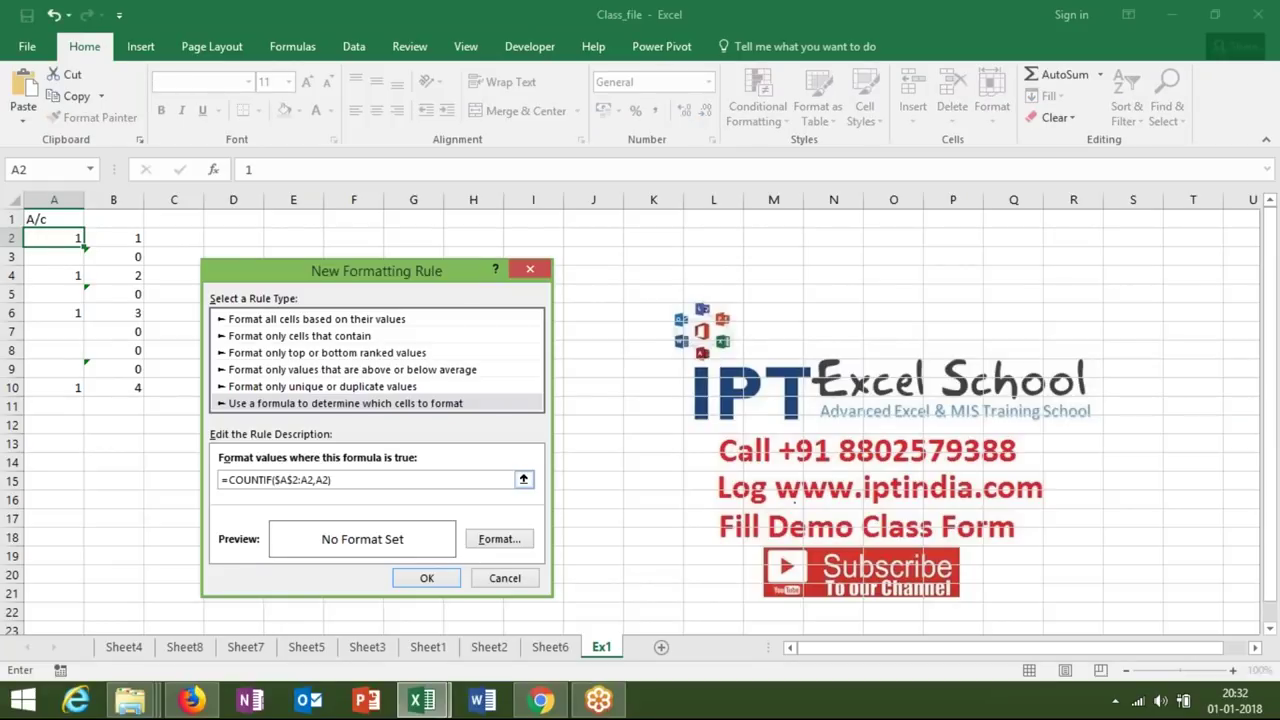
type(">1")
left_click(492, 541)
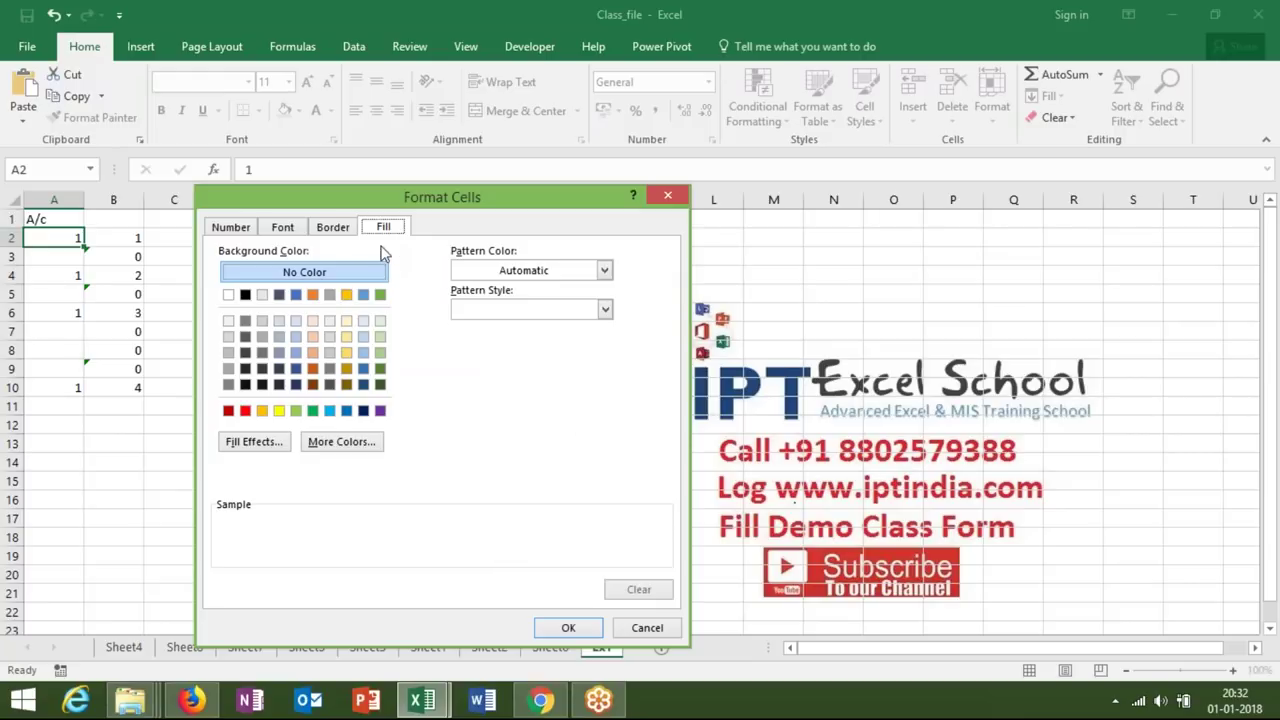
left_click(245, 410)
left_click(568, 628)
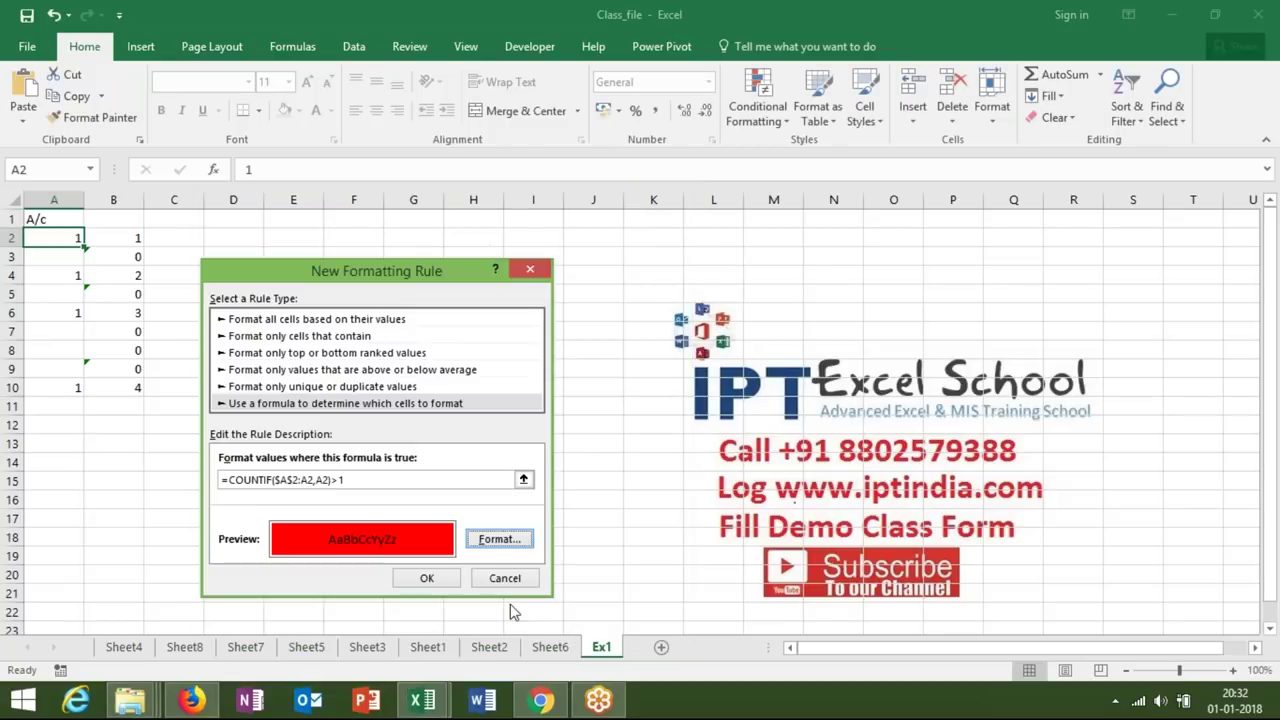
left_click(427, 579)
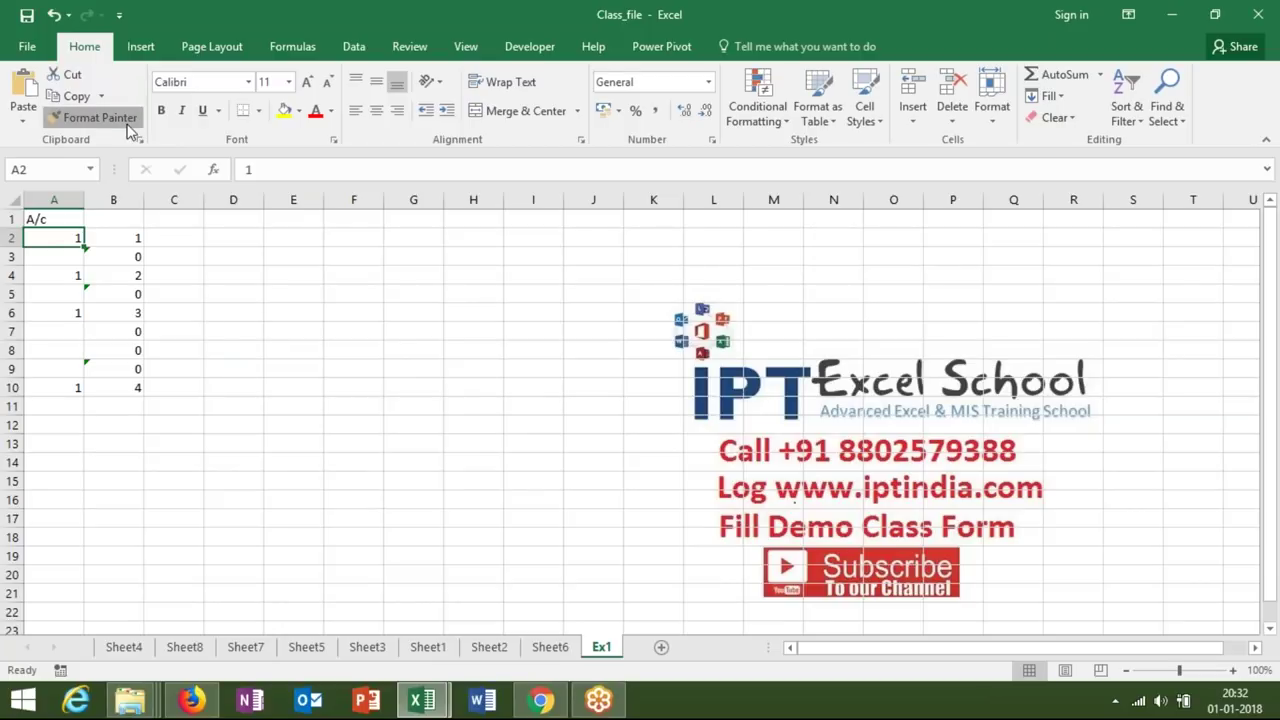
- Copy A2's duplicate rule down through A10 with Format Painter
left_click(95, 117)
left_click_drag(70, 256, 78, 388)
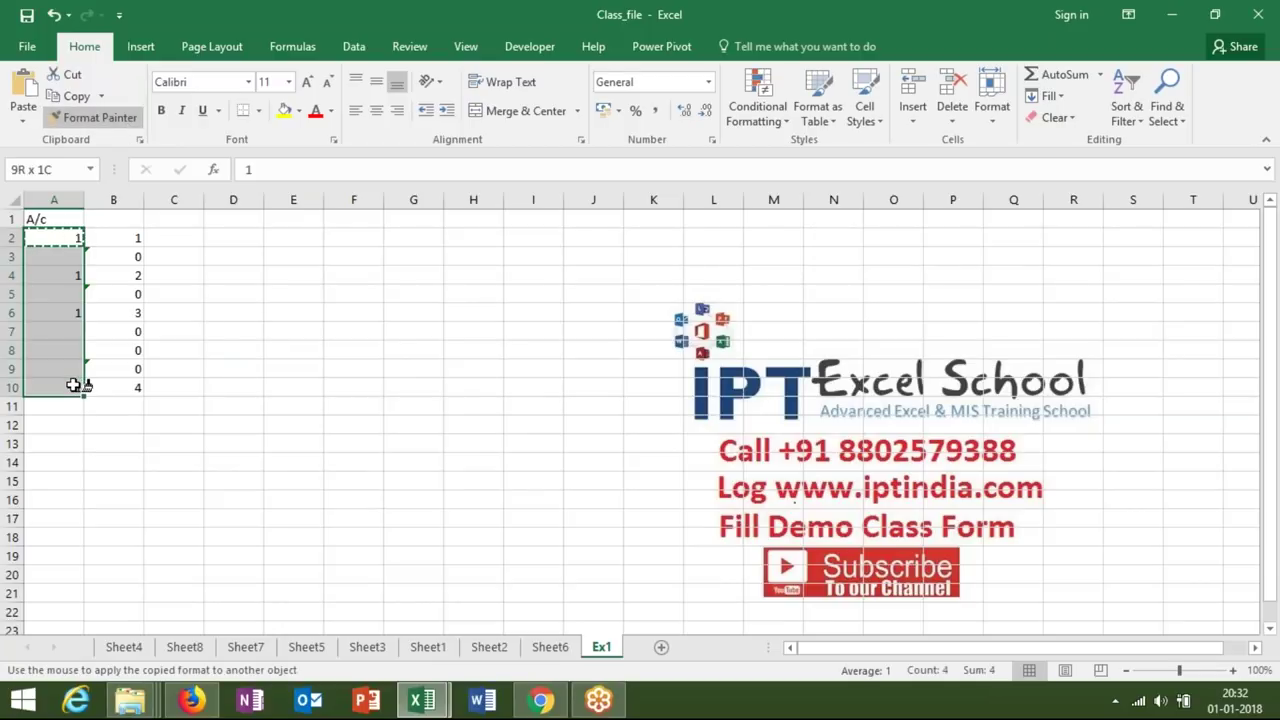
left_click(188, 280)
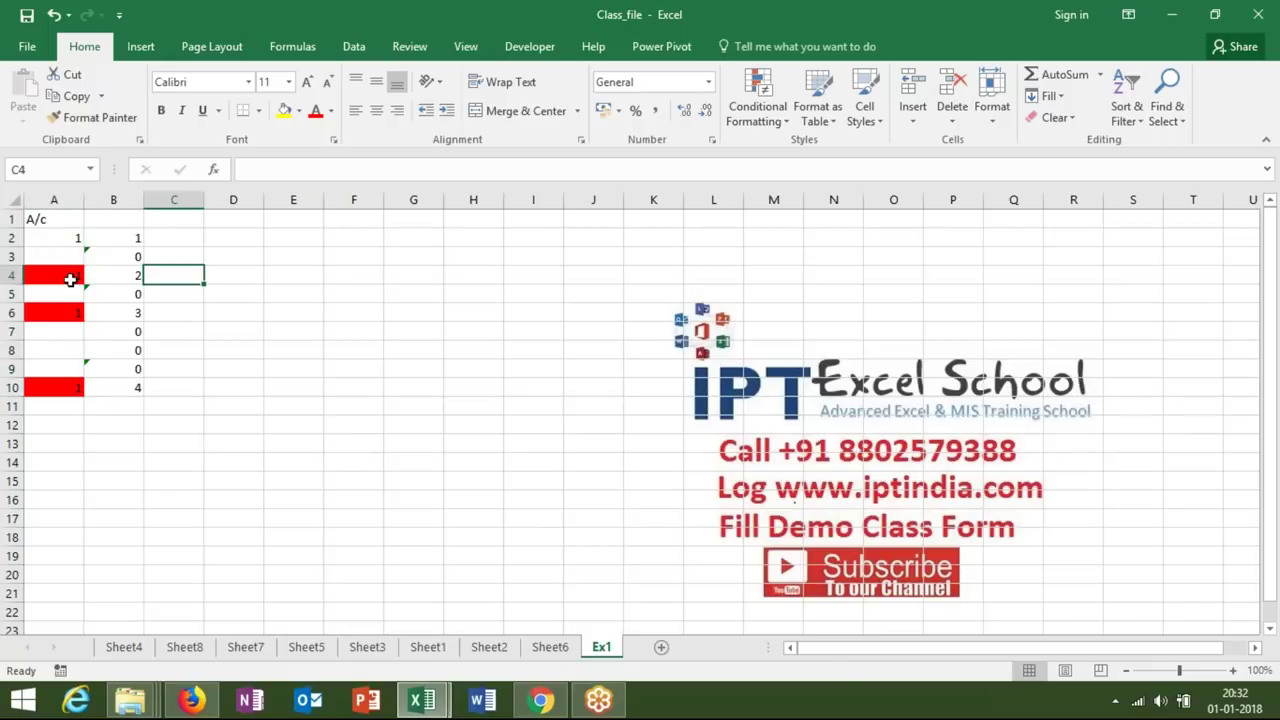
left_click(70, 278)
left_click(64, 312)
left_click(64, 385)
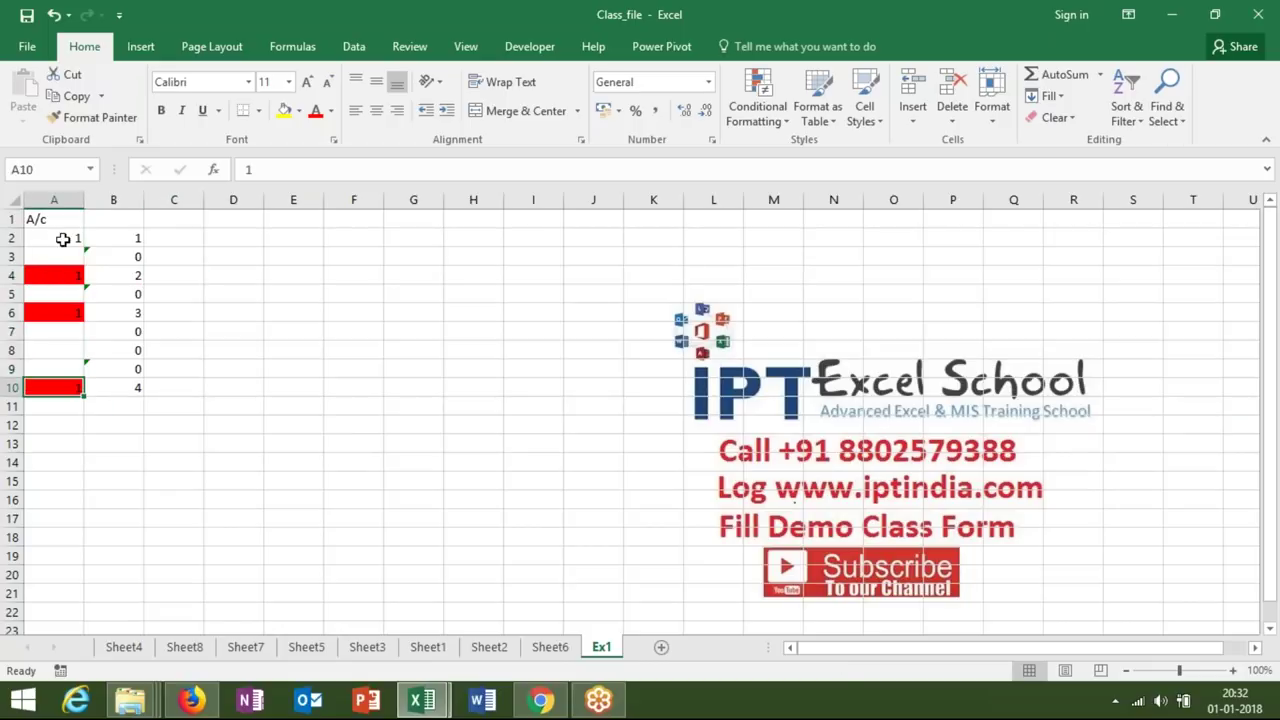
left_click(64, 236)
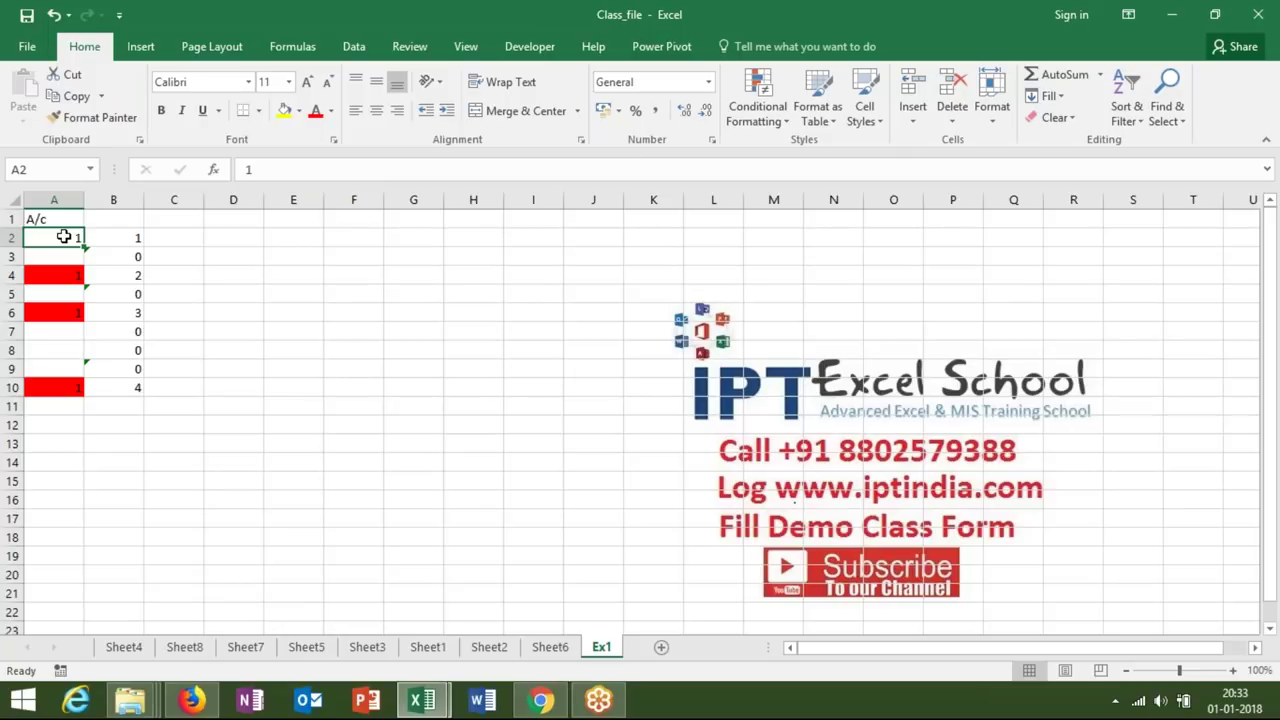
- Enter the heading 'Mobile' in E1 and a 10-digit mobile number in E2
left_click(285, 221)
type("Mobile")
key("Return")
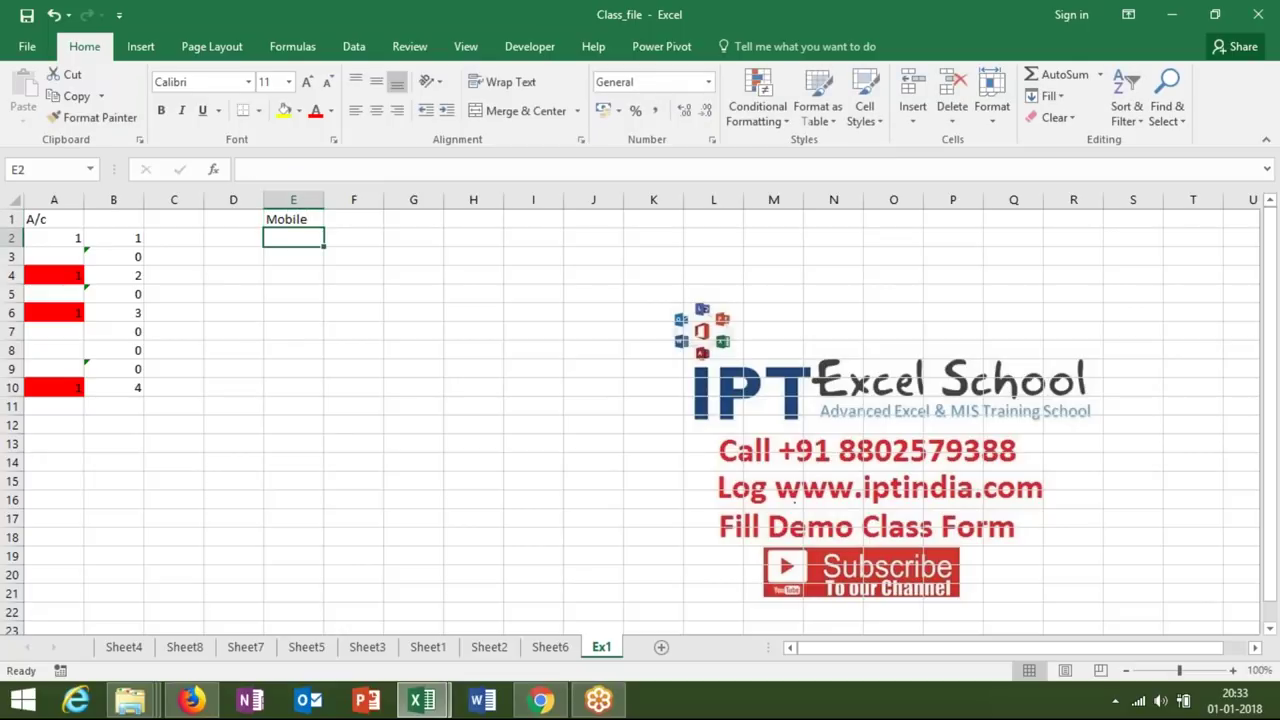
key("Return")
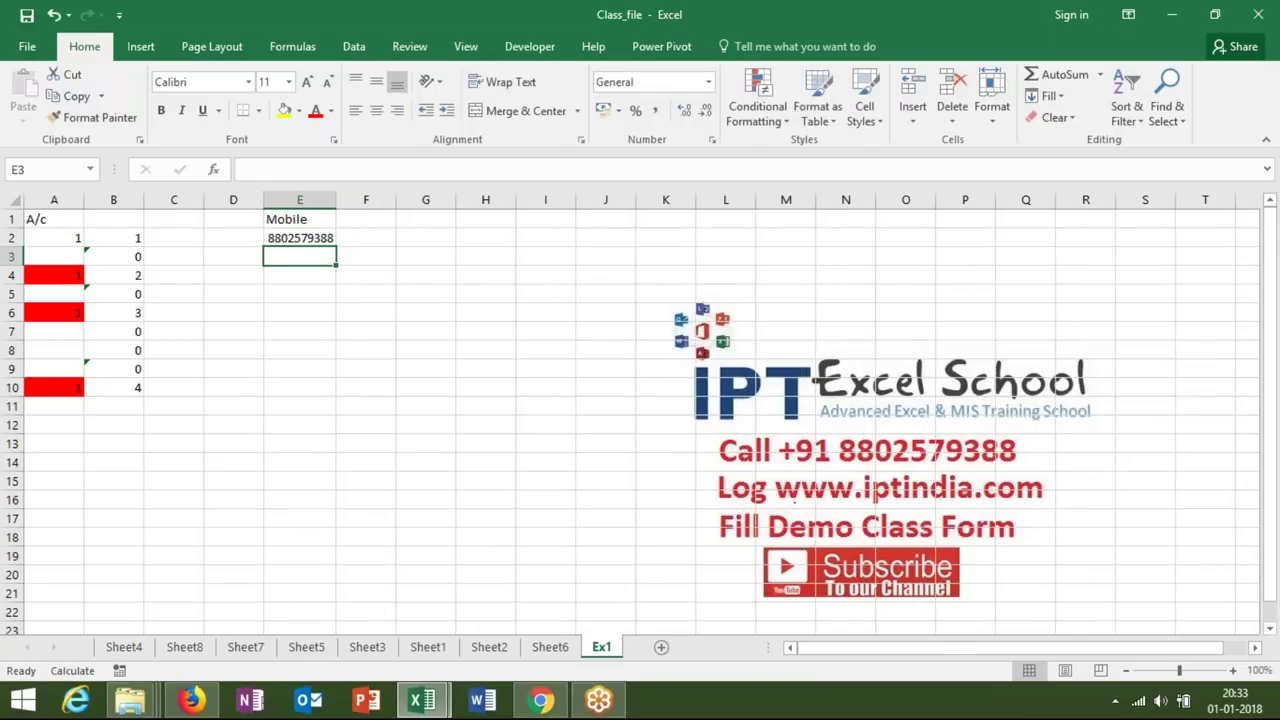
left_click(316, 239)
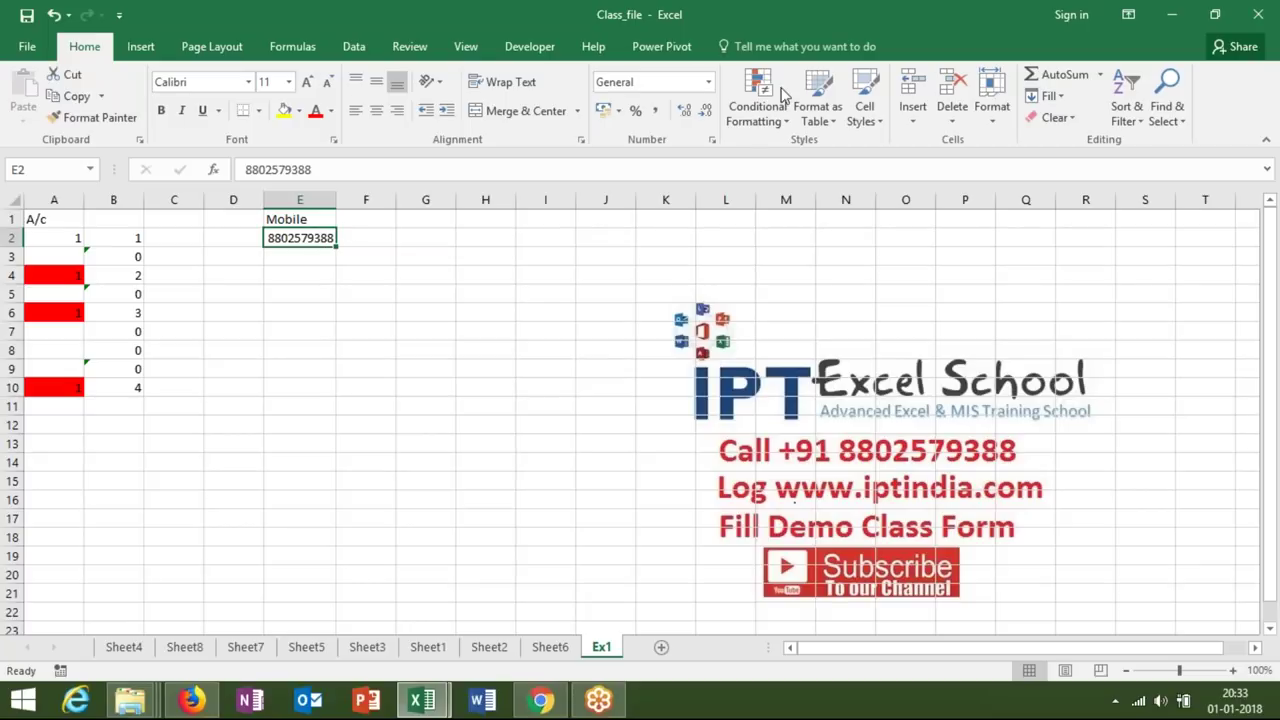
- Enter =LEN(E2) in F2, which returns 10 for the mobile number
left_click(757, 113)
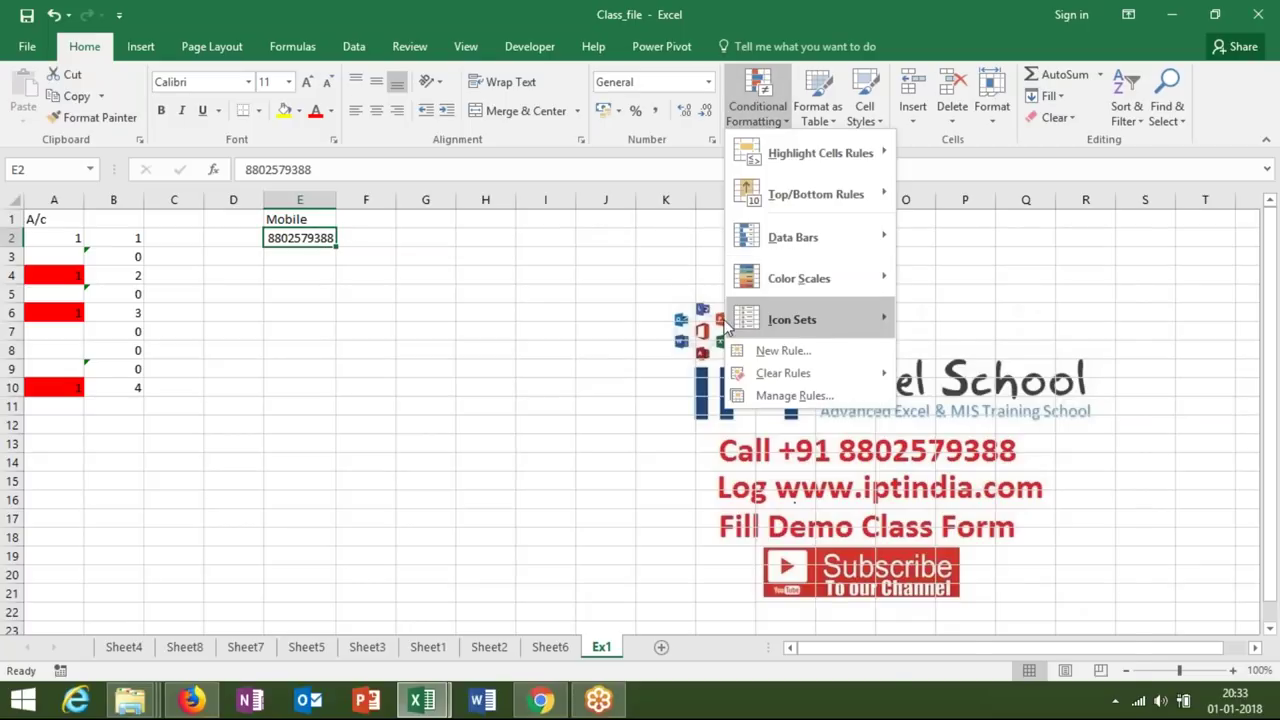
left_click(313, 238)
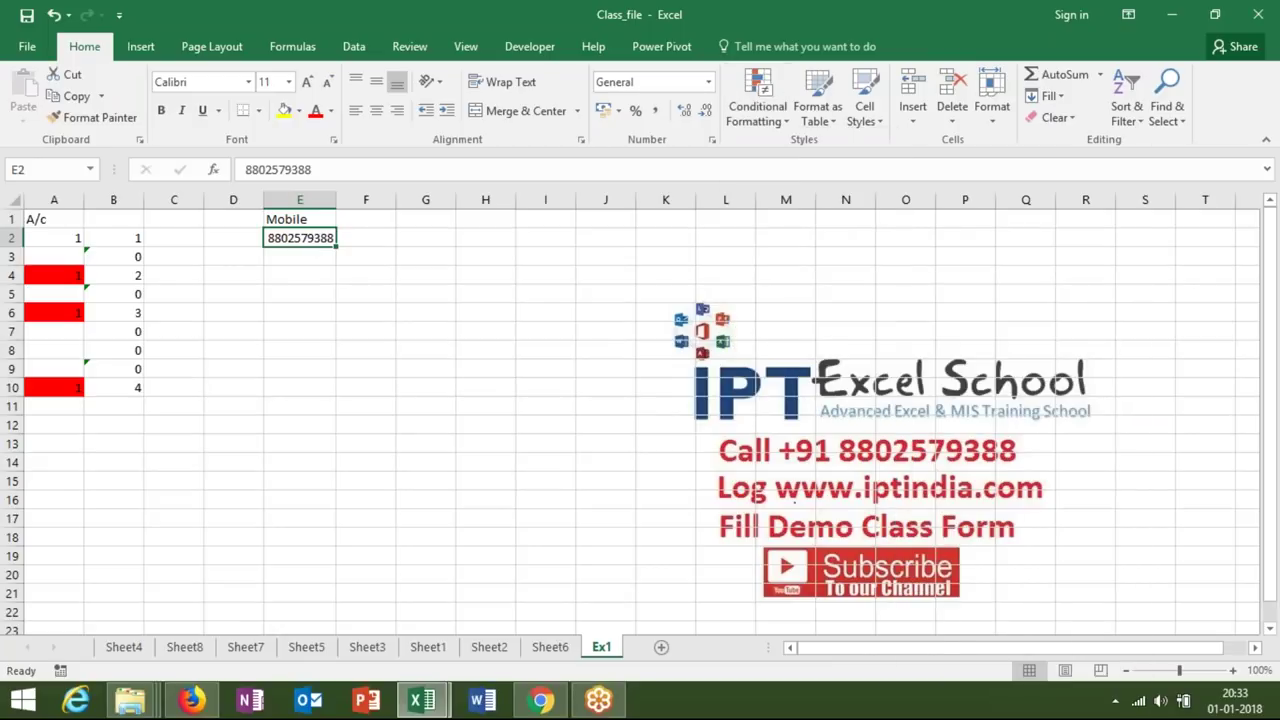
left_click(353, 242)
type("=lrn")
key("BackSpace")
key("BackSpace")
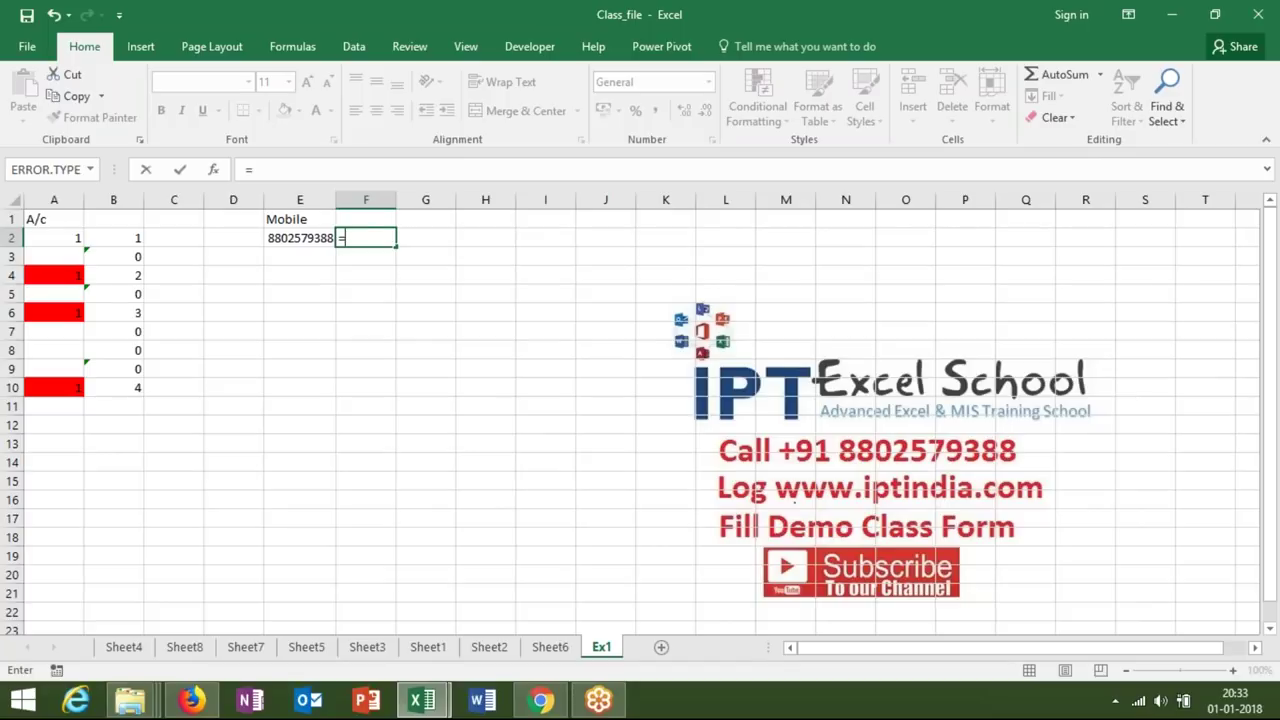
type("en")
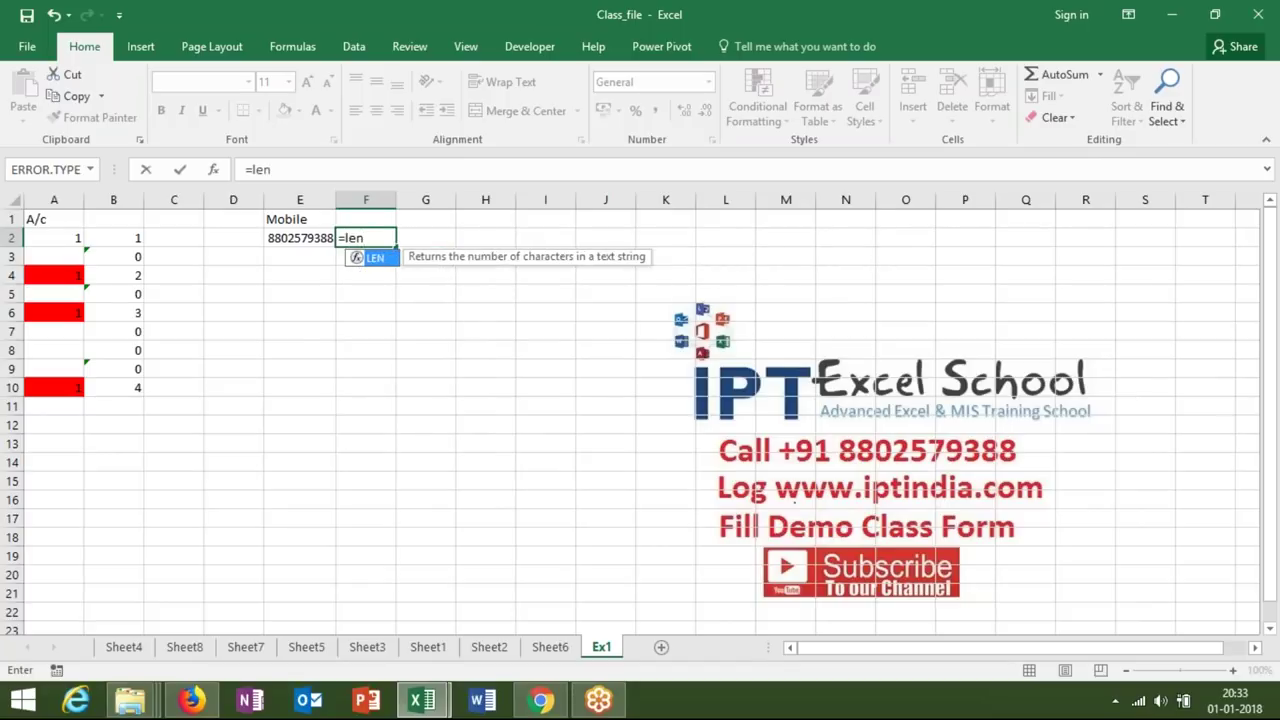
key("Tab")
left_click(306, 241)
type(")")
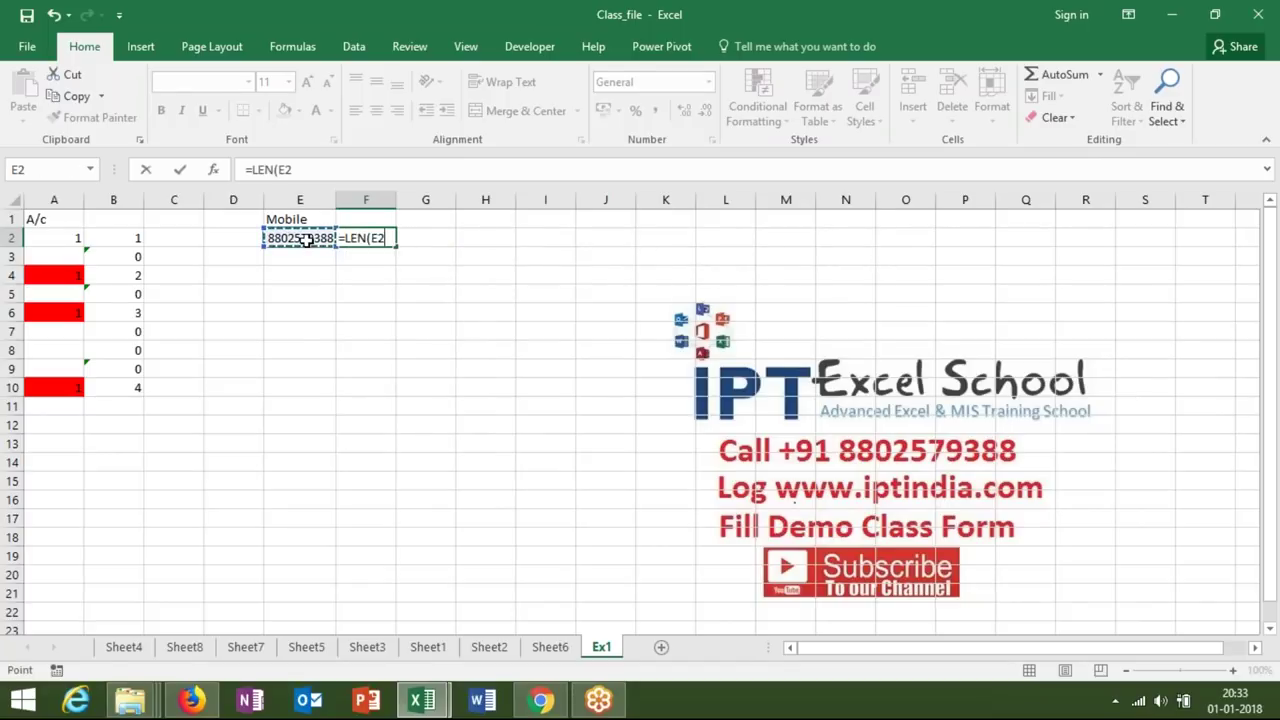
key("Return")
key("Up")
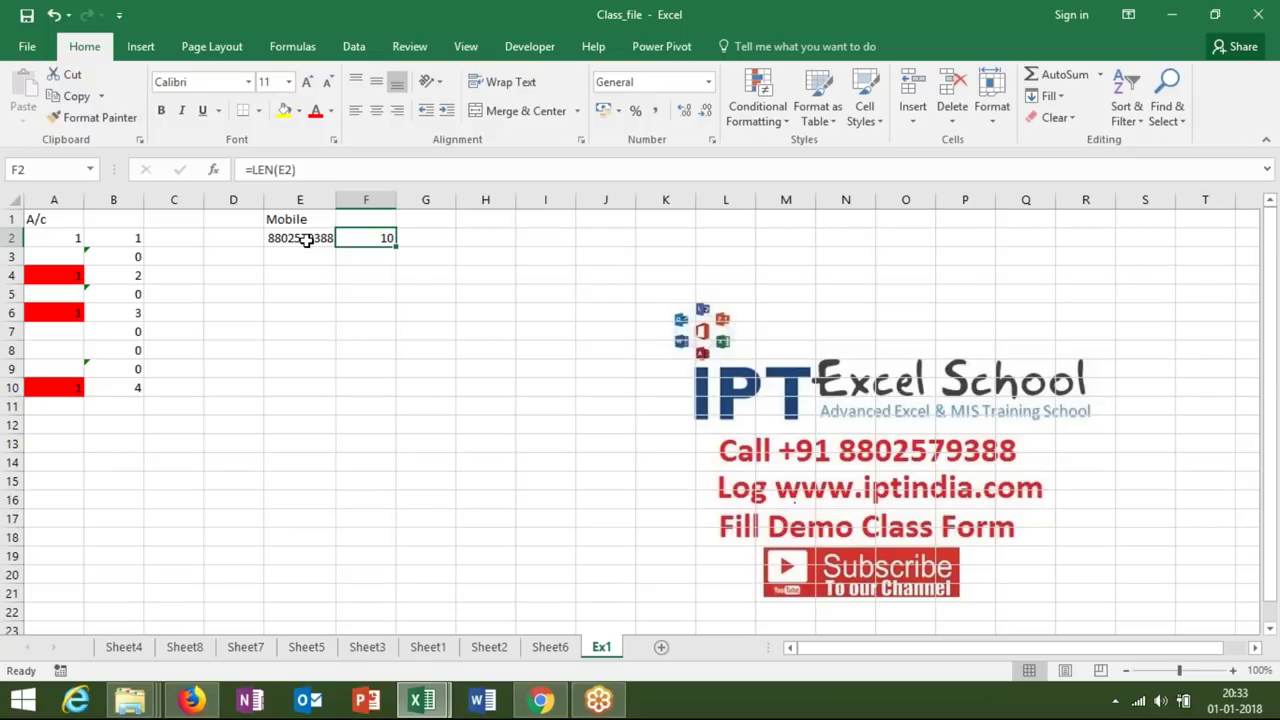
left_click(306, 241)
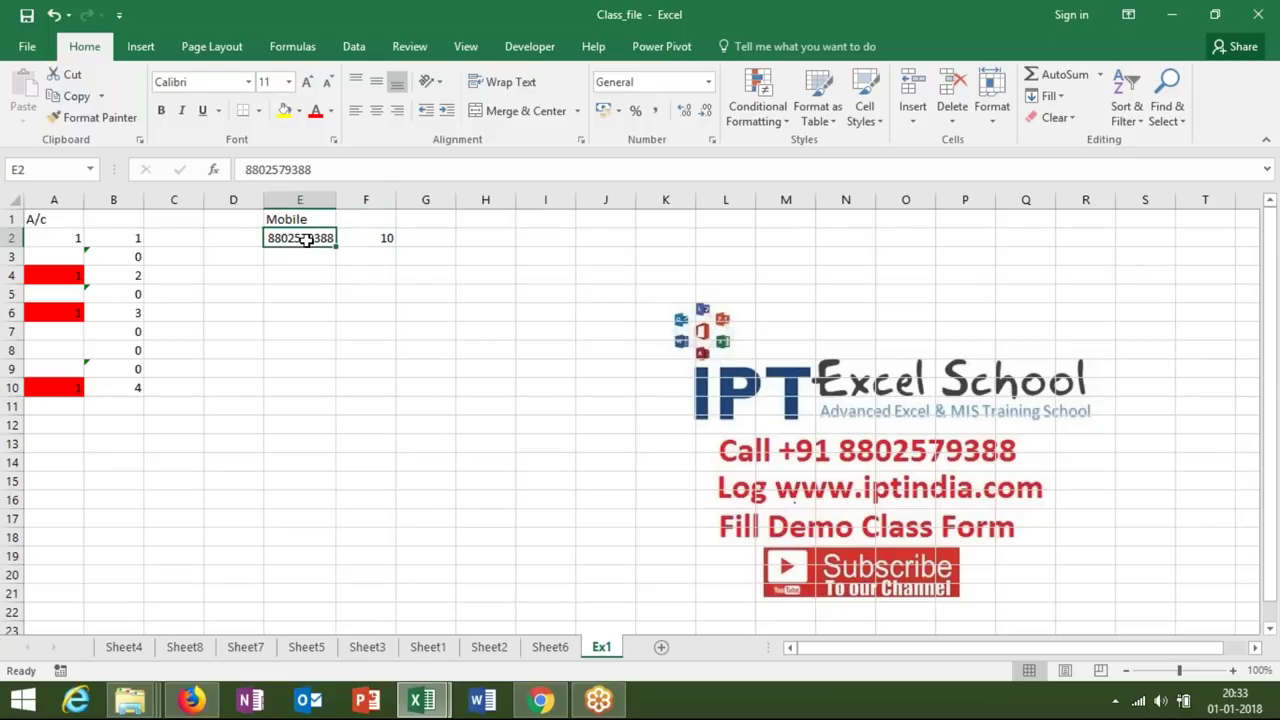
- Start a formula rule on E2 checking LEN($E2)<>10
left_click(772, 120)
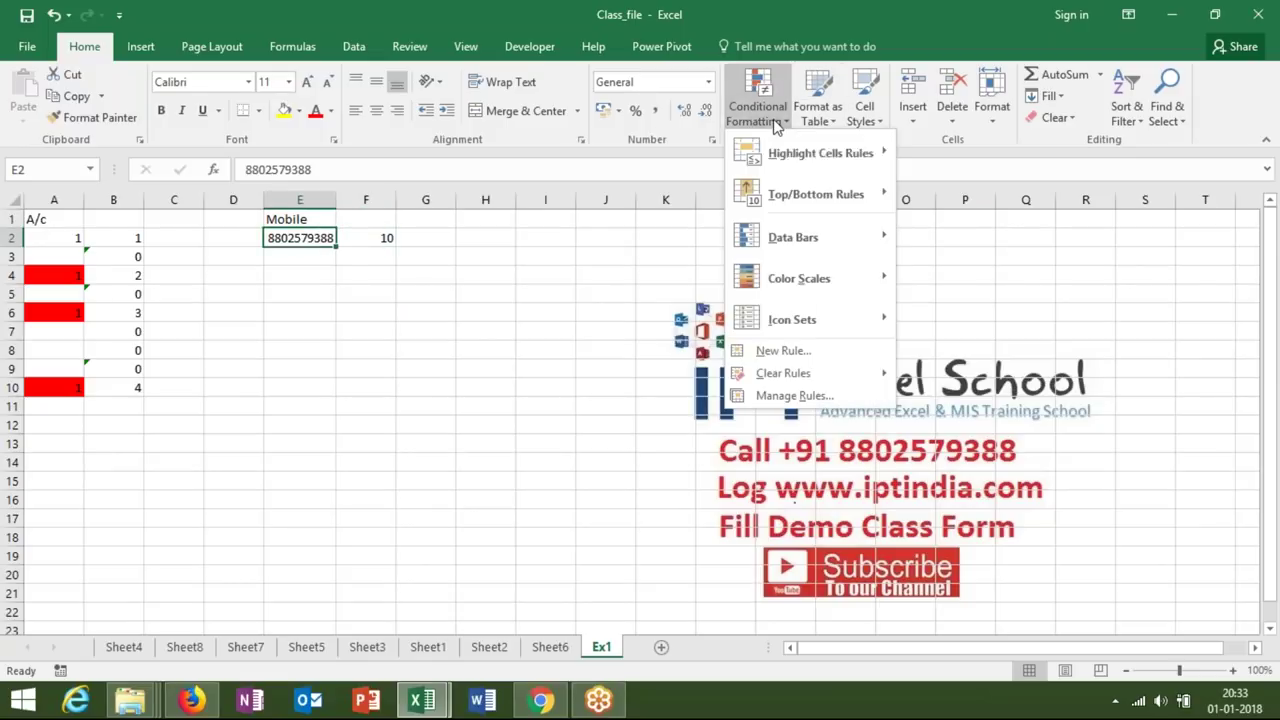
left_click(788, 348)
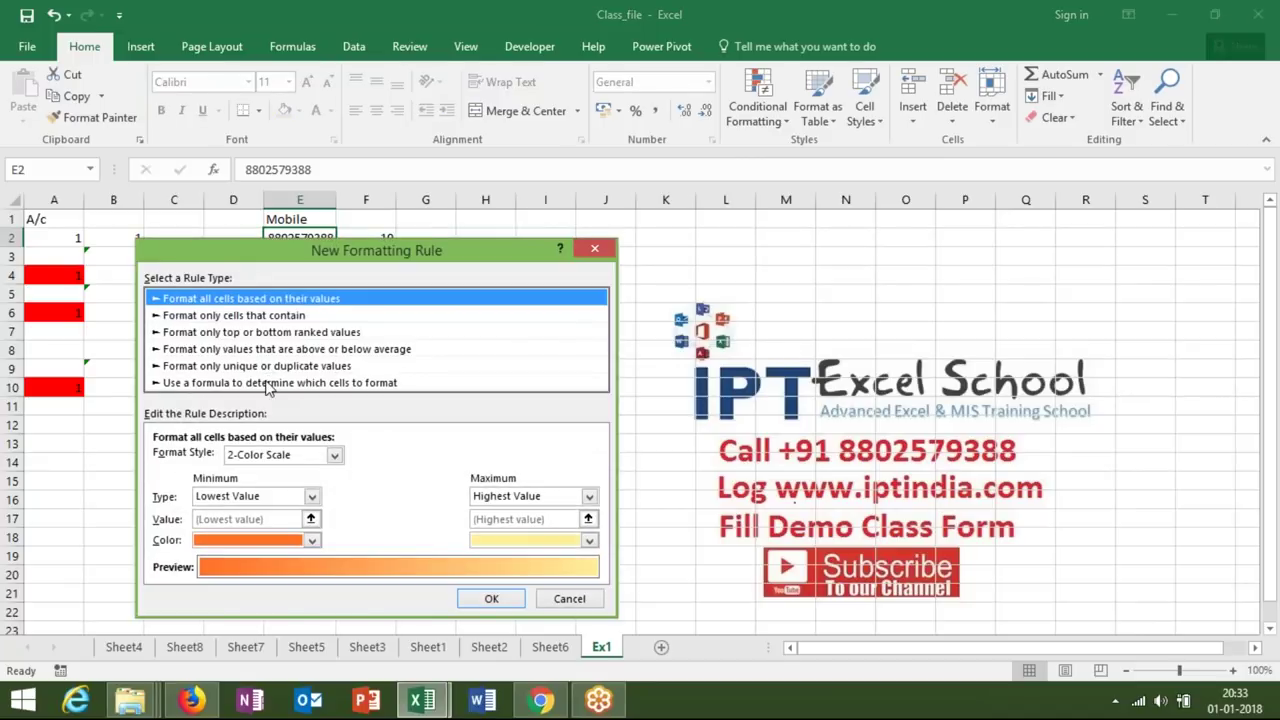
left_click(268, 383)
left_click(249, 458)
type("=len(")
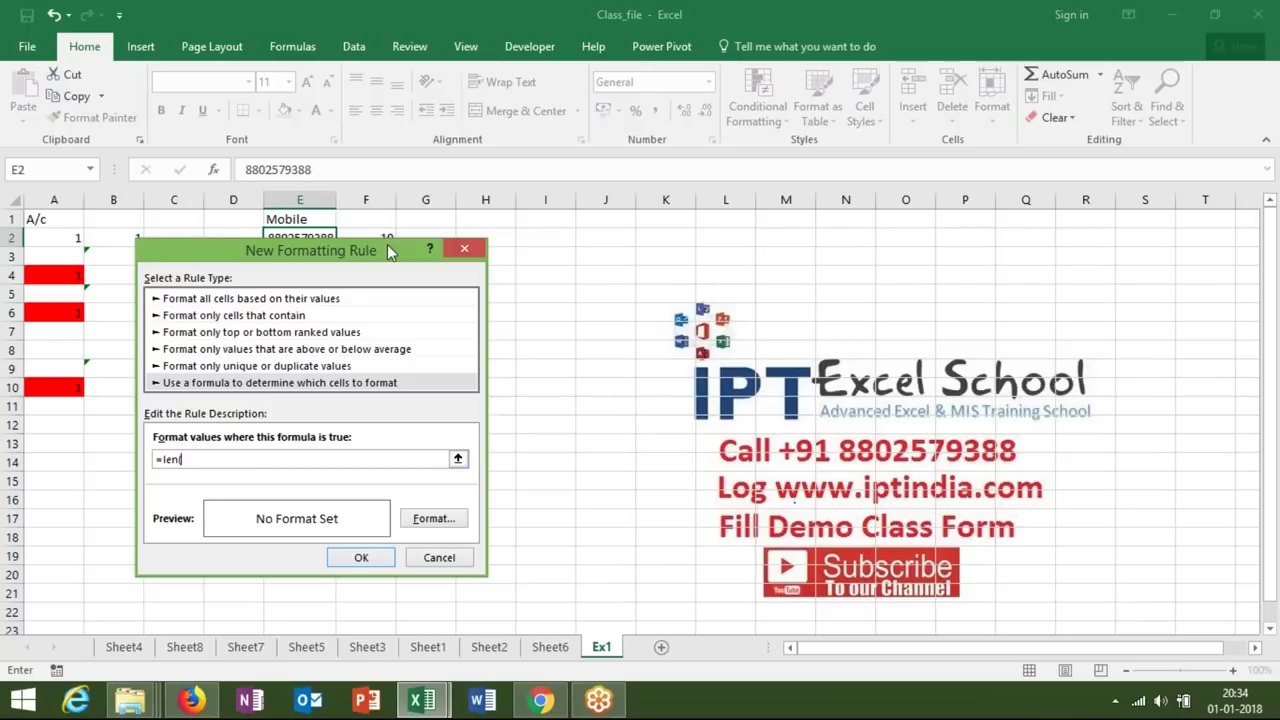
left_click_drag(387, 250, 659, 234)
left_click(313, 243)
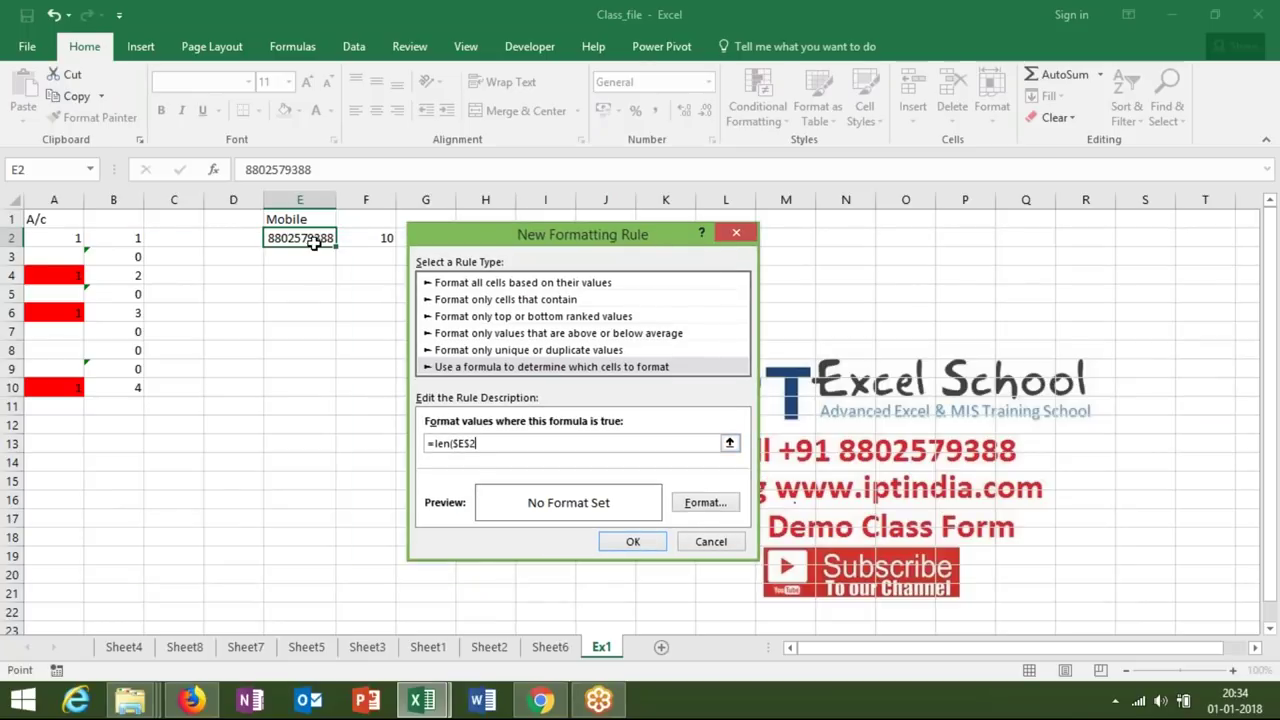
type(")<>10")
left_click(465, 443)
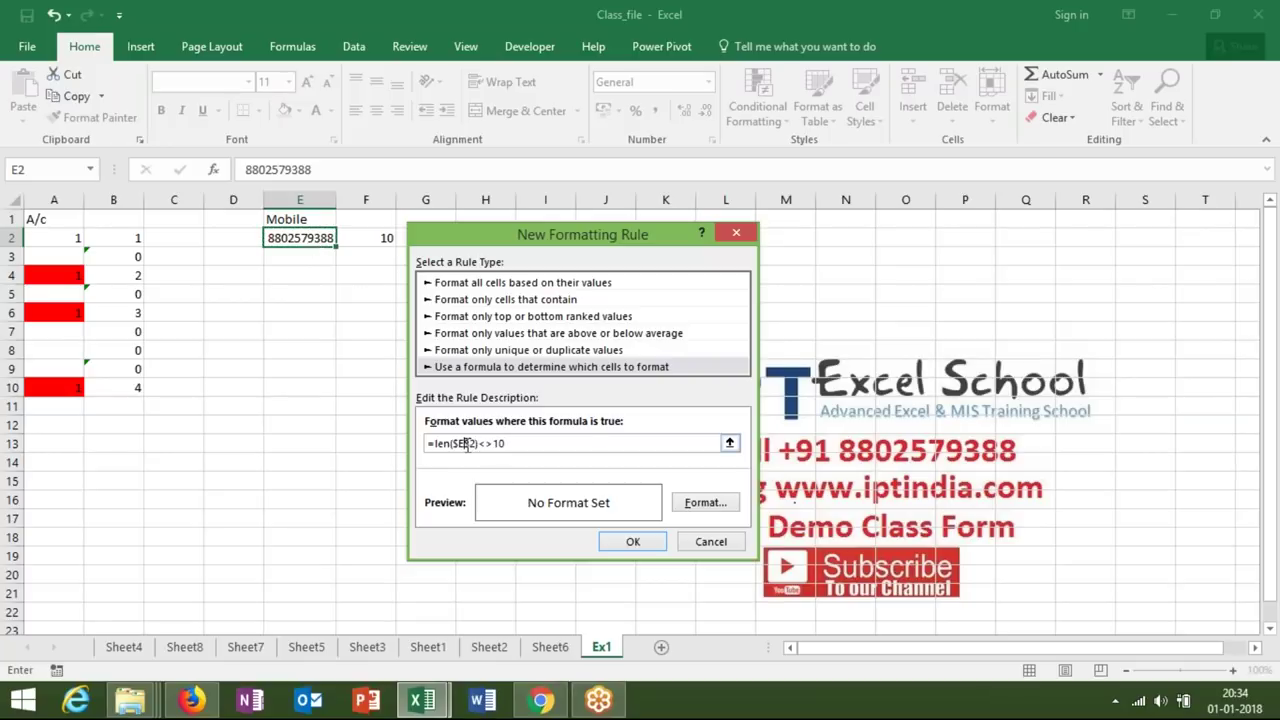
key("BackSpace")
- Extend the rule formula to =AND(LEN($E2)<>10,LEN($E2)>0)
left_click(436, 444)
type("and(")
left_click(520, 443)
type("len(")
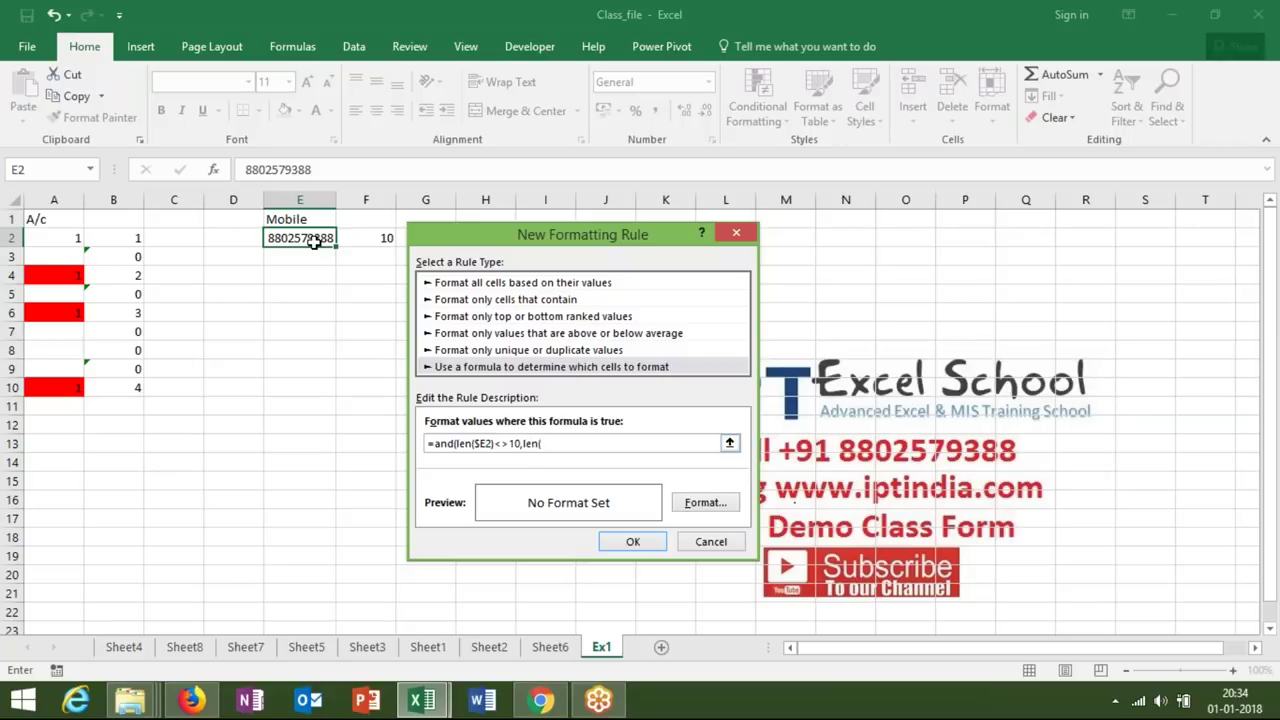
left_click(314, 241)
type(")>0)")
left_click(553, 443)
key("Delete")
- Give the length rule a red fill, save it, and pick up E2's formatting
left_click(688, 506)
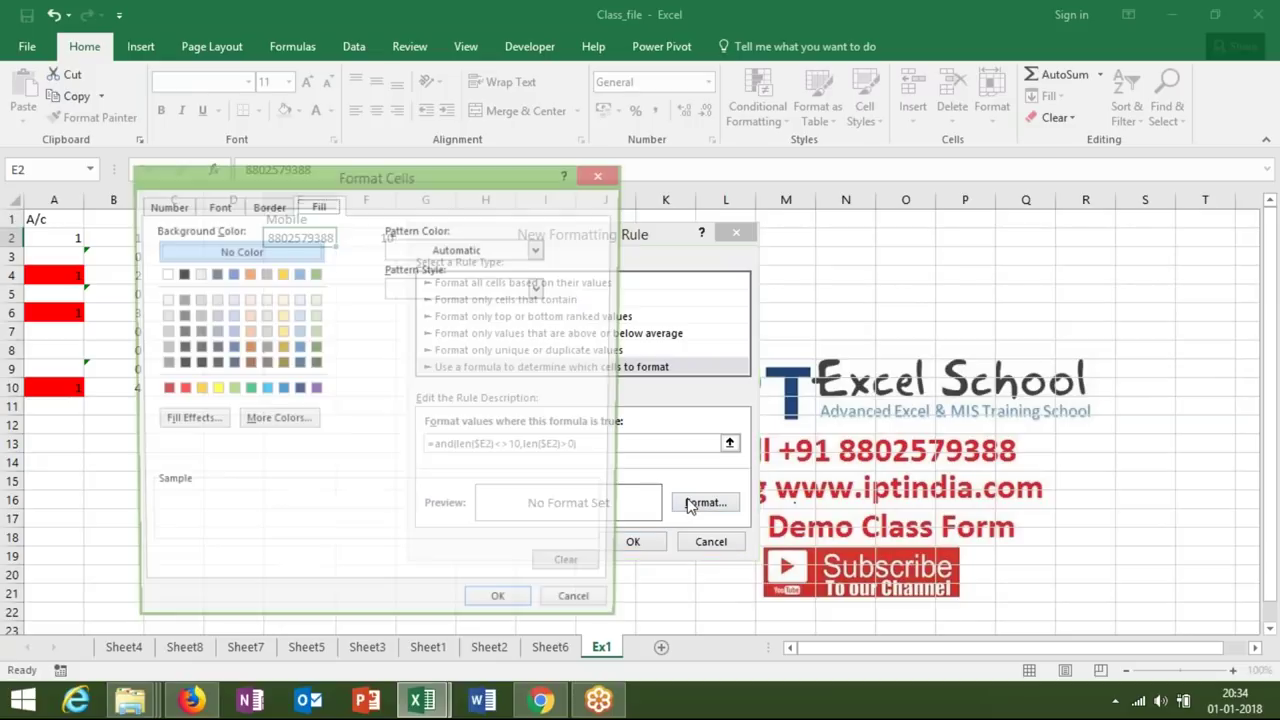
left_click(179, 389)
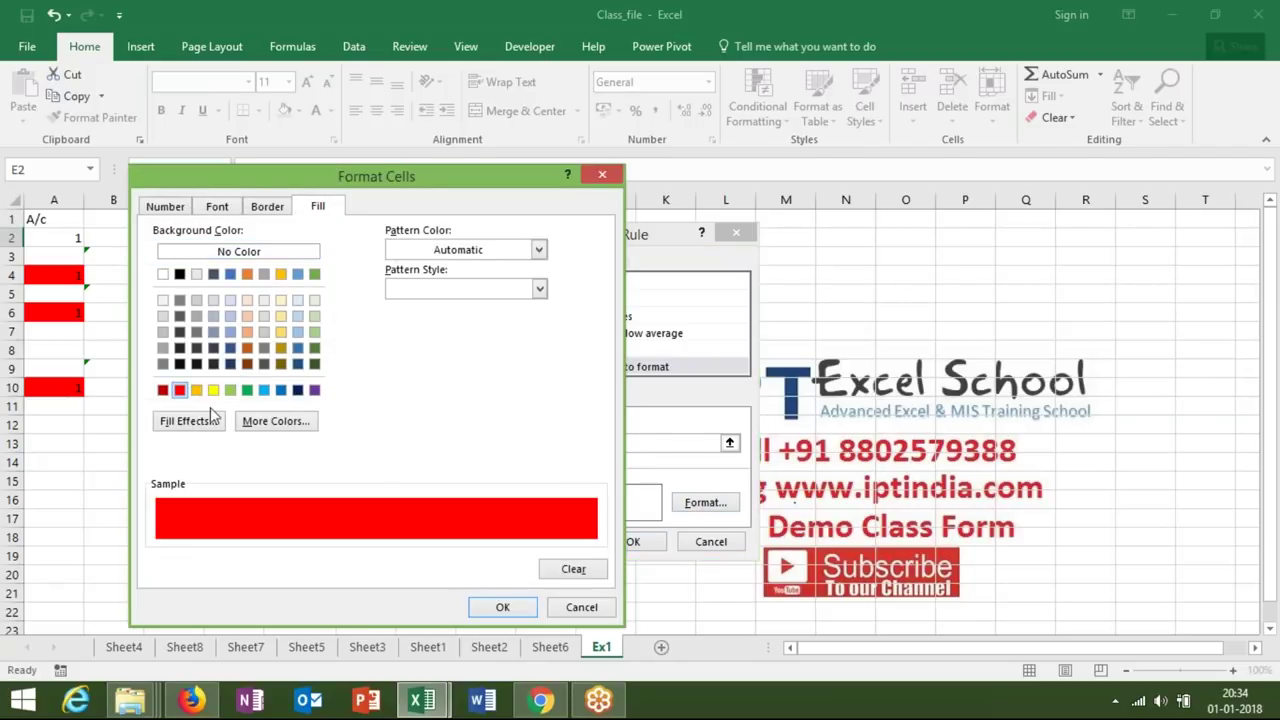
left_click(502, 607)
left_click(633, 542)
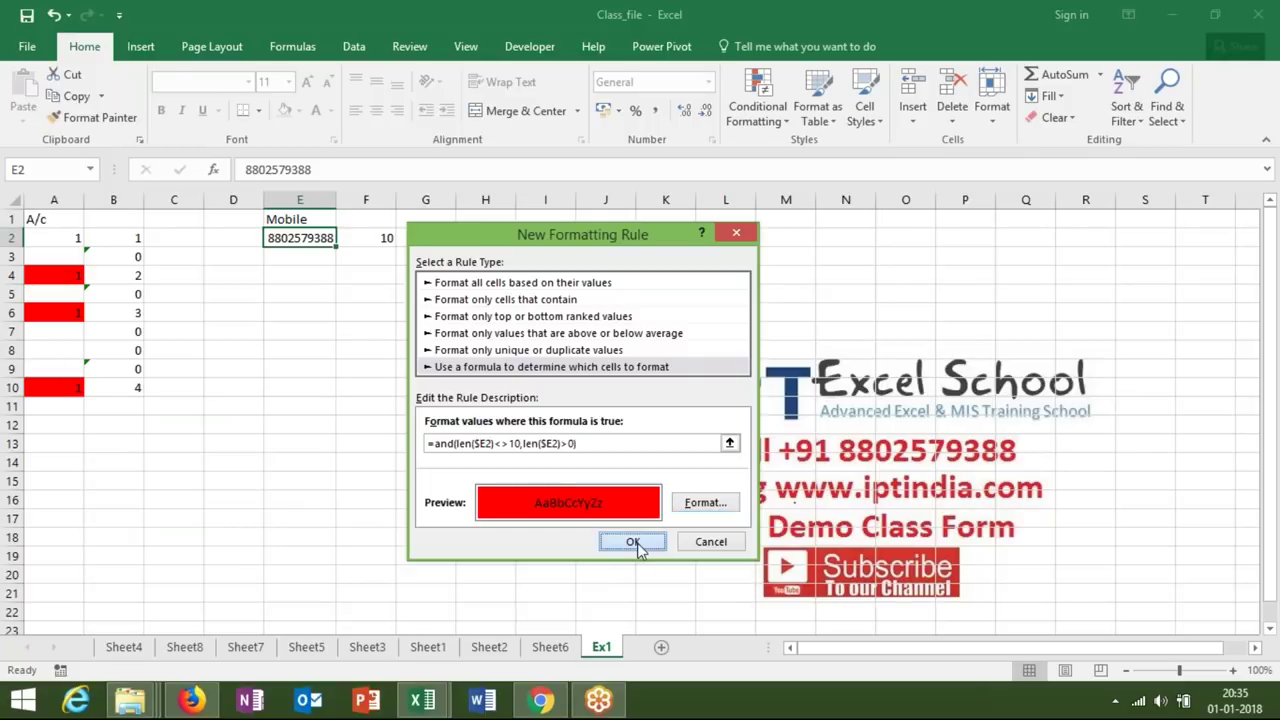
left_click(93, 117)
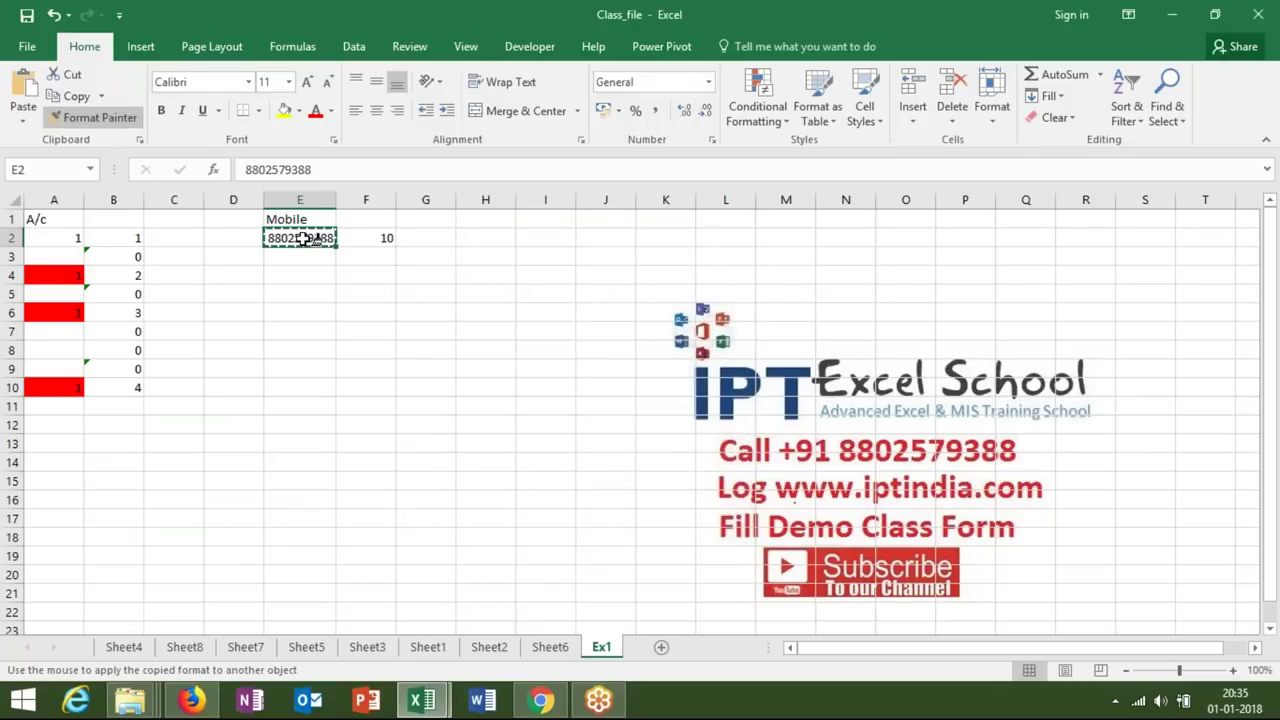
- Paint E2's length rule down to E11, then enter 88 in E3, which turns red
left_click_drag(303, 238, 300, 409)
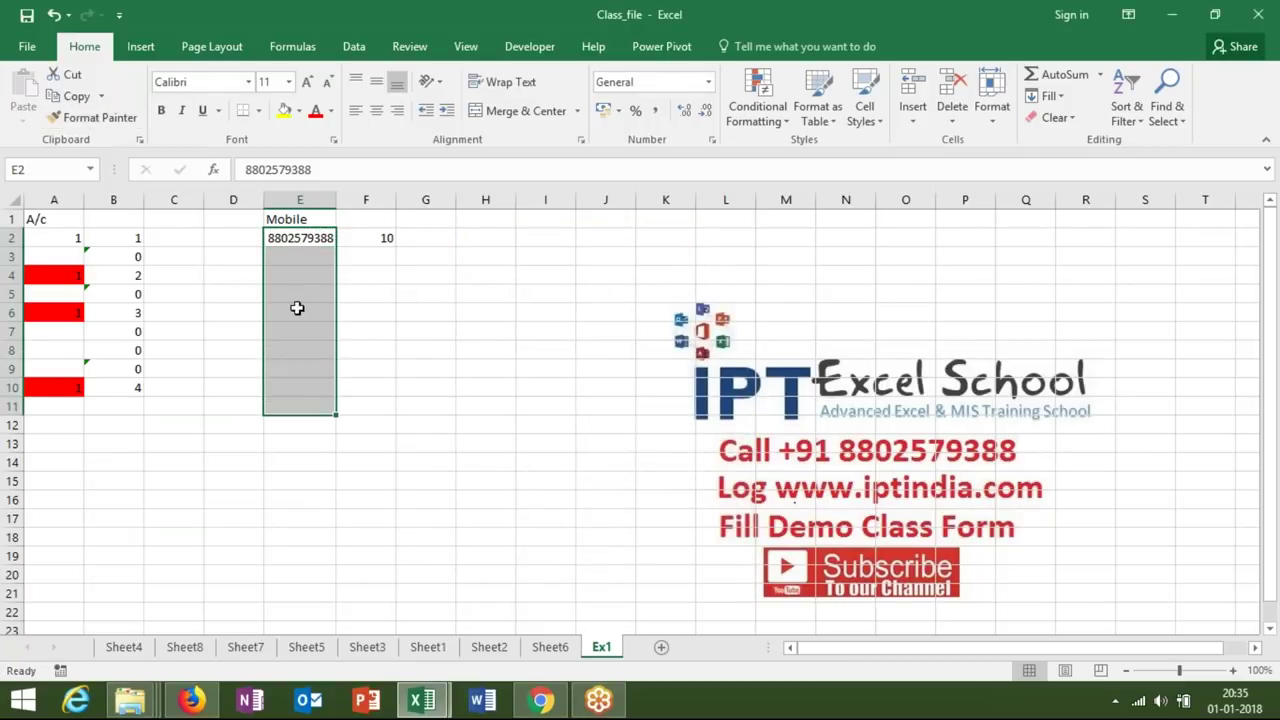
left_click(300, 256)
type("88")
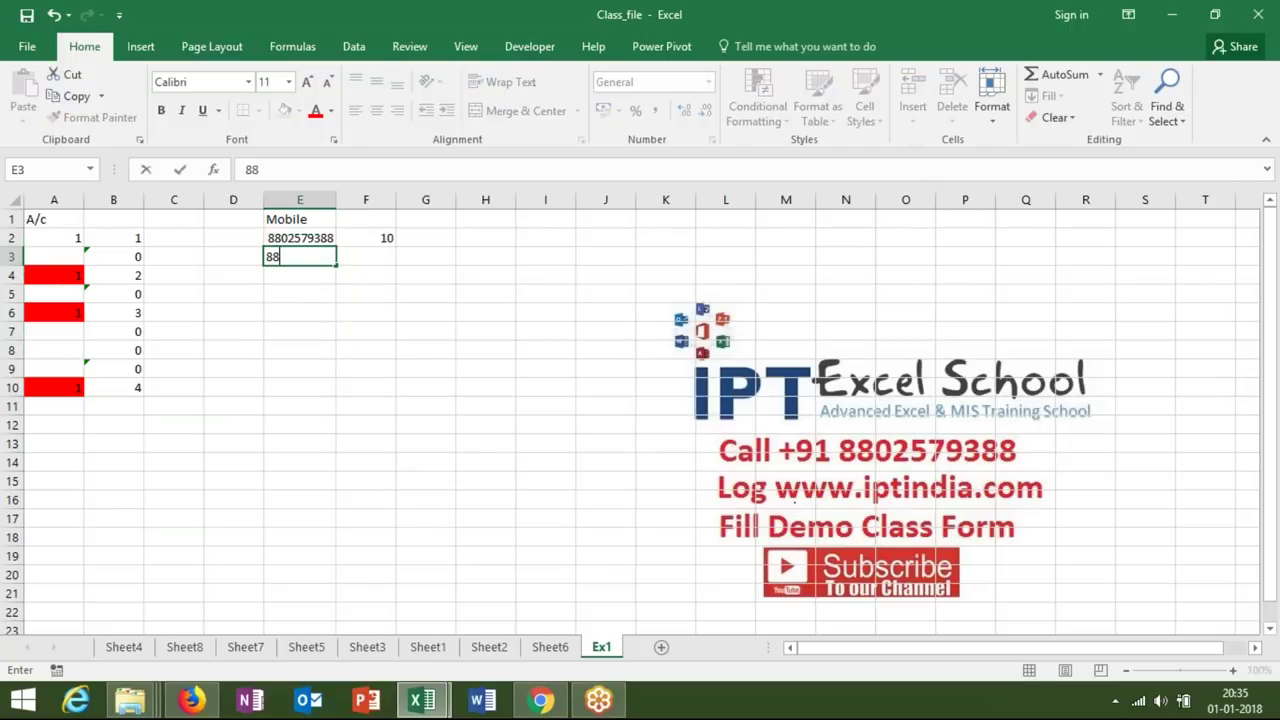
key("Return")
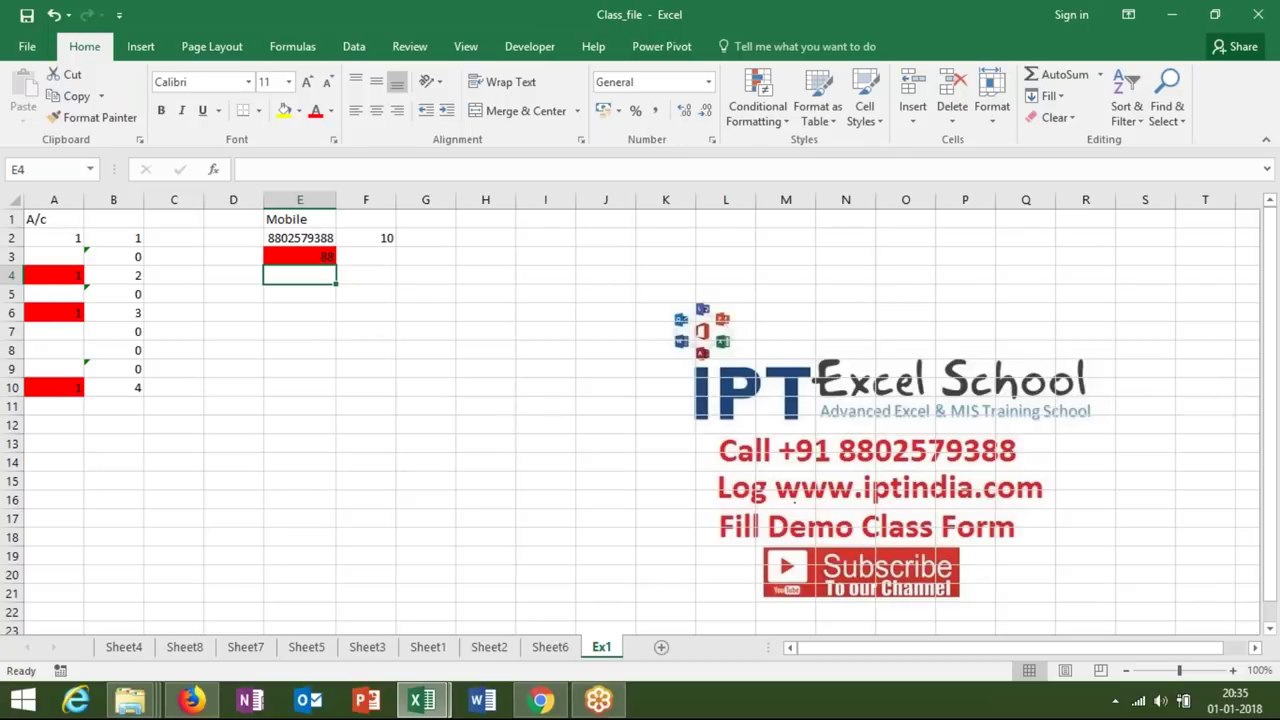
left_click(310, 240)
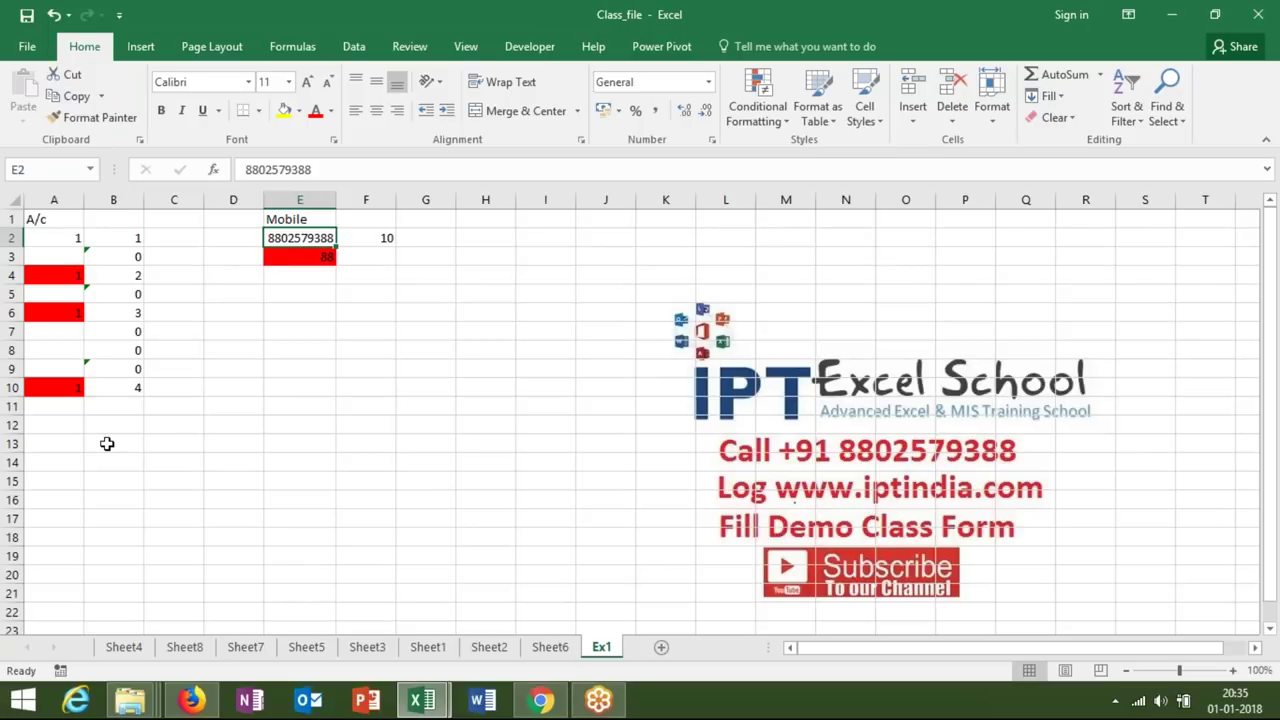
- Look over Sheet4's Department column, then switch back to the Ex1 sheet
left_click(118, 652)
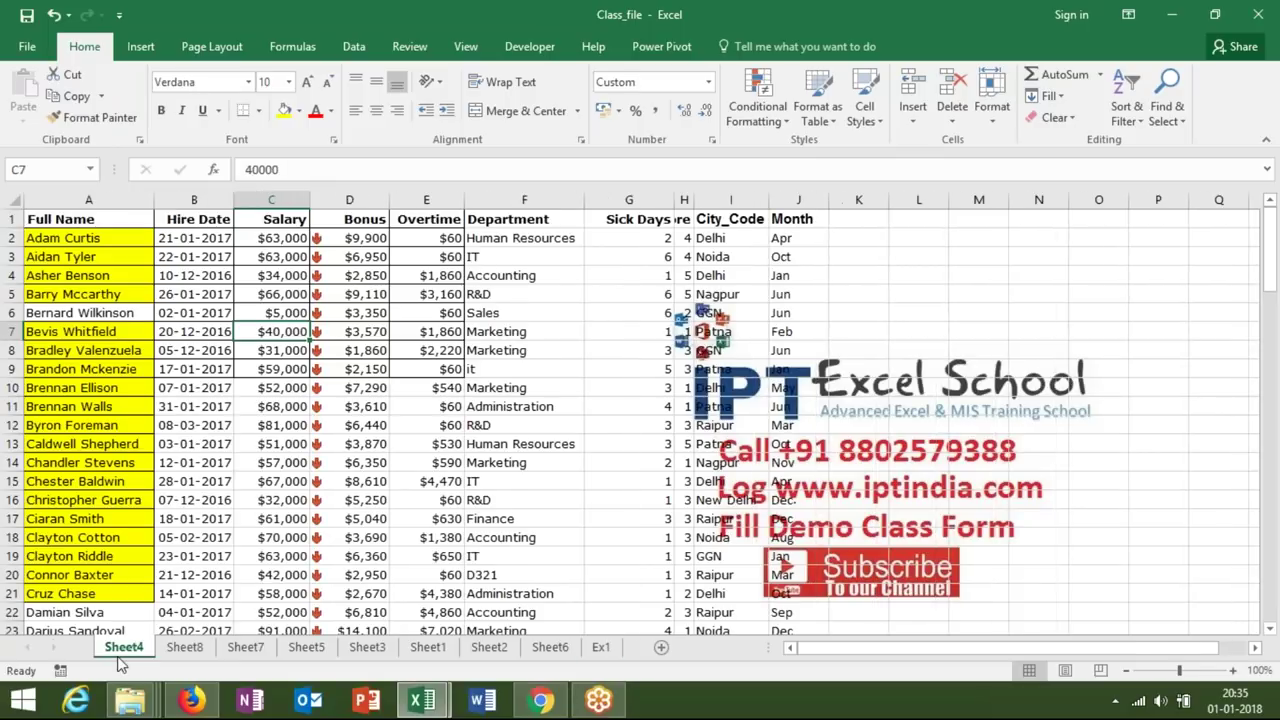
left_click(510, 200)
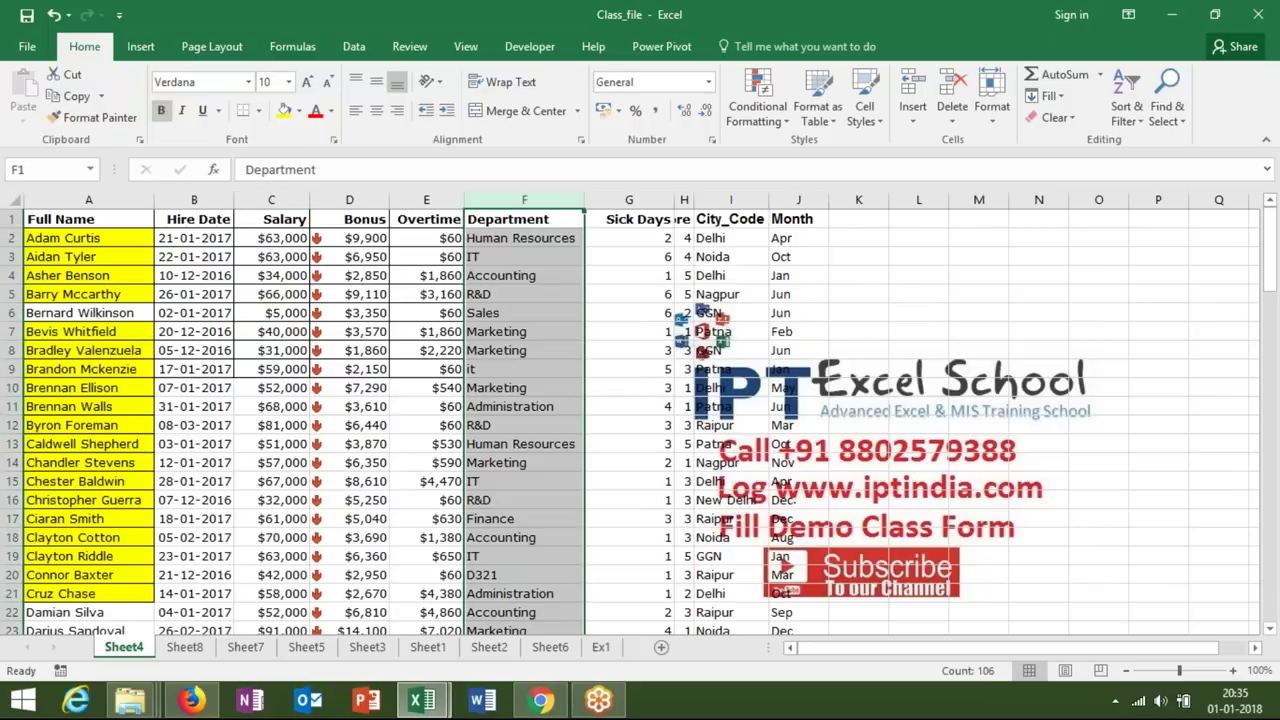
left_click(760, 112)
mouse_move(779, 152)
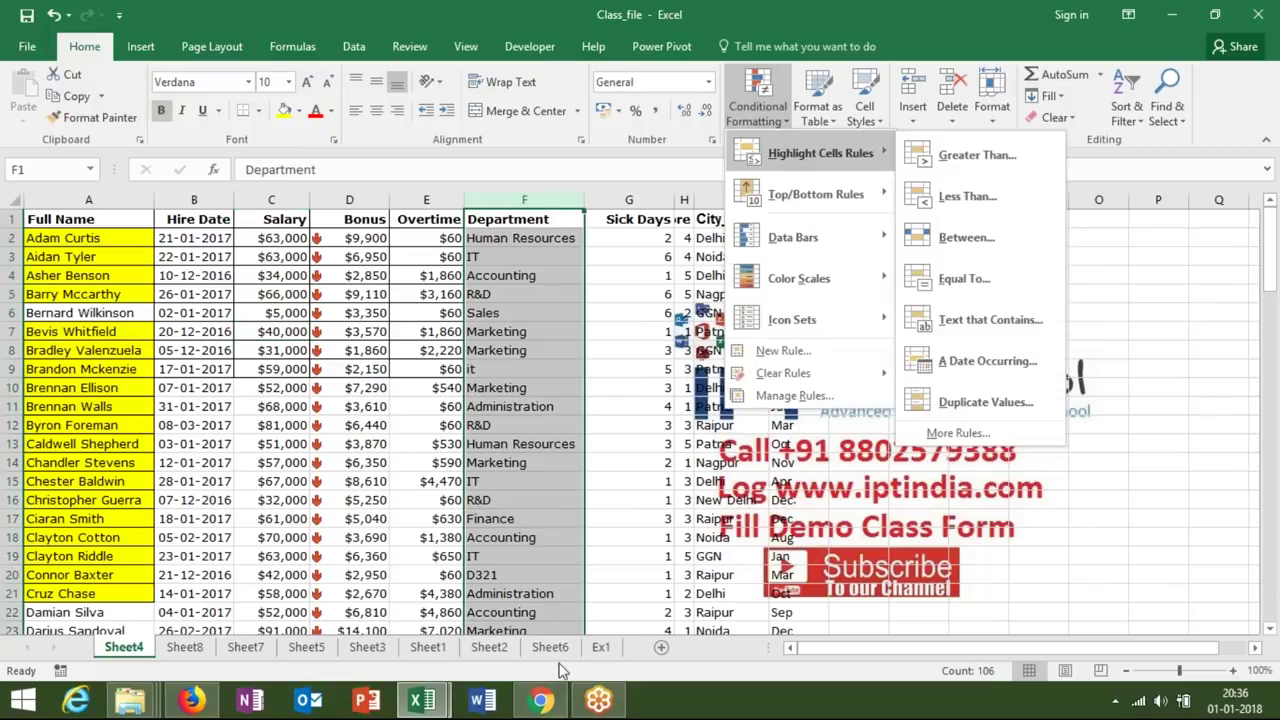
left_click(590, 659)
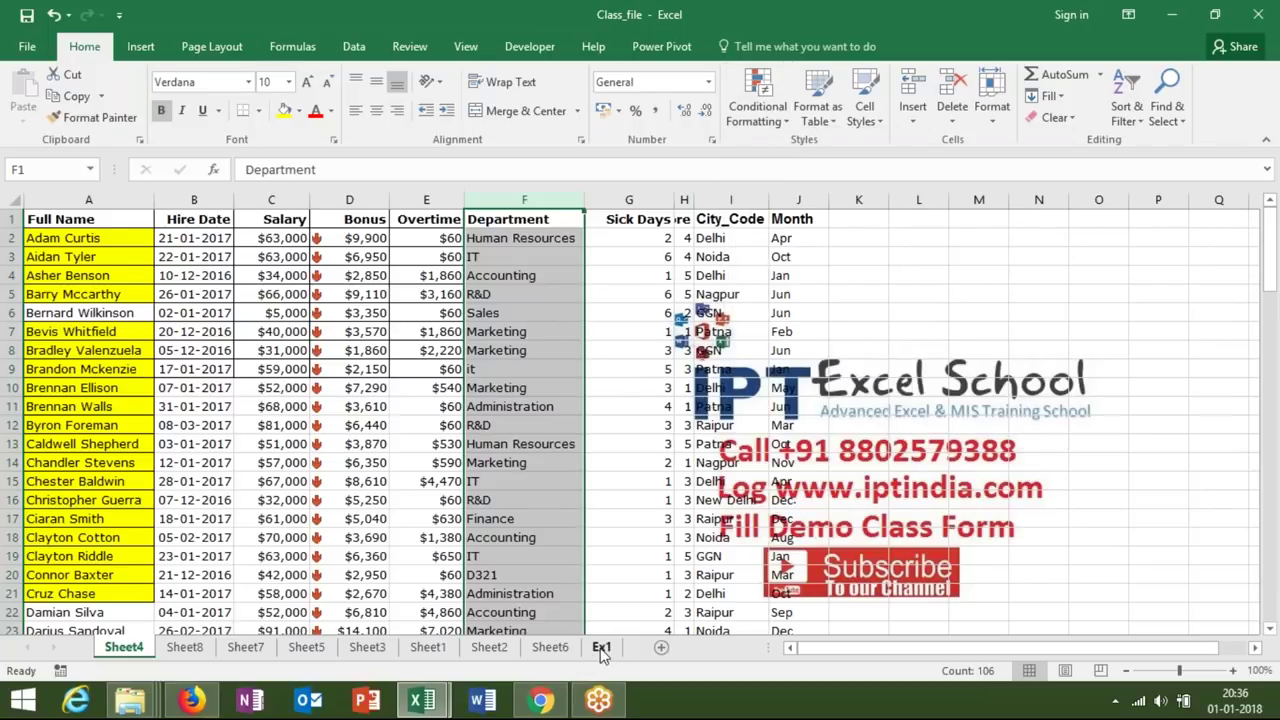
left_click(598, 647)
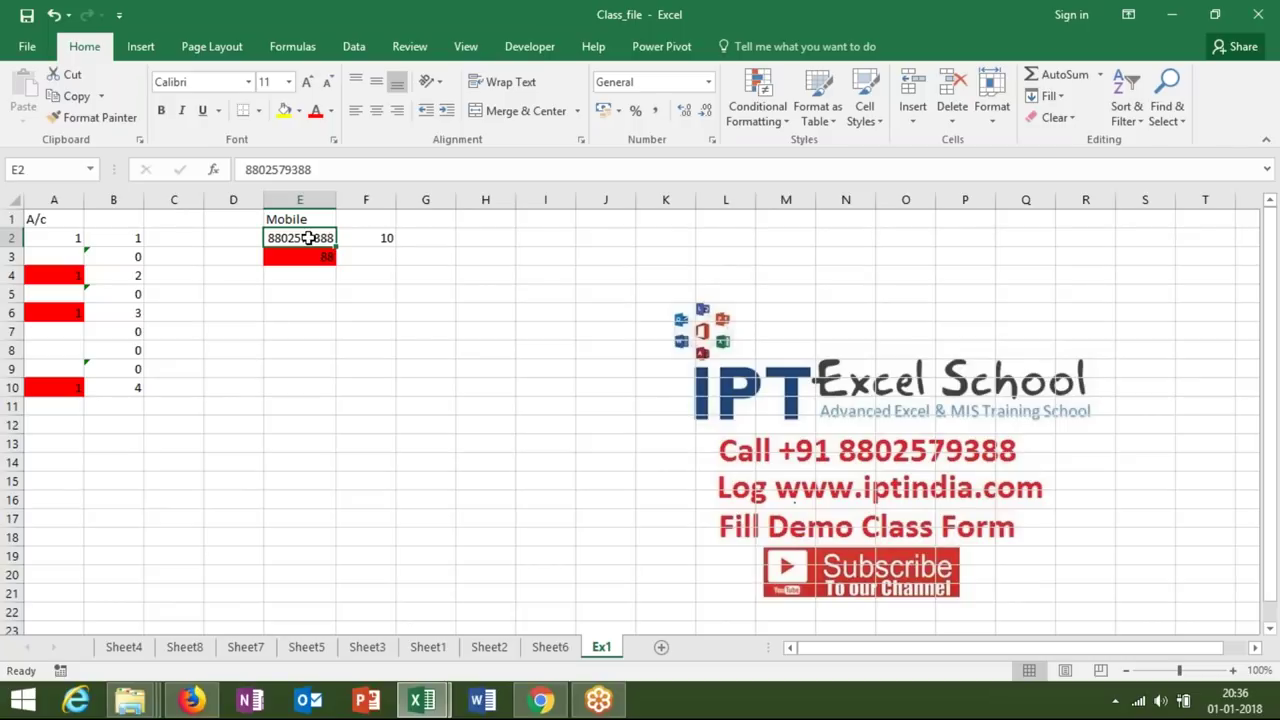
left_click_drag(308, 238, 314, 472)
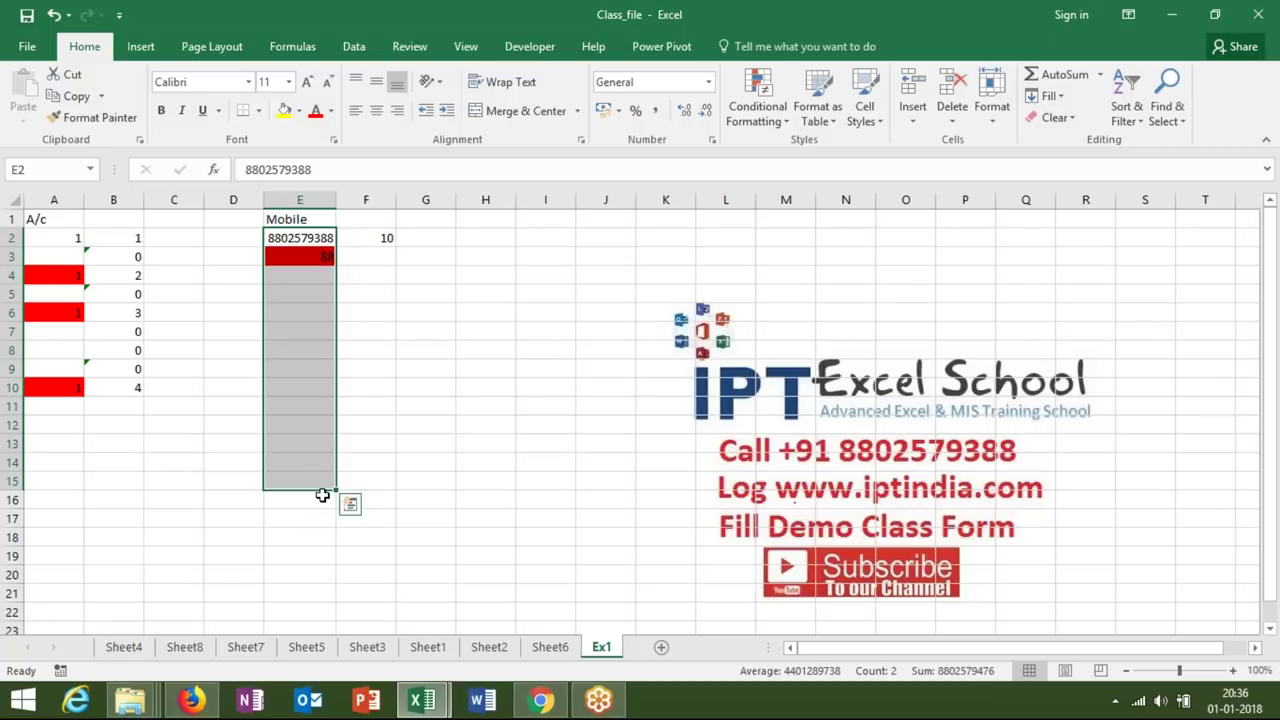
left_click(309, 240)
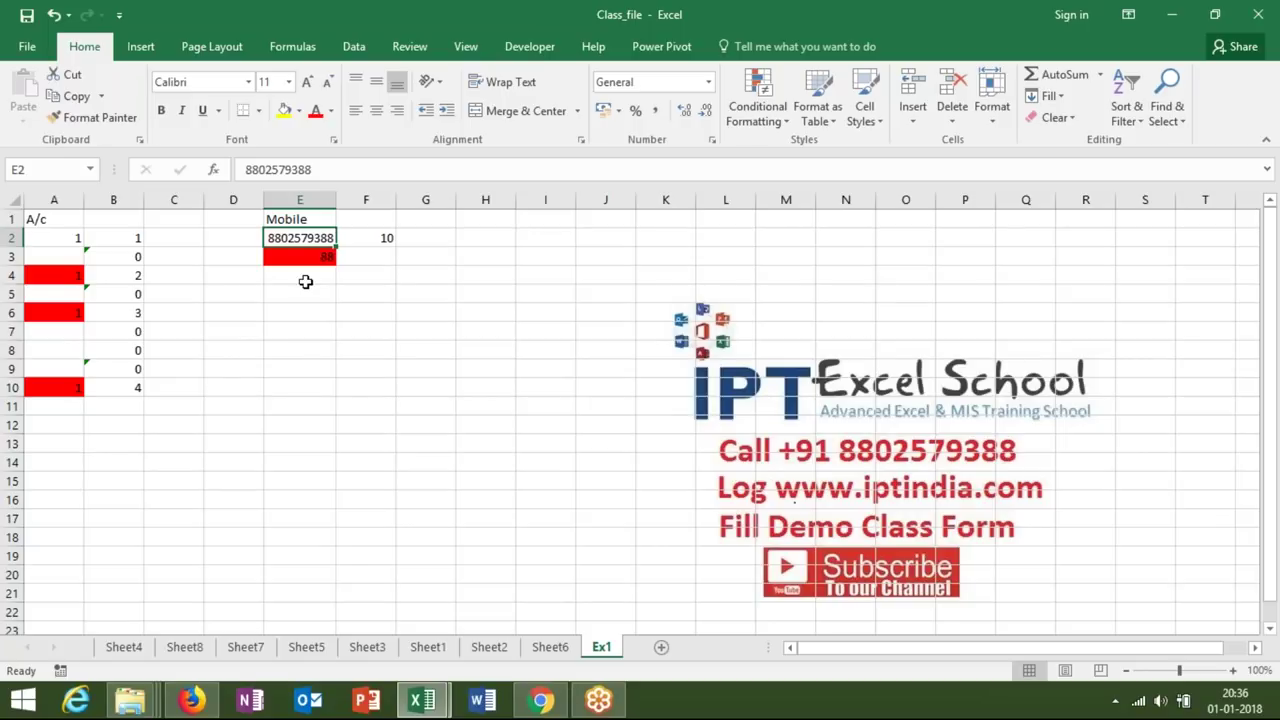
left_click(306, 256)
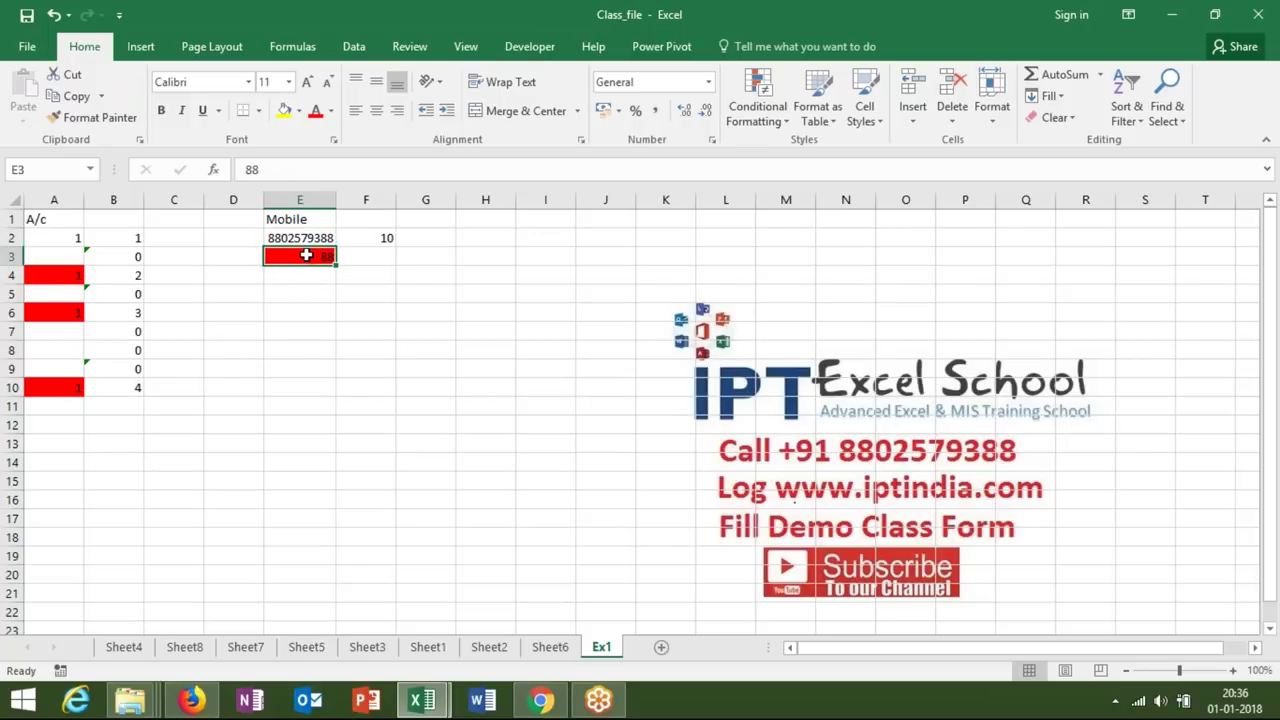
left_click(307, 282)
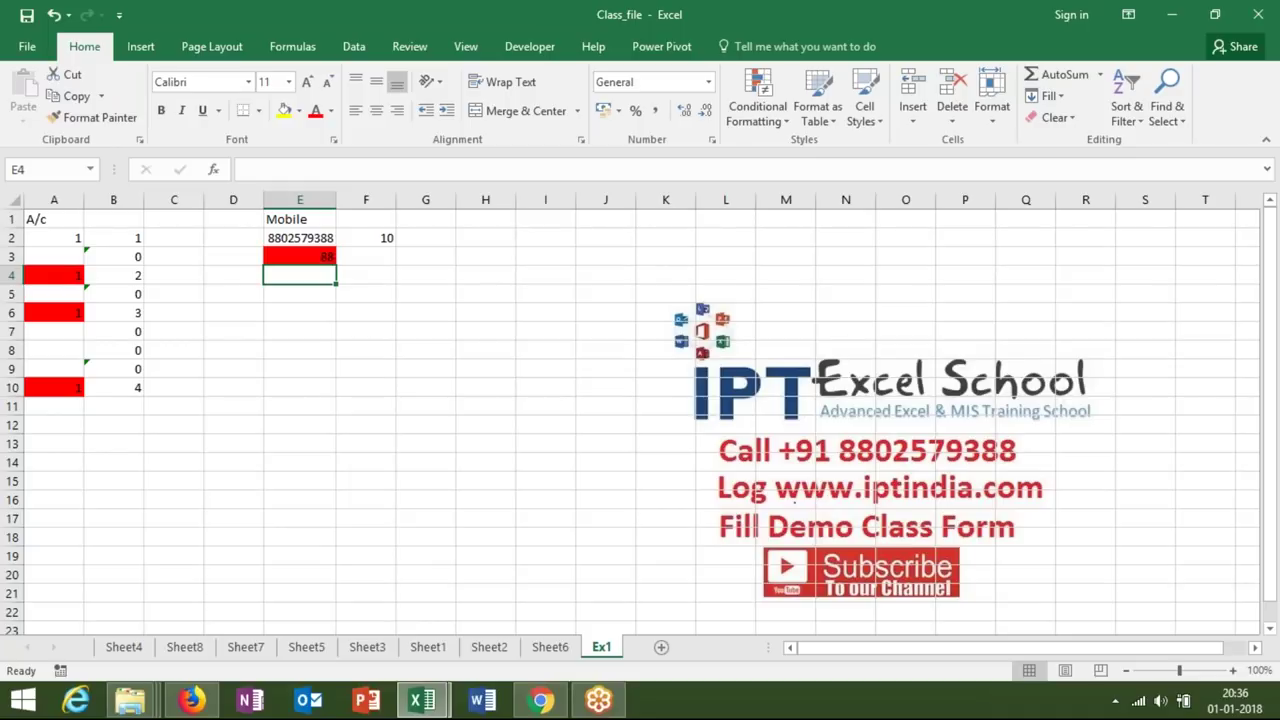
left_click(489, 240)
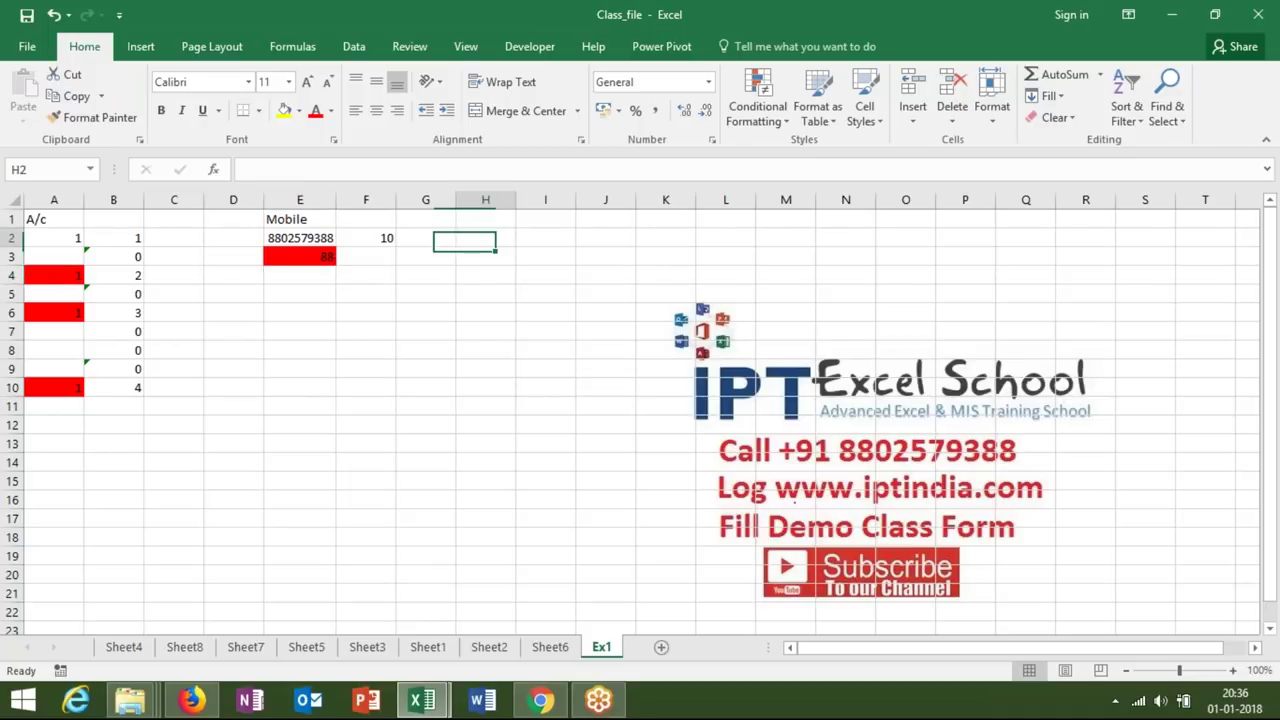
type("=")
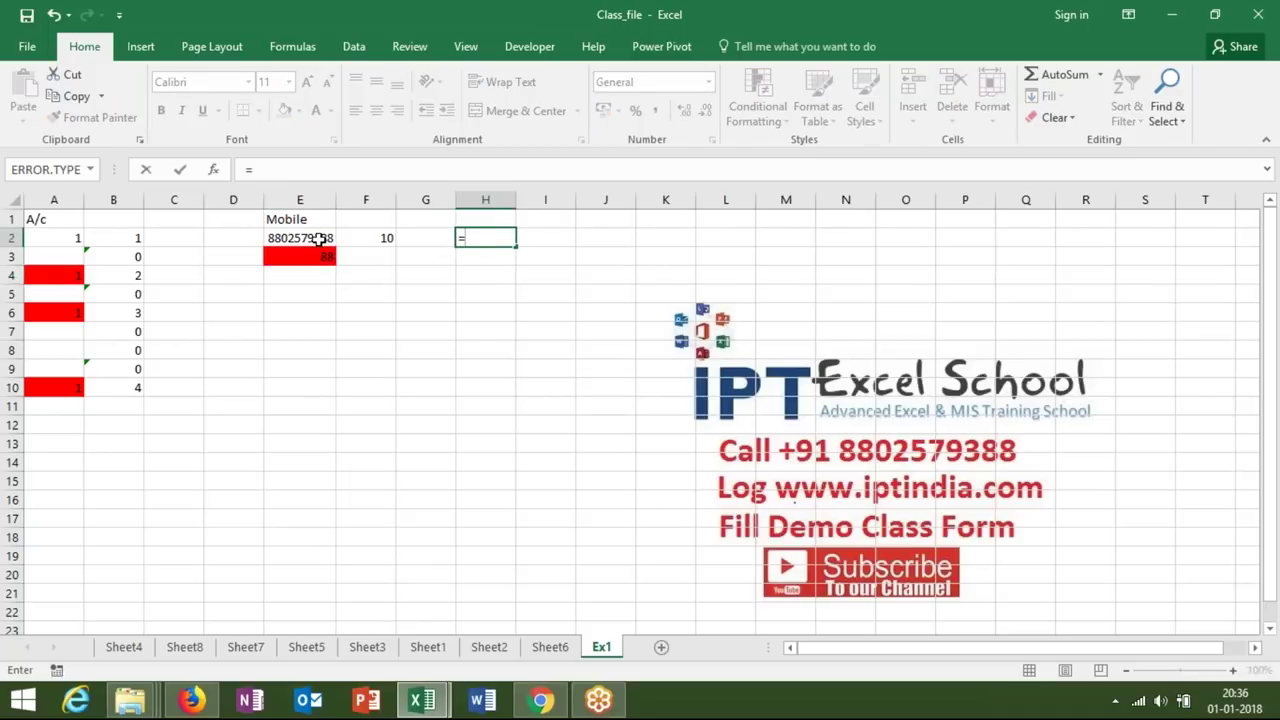
left_click(318, 238)
key("ctrl+Return")
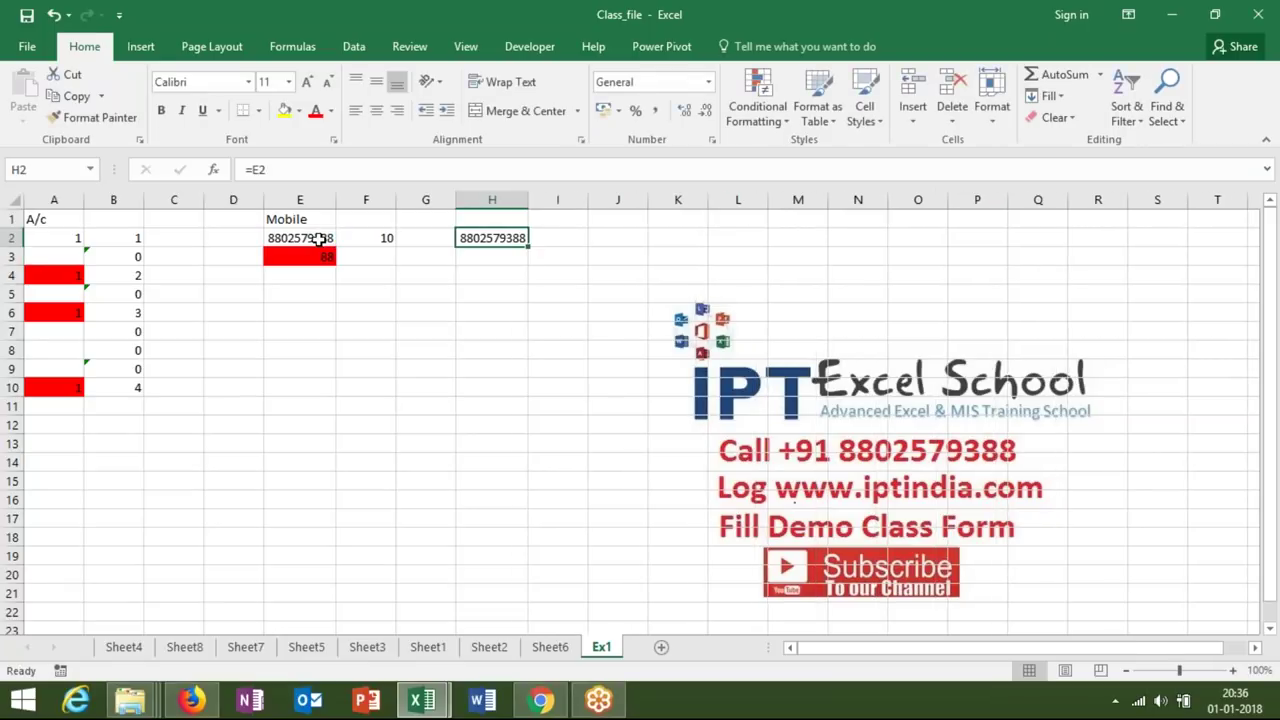
left_click_drag(528, 250, 528, 267)
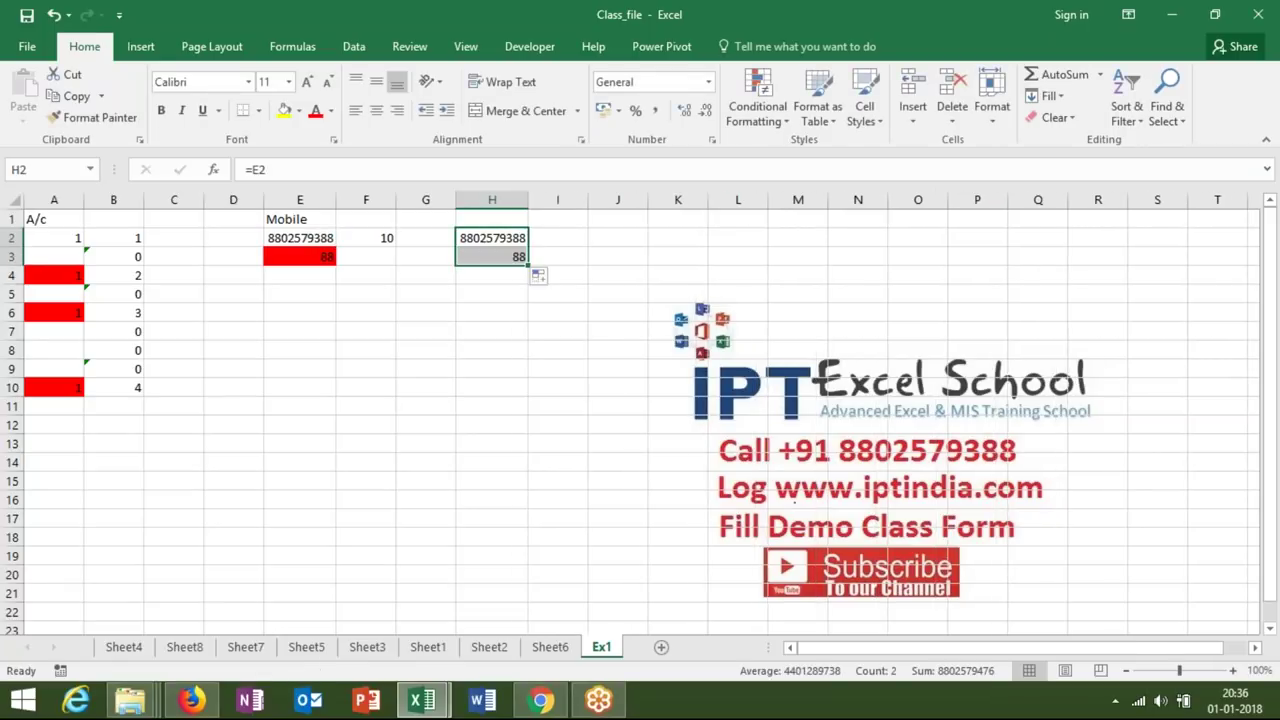
left_click(516, 254)
key("F2")
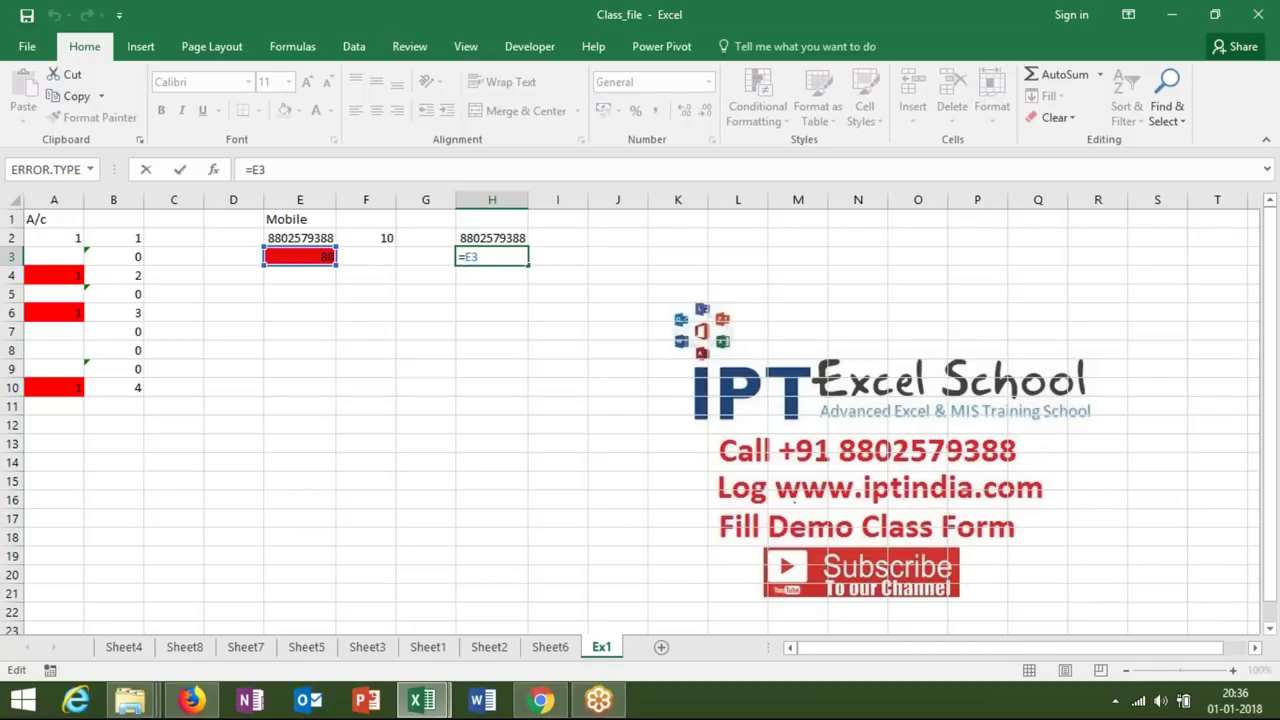
key("ctrl+Return")
left_click_drag(517, 241, 519, 253)
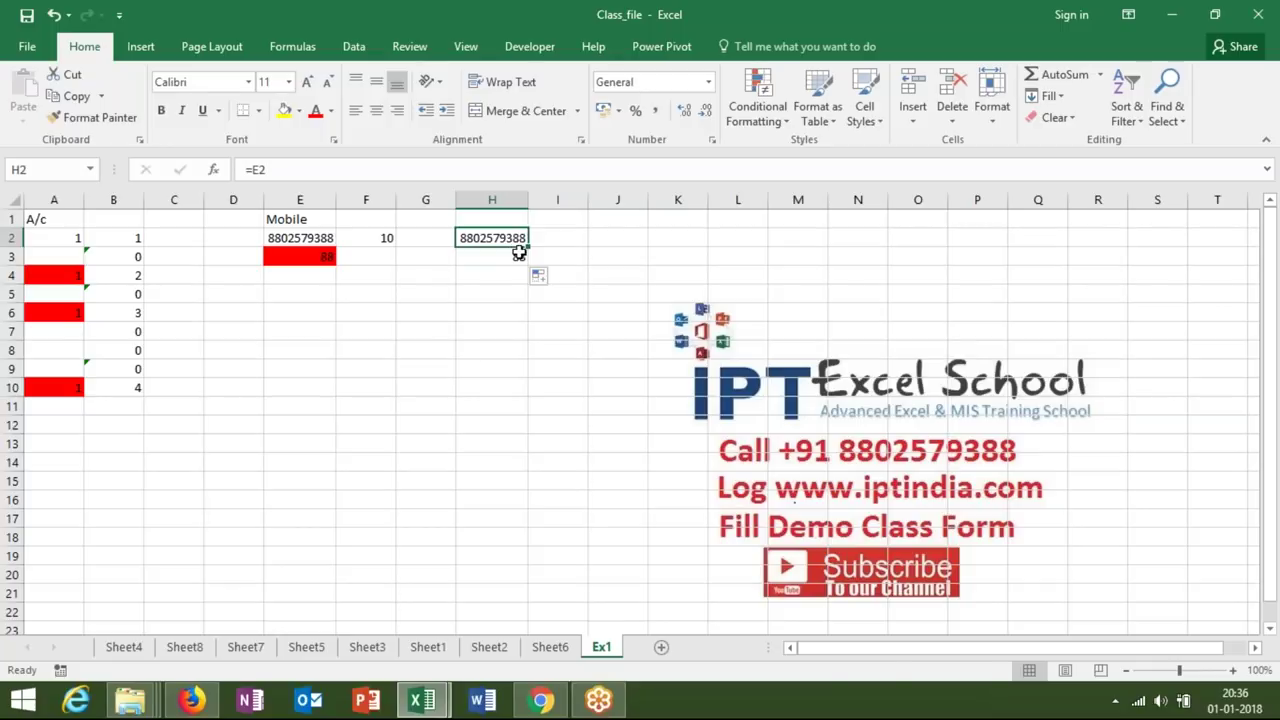
key("Delete")
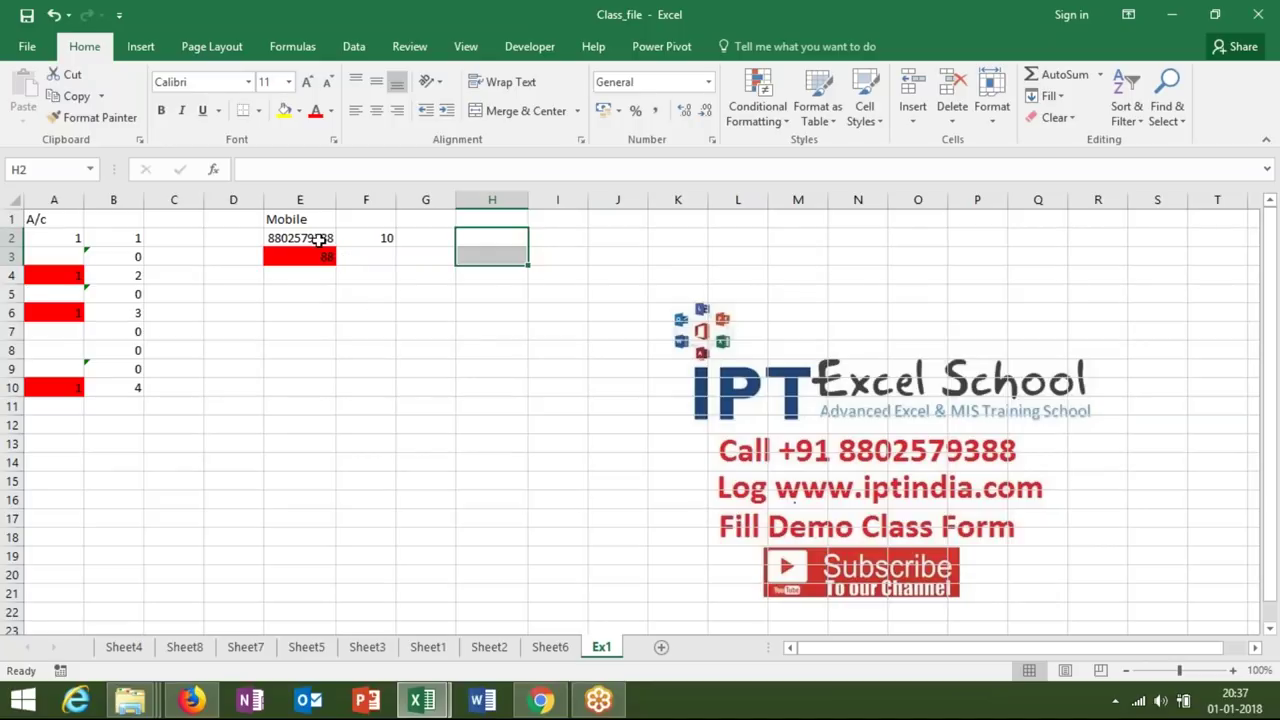
left_click(318, 240)
left_click(318, 253)
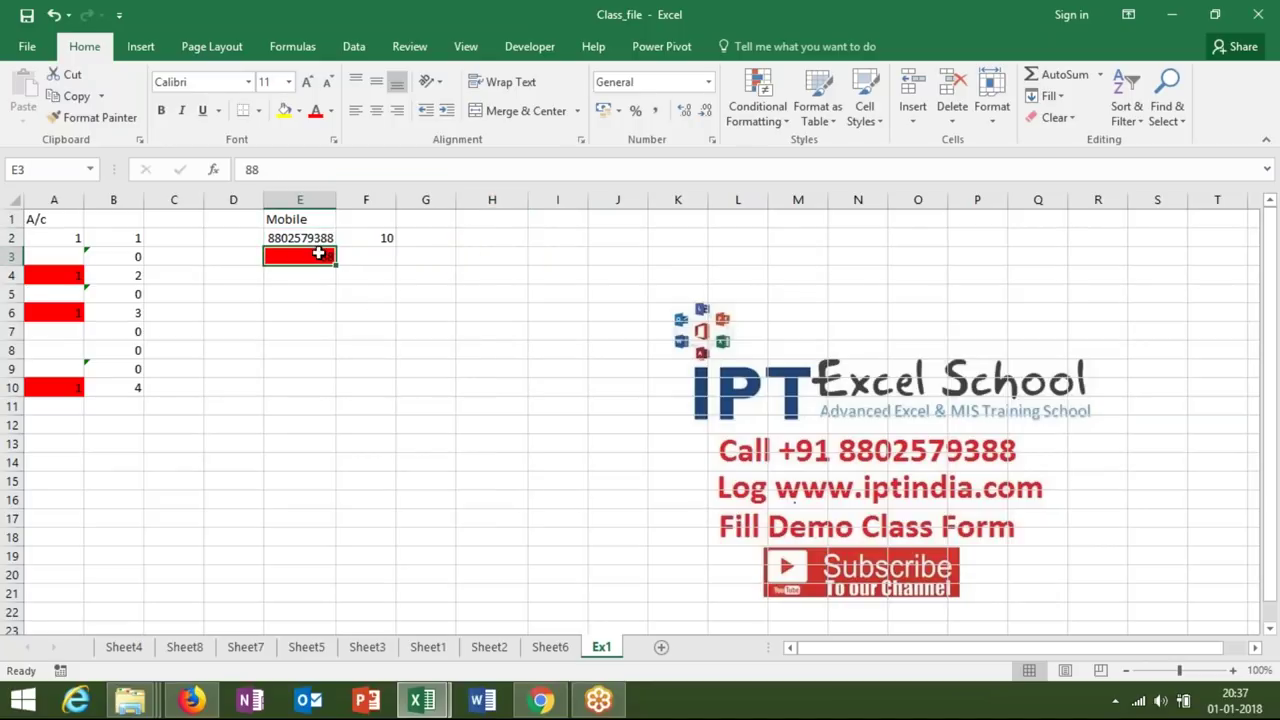
left_click(530, 232)
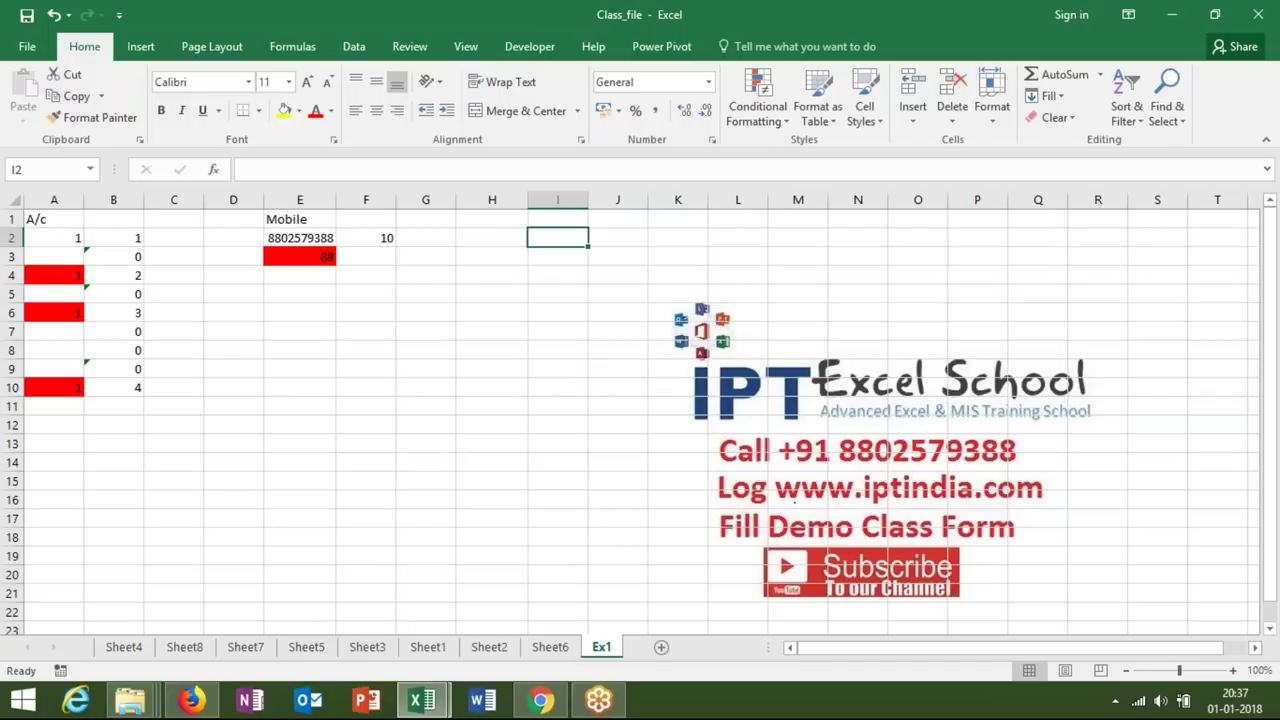
left_click(320, 240)
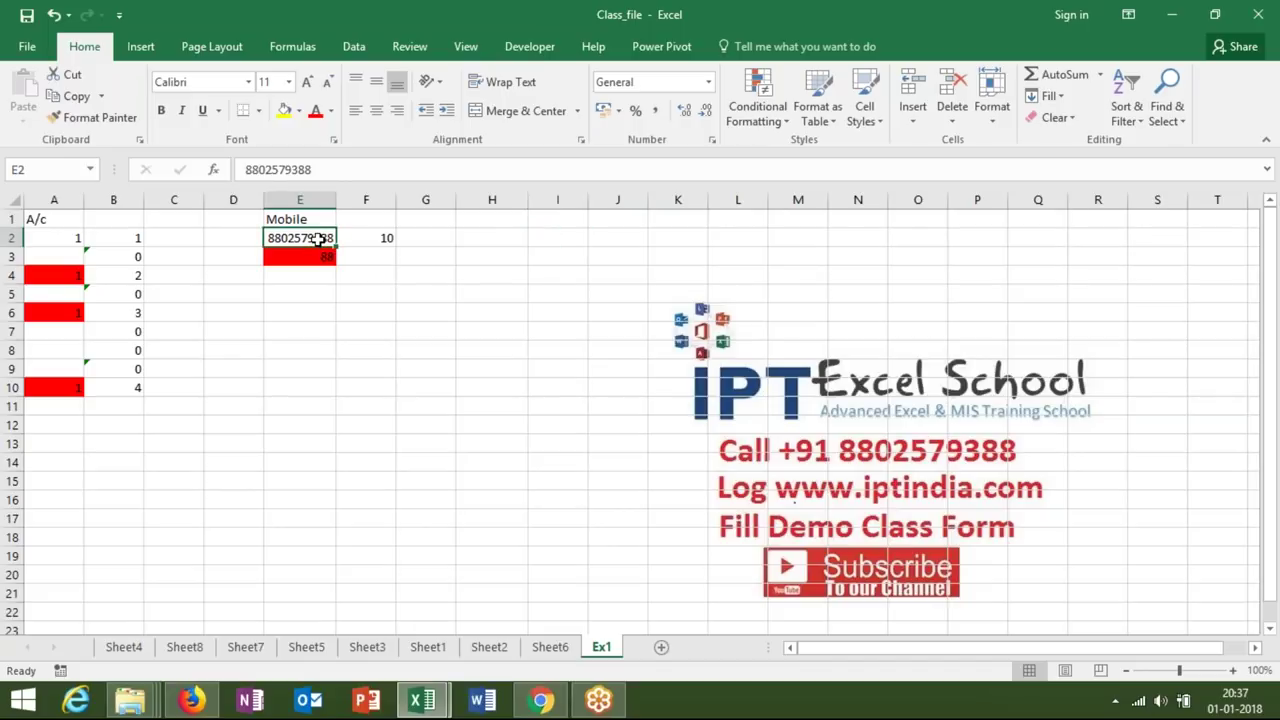
left_click(130, 240)
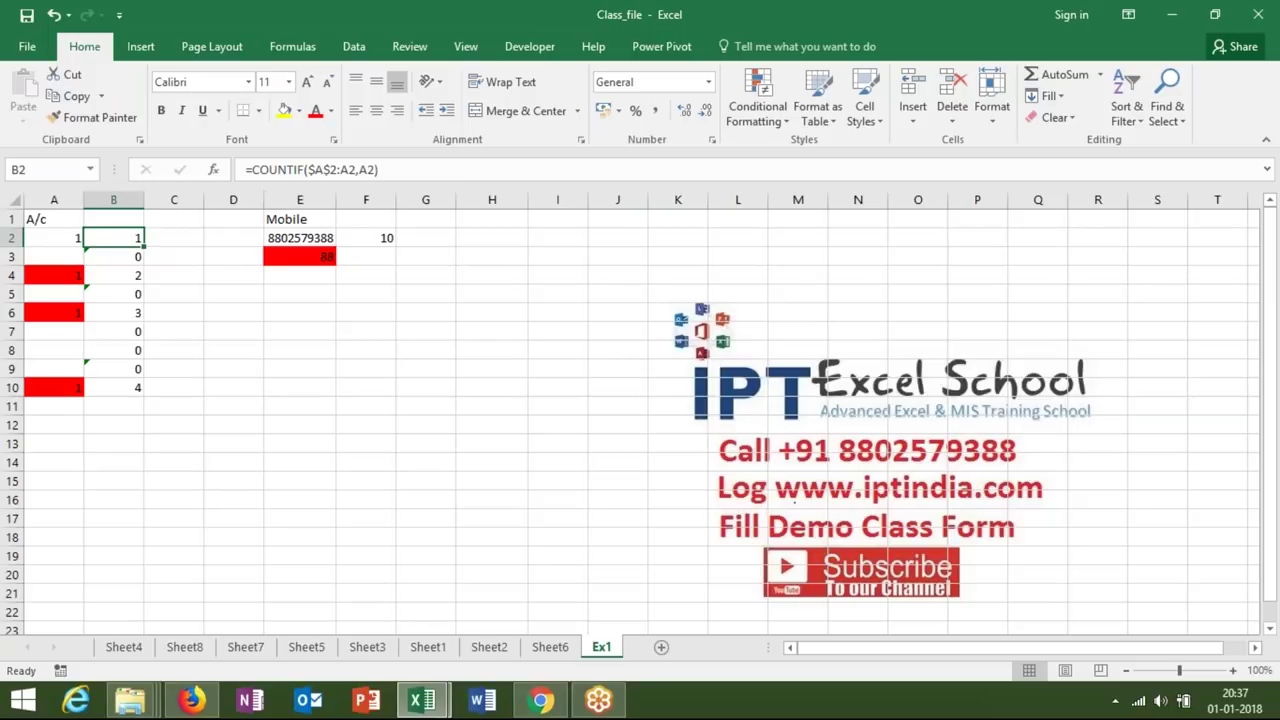
- Enter 5 in A3 below A2's account value, then switch to Sheet4
left_click(63, 240)
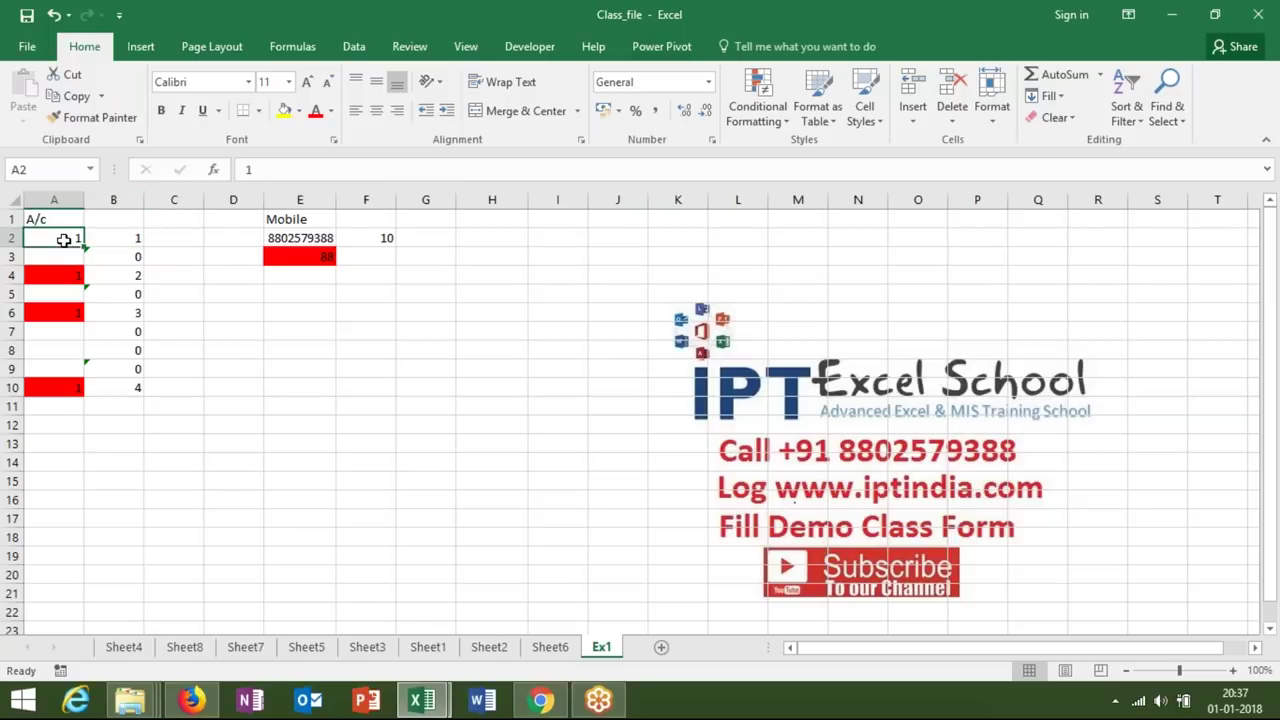
key("Return")
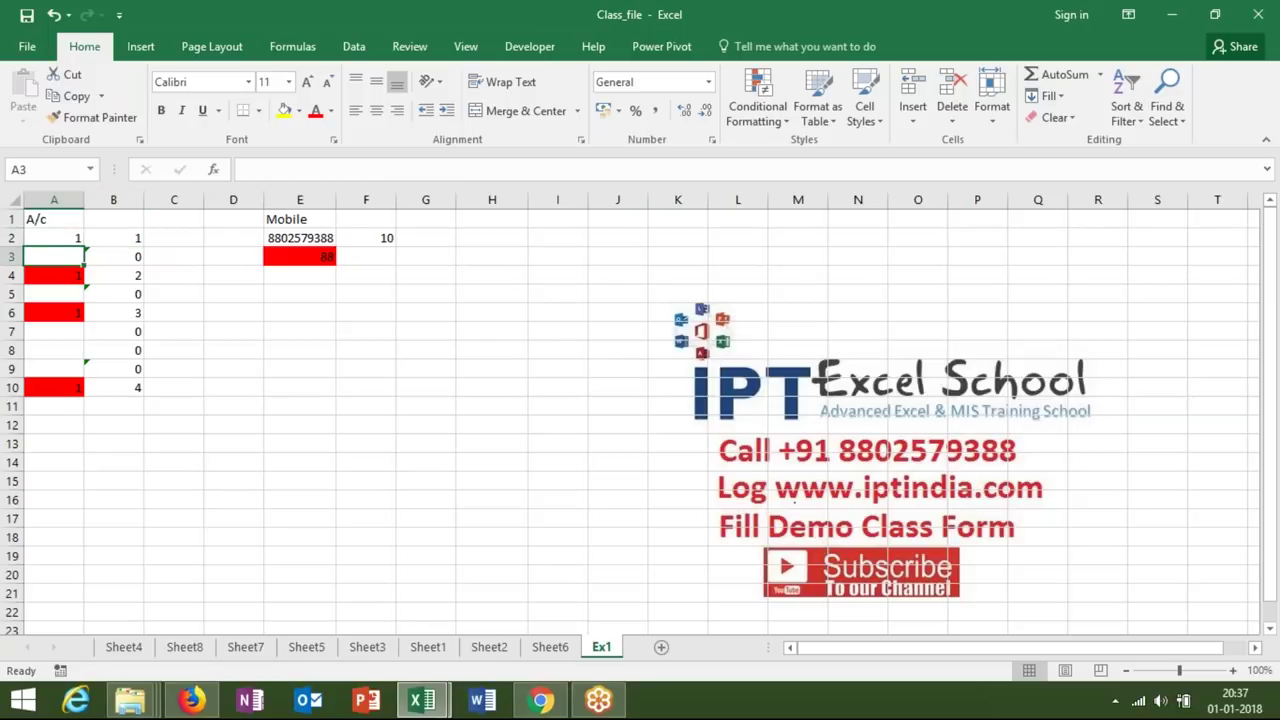
type("5.")
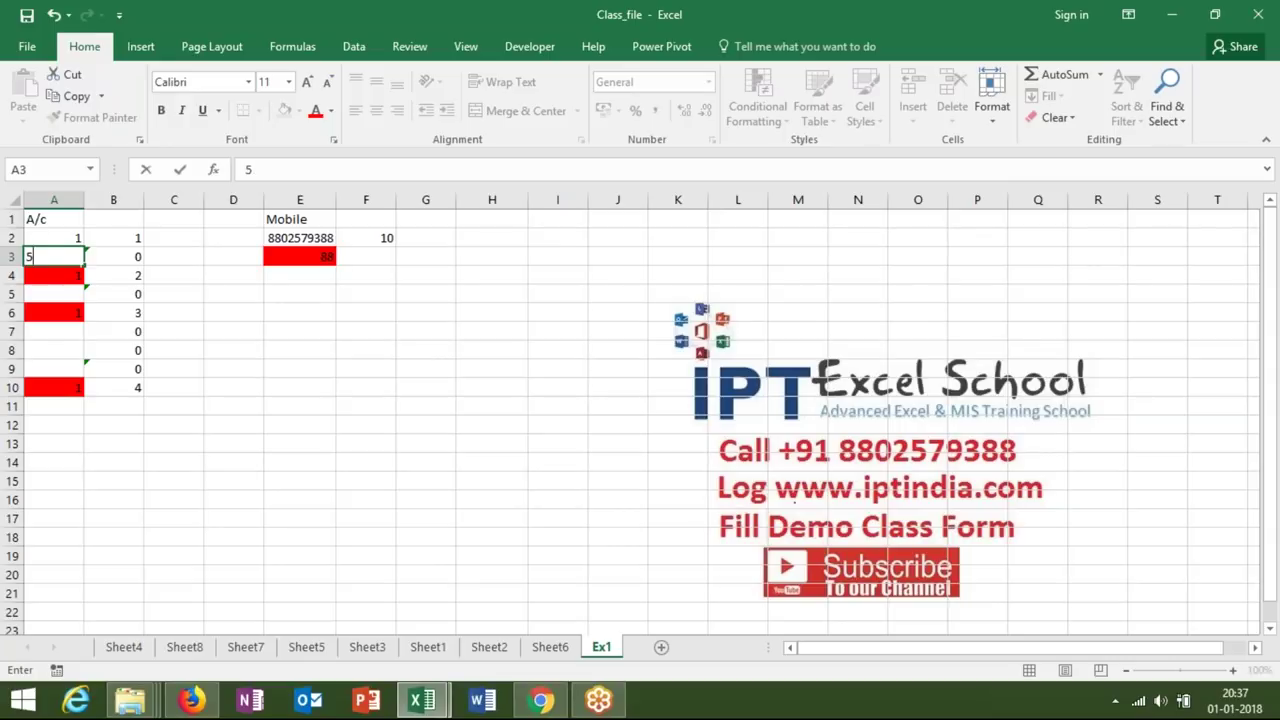
key("Return")
left_click(66, 238)
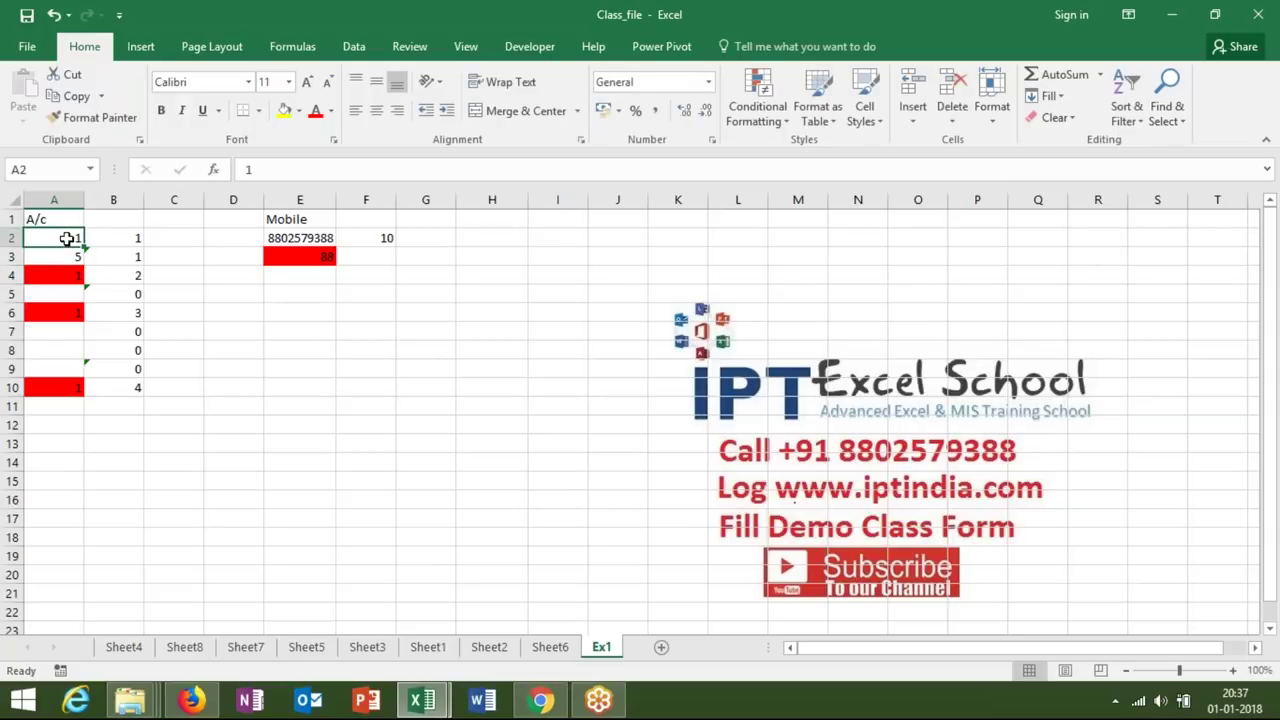
left_click(61, 258)
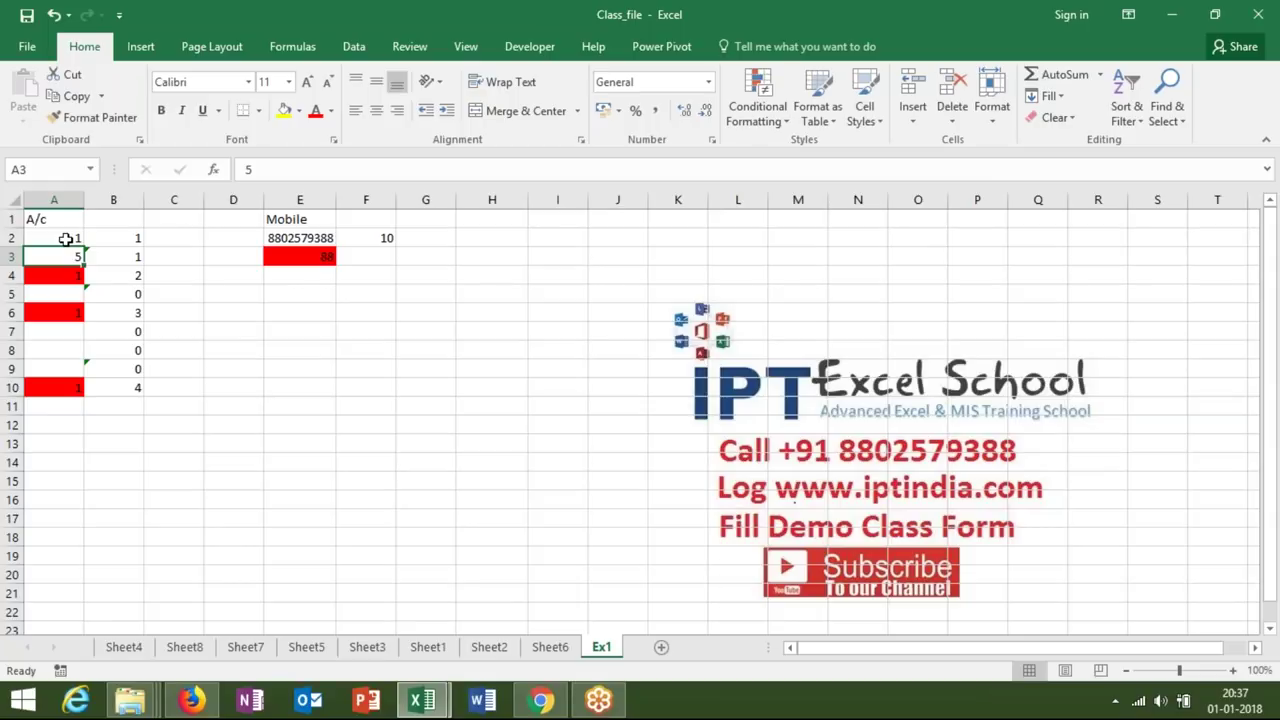
left_click(65, 239)
double_click(66, 238)
key("Return")
left_click(124, 648)
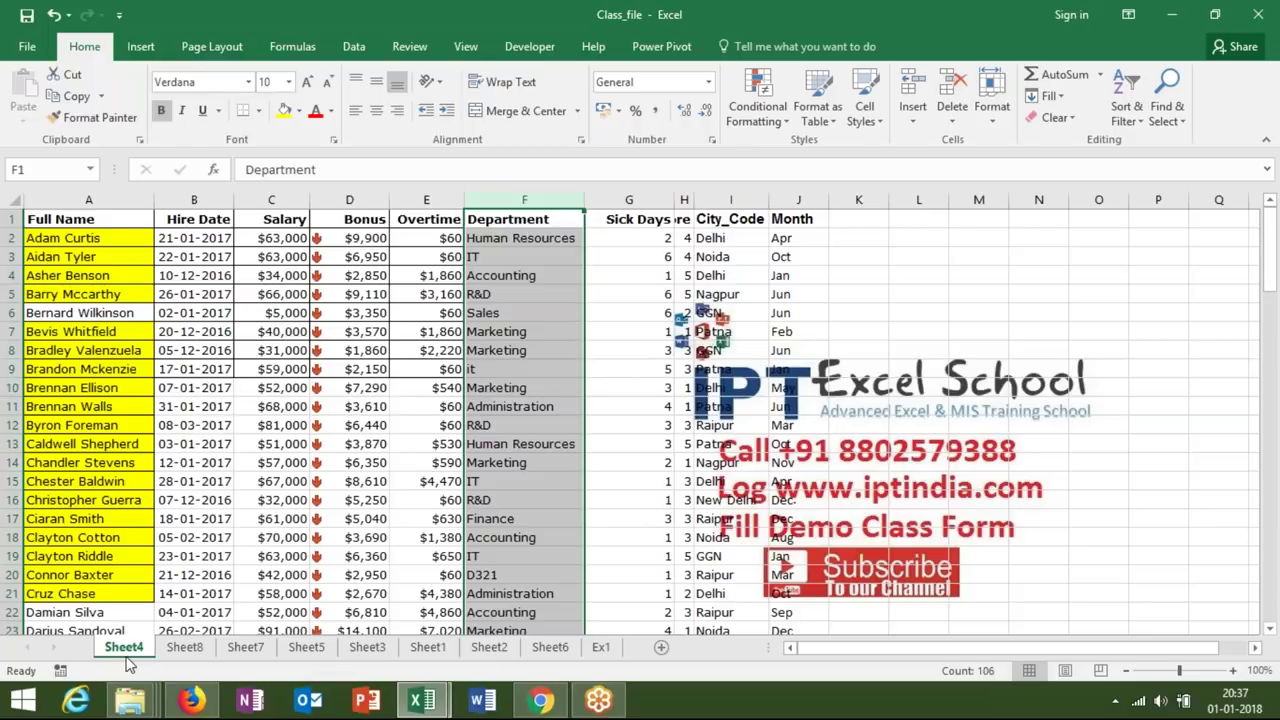
- Select Sheet4's names A2:A22 and row 3's salary figures, then return to Ex1
left_click(92, 244)
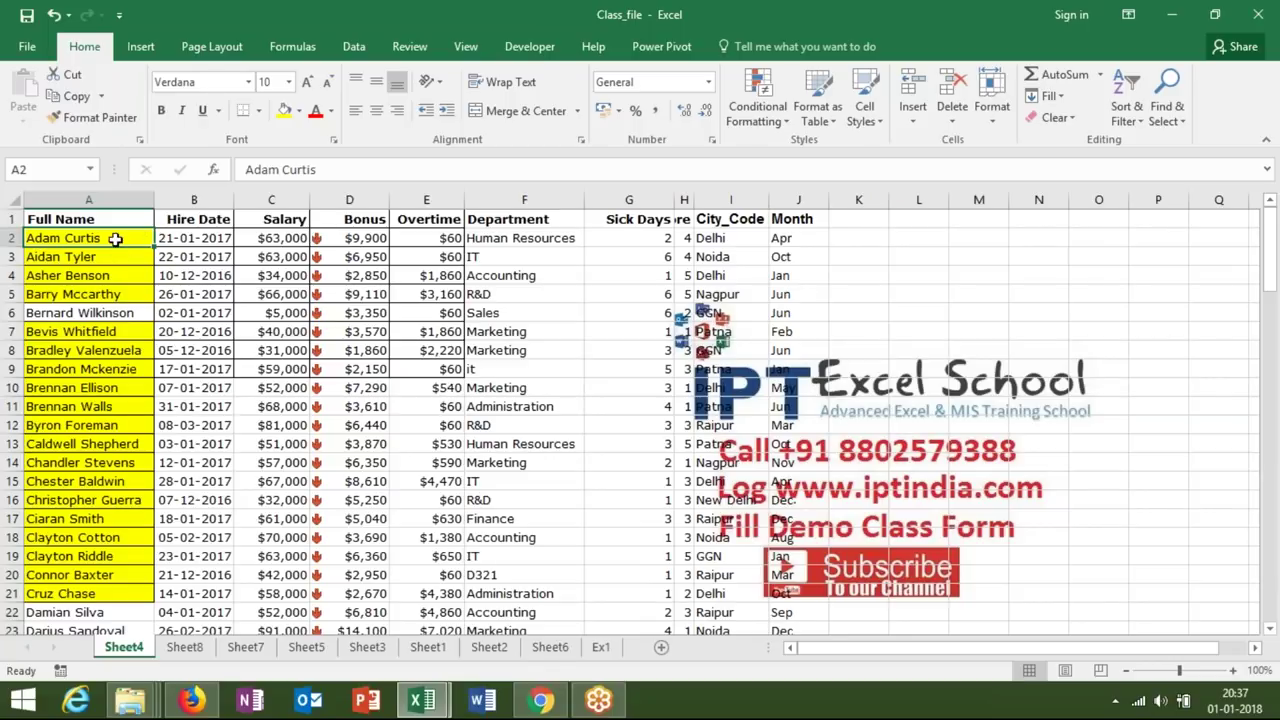
left_click(113, 260)
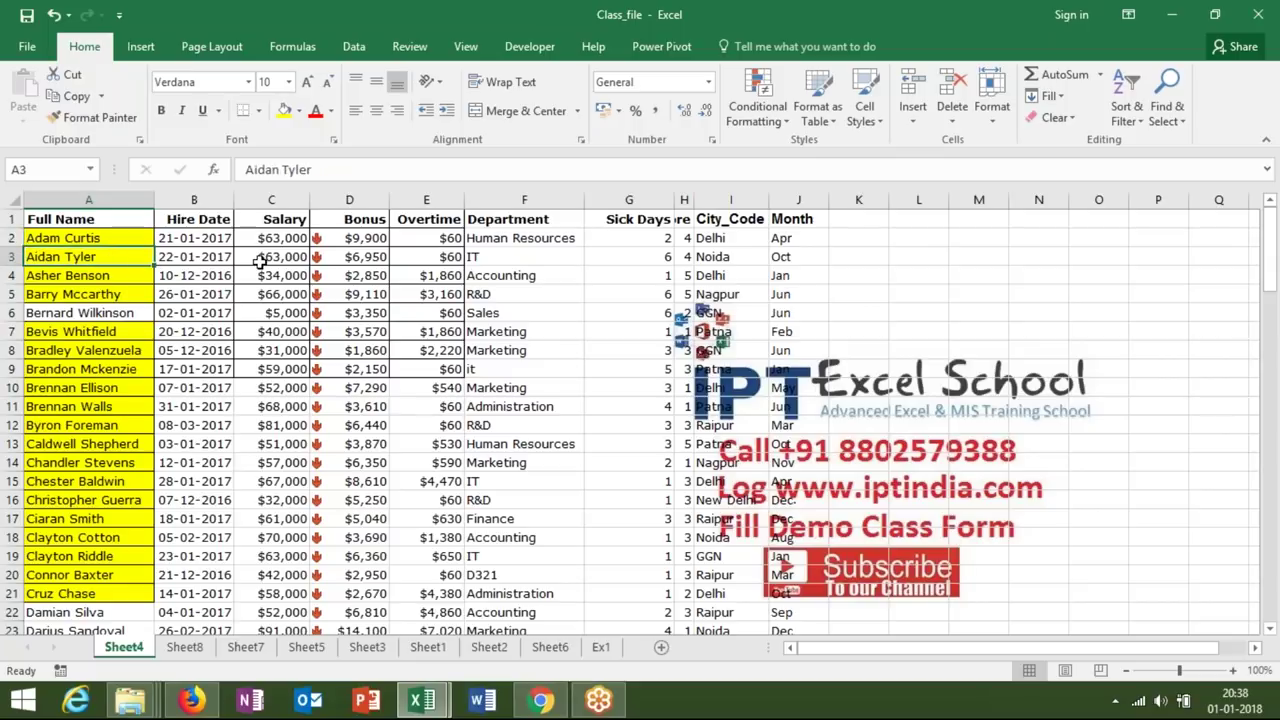
left_click_drag(262, 258, 408, 253)
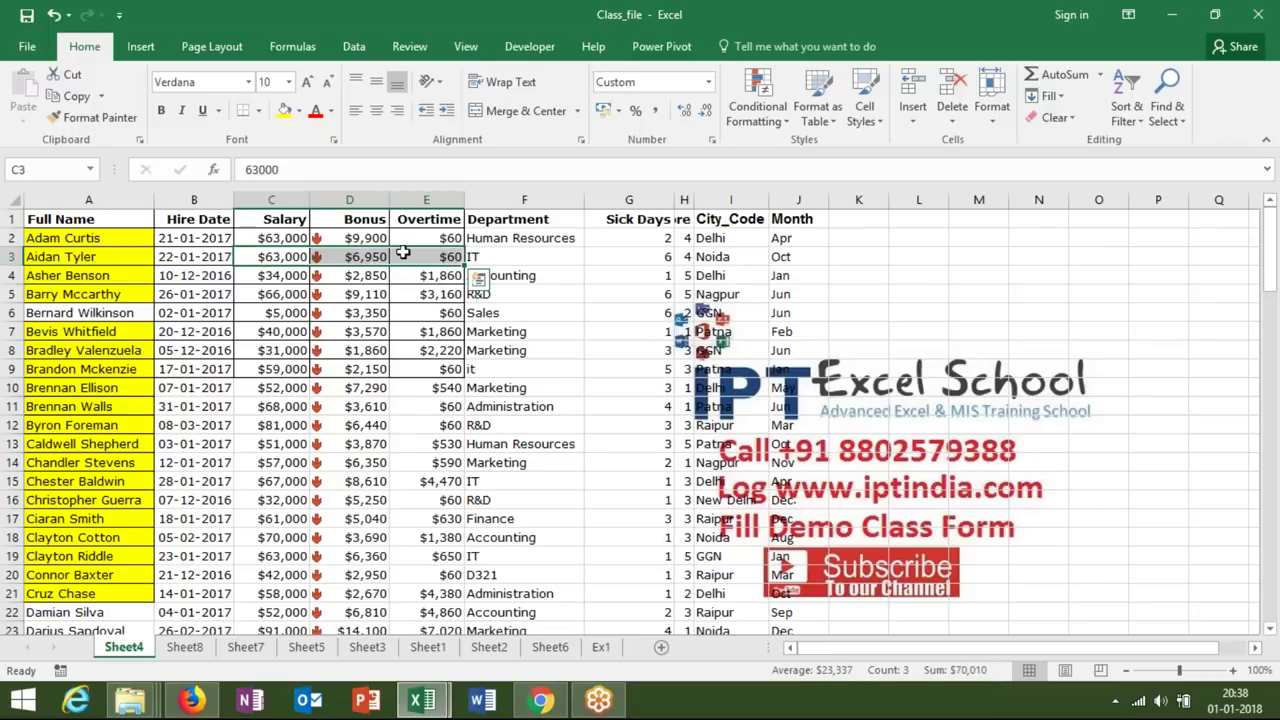
left_click_drag(115, 240, 79, 612)
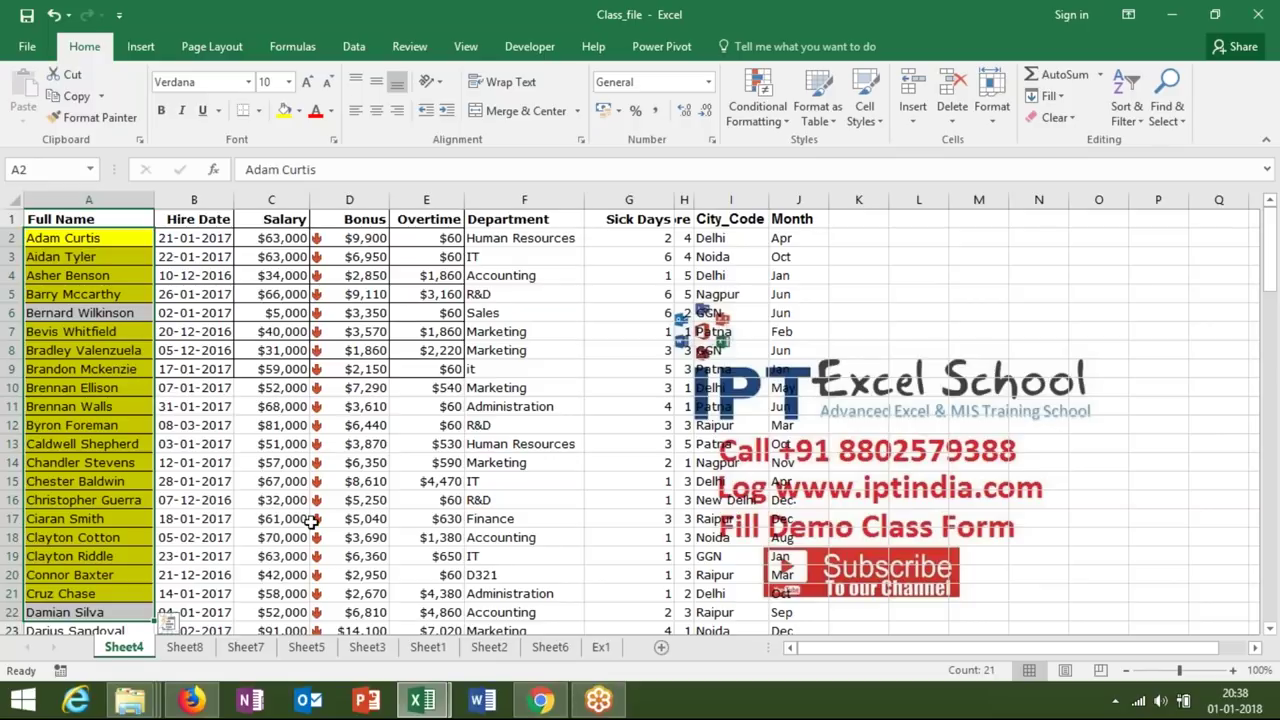
left_click(602, 648)
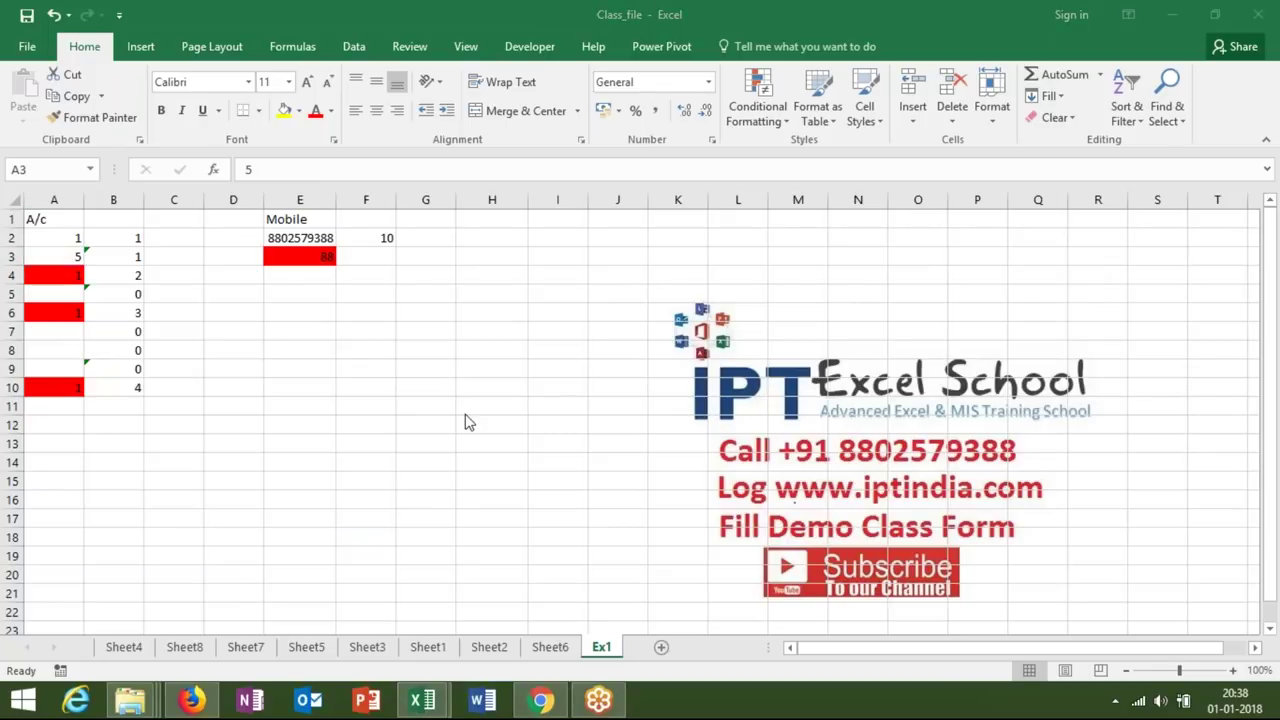
- Add a new sheet with 'E.Code' in A4 and the date 1/1 in B4
left_click(661, 648)
left_click(69, 270)
type("E.Code")
key("Tab")
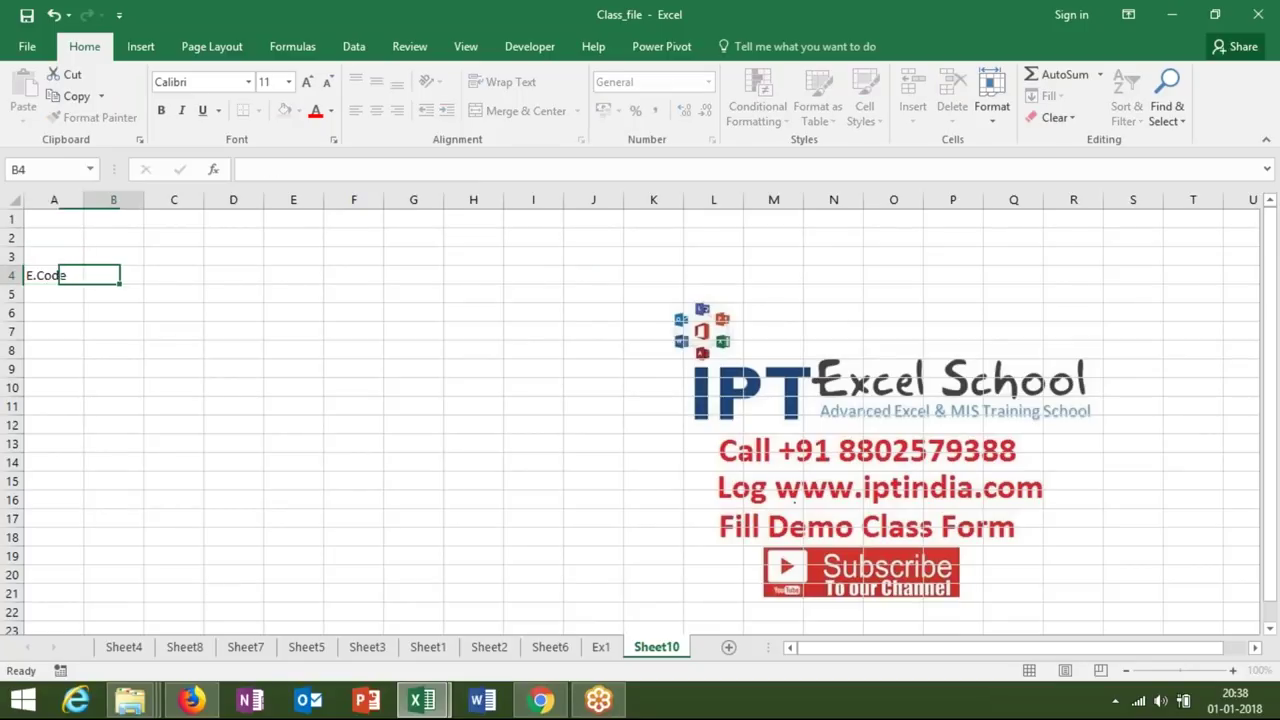
type("1/1")
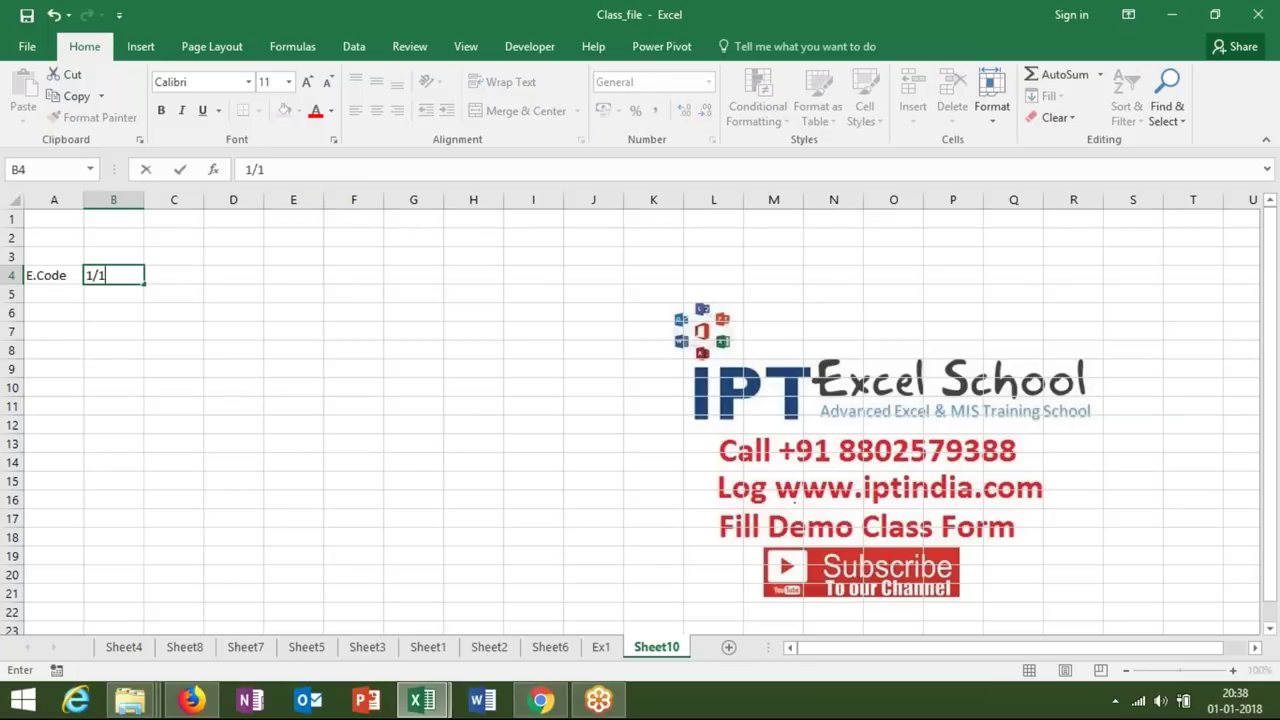
key("Return")
- Fill the dates 01-Jan through 14-Jan across B4:O4
left_click(125, 277)
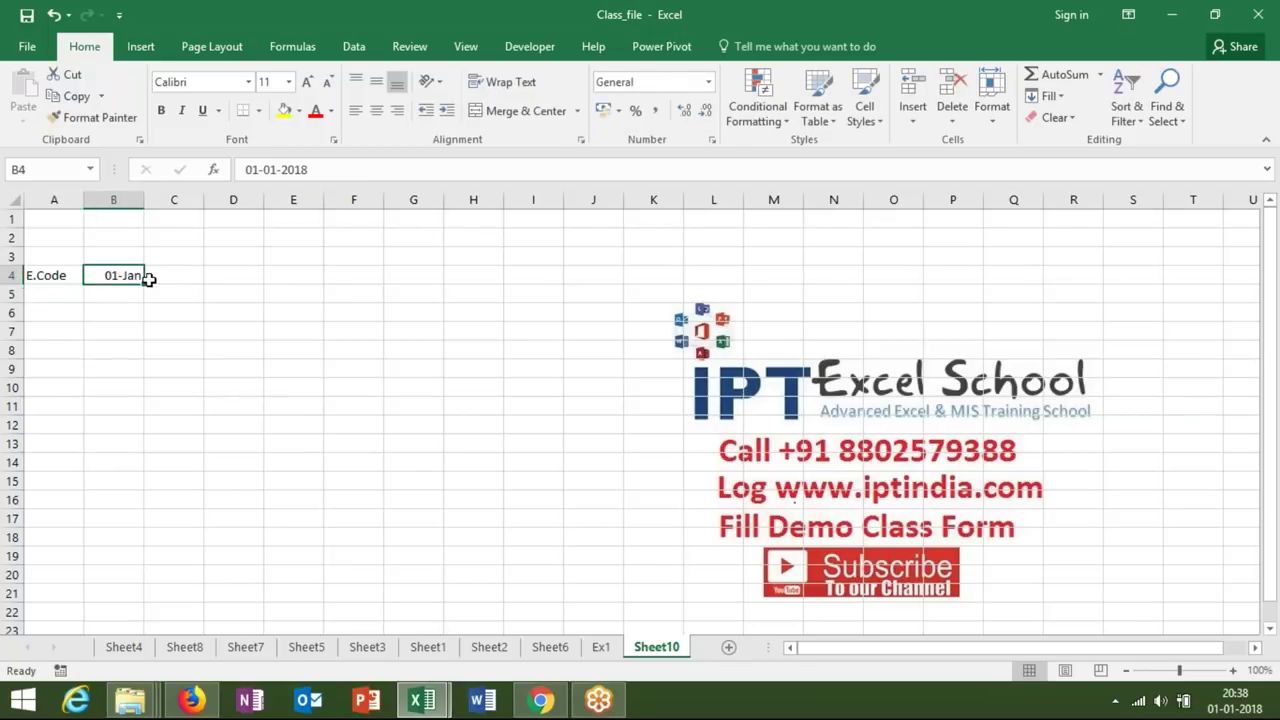
mouse_move(144, 284)
left_mouse_down()
mouse_move(486, 297)
mouse_move(918, 282)
left_mouse_up()
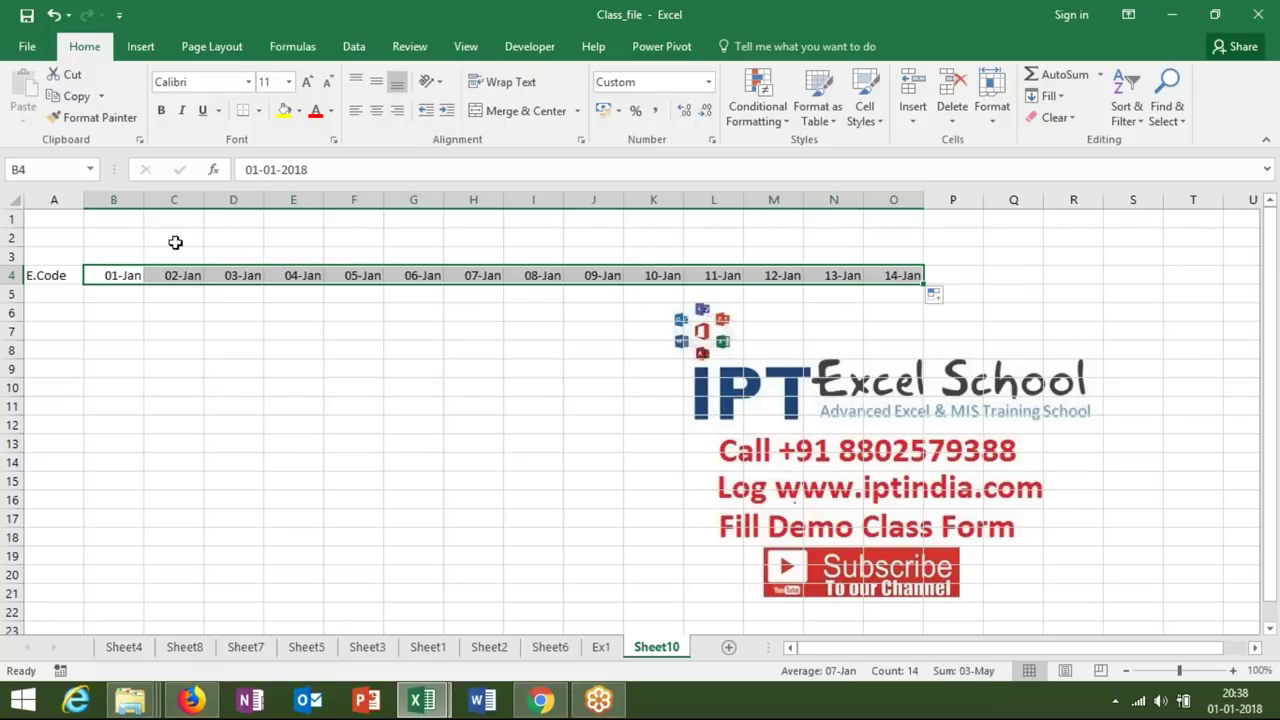
left_click(127, 258)
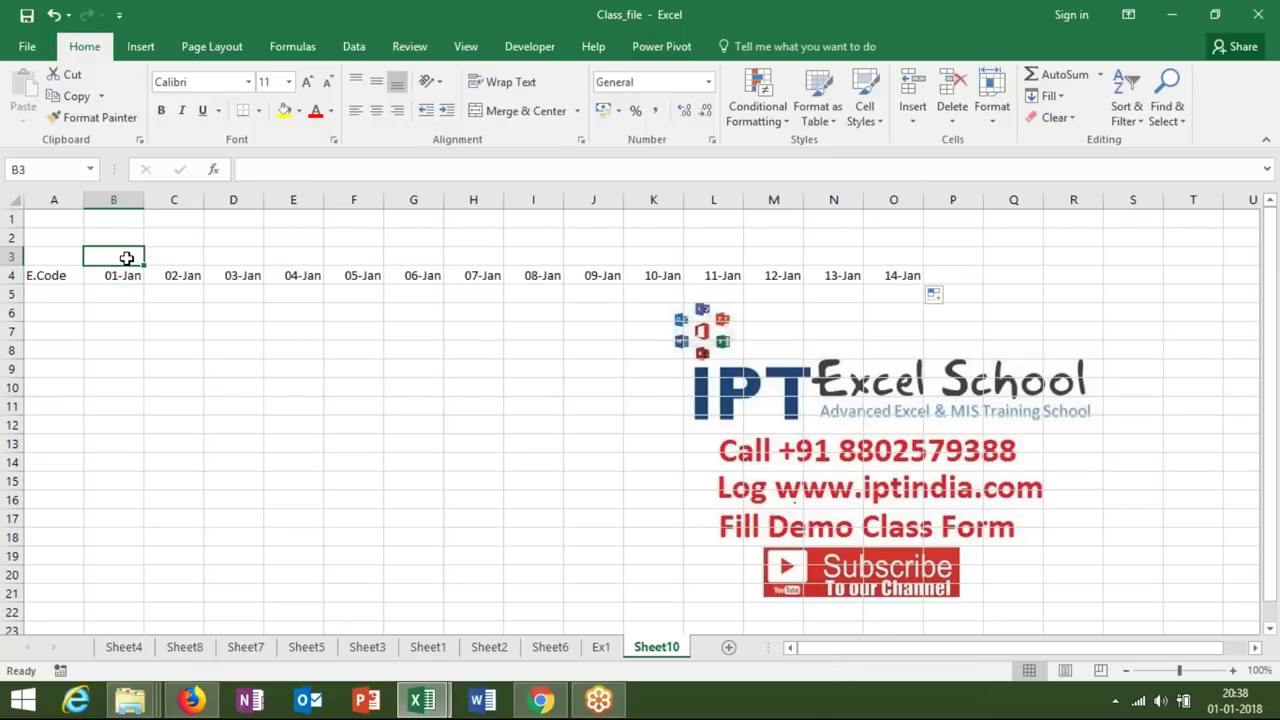
left_click(603, 648)
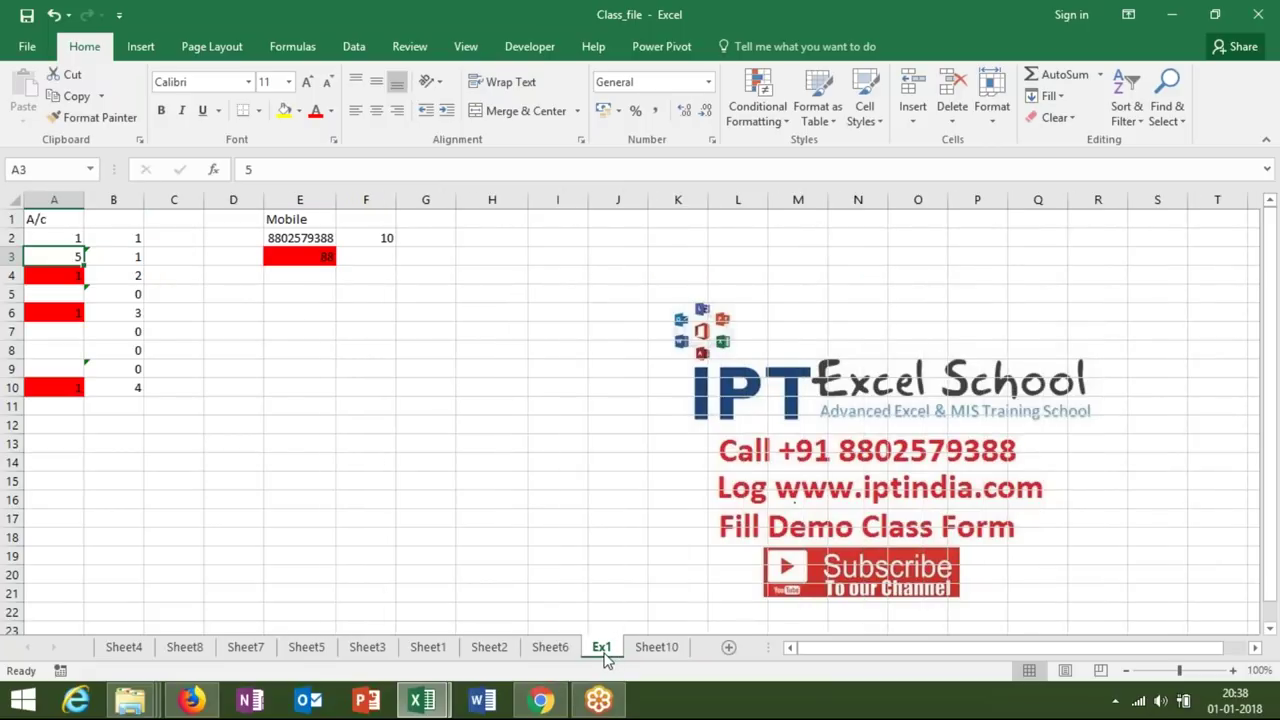
- Apply a Duplicate Values highlight rule to the entire Mobile column E on Ex1
left_click(315, 245)
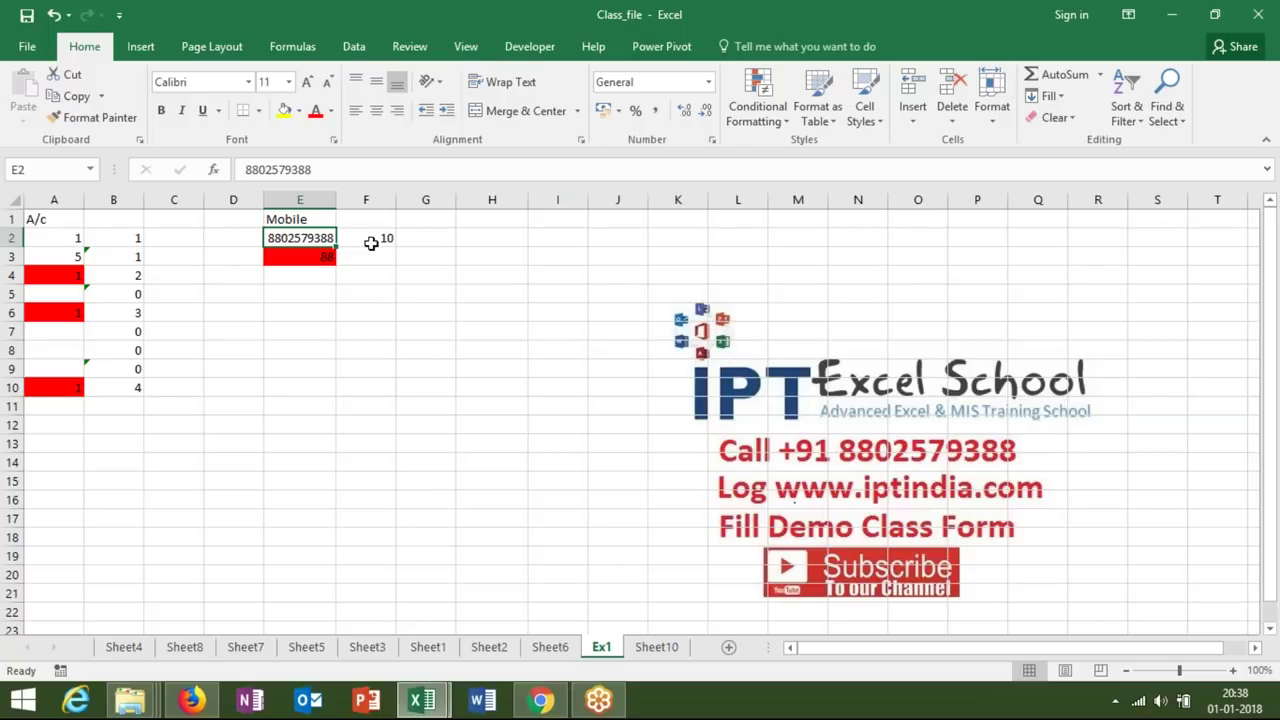
left_click(316, 201)
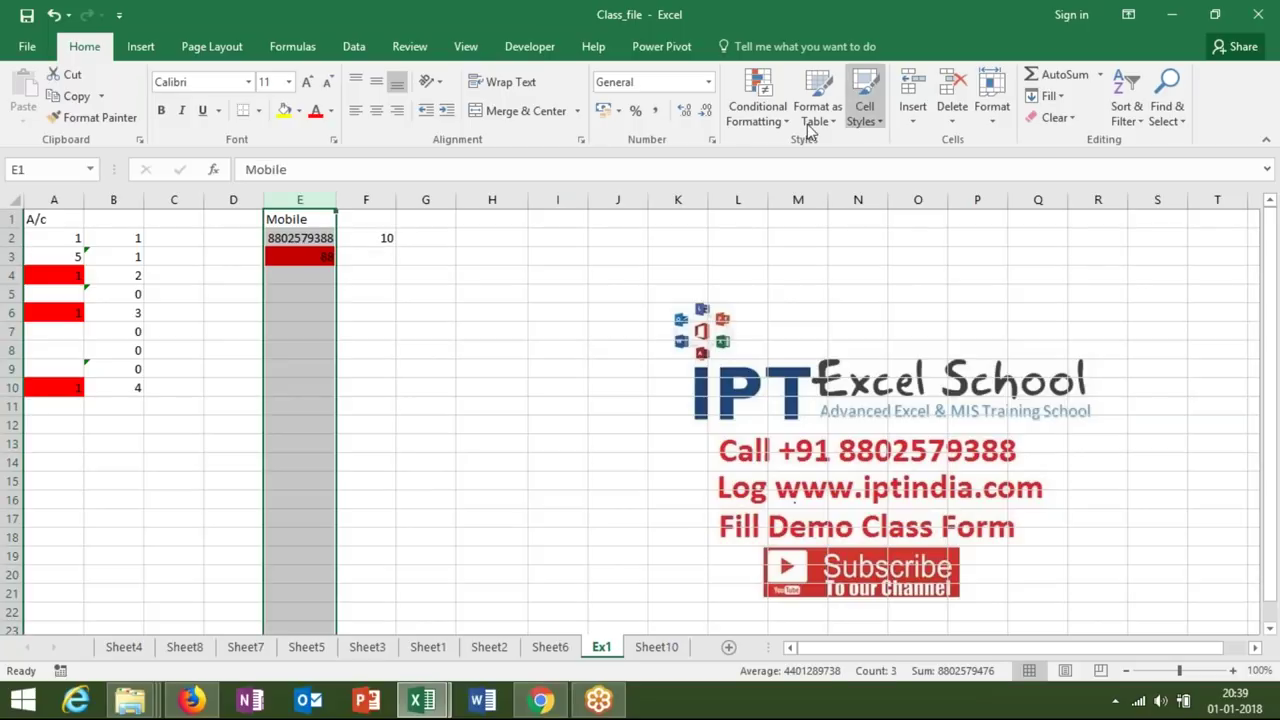
left_click(757, 105)
mouse_move(775, 152)
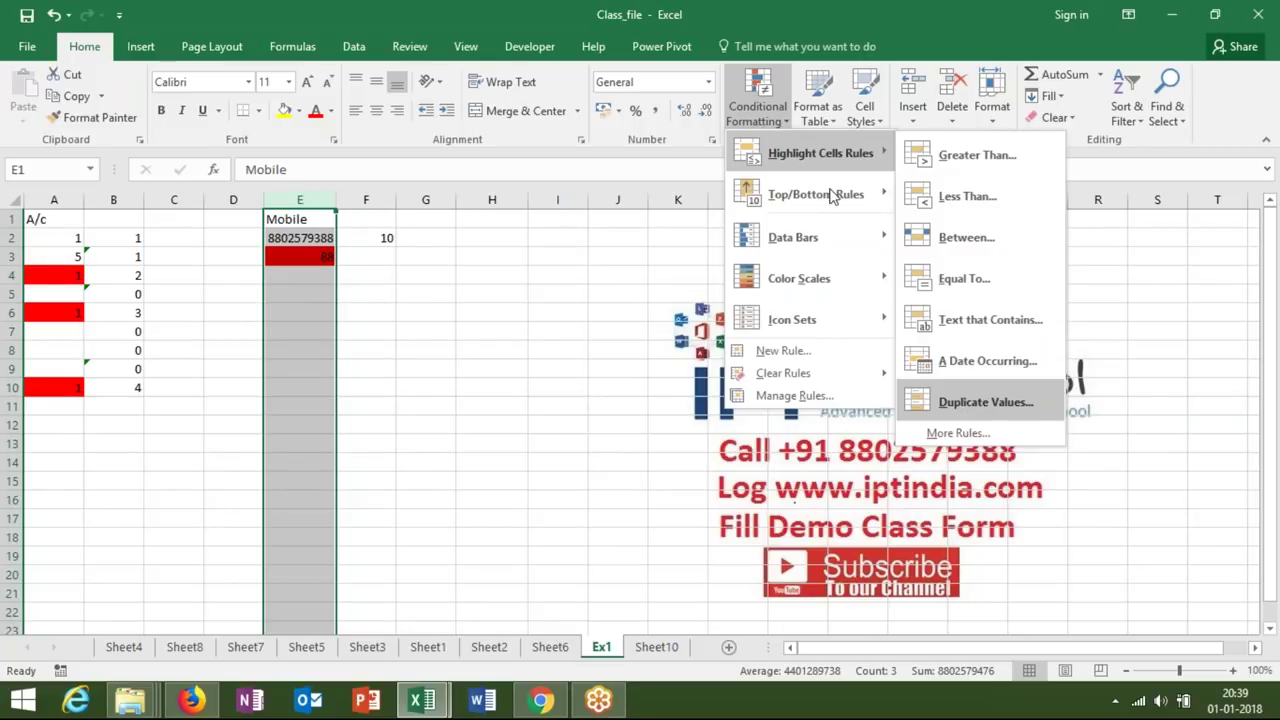
left_click(940, 400)
left_click(632, 411)
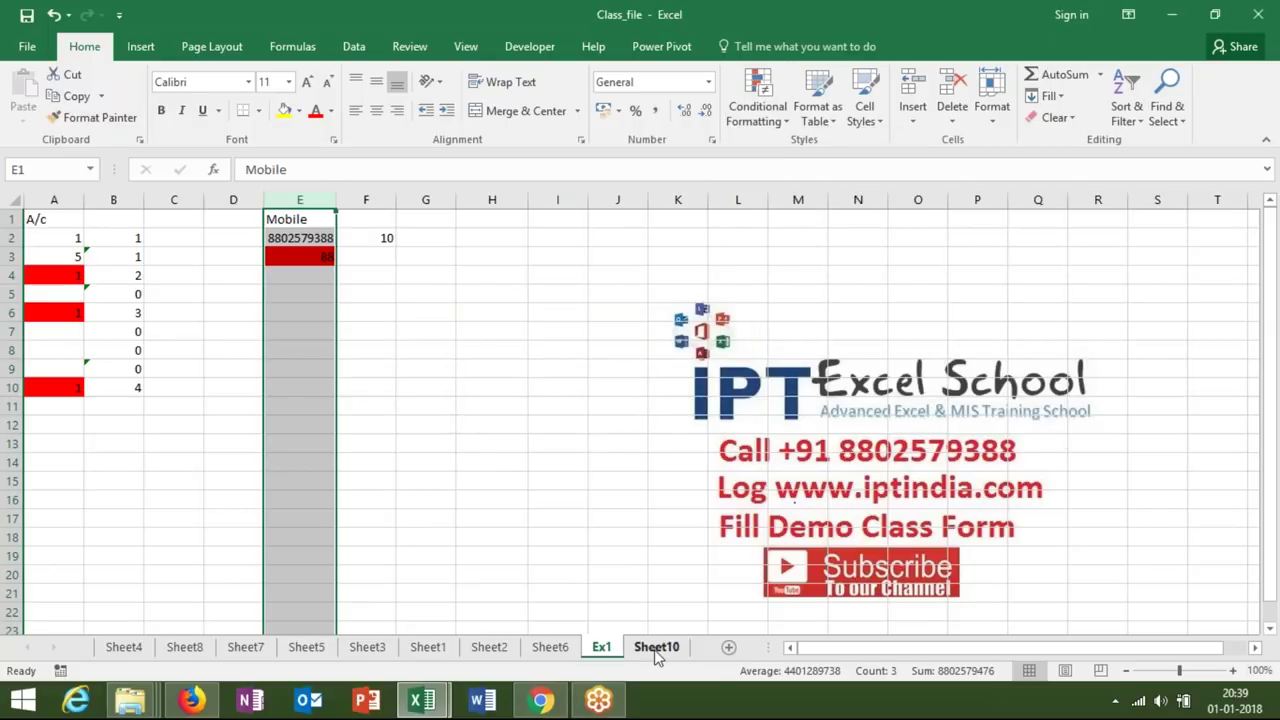
- On Sheet10, enter =TEXT(B4,"DDD") in B3 to show the date's weekday name
left_click(656, 647)
type("=e")
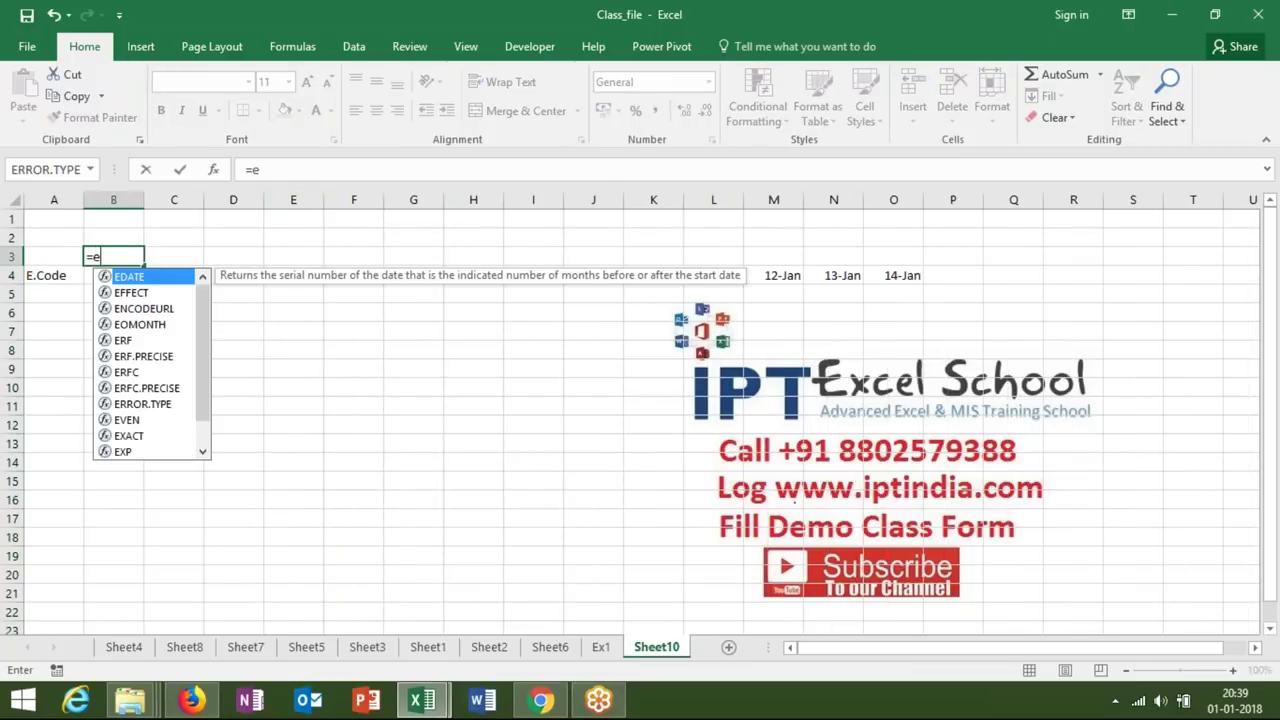
type("qu")
key("BackSpace")
key("BackSpace")
key("BackSpace")
type("E")
key("BackSpace")
type("te")
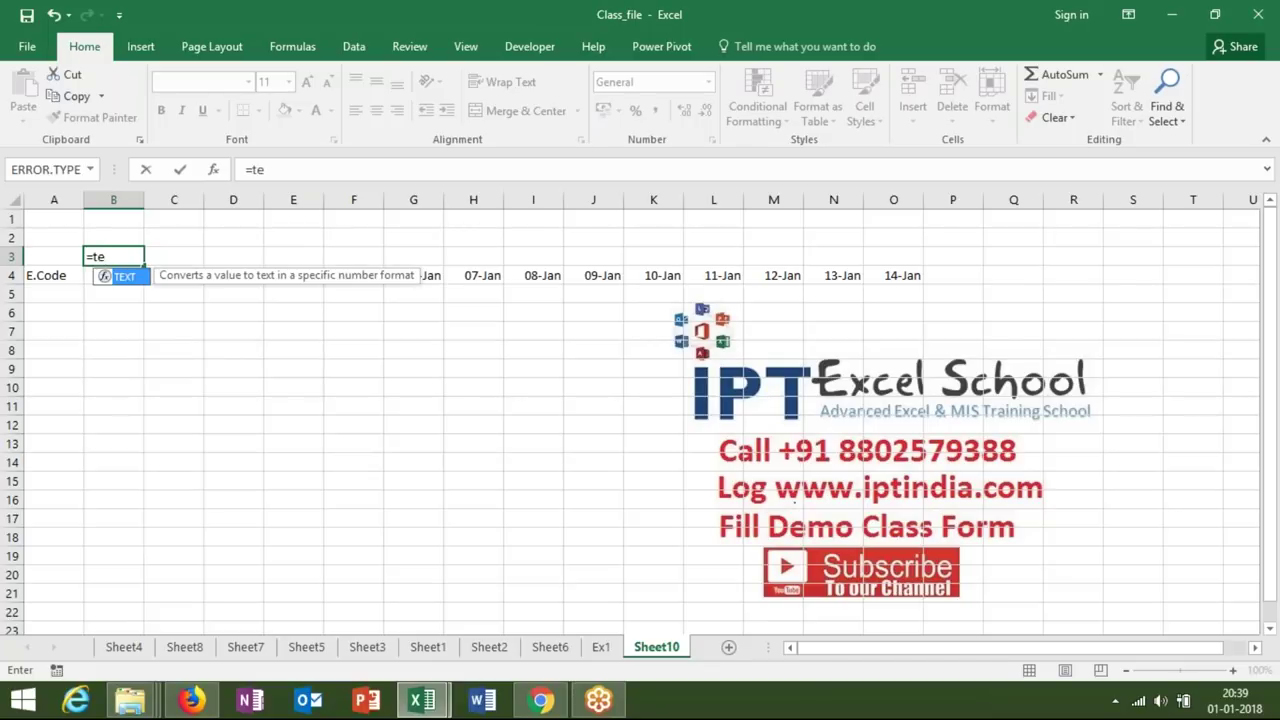
key("Tab")
left_click(113, 275)
type(",\"DDD\"")
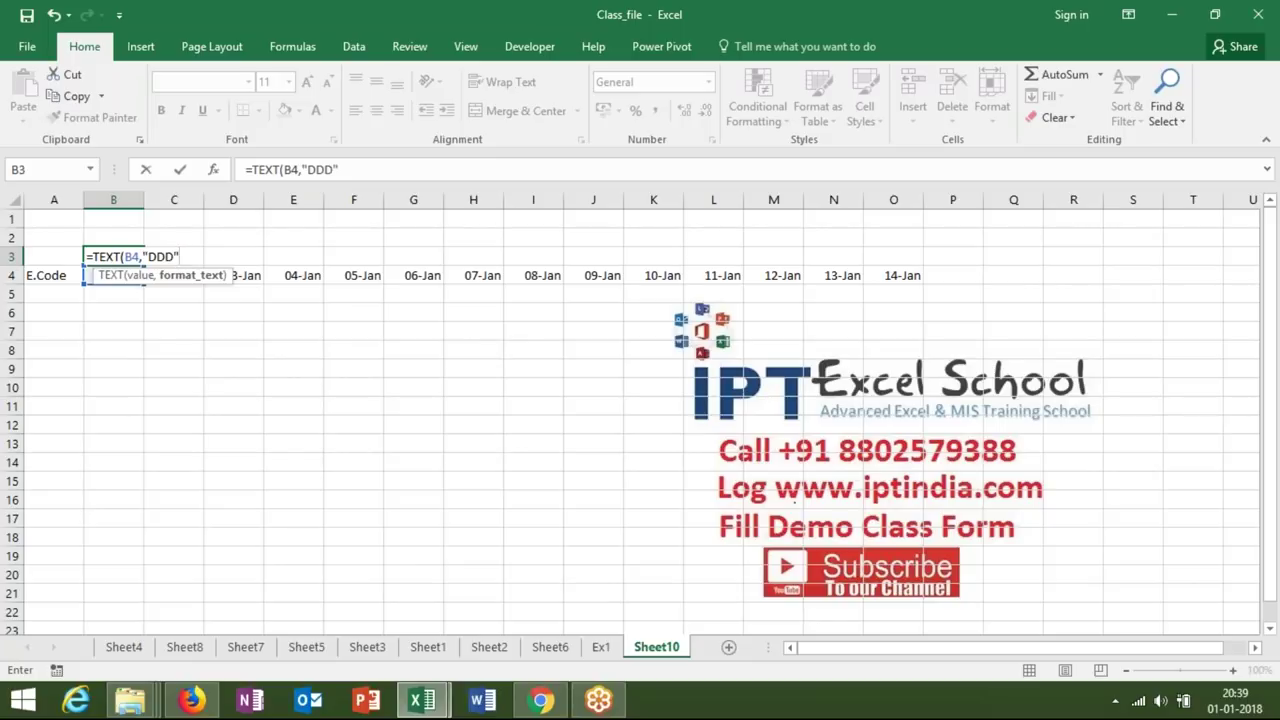
key("Return")
- Copy the B3 weekday formula across C3:O3 so every date gets its weekday
key("Up")
key("ctrl+c")
key("Right")
key("shift+Right")
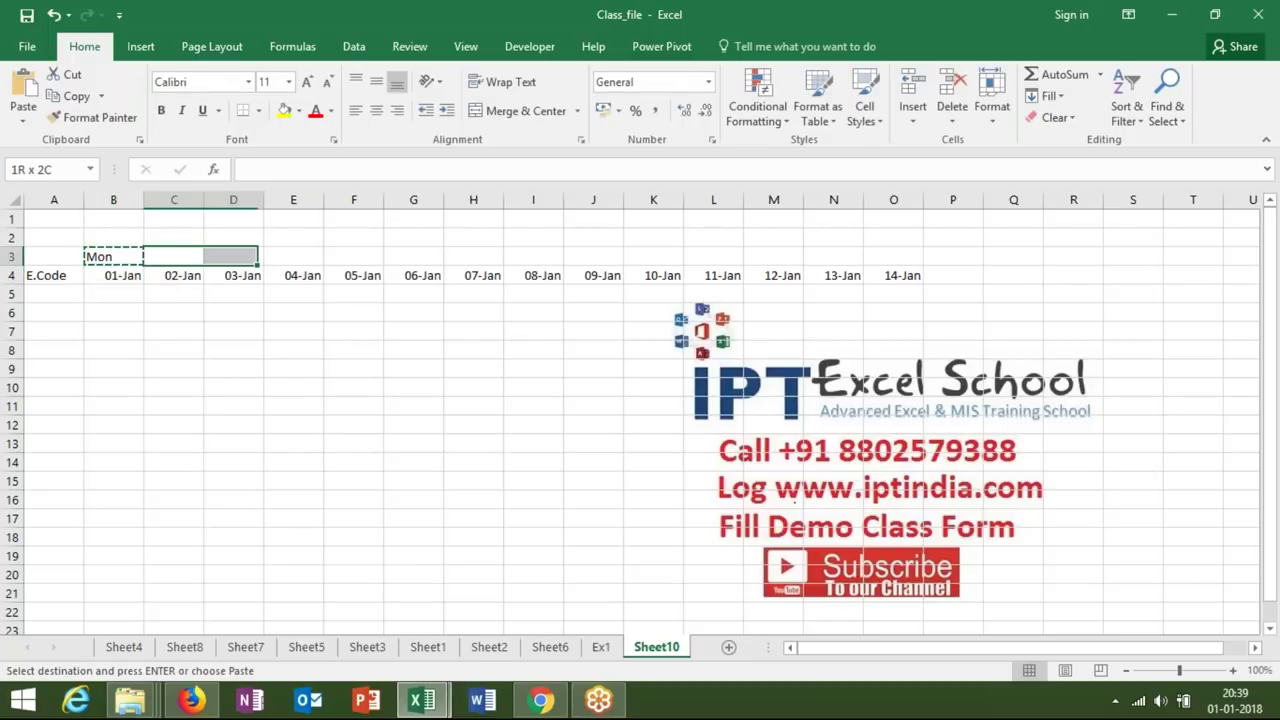
key("shift+Right")
key("shift+Right")
key("shift+Right")
key("shift+Right")
key("shift+Right")
key("ctrl+v")
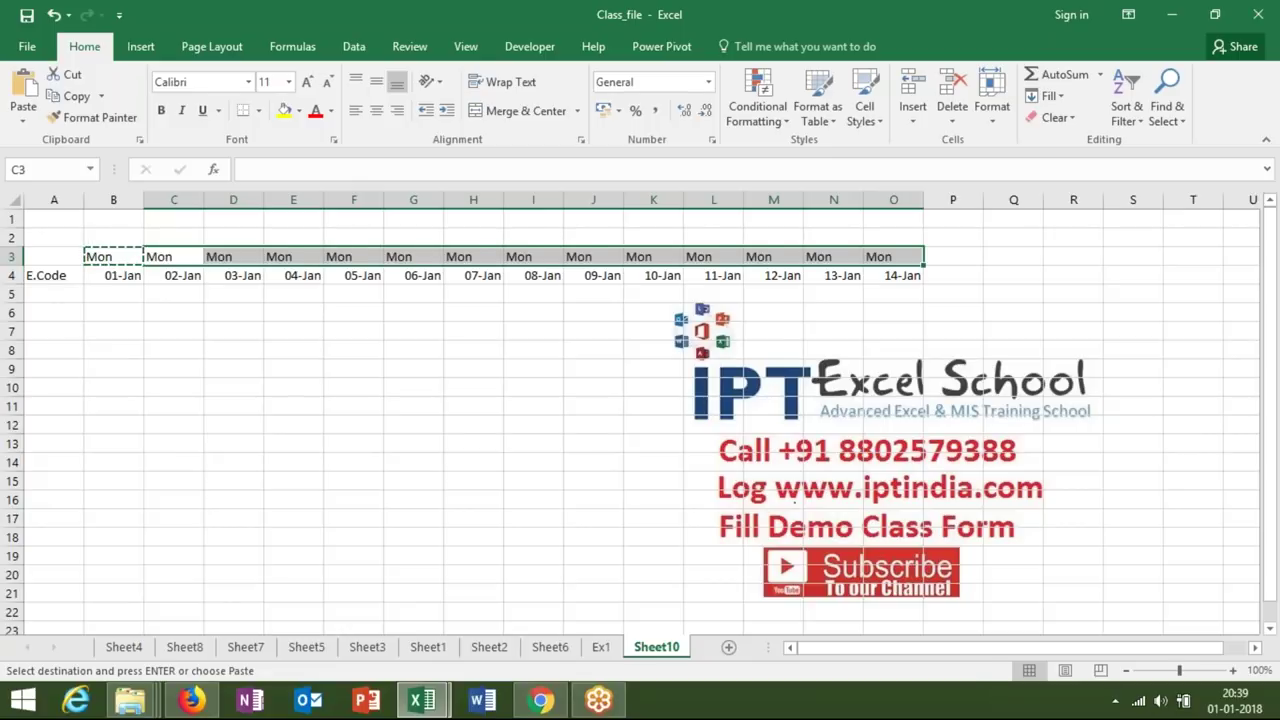
key("Escape")
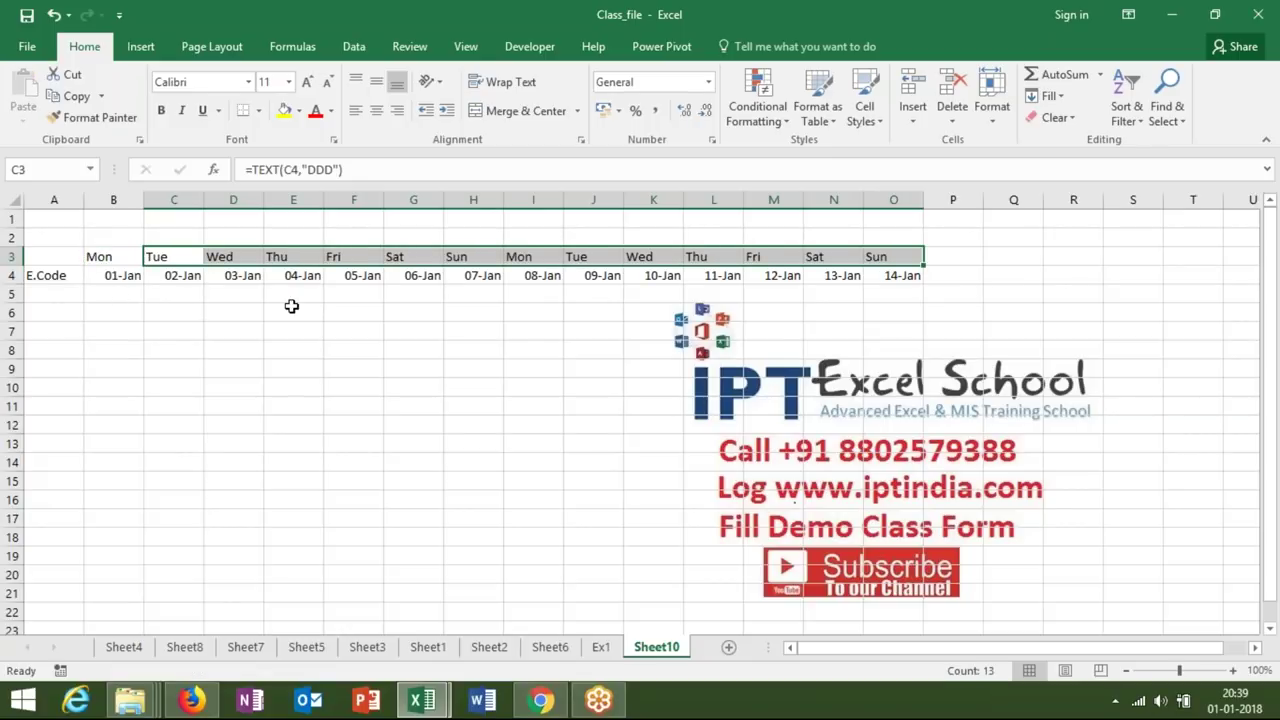
mouse_move(410, 292)
left_mouse_down()
mouse_move(483, 351)
mouse_move(484, 442)
left_mouse_up()
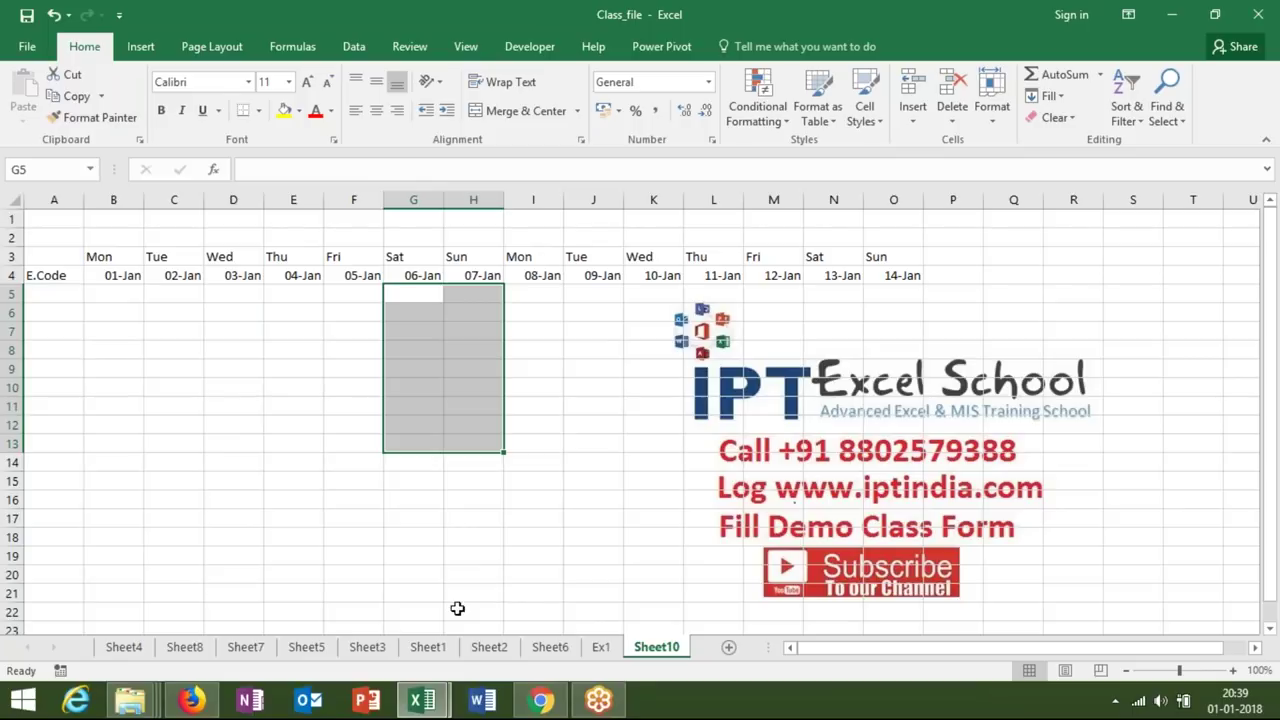
- Select B5 and start a new formula-based conditional formatting rule
left_click(120, 297)
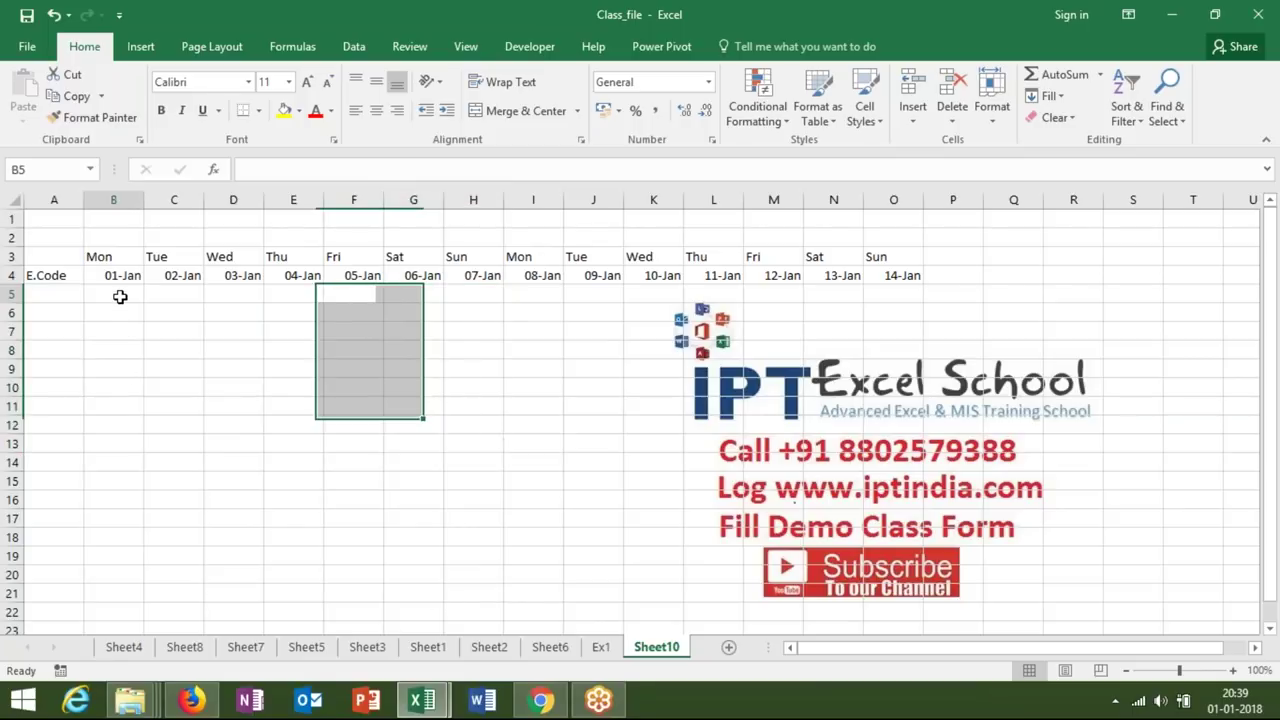
left_click(771, 126)
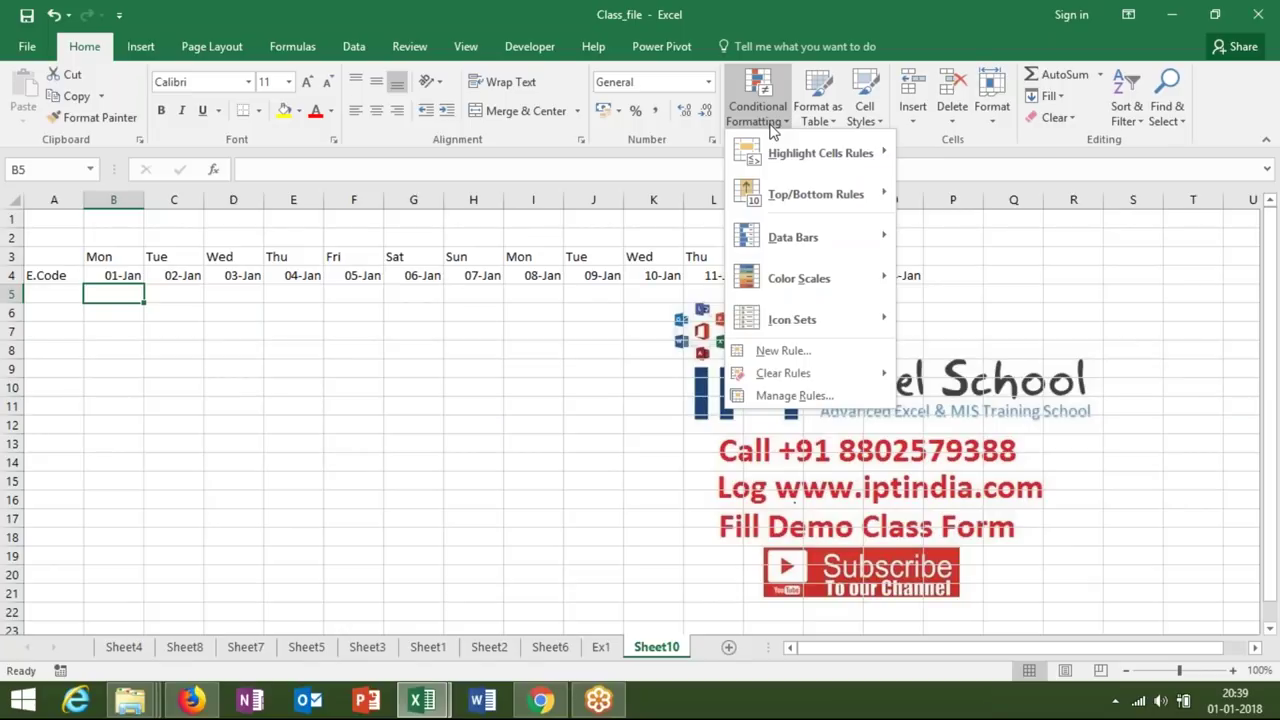
left_click(795, 352)
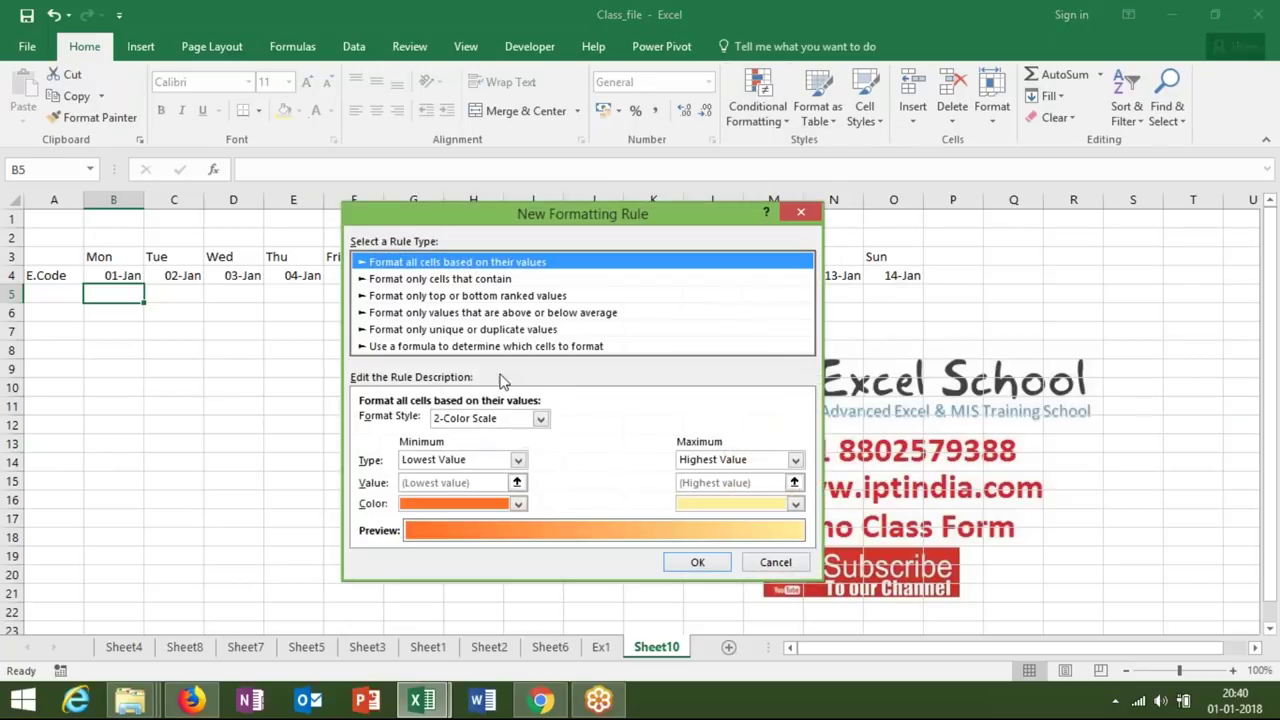
left_click(487, 346)
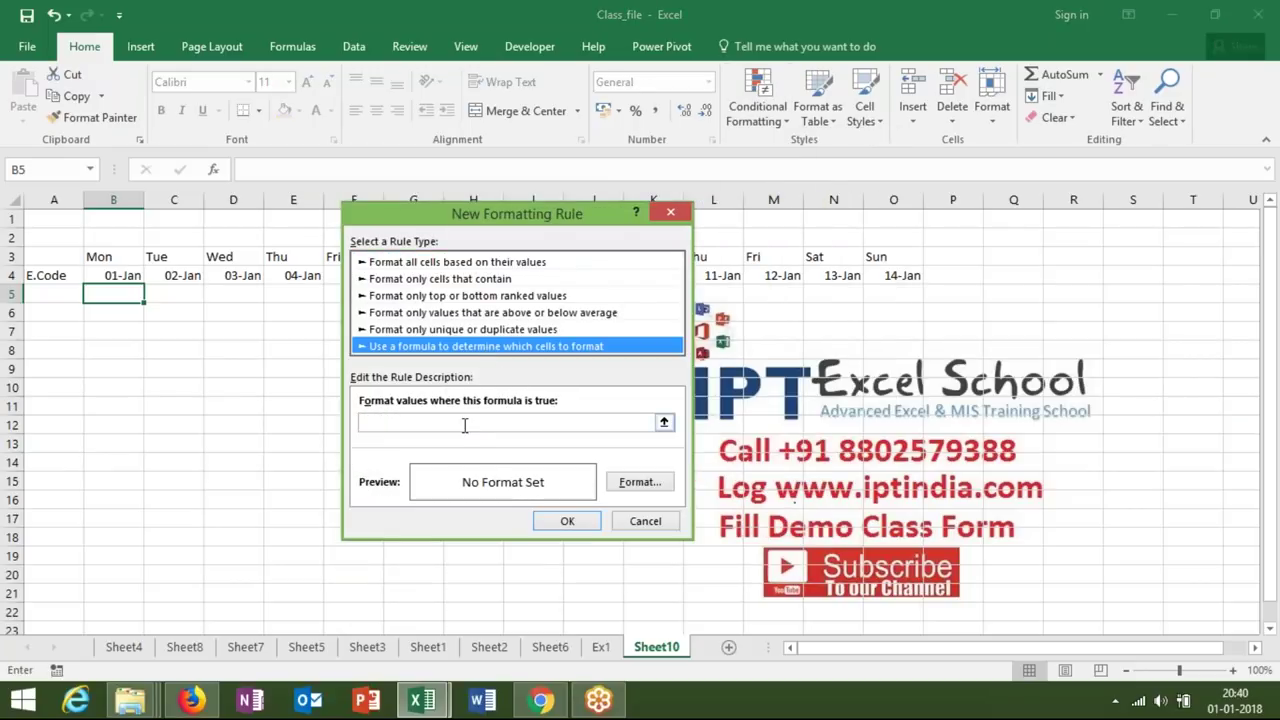
left_click(464, 423)
- Enter the rule formula =or($B$3="Sat",$B$3="Sun")
type("=")
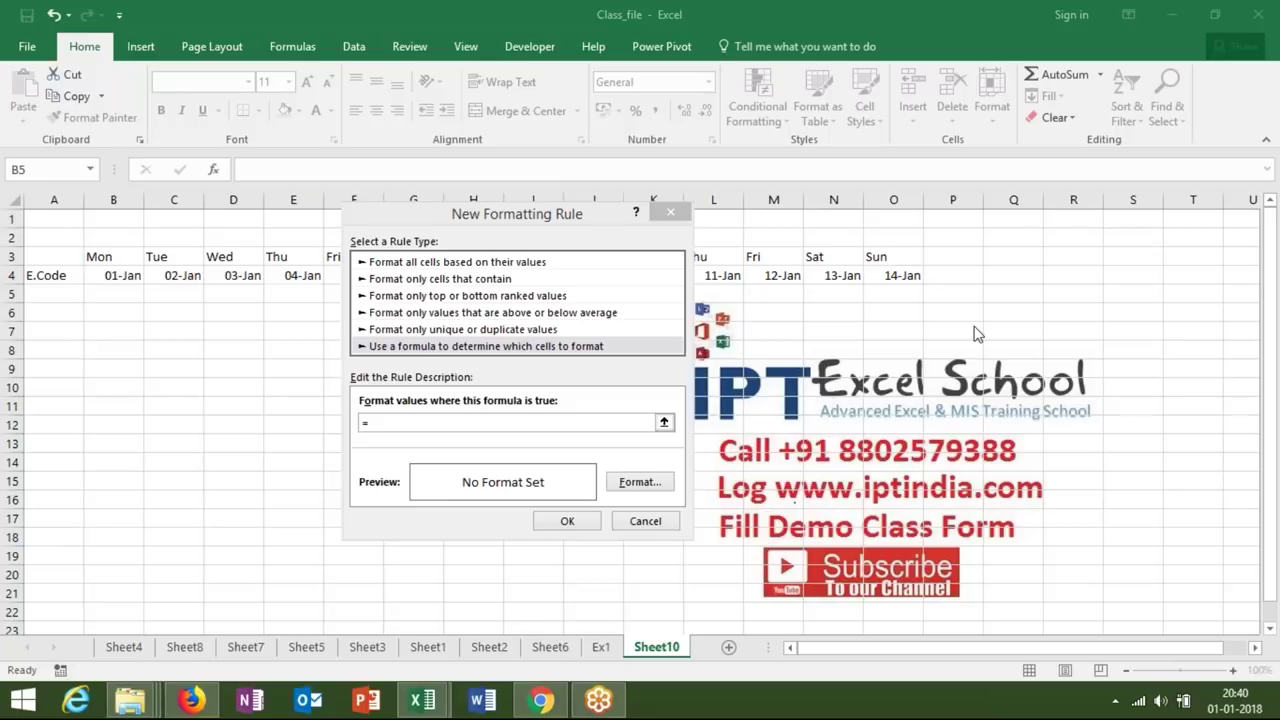
left_click(535, 422)
type("and")
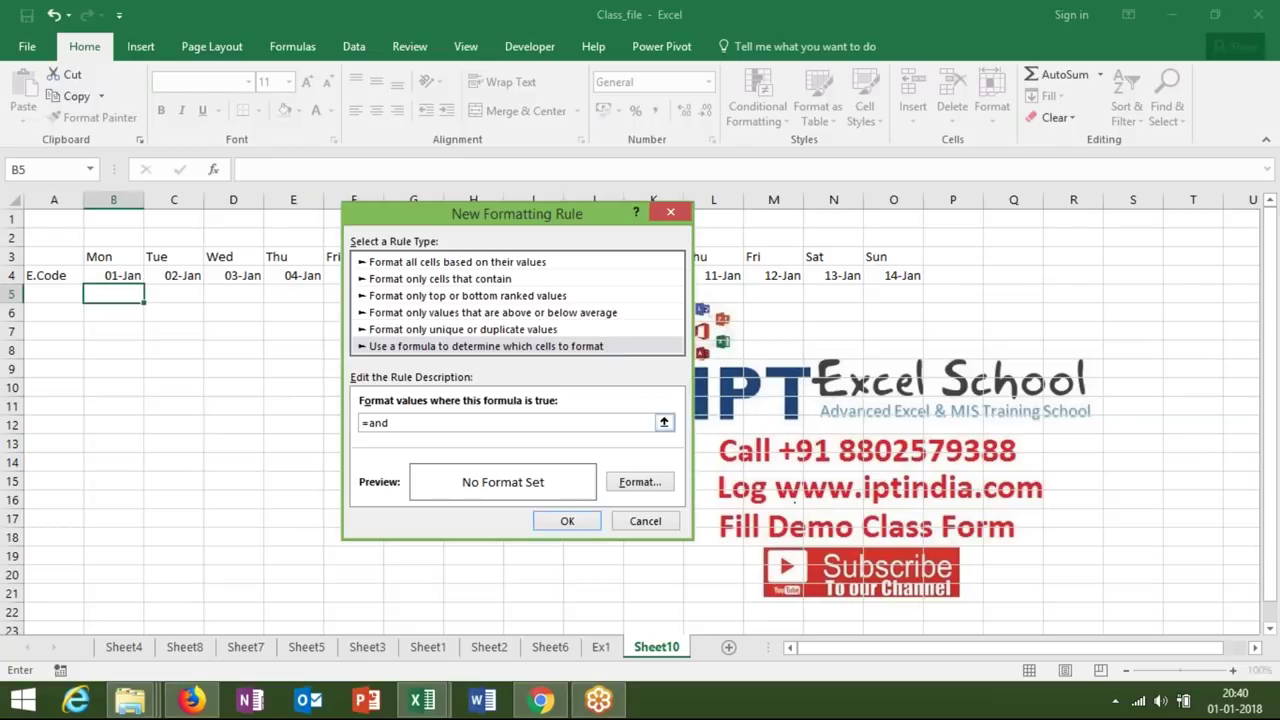
key("BackSpace")
key("BackSpace")
key("BackSpace")
type("or")
left_click(118, 257)
type("=\"Sat\",")
left_click(118, 257)
type(",\"Sun")
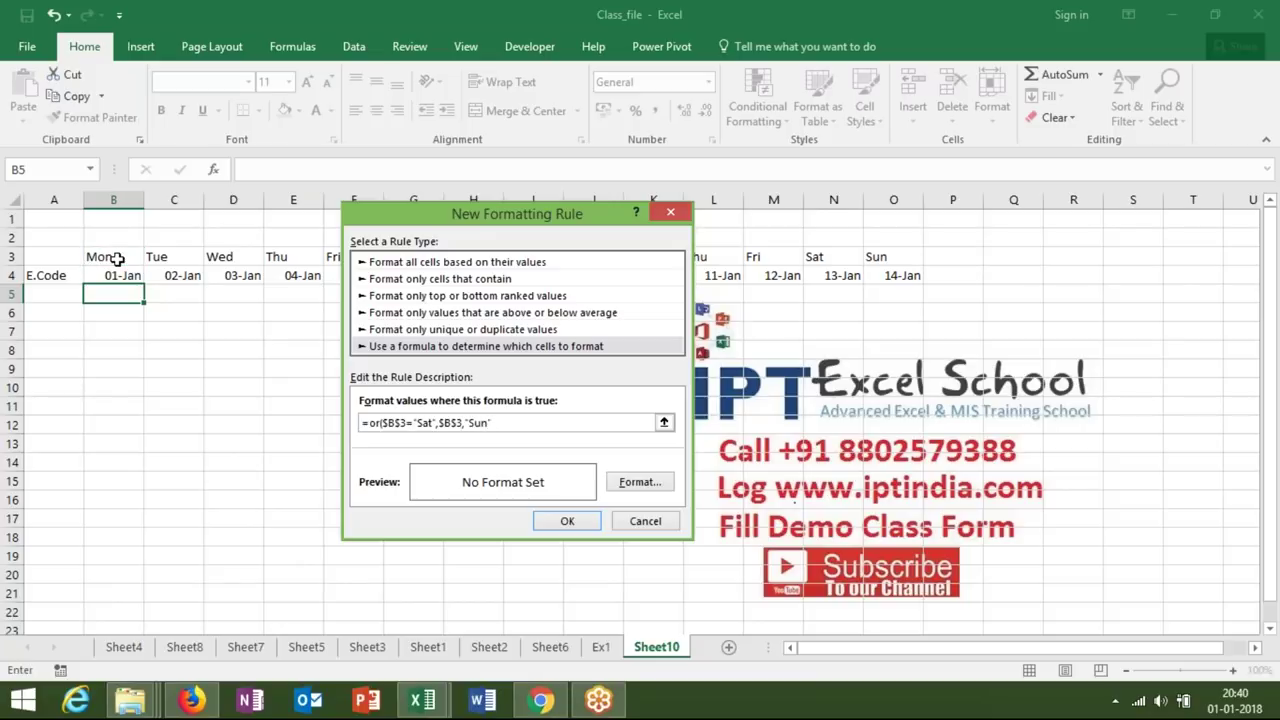
key("BackSpace")
key("BackSpace")
key("BackSpace")
key("BackSpace")
key("BackSpace")
type("=\"Sun\")")
- Set the rule's format to a yellow fill
left_click(660, 490)
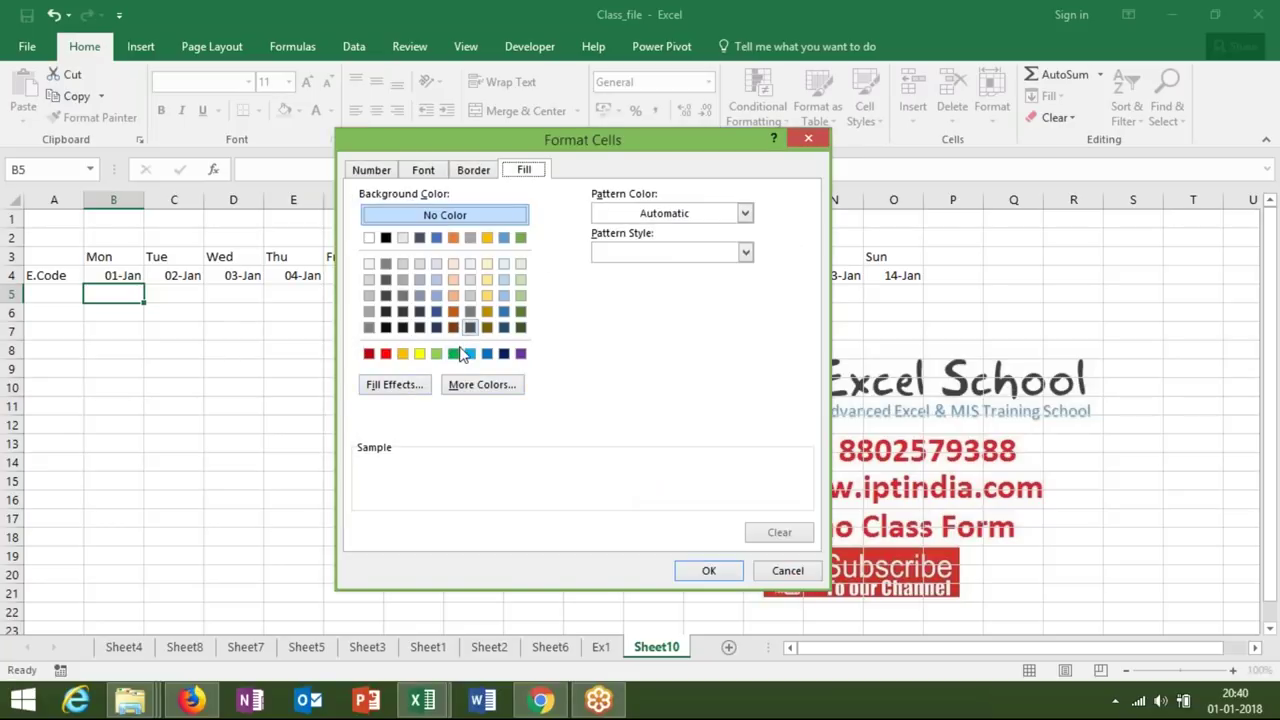
left_click(386, 354)
left_click(402, 354)
left_click(419, 354)
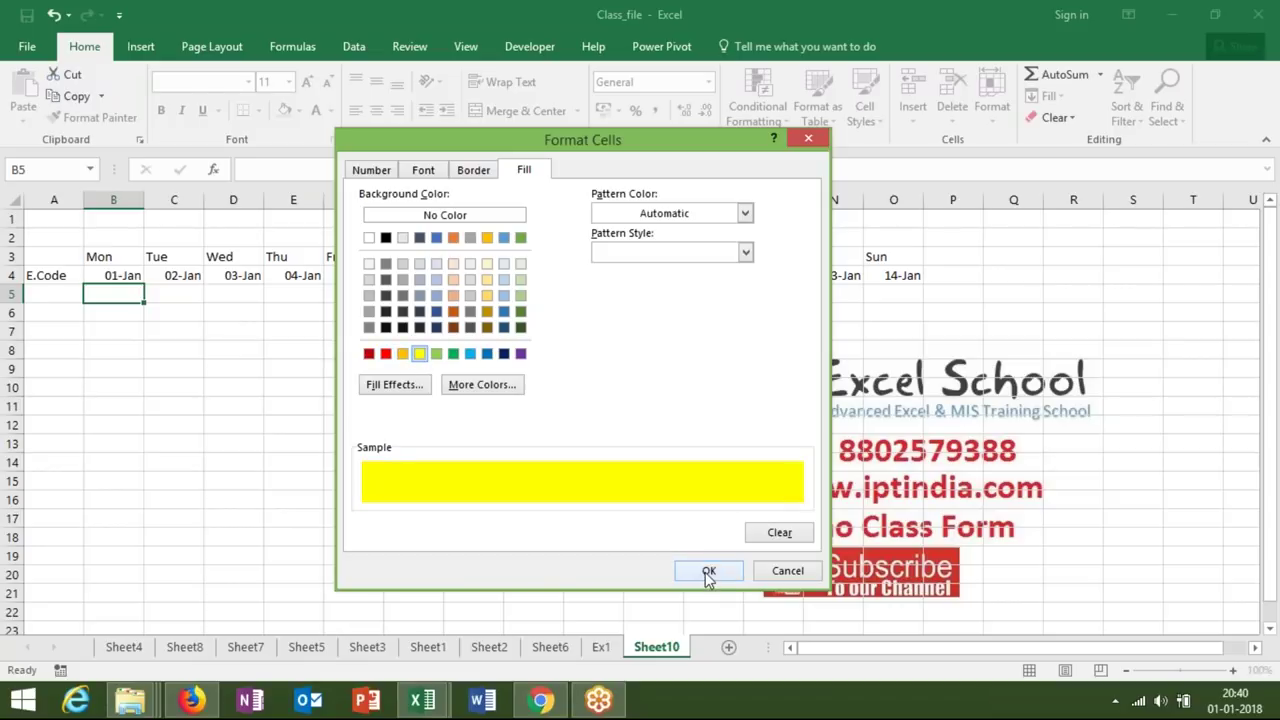
left_click(707, 572)
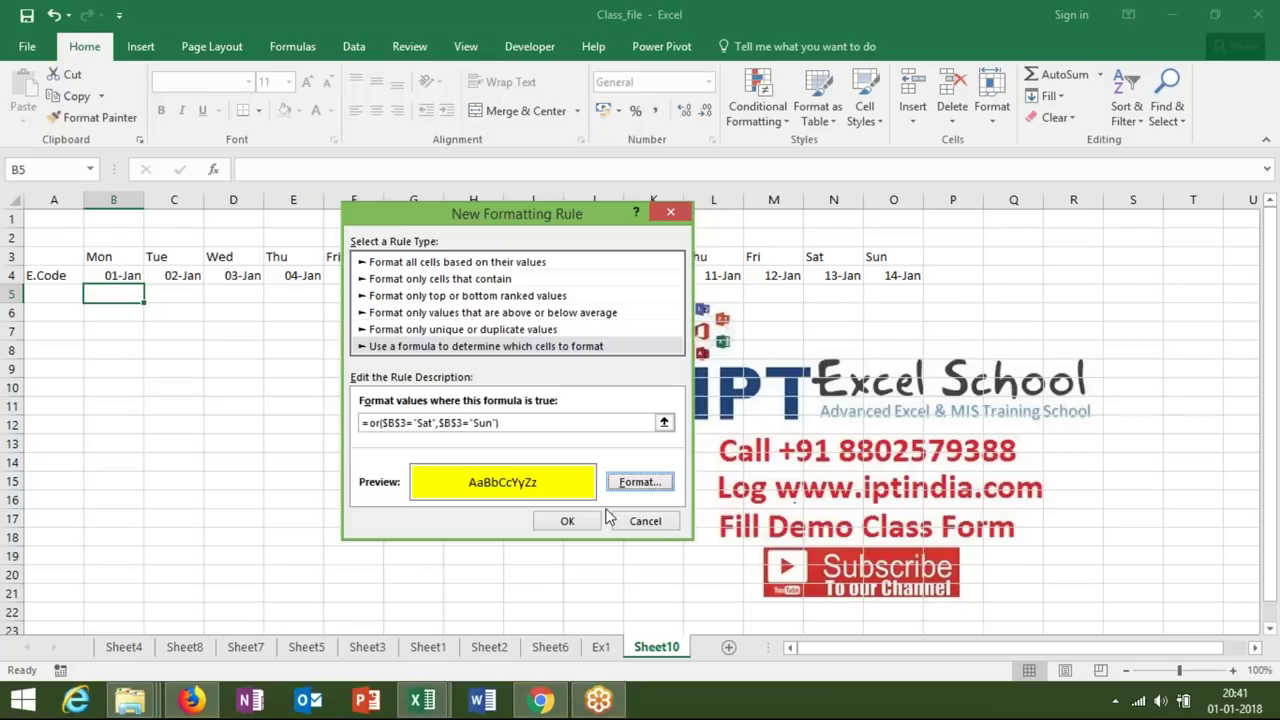
- Change the formula to =or(B$3="Sat",B$3="Sun") and save the weekend rule
left_click(388, 423)
key("BackSpace")
left_click(439, 423)
key("BackSpace")
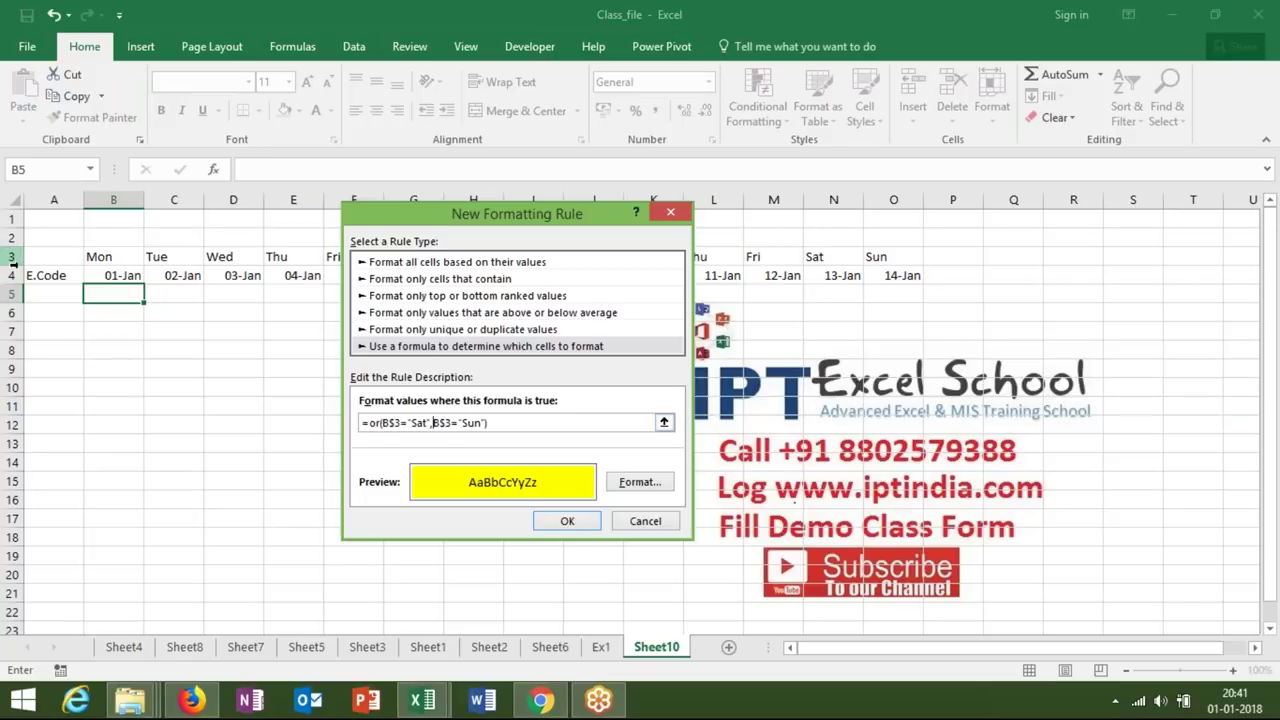
left_click(567, 521)
left_click(90, 117)
- Copy B5's weekend shading rule across B5:O20 with Format Painter
mouse_move(123, 293)
left_mouse_down()
mouse_move(958, 518)
mouse_move(914, 573)
left_mouse_up()
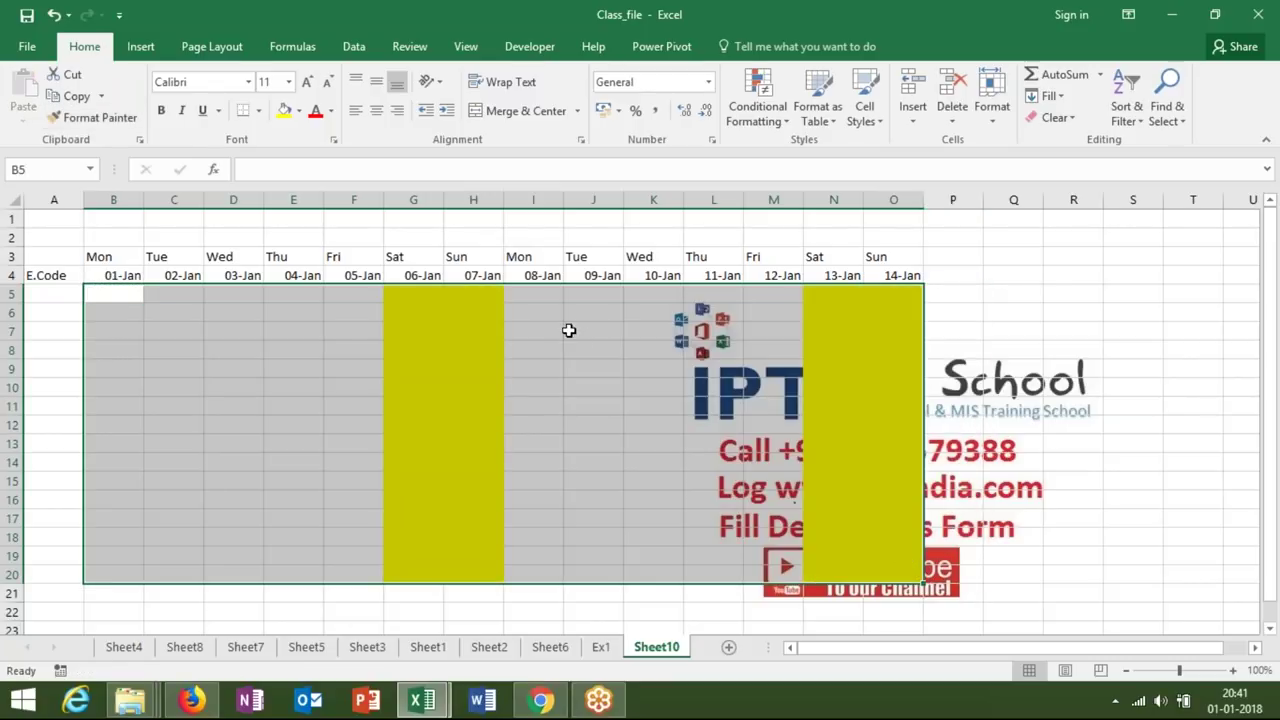
left_click(473, 293)
key("Down")
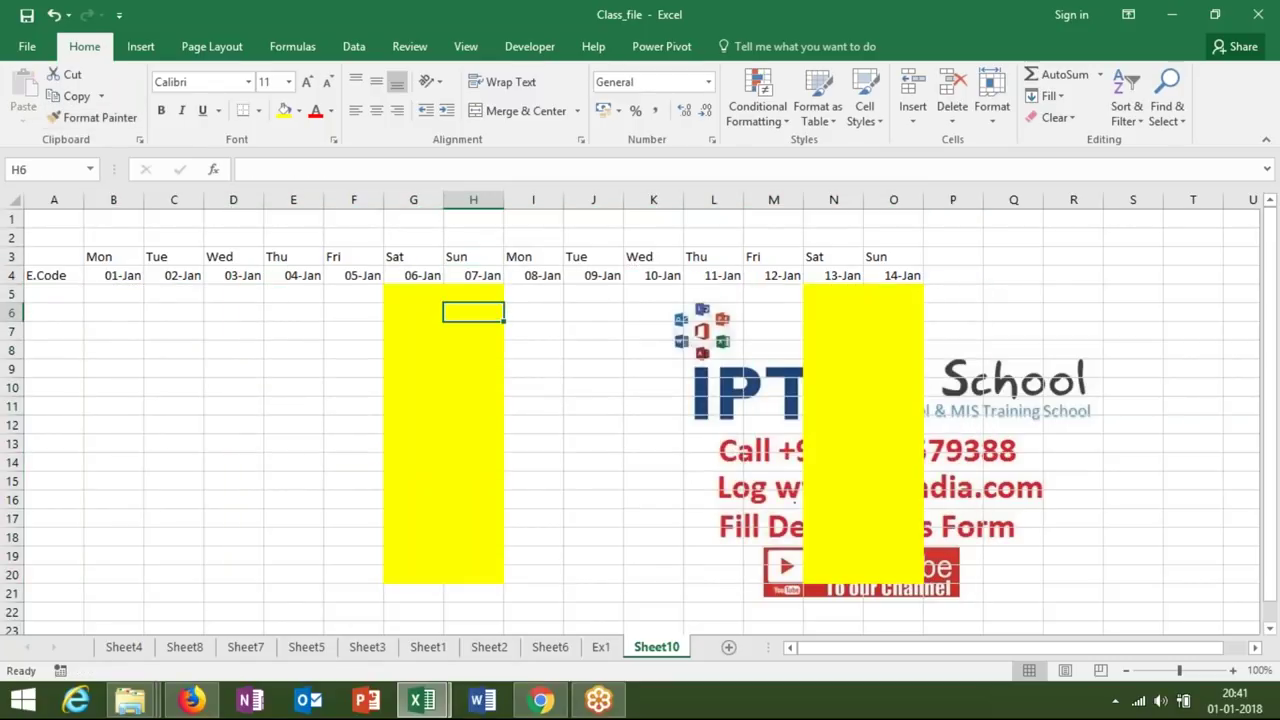
- Change the row 4 dates to run 01-Feb through 14-Feb
left_click(103, 279)
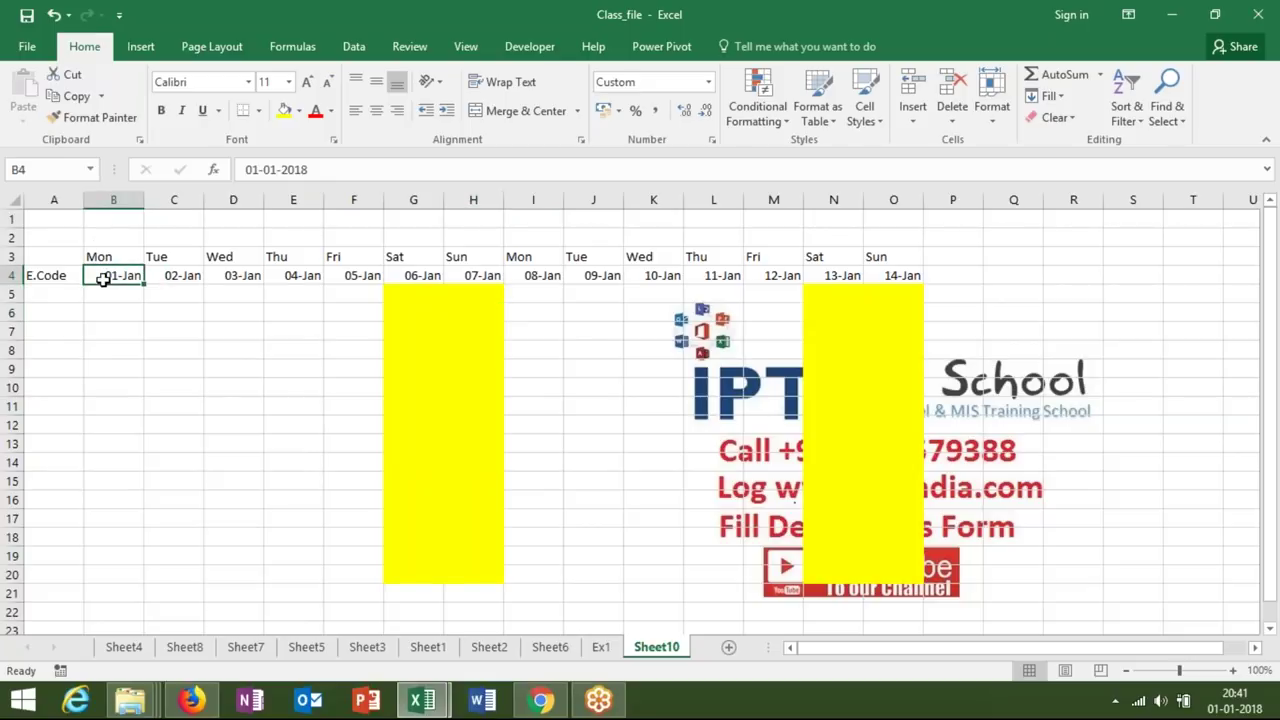
type("1-02")
key("ctrl+Return")
left_click_drag(145, 286, 895, 238)
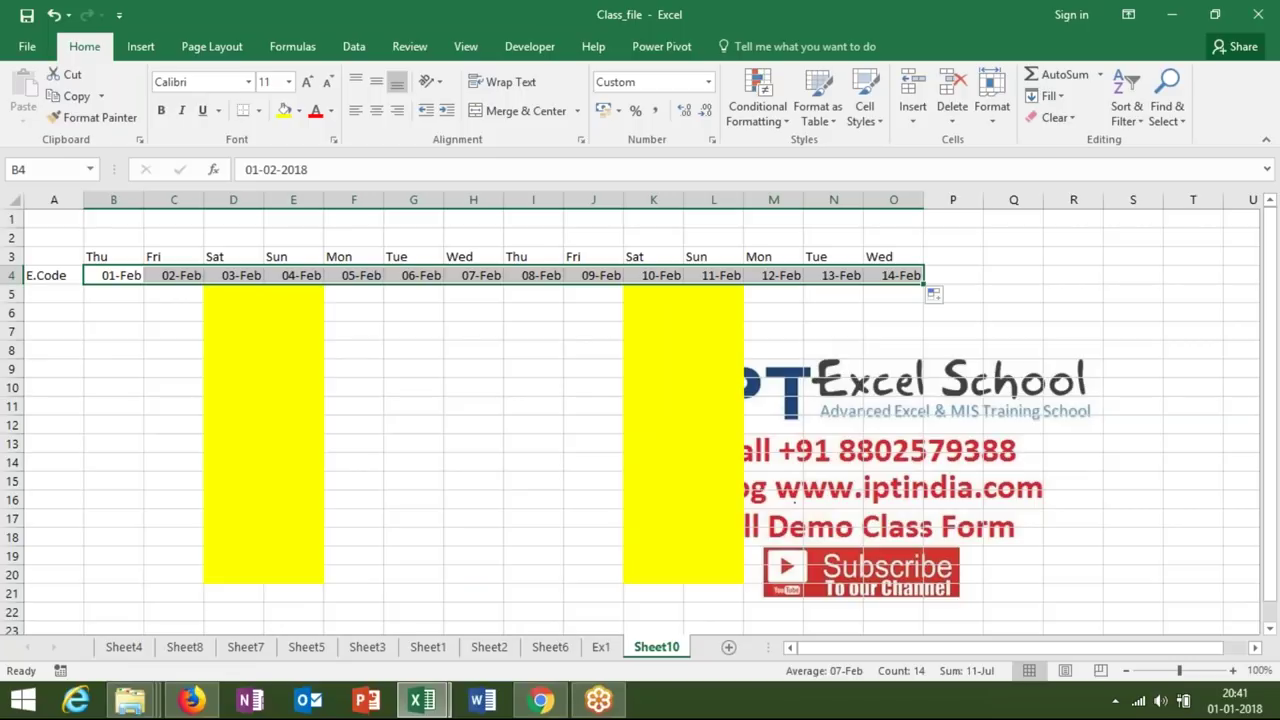
- Minimize Excel with Windows+D to reveal the desktop
key("super+d")
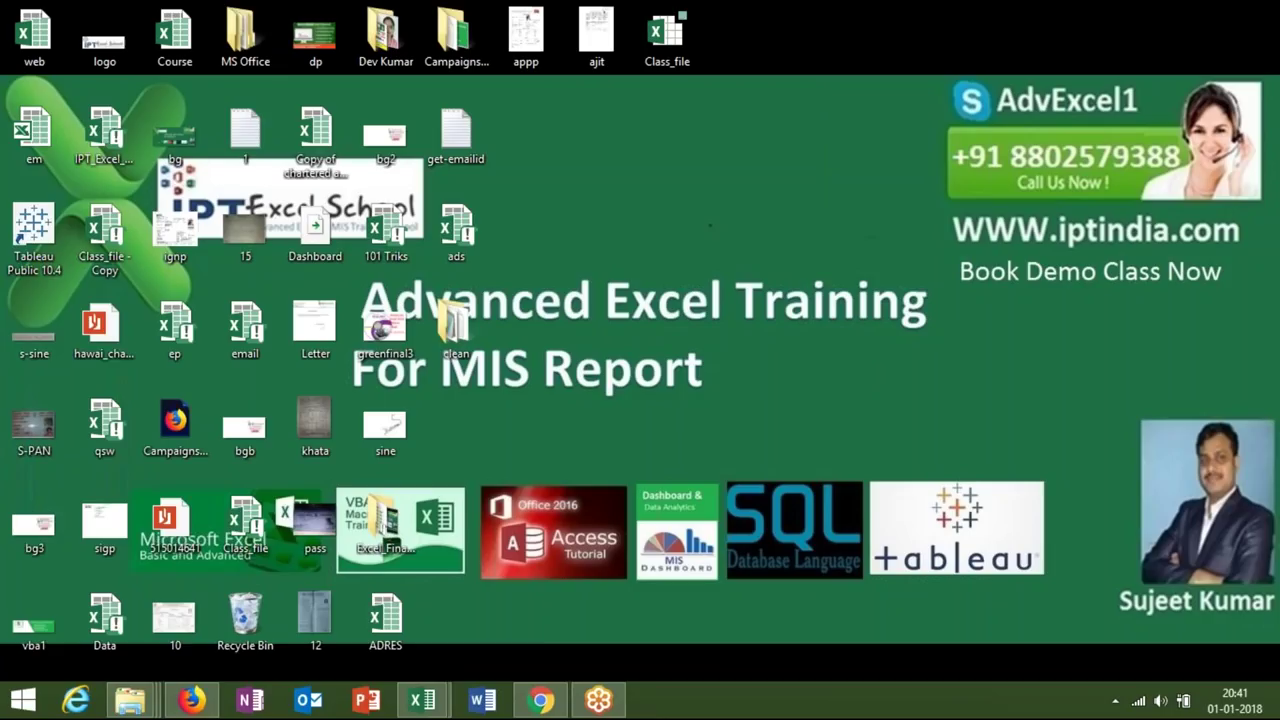